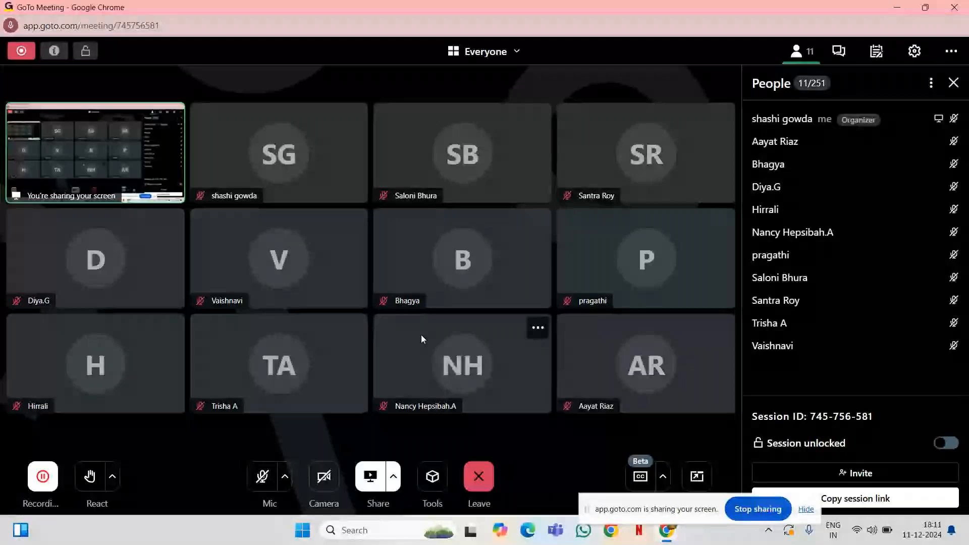
- Move the screen-sharing notice slightly aside and unmute the microphone in the meeting
drag(642, 502, 674, 504)
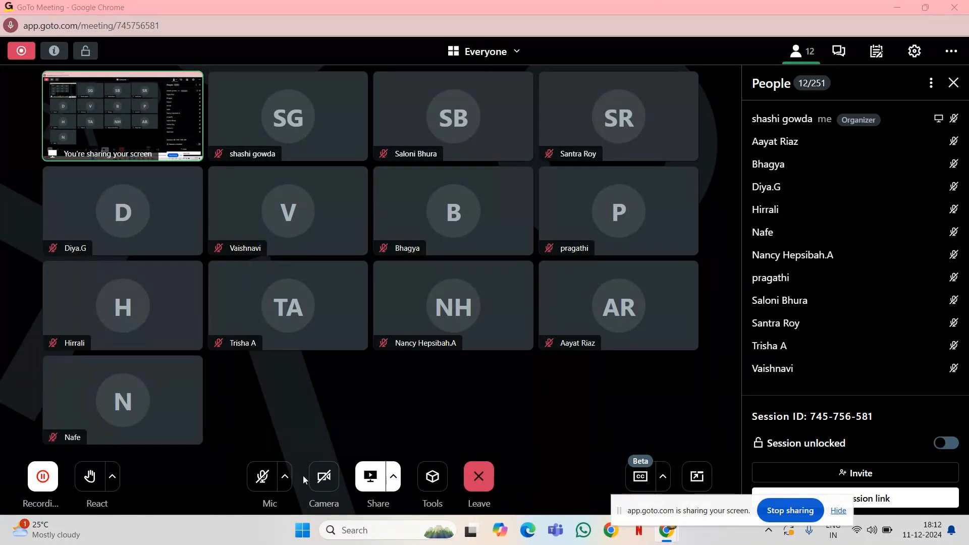
click(263, 477)
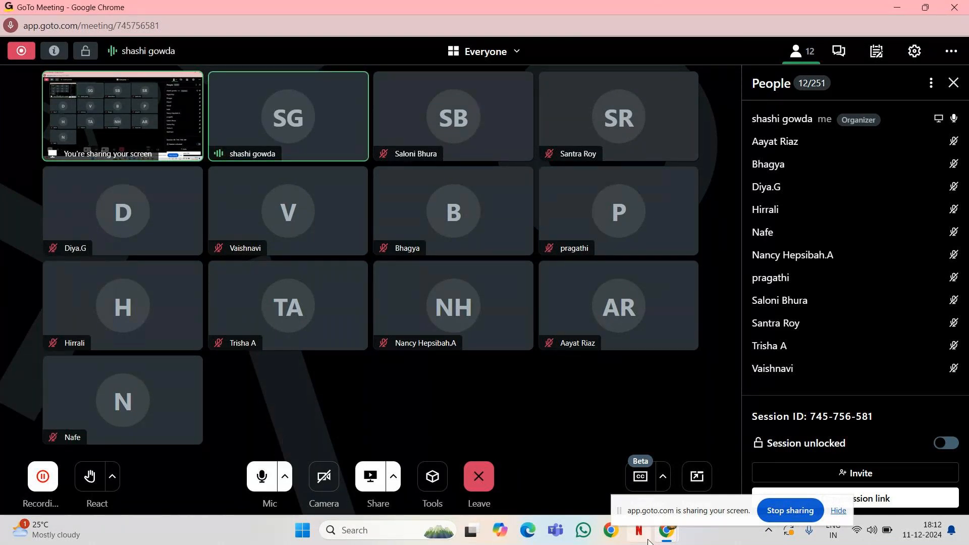
- Launch Adobe Photoshop CS6 and open the file mcc 2 from the Downloads folder
click(426, 535)
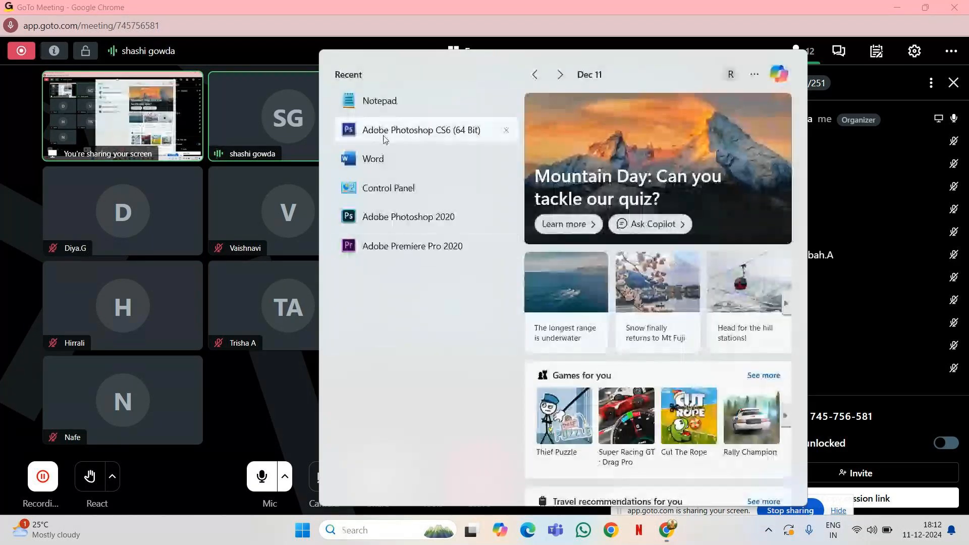
click(384, 133)
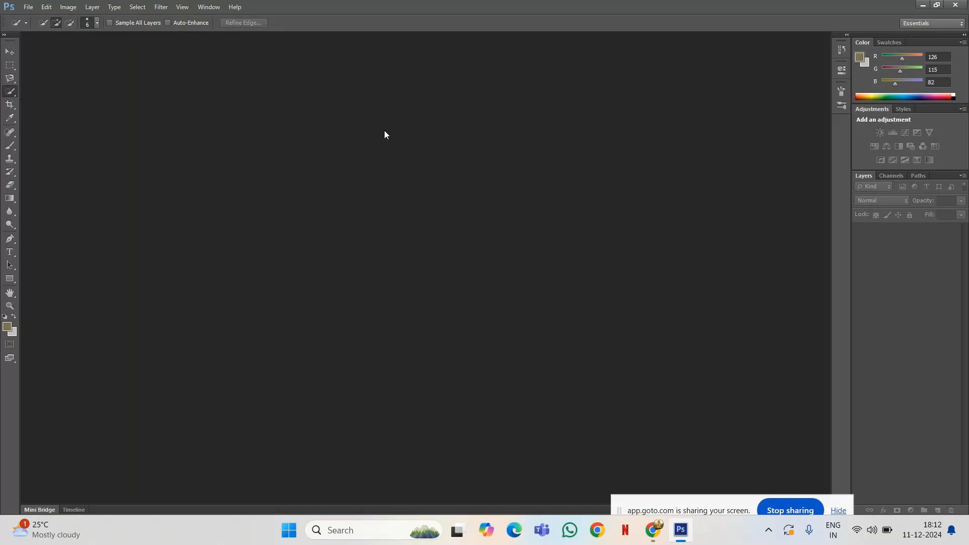
click(31, 6)
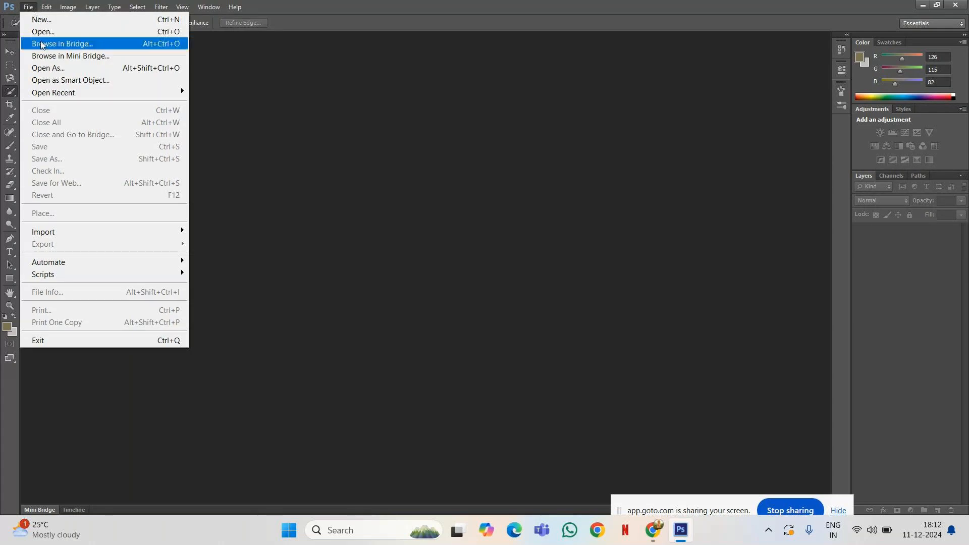
click(43, 31)
click(428, 120)
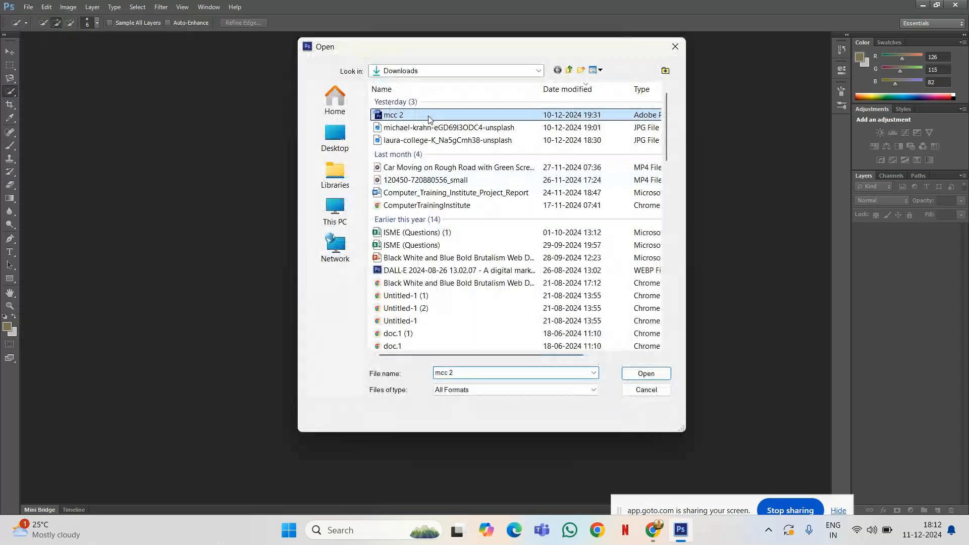
click(631, 372)
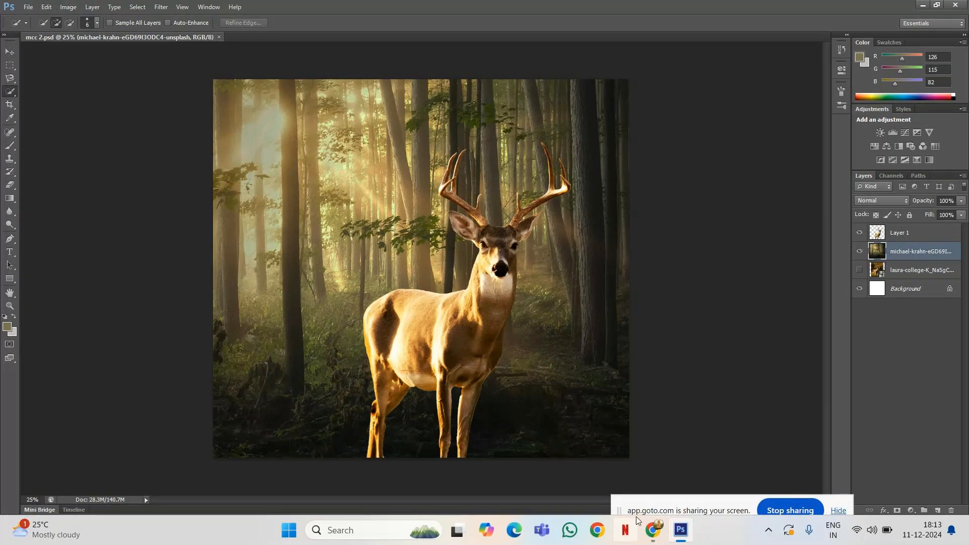
- Start a new document and choose the Custom preset
click(32, 7)
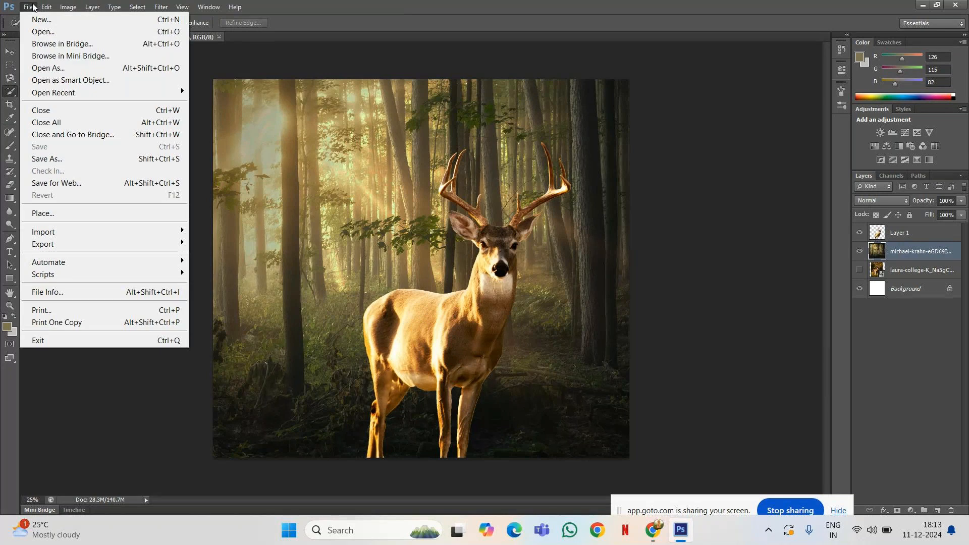
click(40, 20)
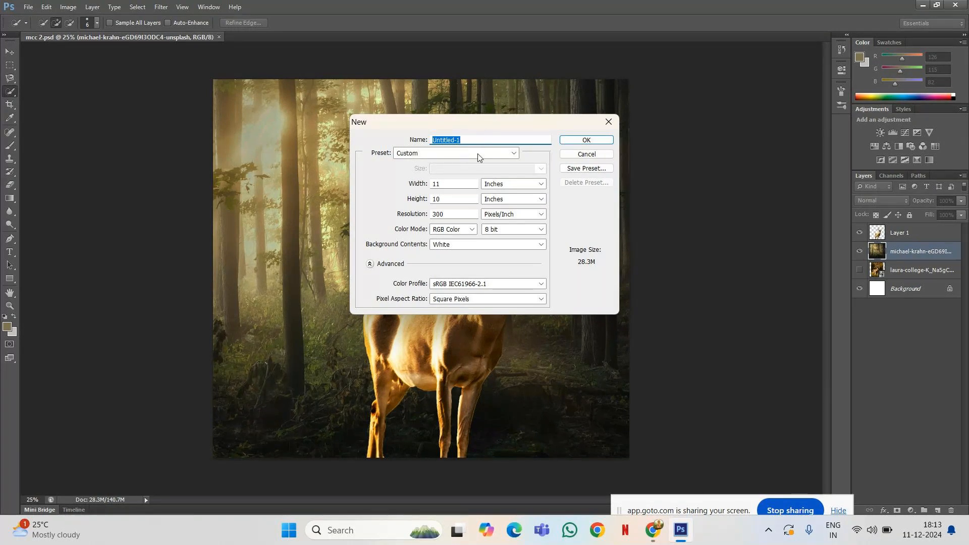
click(511, 155)
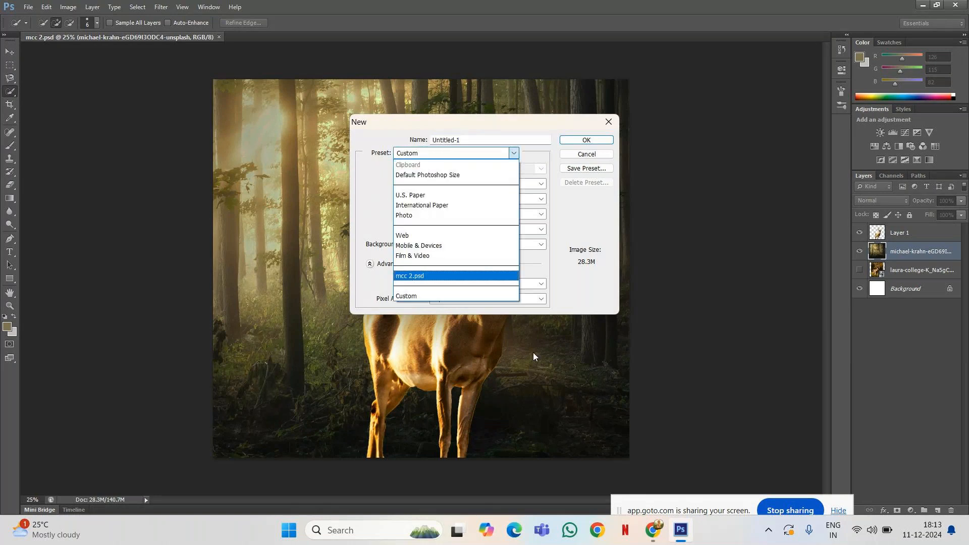
click(484, 296)
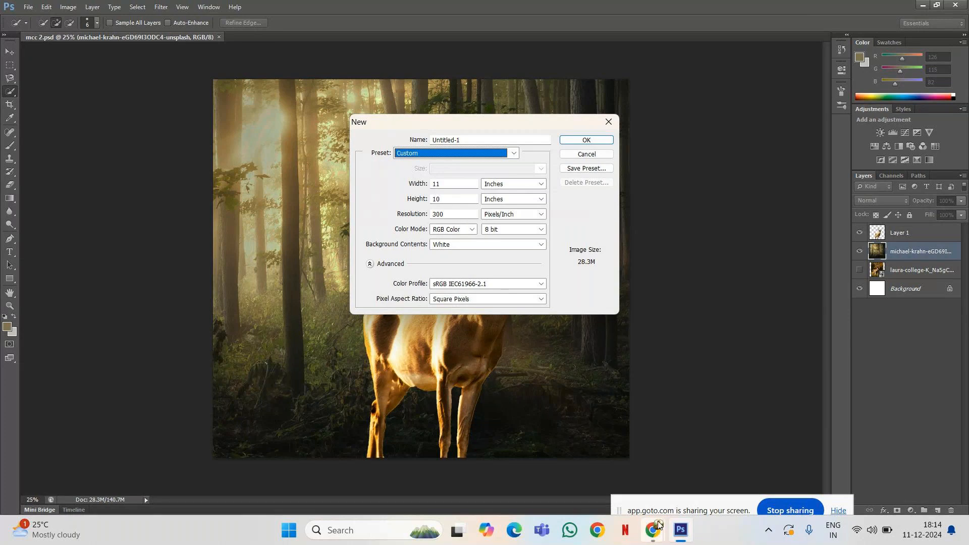
- Switch to the GoTo Meeting window, mute the microphone and turn it back on
mouse_move(653, 530)
click(659, 482)
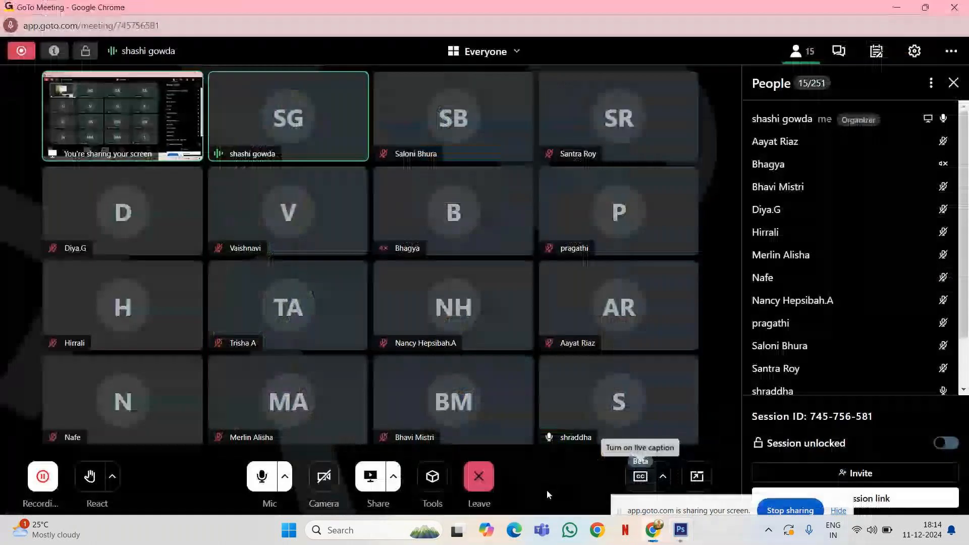
click(268, 477)
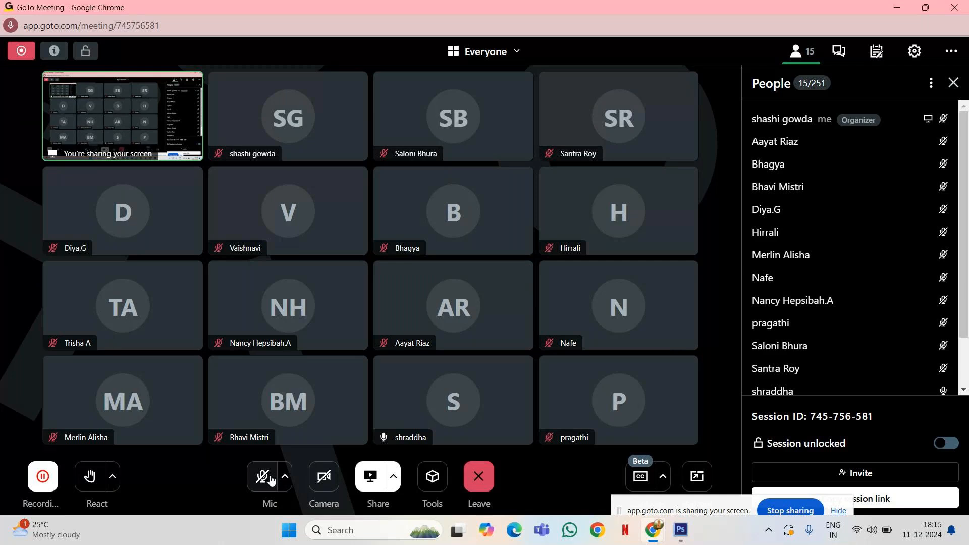
click(271, 480)
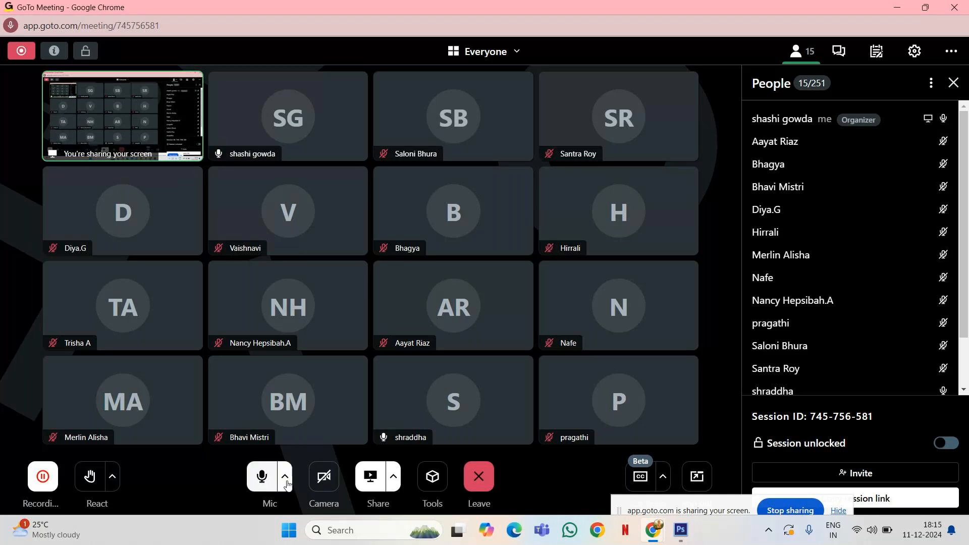
- Switch back to Photoshop and create the 11 by 10 inch RGB document at 300 pixels/inch with a white background
click(682, 535)
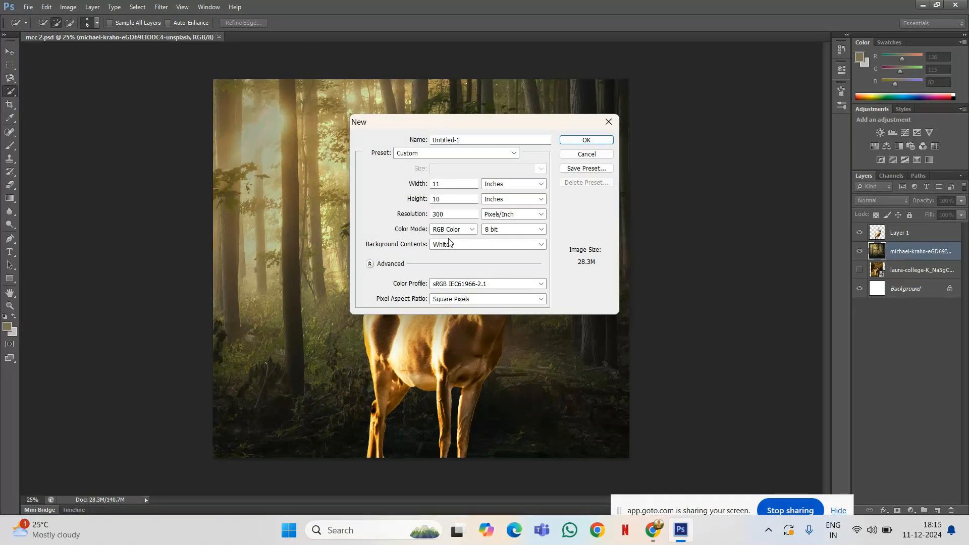
click(563, 142)
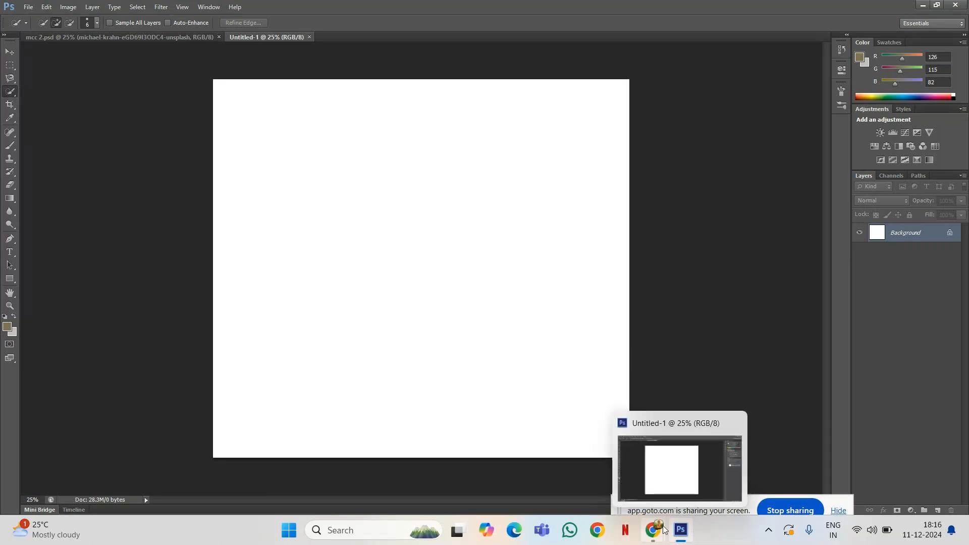
- Switch to the Chrome browser window and open Google in a new tab
mouse_move(657, 530)
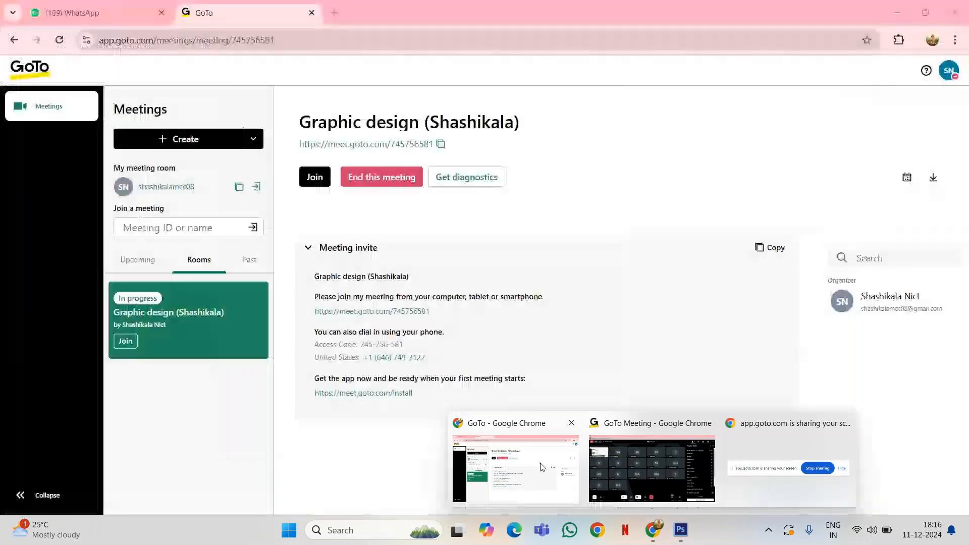
click(542, 465)
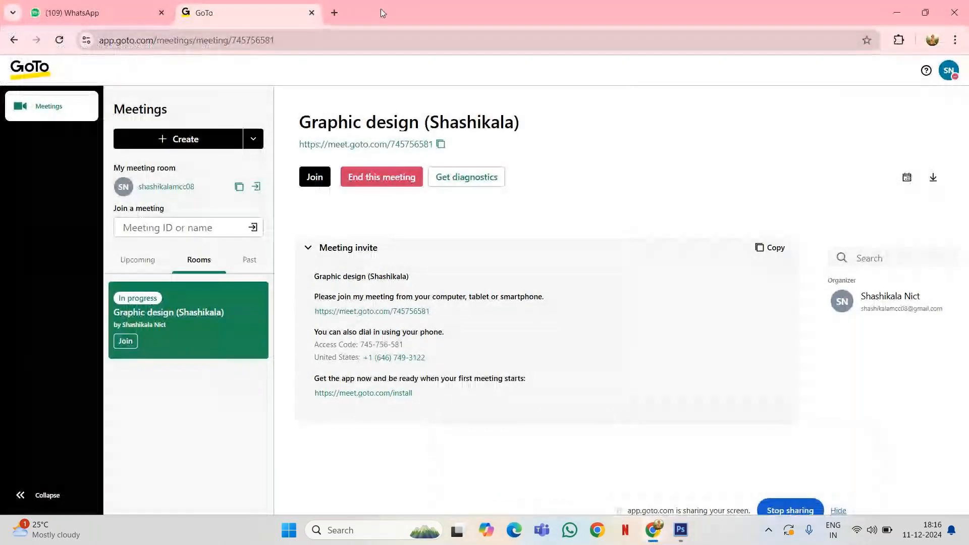
click(334, 13)
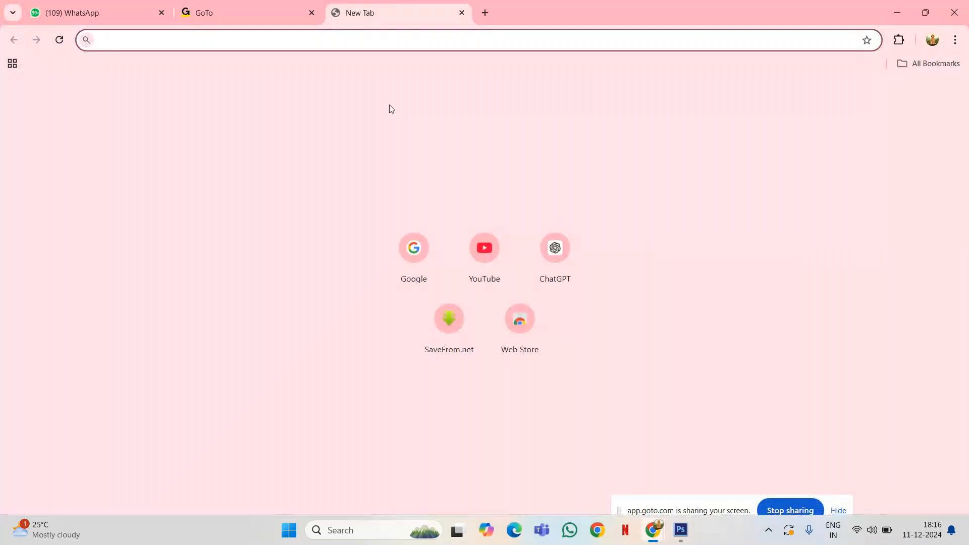
click(414, 254)
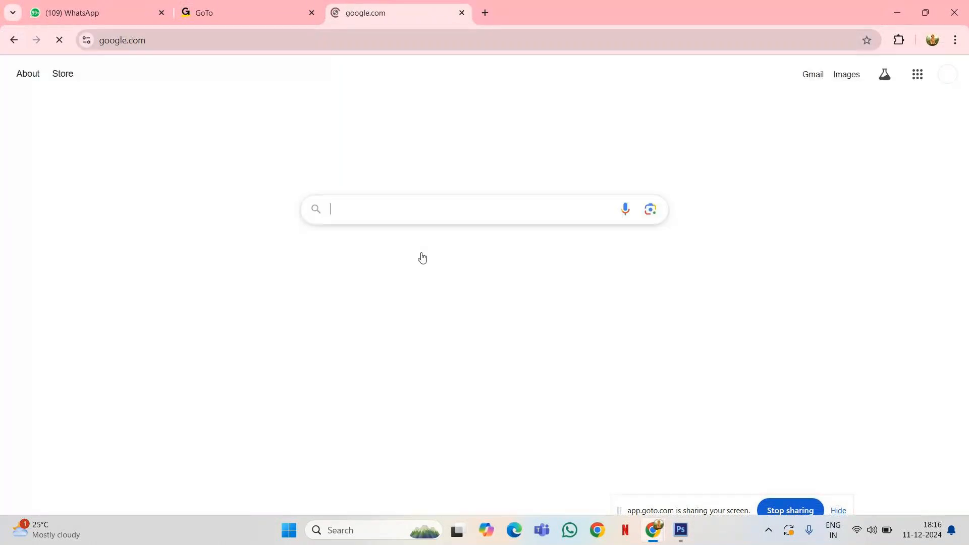
click(437, 232)
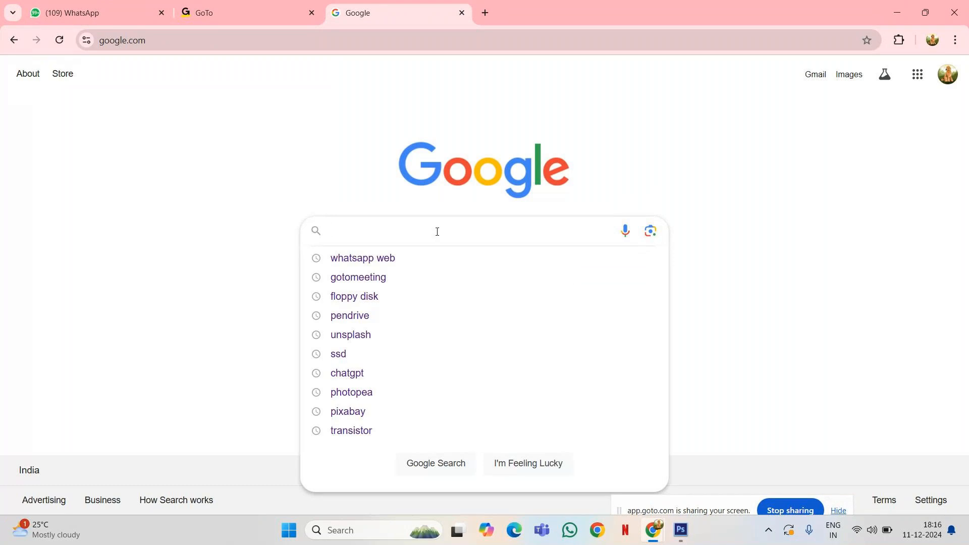
click(403, 352)
drag(156, 86, 0, 90)
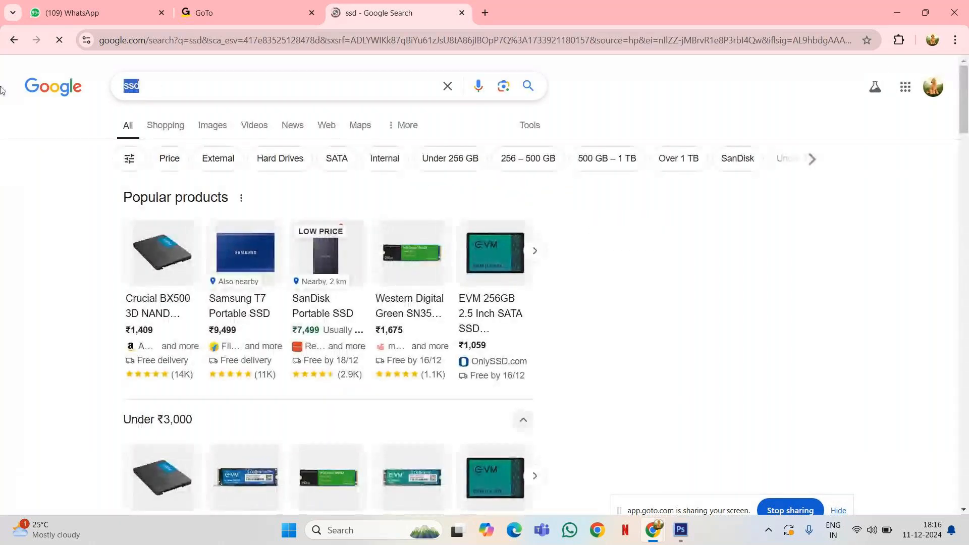
key(BackSpace)
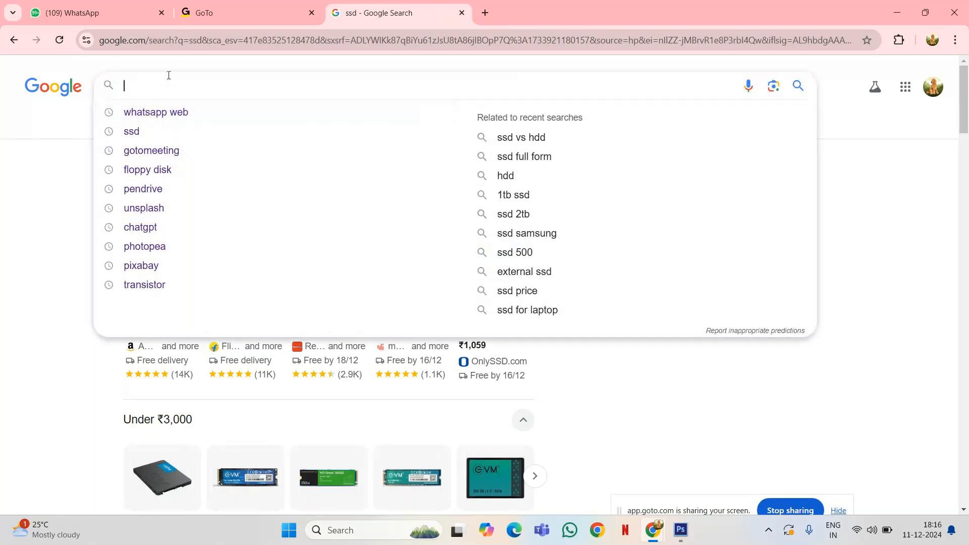
- Search Google for "unsplash" and open the Unsplash website
text(unsp)
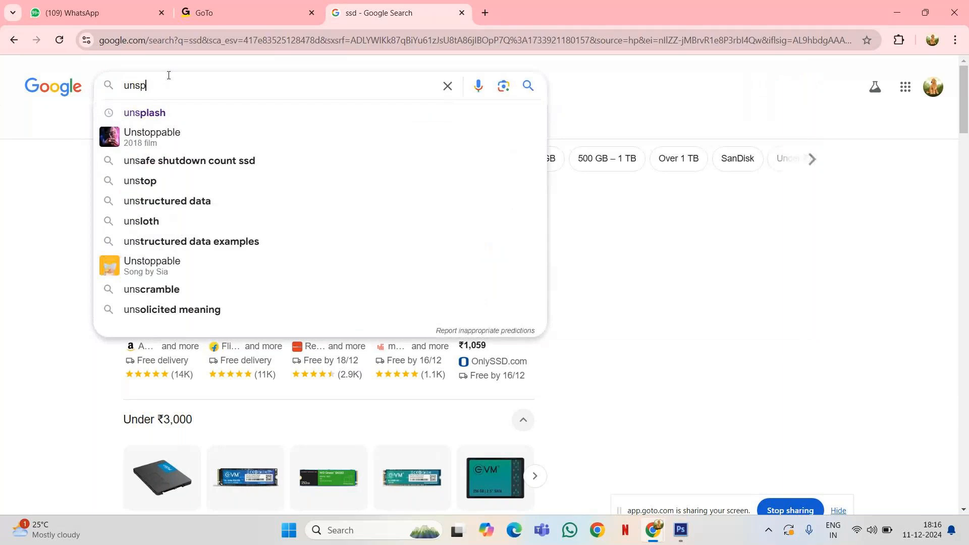
text(las)
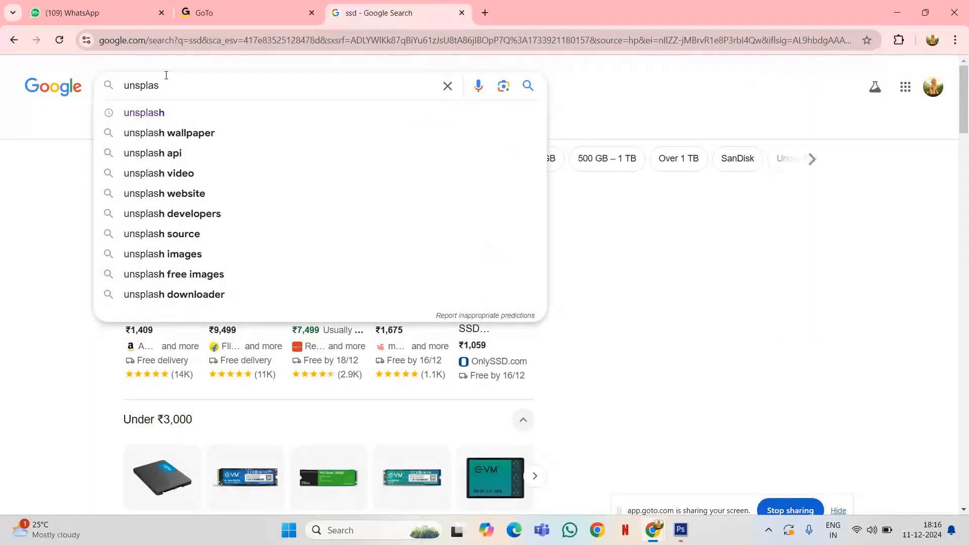
click(152, 111)
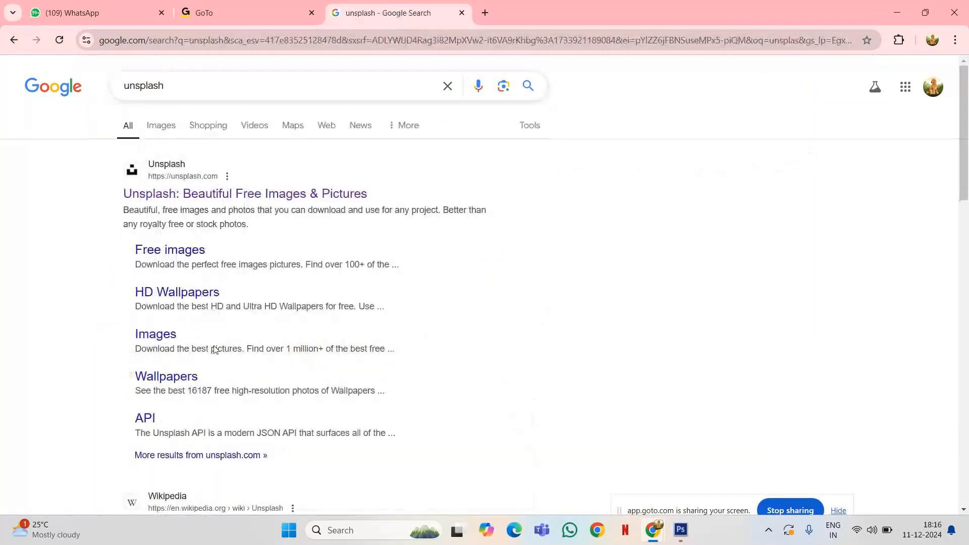
click(215, 199)
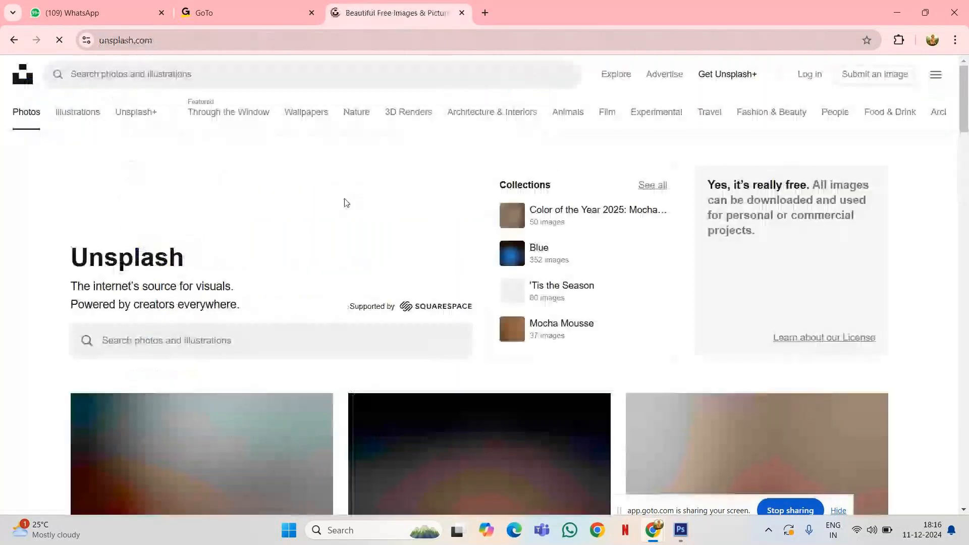
- Search Unsplash for "black and white" and browse the photo results
scroll(415, 208, down, 3)
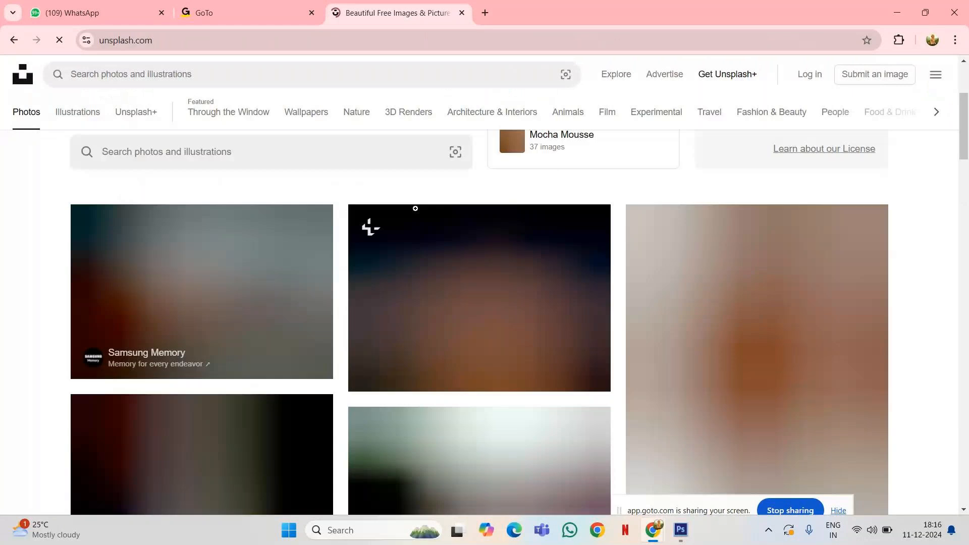
scroll(415, 207, up, 3)
click(223, 82)
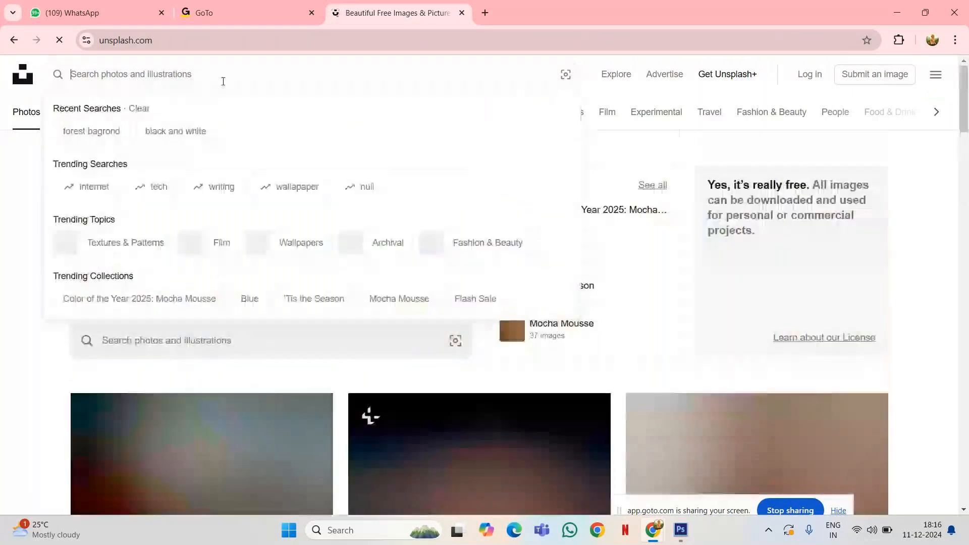
text(b)
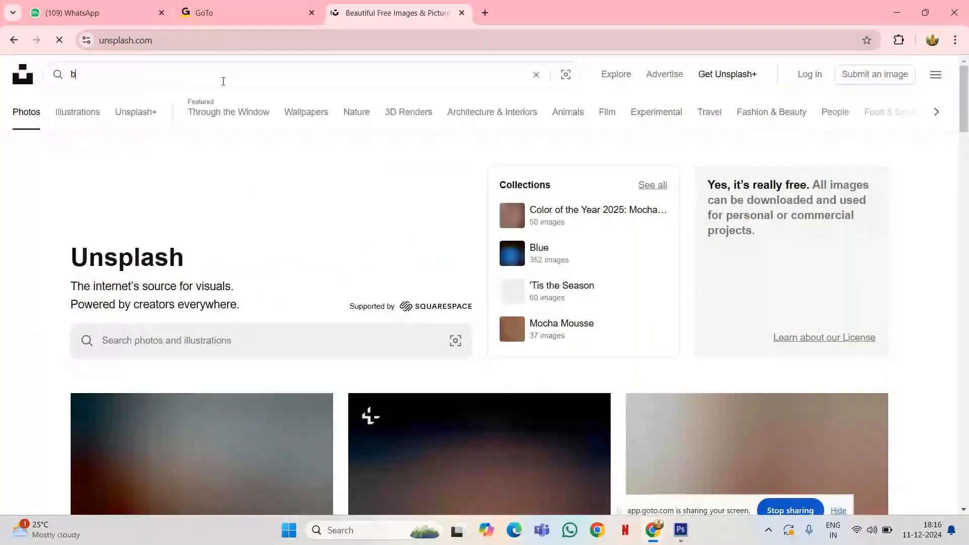
text(l)
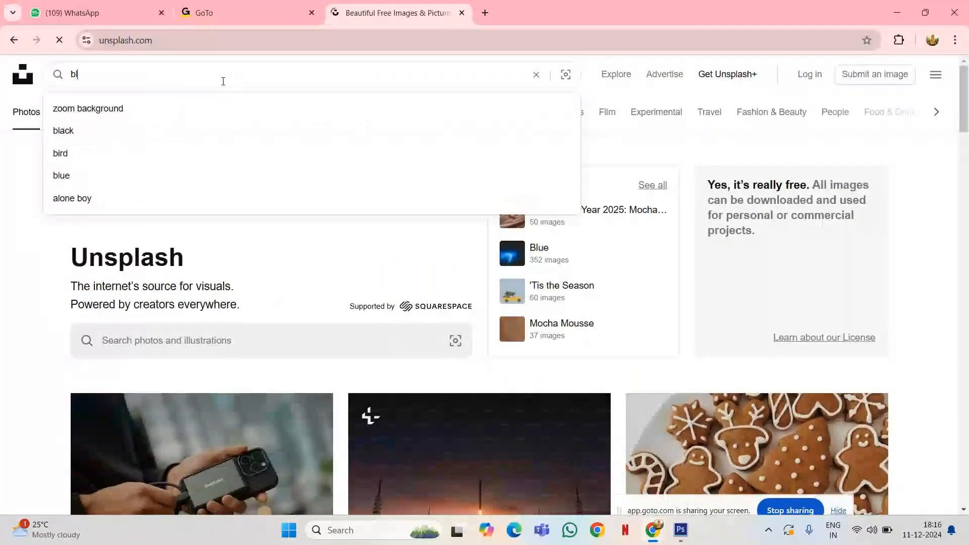
text(ack )
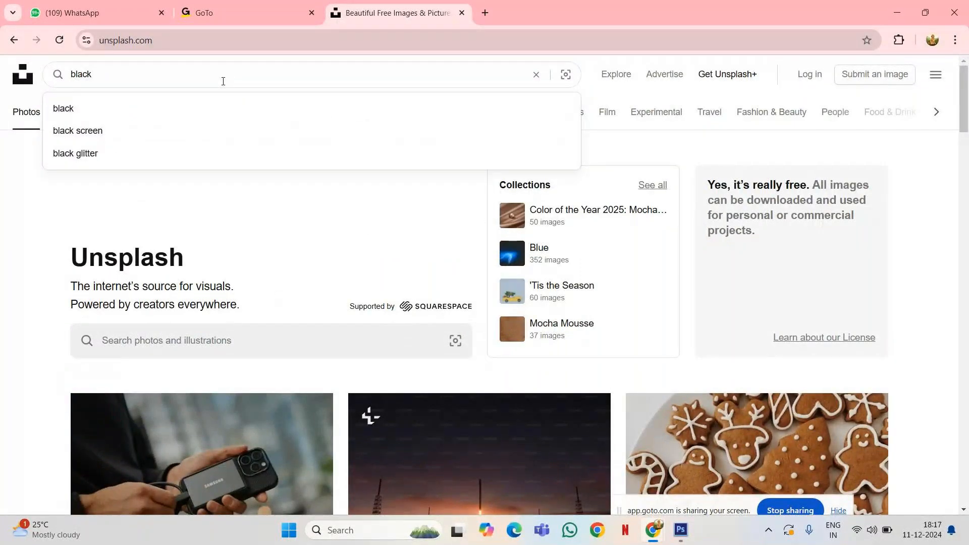
text(and white)
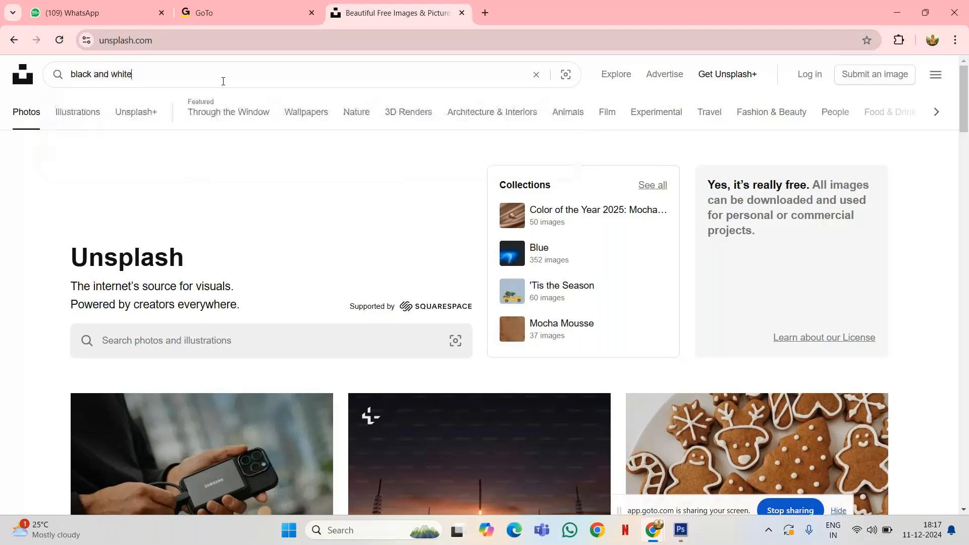
key(Return)
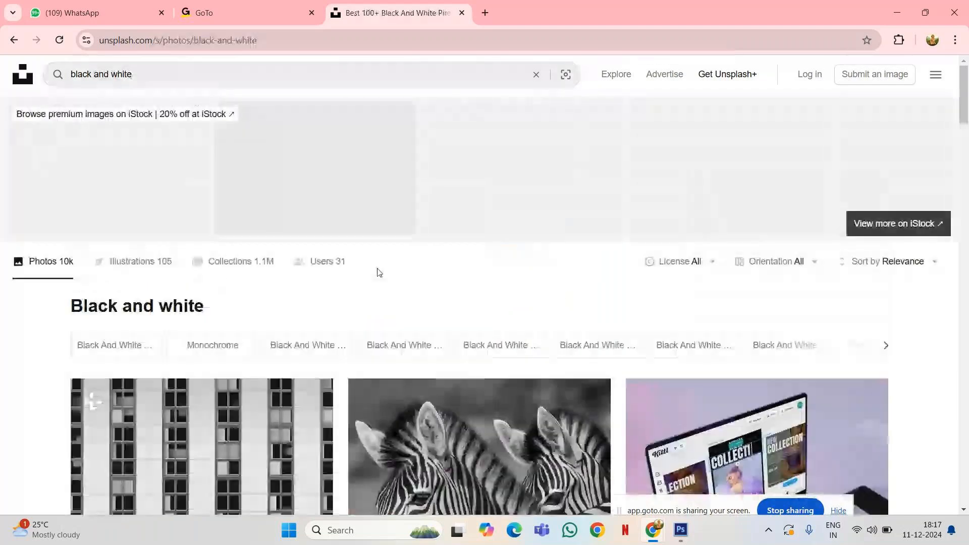
scroll(451, 270, down, 4)
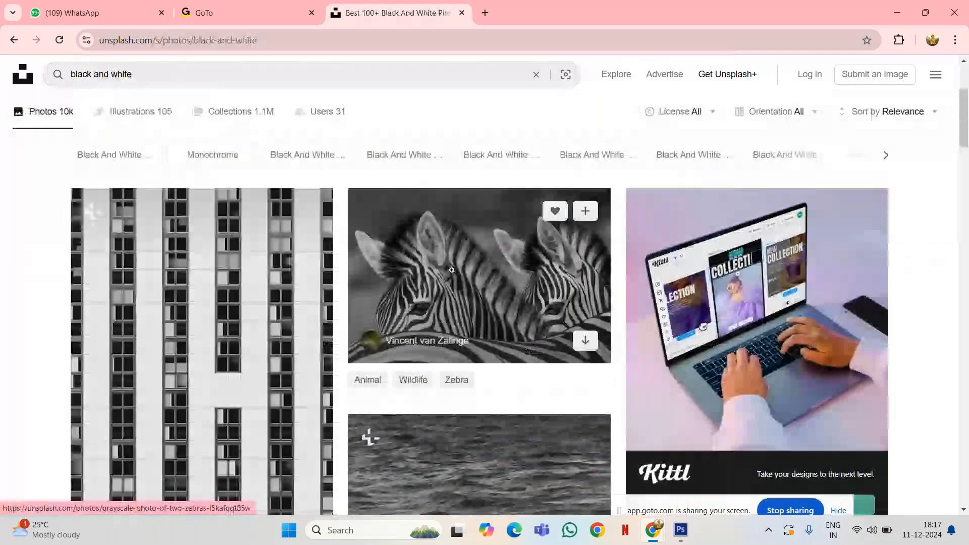
- Browse to the end of the black and white photo results and load more of them
scroll(451, 270, down, 8)
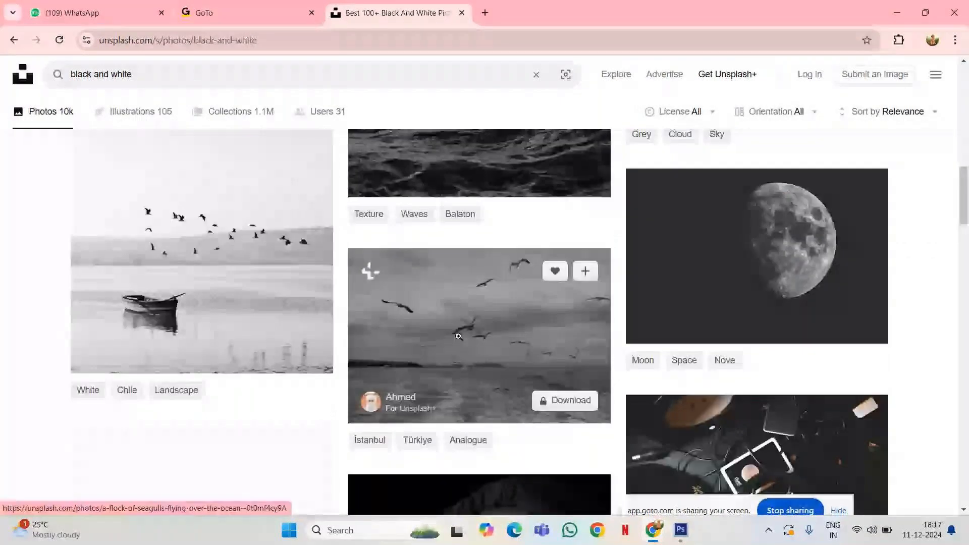
scroll(458, 336, down, 10)
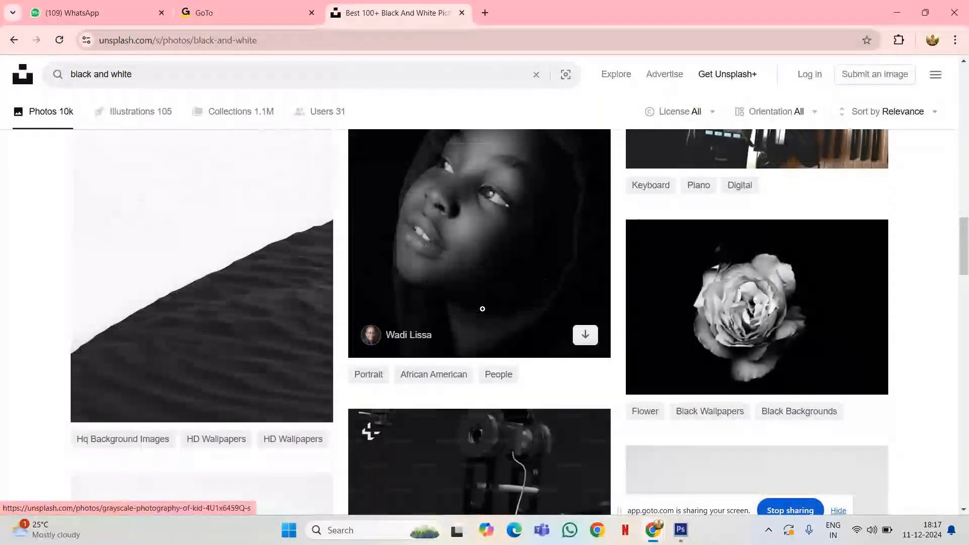
scroll(485, 284, down, 10)
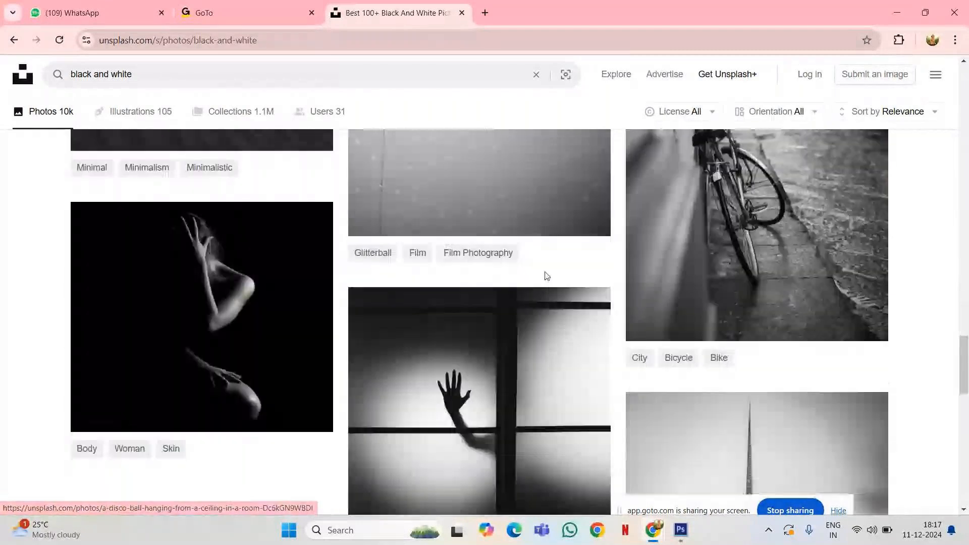
scroll(550, 271, down, 8)
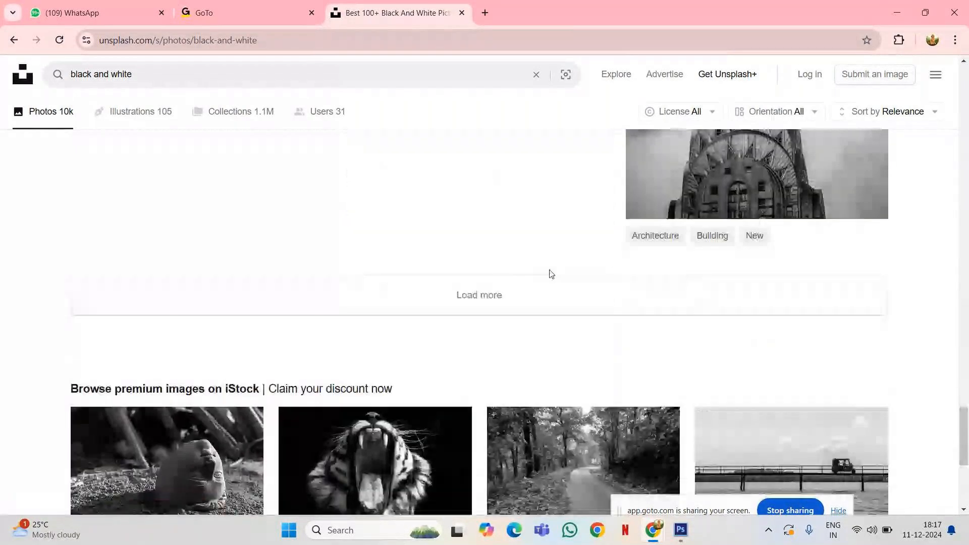
click(527, 292)
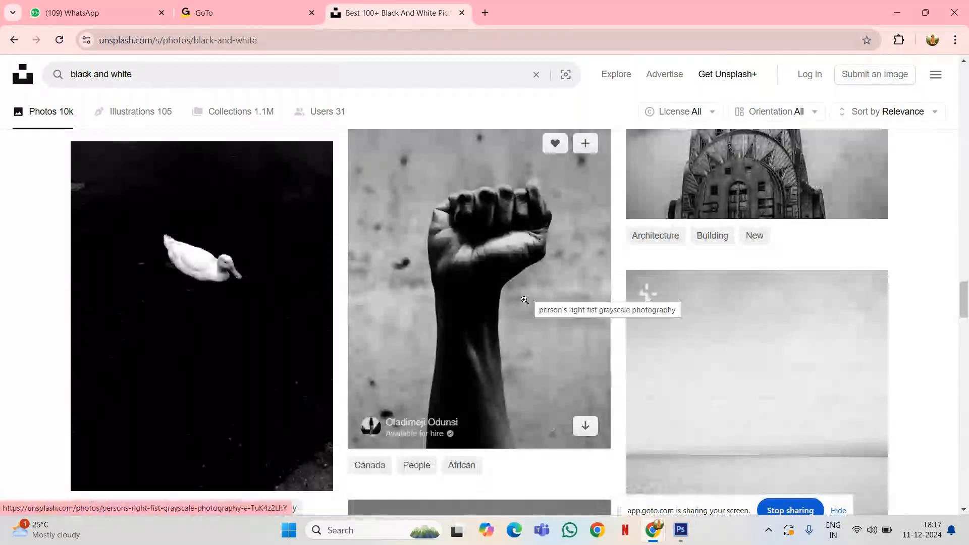
- Look through the additional black and white photos for a suitable image for the design
scroll(504, 326, down, 2)
scroll(504, 325, down, 10)
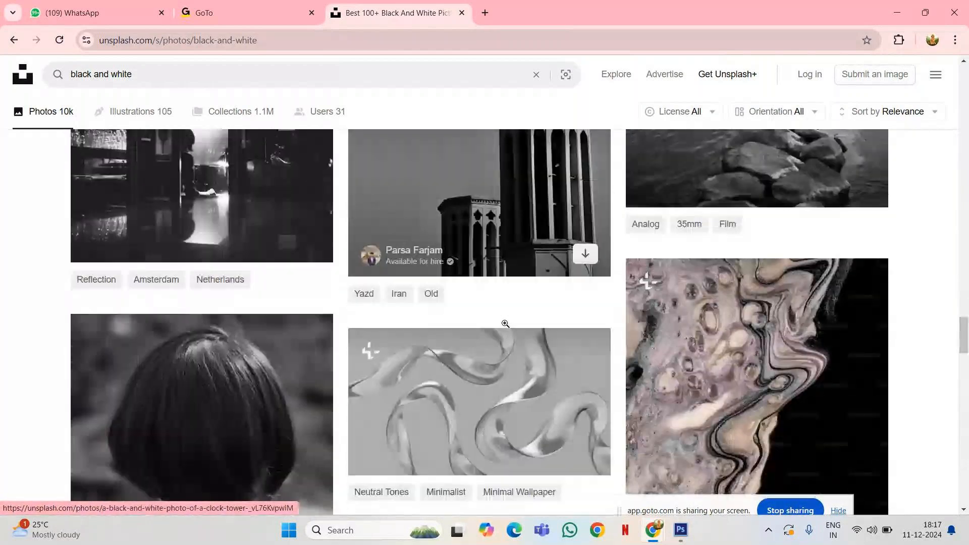
scroll(507, 329, down, 10)
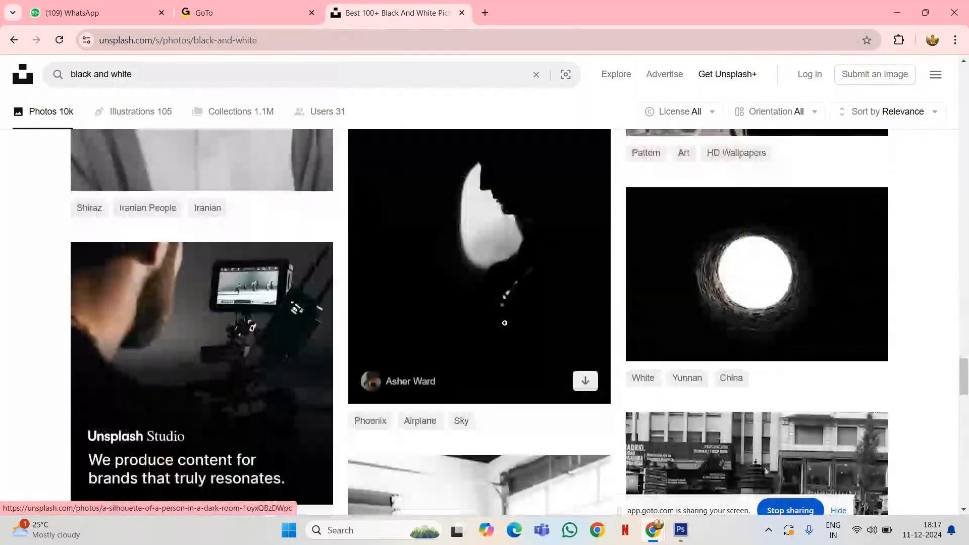
scroll(505, 323, down, 15)
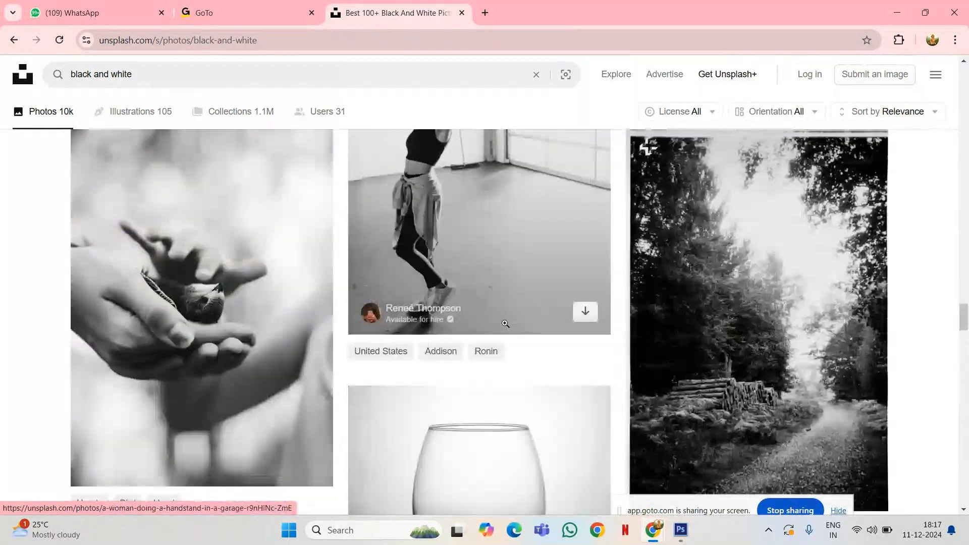
scroll(505, 323, down, 11)
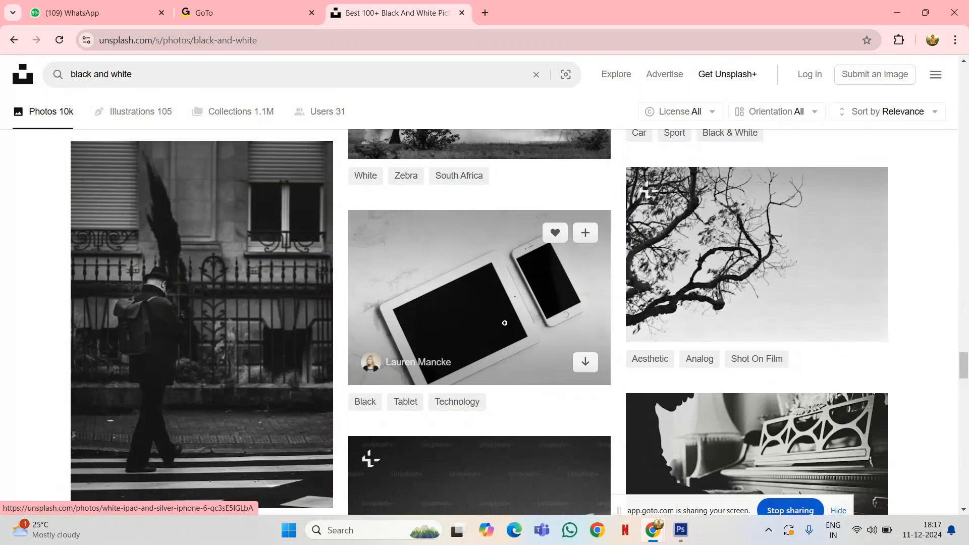
scroll(504, 323, down, 5)
scroll(506, 323, down, 3)
scroll(508, 325, down, 6)
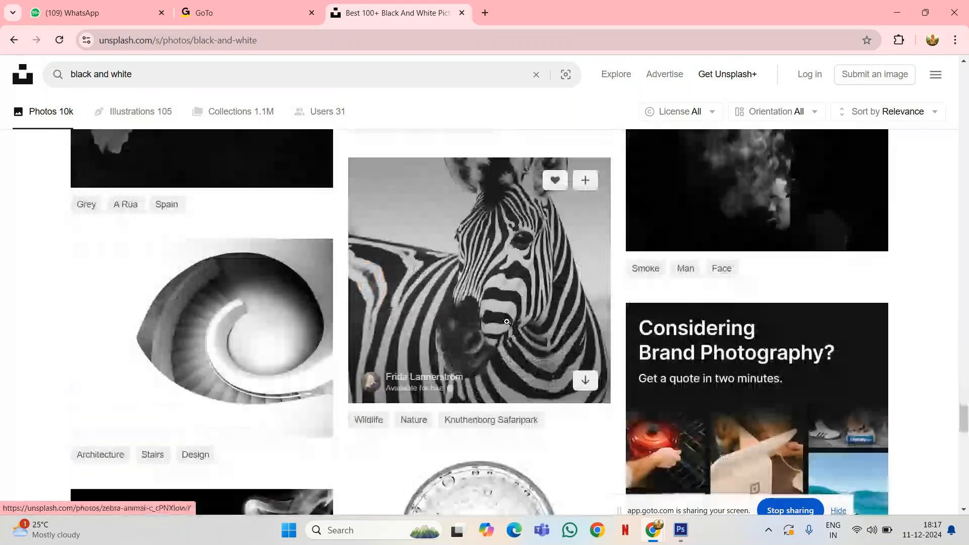
scroll(514, 321, down, 3)
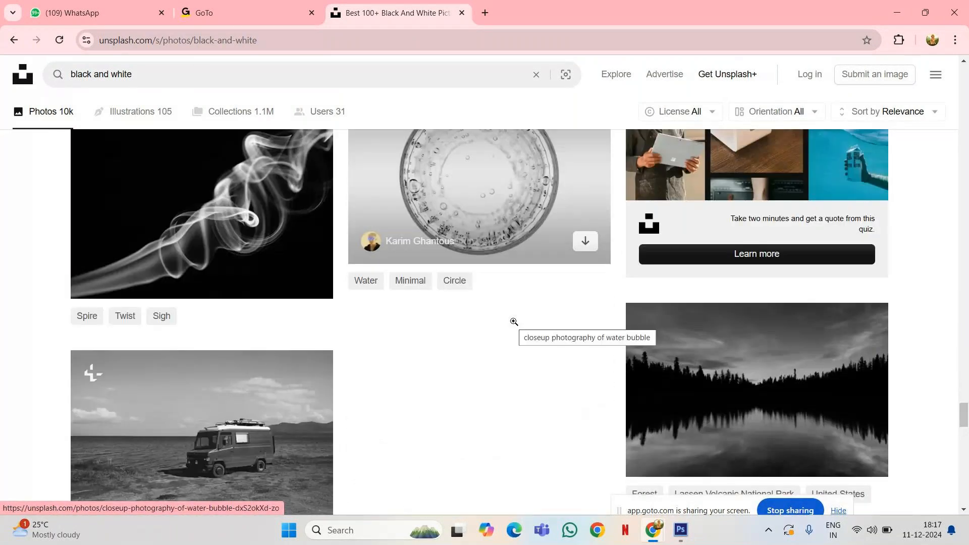
scroll(515, 321, down, 3)
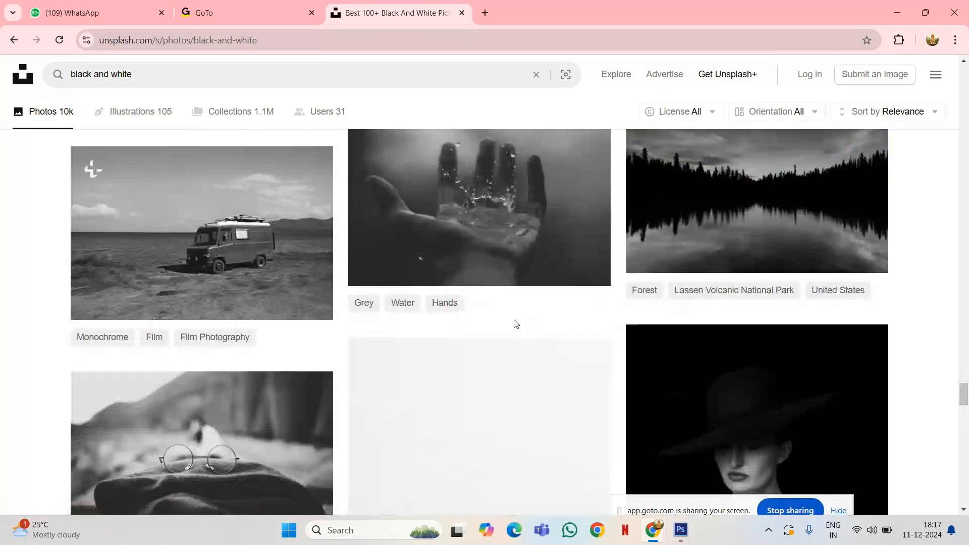
scroll(513, 321, down, 4)
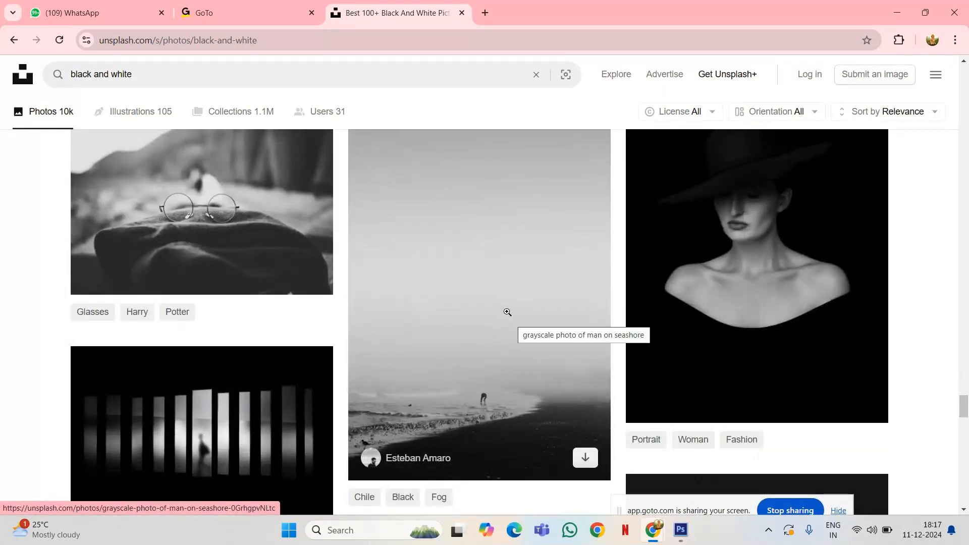
scroll(508, 312, down, 2)
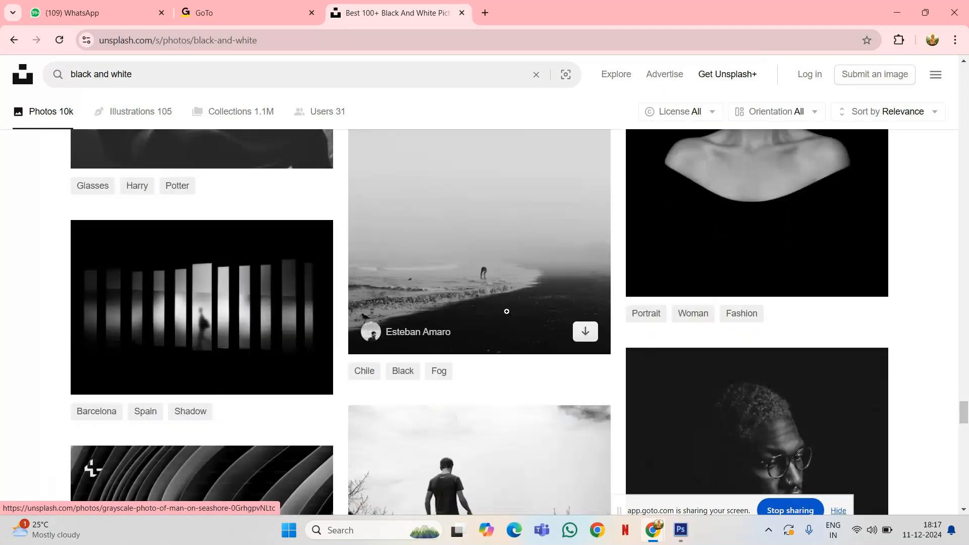
scroll(506, 311, down, 5)
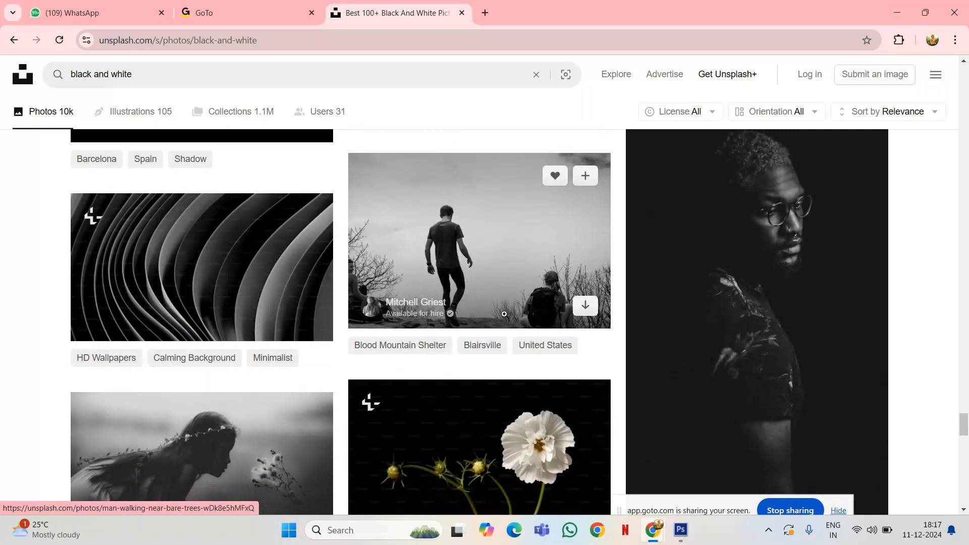
scroll(505, 314, down, 3)
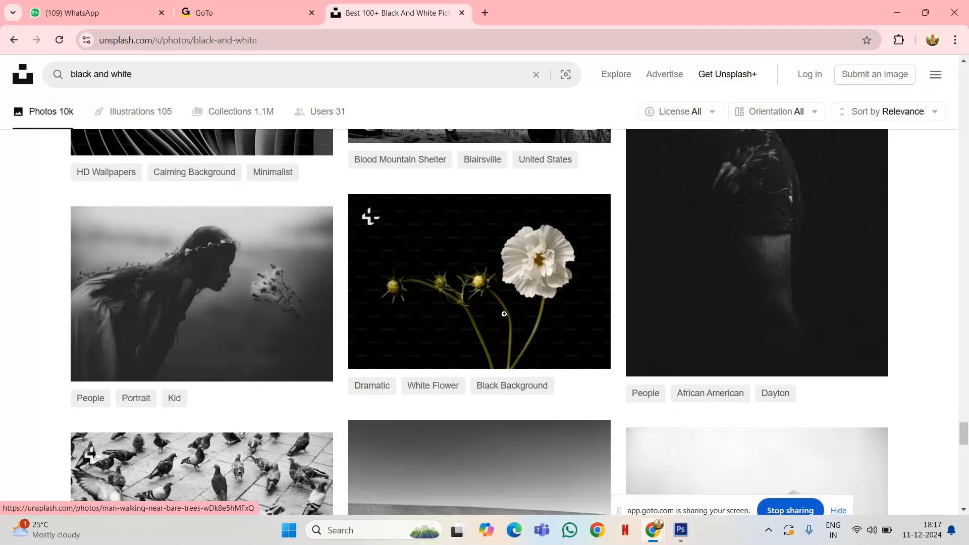
- Return to the portrait of the woman in a black hat and open its photo details
scroll(504, 314, down, 15)
scroll(505, 314, up, 10)
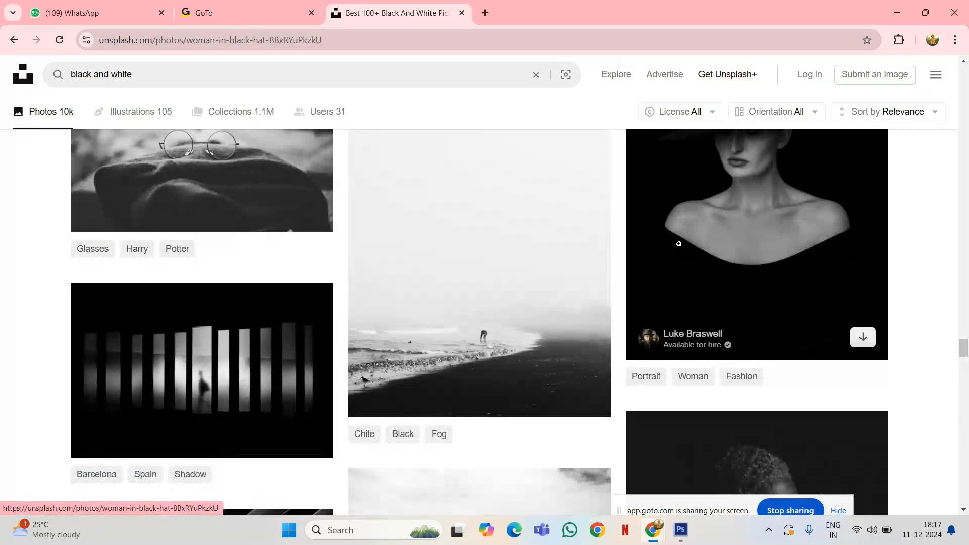
click(674, 243)
- Look through the related images below the woman in black hat photo for a suitable black and white portrait
scroll(509, 262, down, 4)
scroll(509, 263, down, 10)
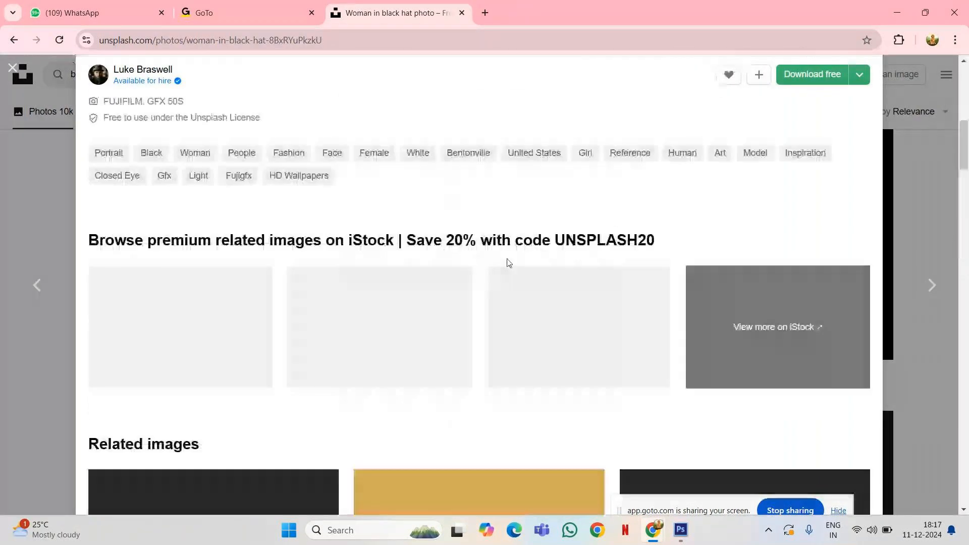
scroll(508, 259, down, 1)
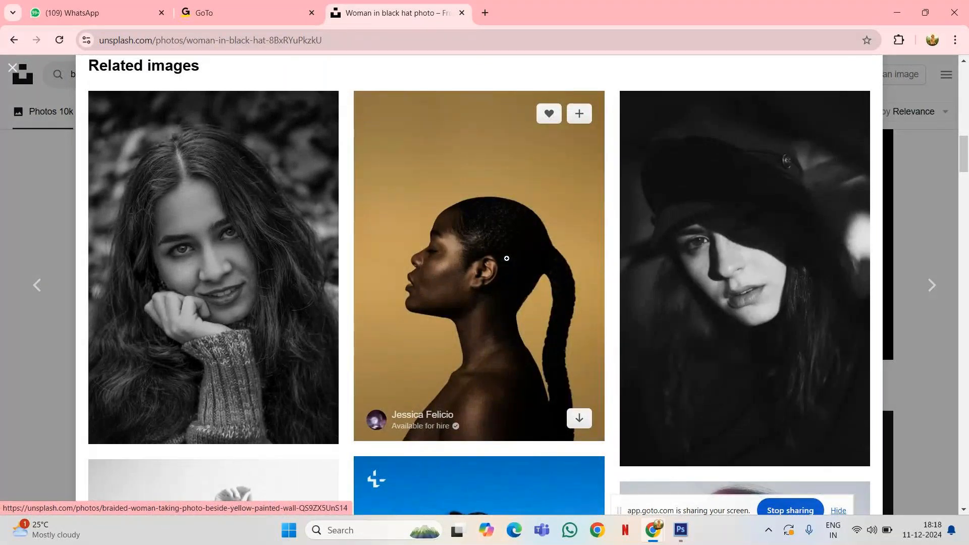
scroll(507, 258, down, 12)
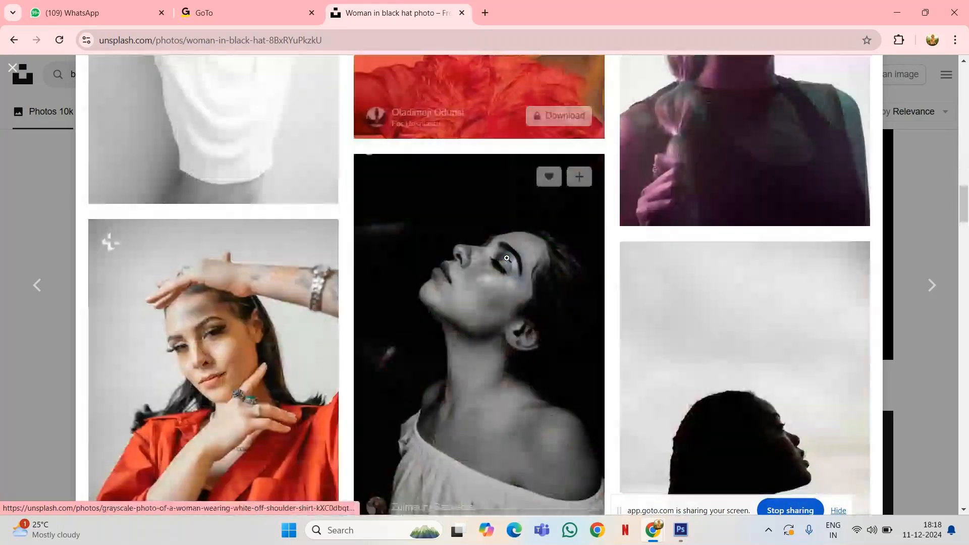
scroll(507, 258, down, 10)
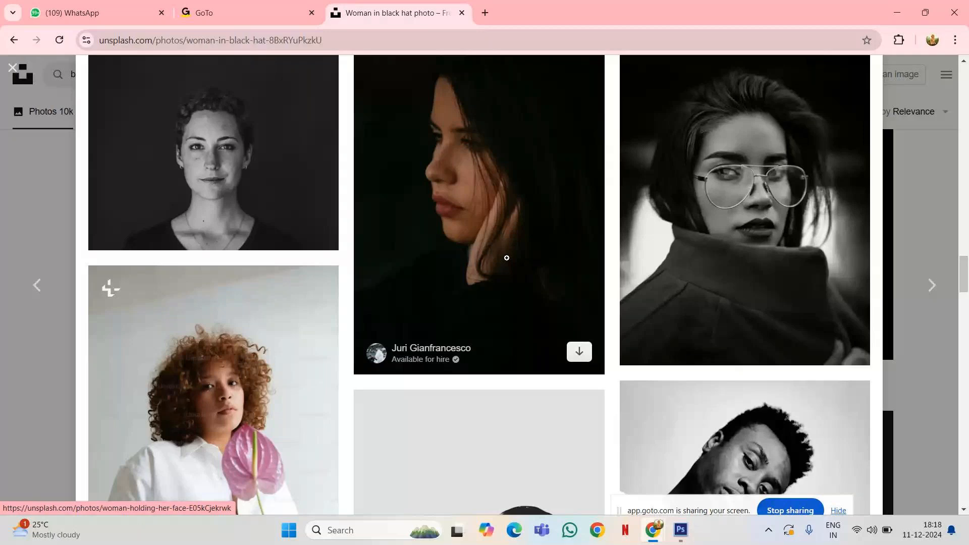
scroll(507, 258, down, 5)
scroll(507, 258, down, 7)
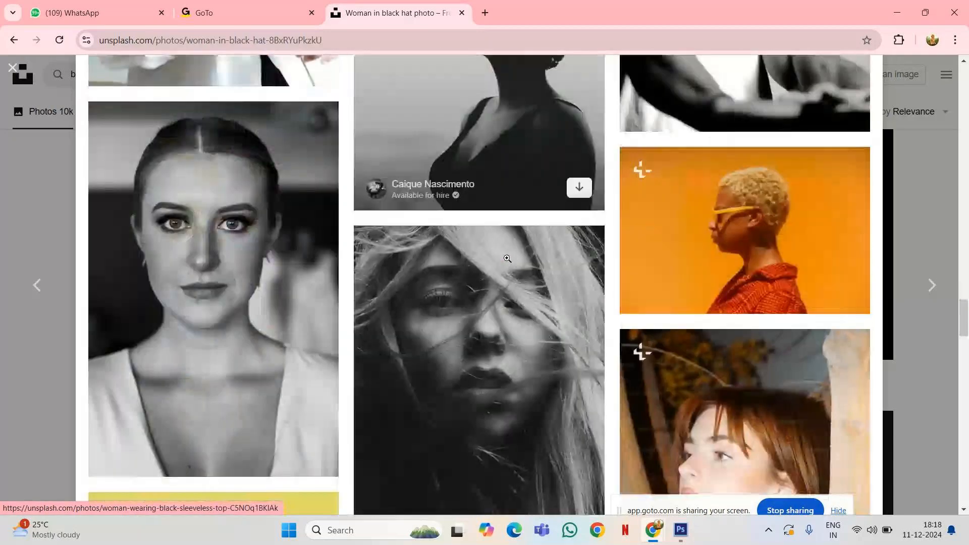
scroll(507, 258, down, 1)
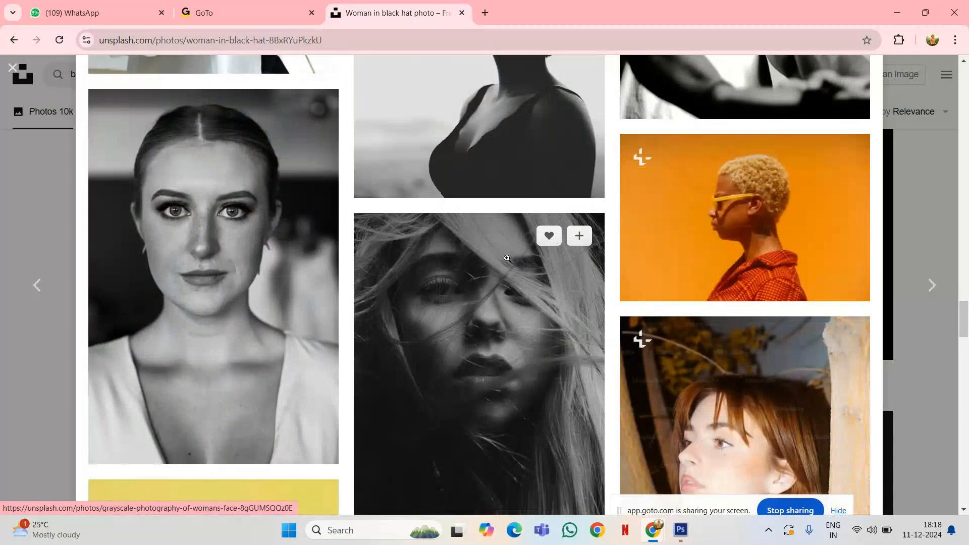
scroll(507, 259, down, 1)
scroll(507, 258, down, 15)
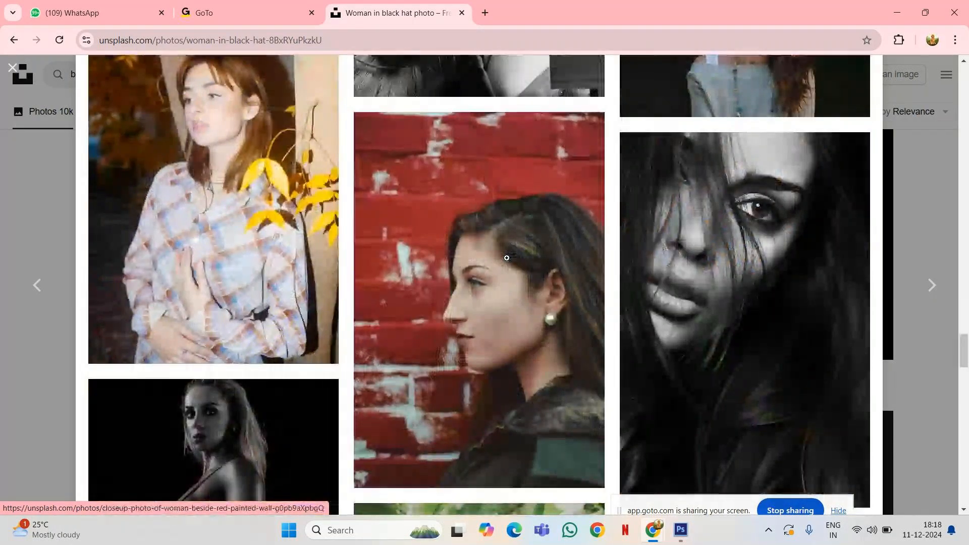
scroll(507, 258, down, 12)
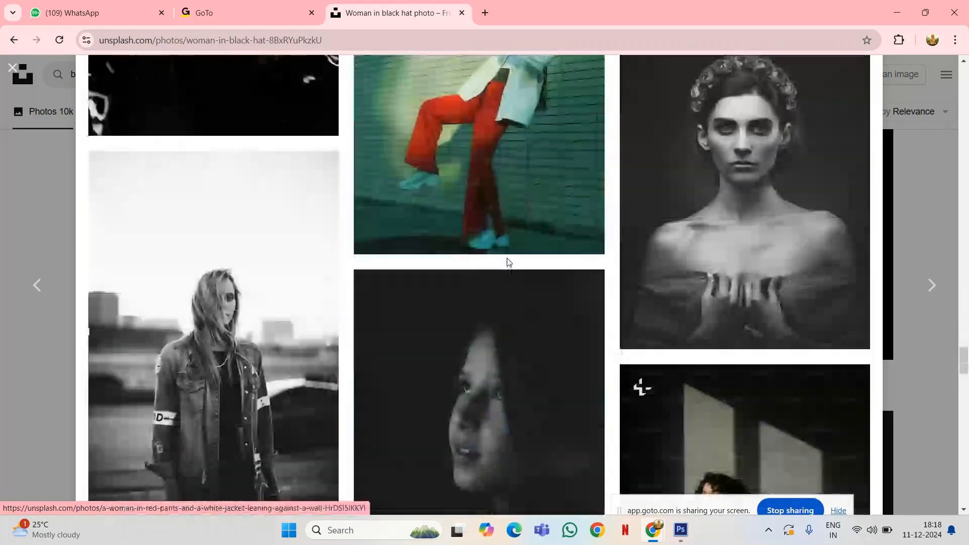
scroll(507, 262, down, 4)
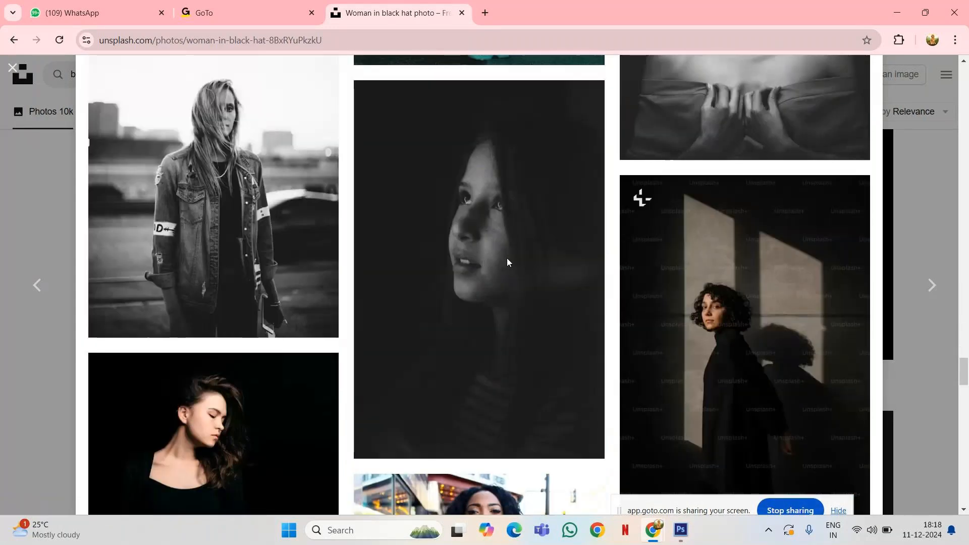
scroll(507, 261, down, 10)
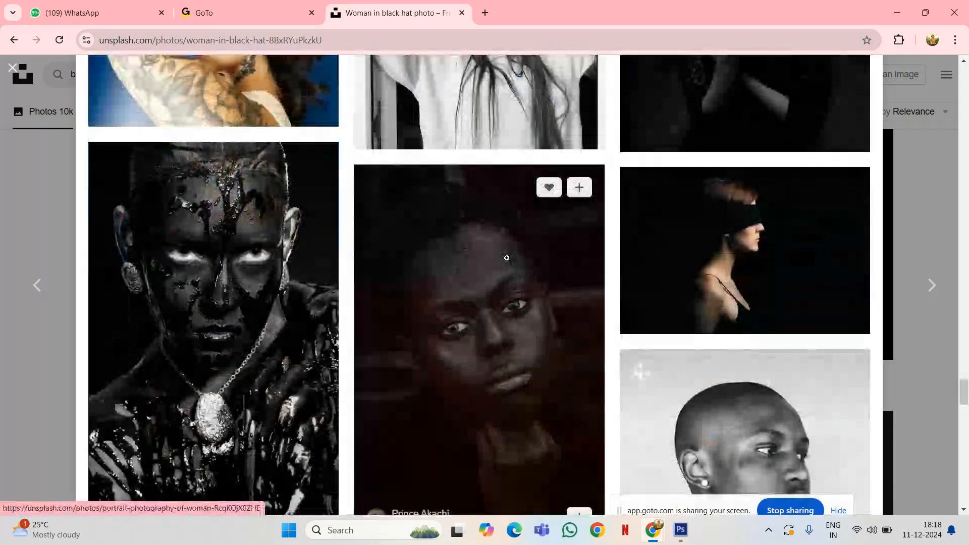
scroll(507, 258, down, 6)
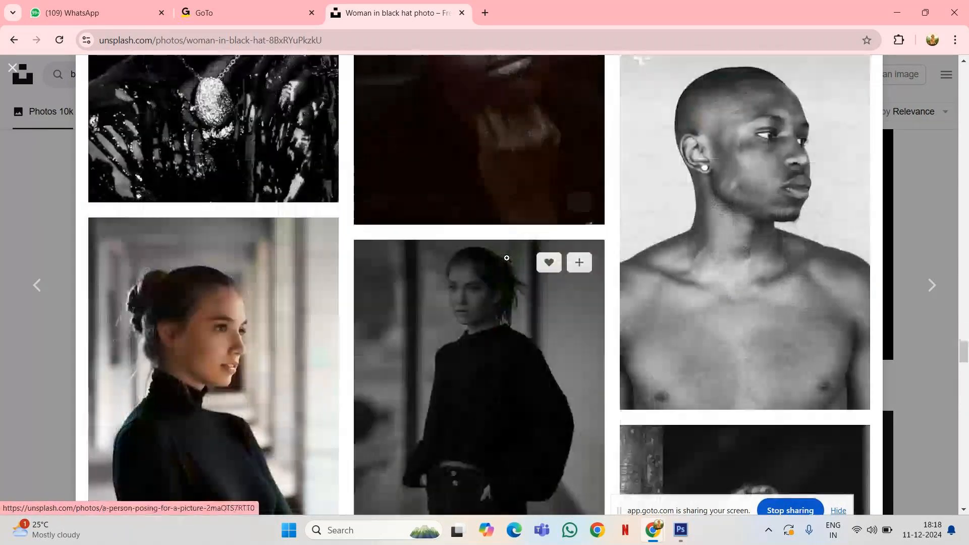
scroll(507, 258, down, 6)
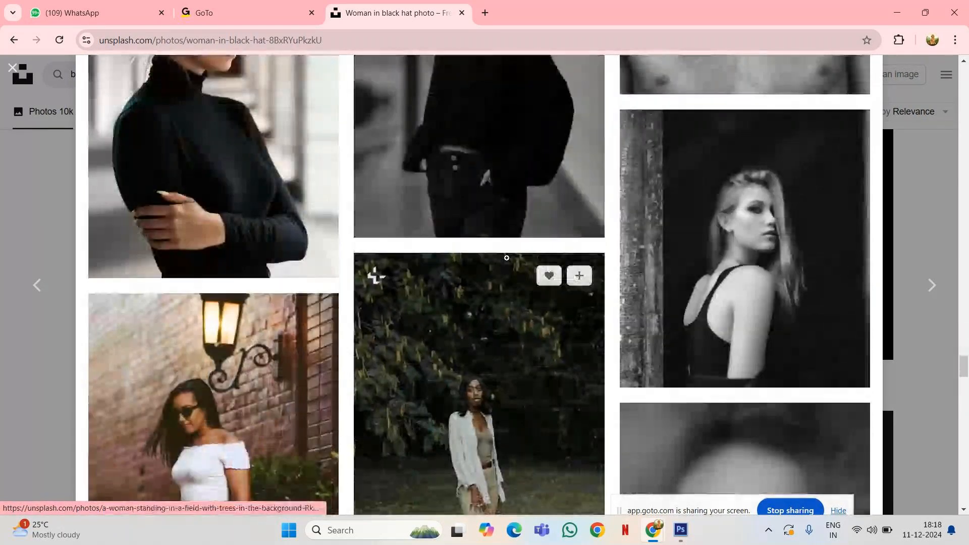
scroll(507, 258, down, 1)
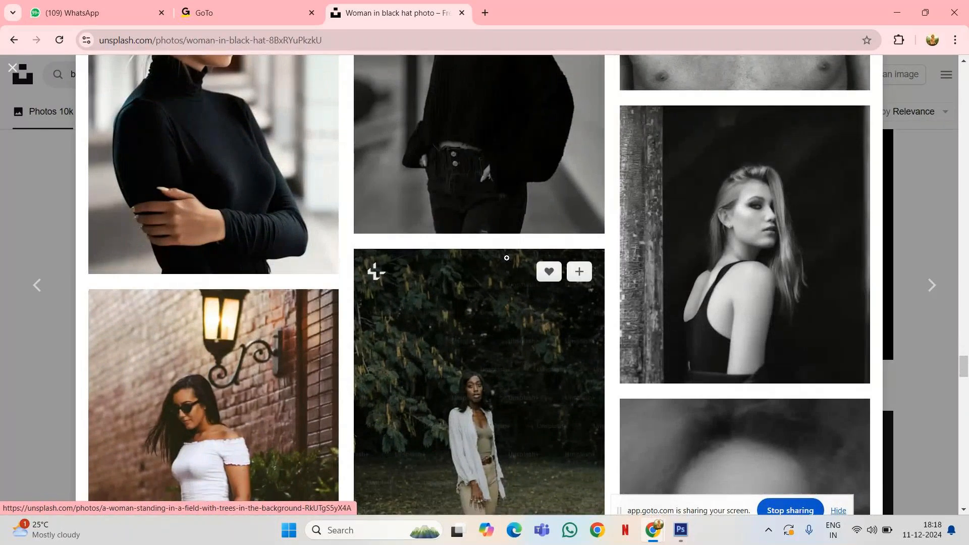
- Examine more of the related portraits, comparing the close-up faces around the windswept grayscale portrait of a freckled woman
scroll(507, 258, down, 20)
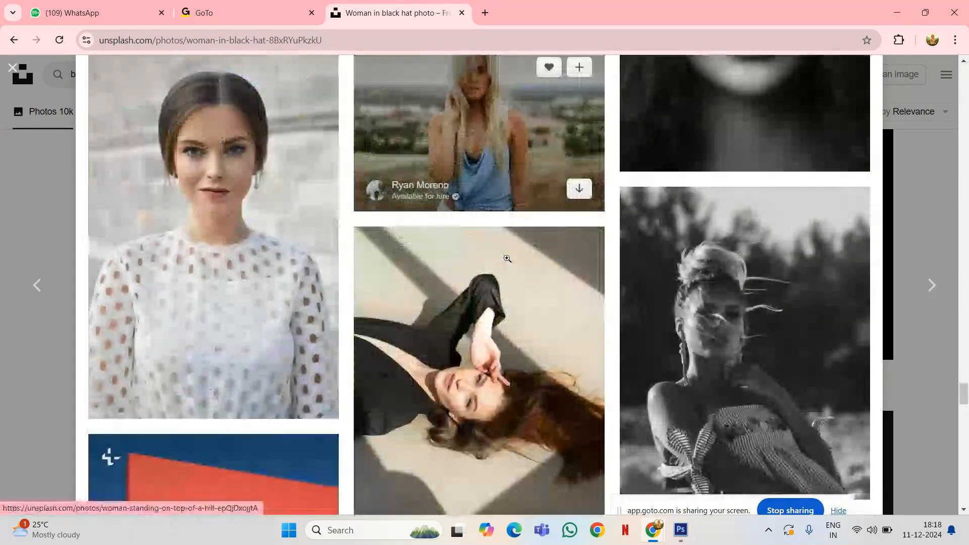
scroll(507, 258, down, 3)
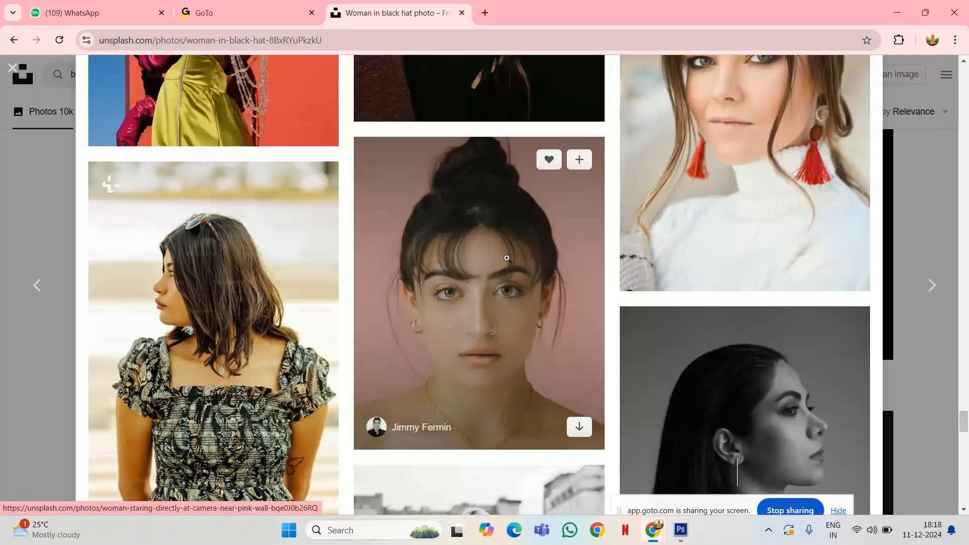
scroll(507, 258, down, 15)
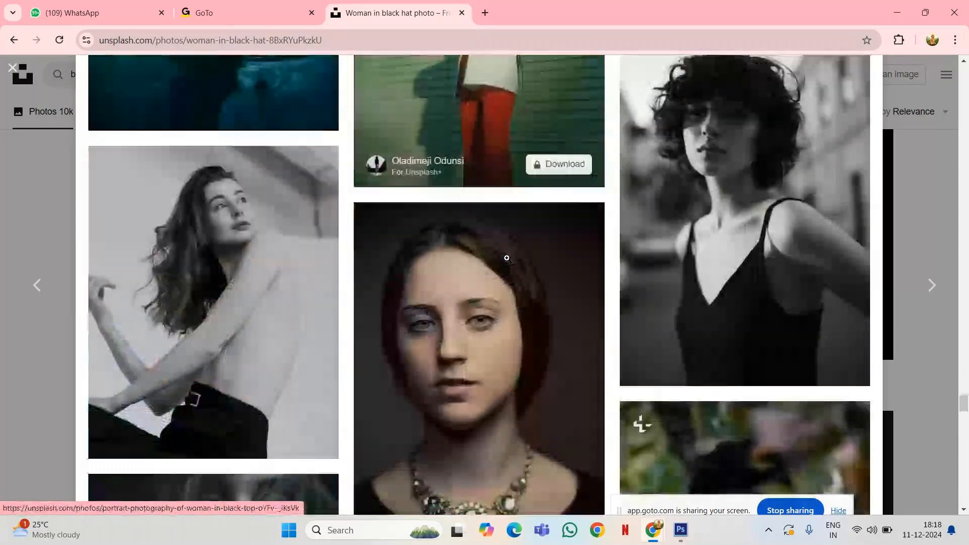
scroll(507, 258, down, 1)
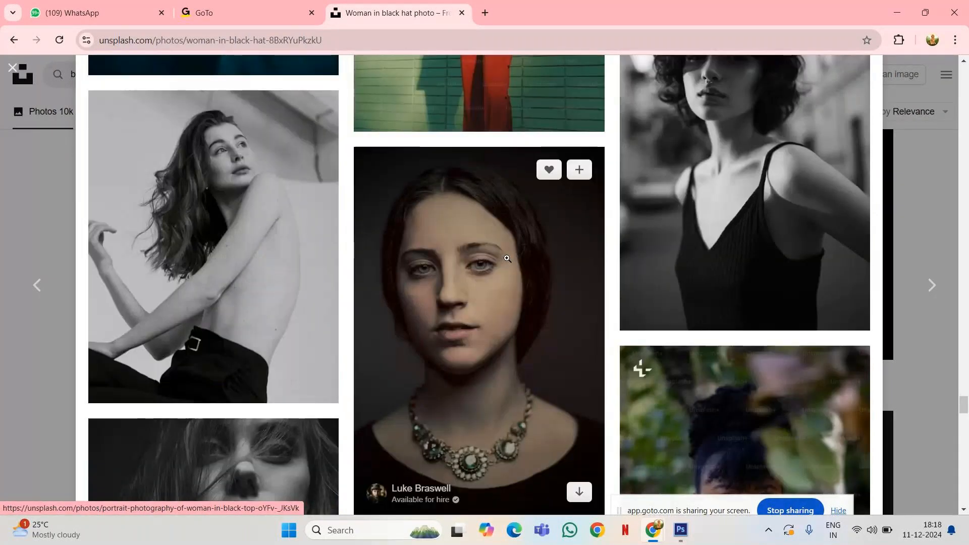
scroll(507, 258, up, 1)
scroll(507, 258, down, 3)
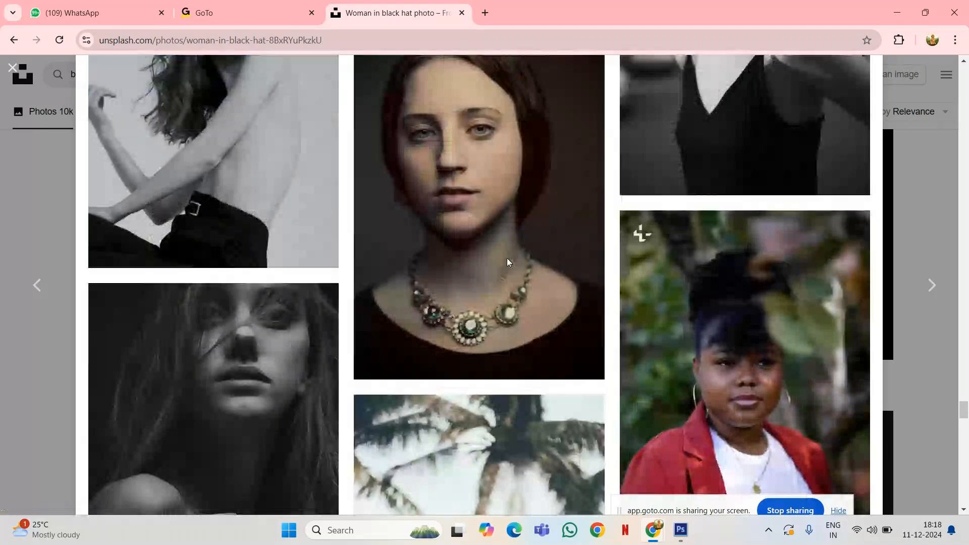
scroll(507, 259, down, 6)
scroll(506, 258, down, 3)
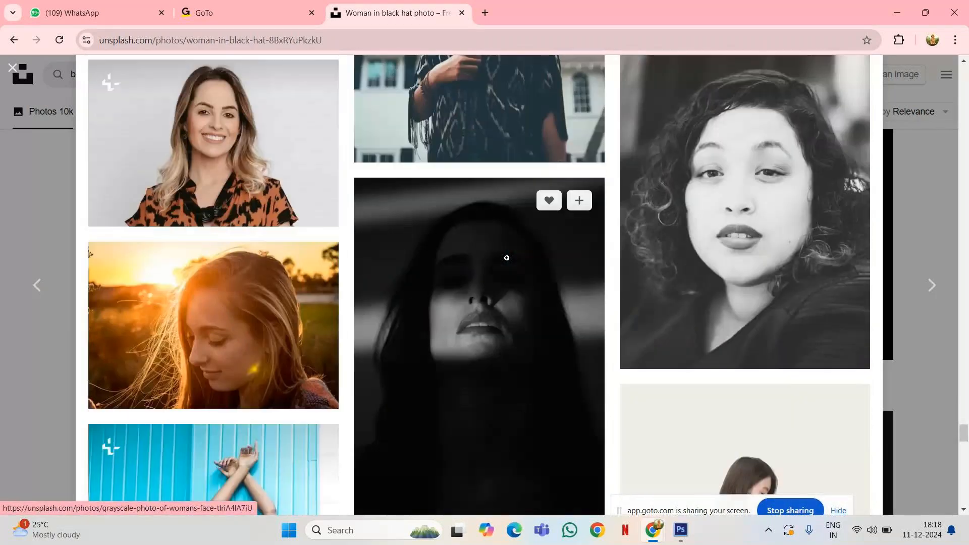
scroll(507, 258, down, 10)
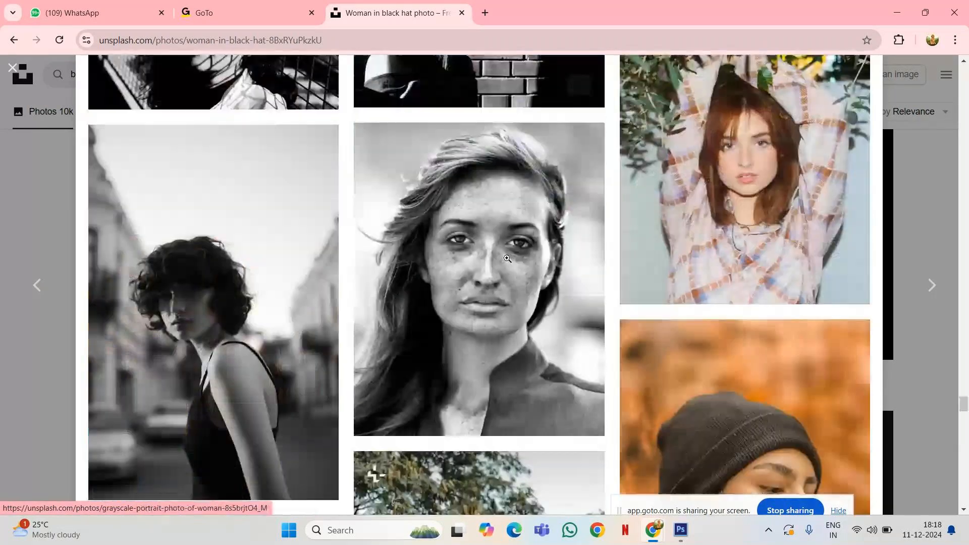
scroll(506, 258, up, 1)
scroll(507, 259, down, 1)
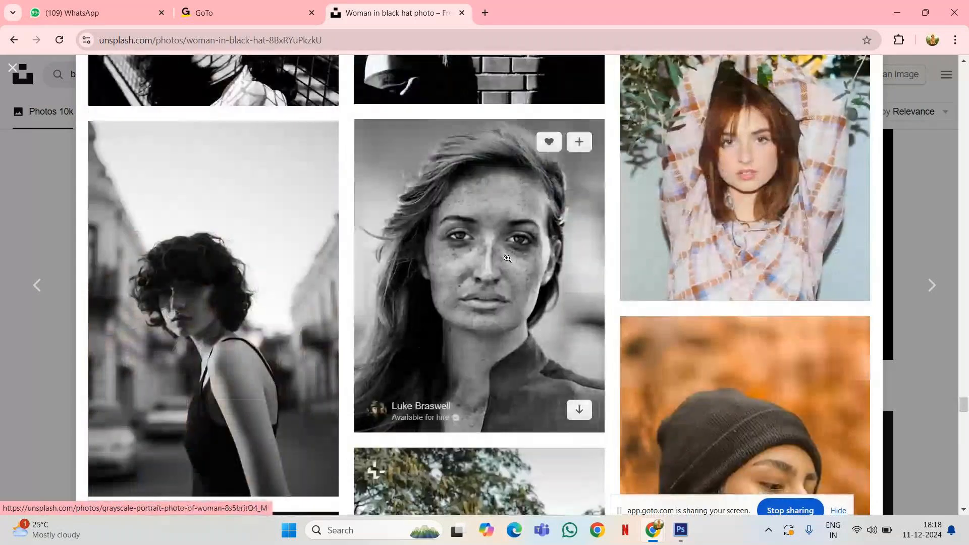
scroll(508, 259, down, 1)
scroll(507, 258, up, 15)
scroll(507, 258, down, 10)
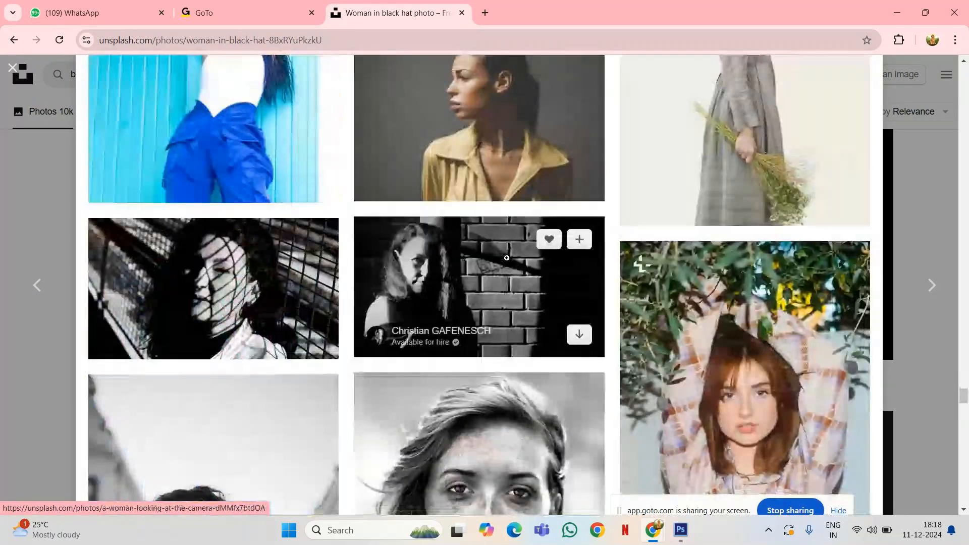
- Browse further down the related images for other black and white portrait candidates
scroll(507, 258, down, 20)
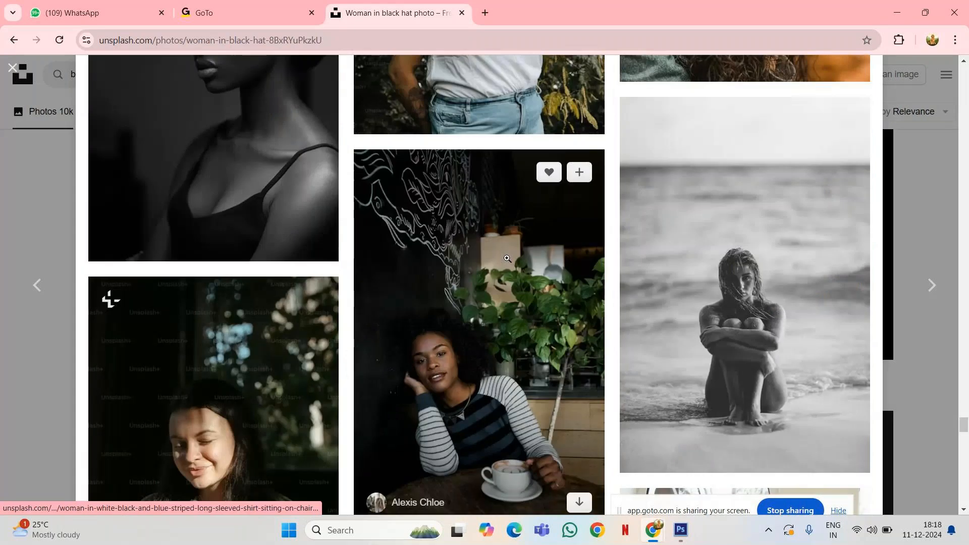
scroll(507, 259, down, 20)
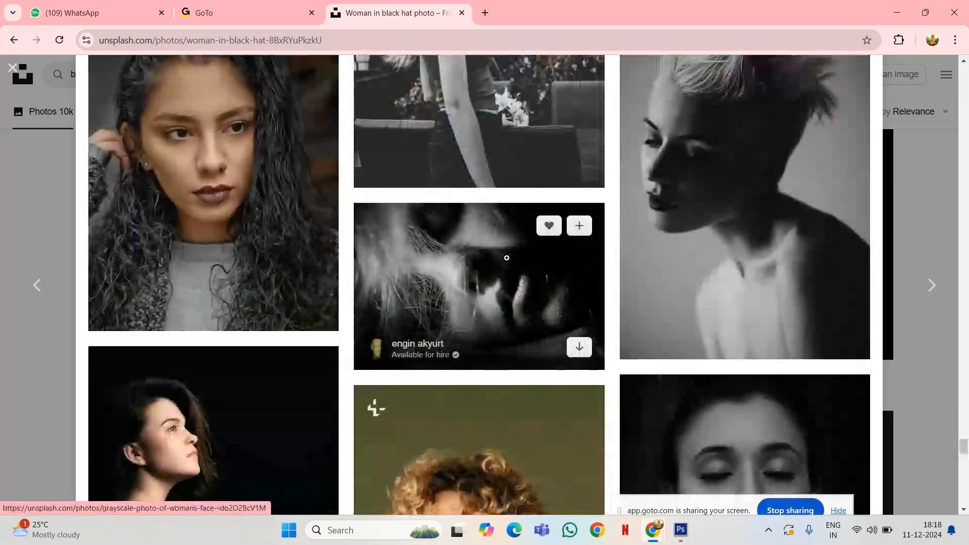
scroll(509, 258, down, 3)
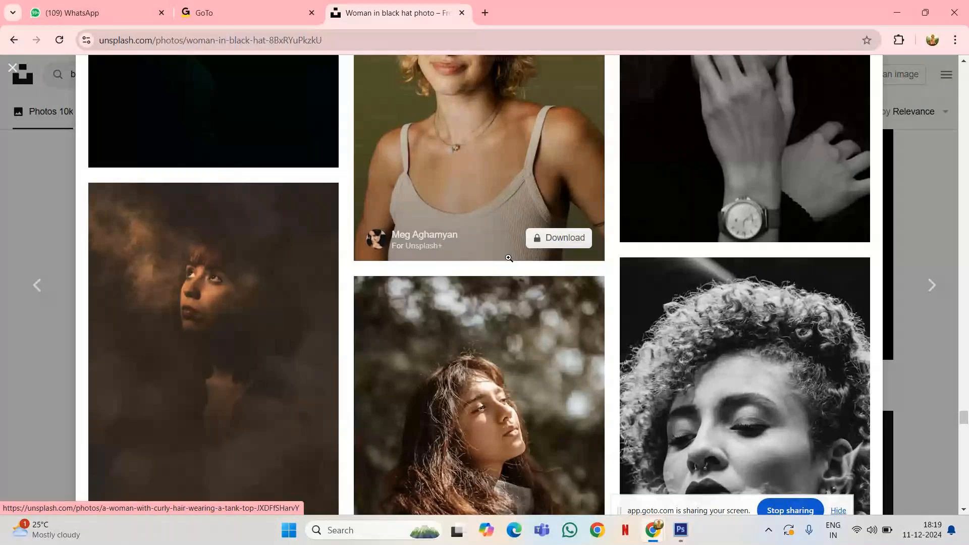
scroll(509, 258, down, 3)
scroll(508, 257, down, 3)
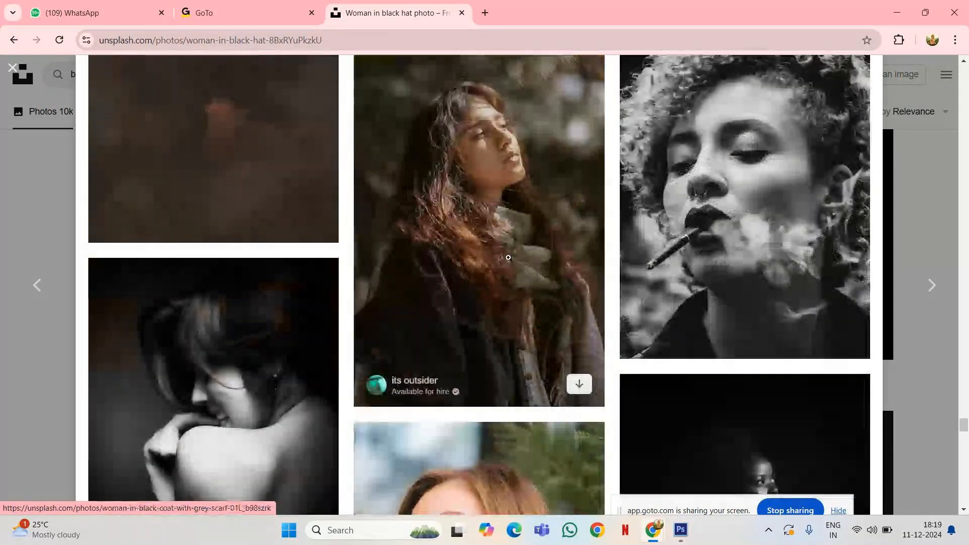
scroll(508, 257, down, 5)
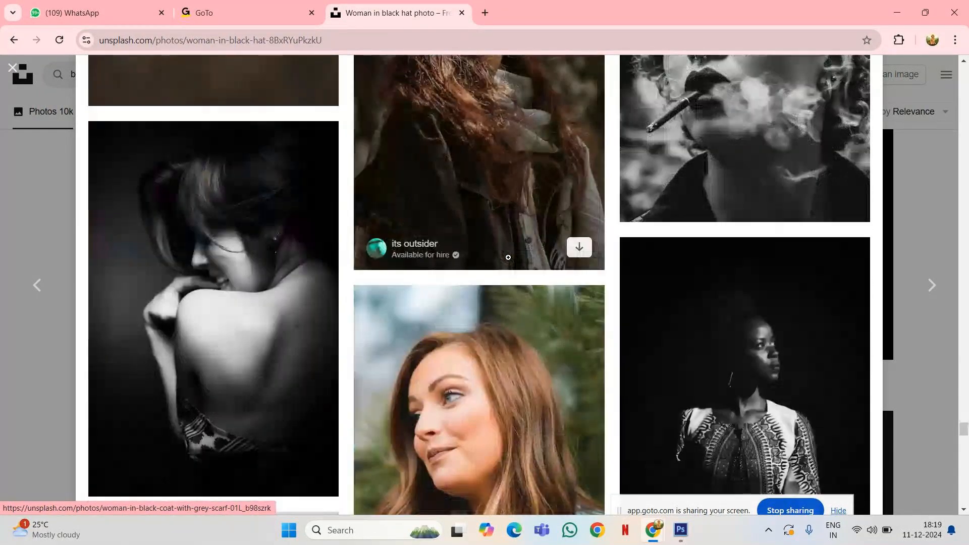
scroll(509, 258, down, 2)
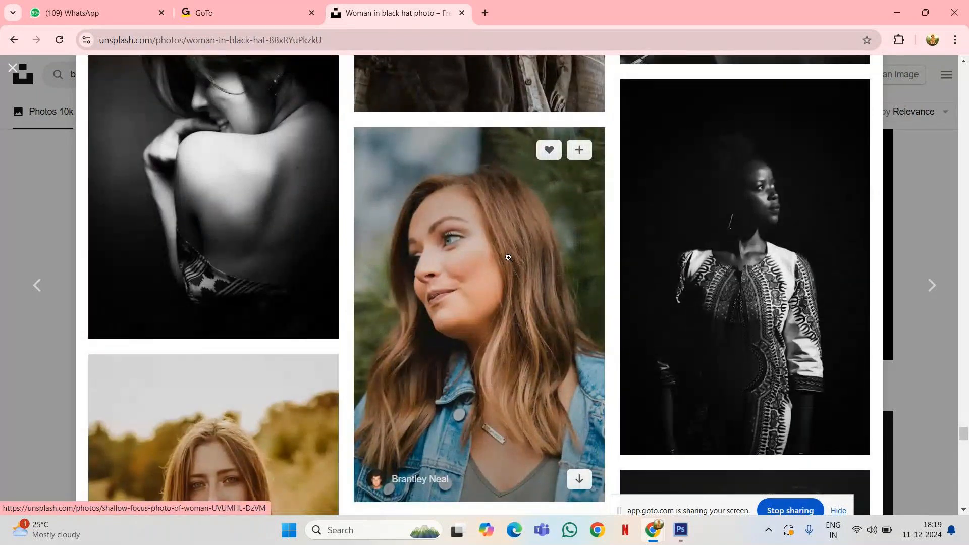
scroll(509, 257, down, 4)
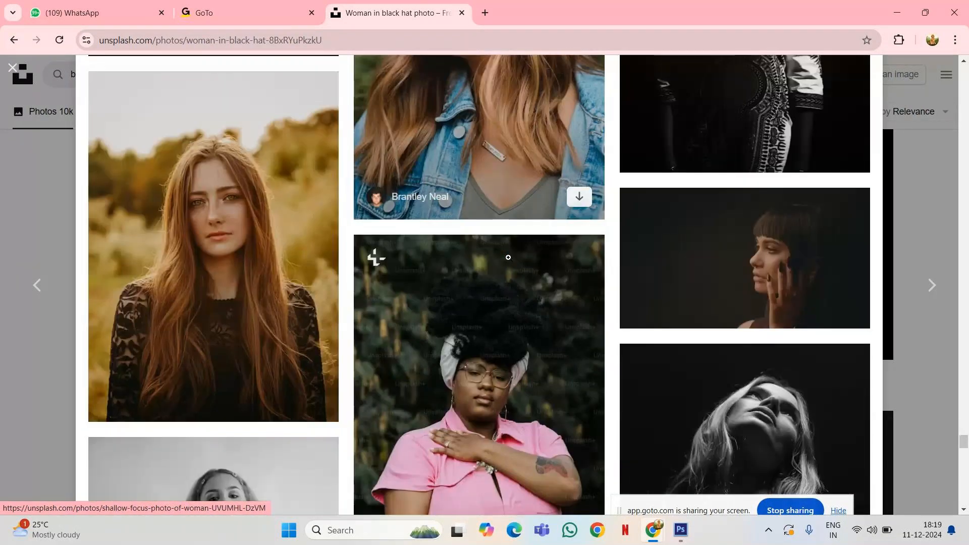
scroll(508, 257, down, 4)
scroll(509, 257, down, 6)
scroll(509, 258, down, 5)
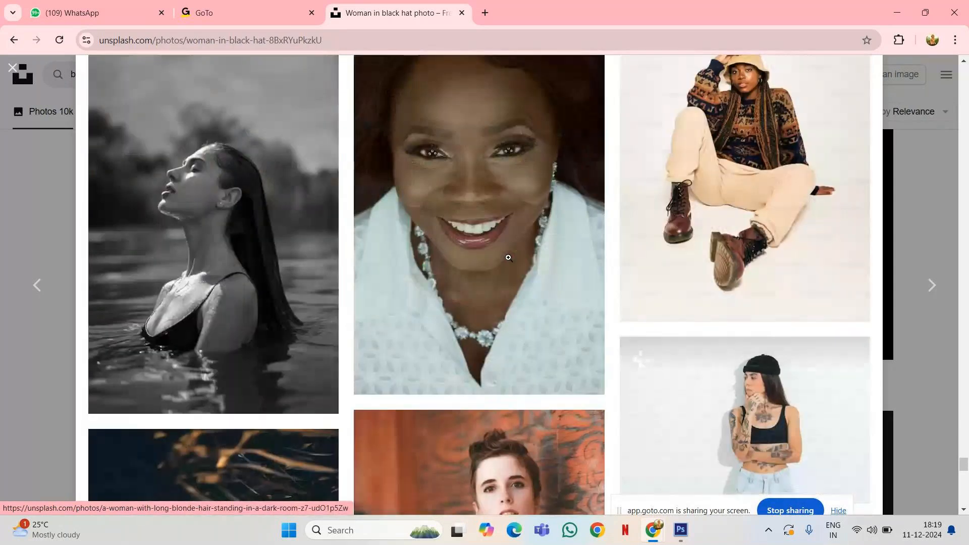
scroll(509, 258, down, 3)
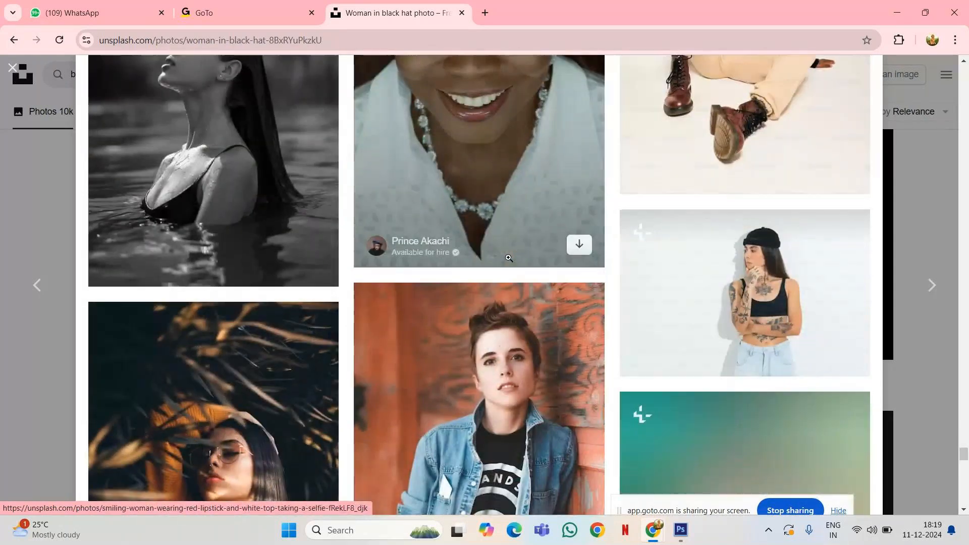
scroll(509, 258, down, 15)
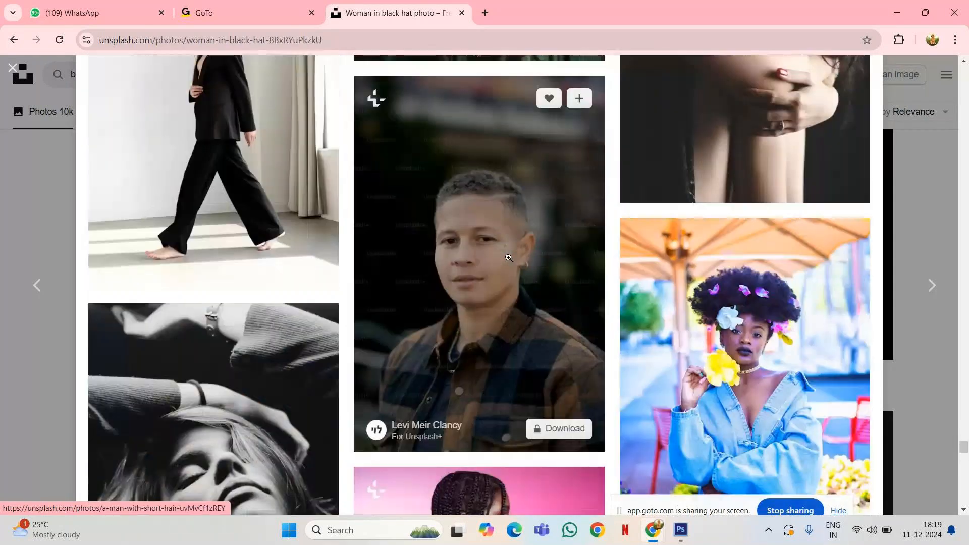
- Look back through the related images and return to the full view of the woman in black hat photo
scroll(508, 258, up, 6)
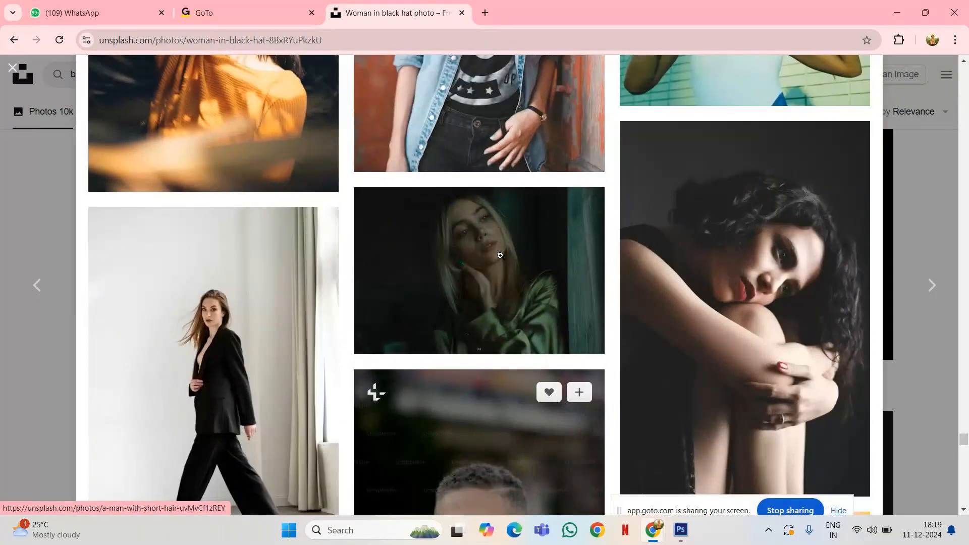
scroll(500, 255, up, 15)
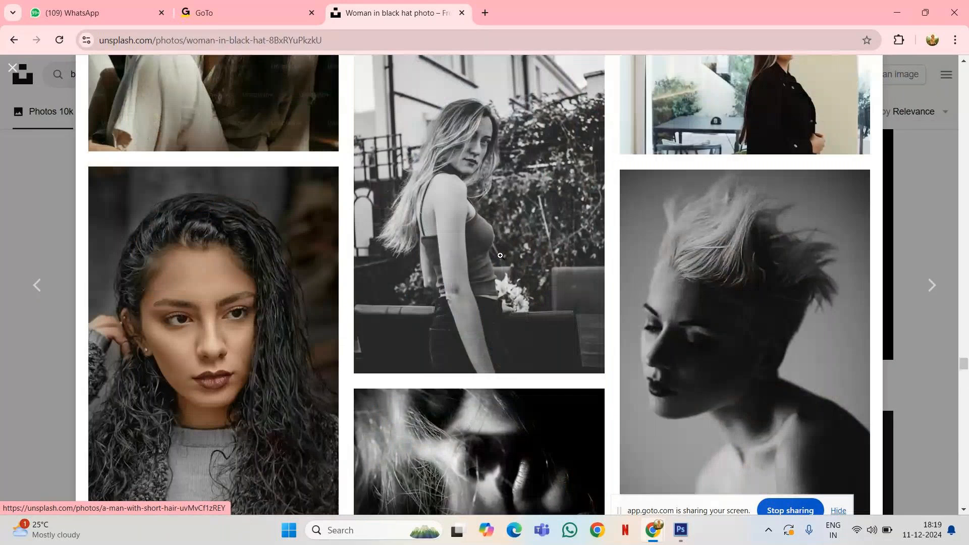
scroll(501, 256, up, 15)
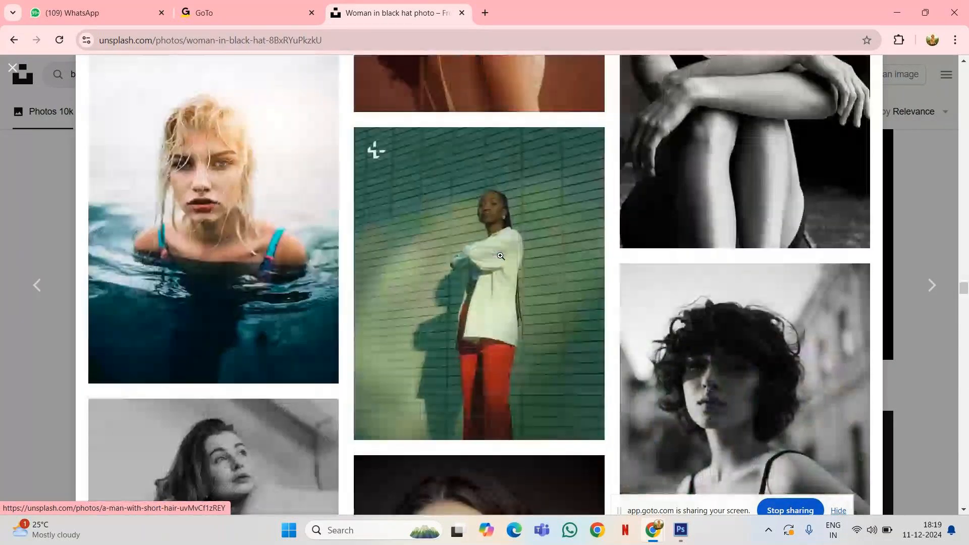
scroll(500, 256, up, 5)
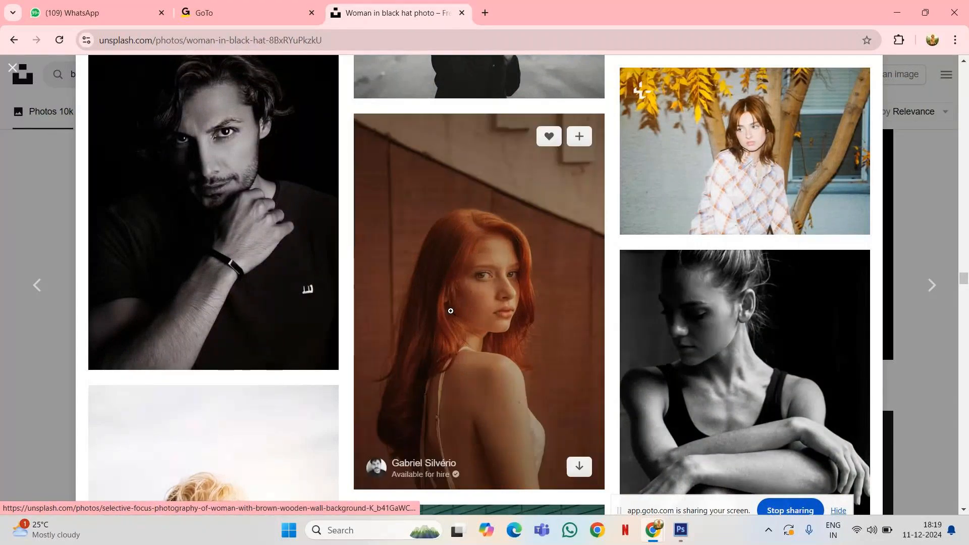
scroll(451, 311, up, 5)
scroll(451, 311, up, 5)
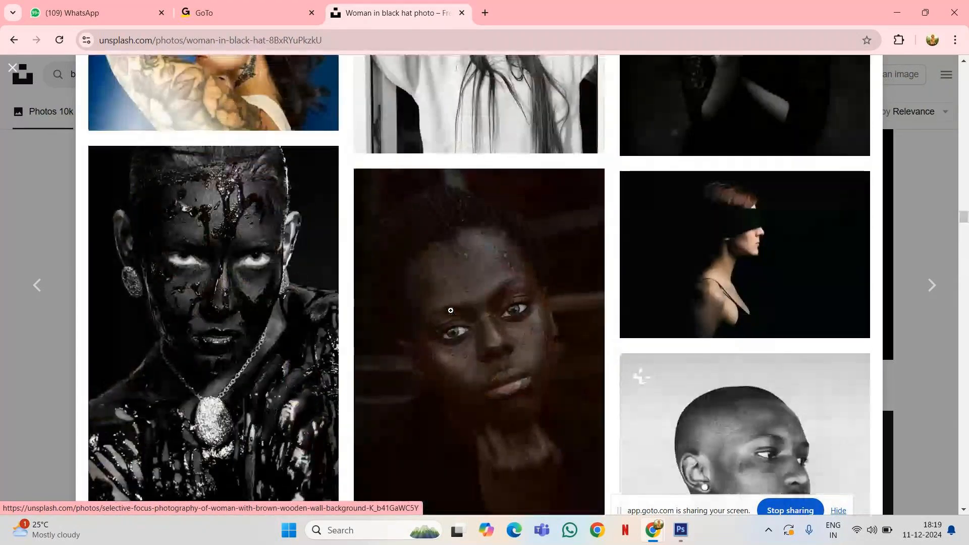
scroll(451, 311, up, 5)
scroll(450, 311, up, 10)
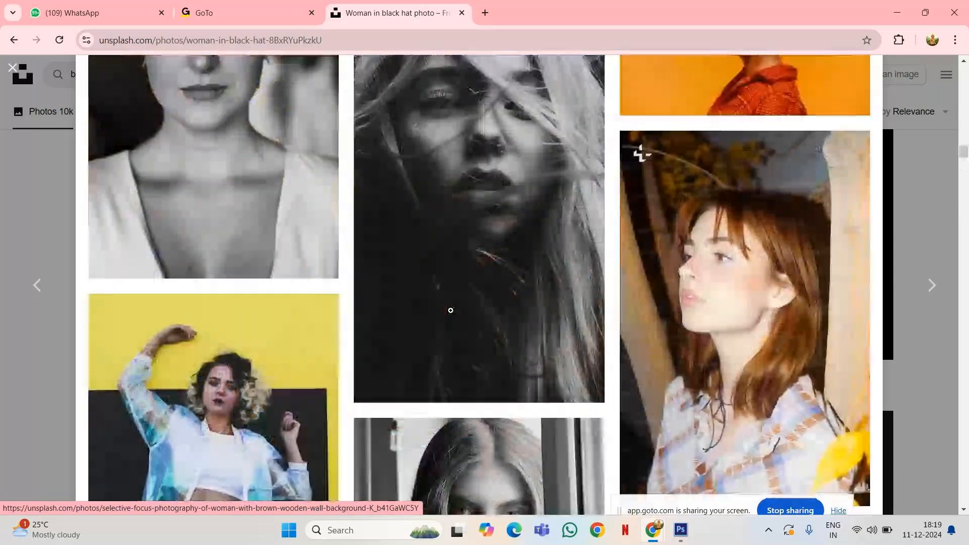
scroll(451, 310, up, 15)
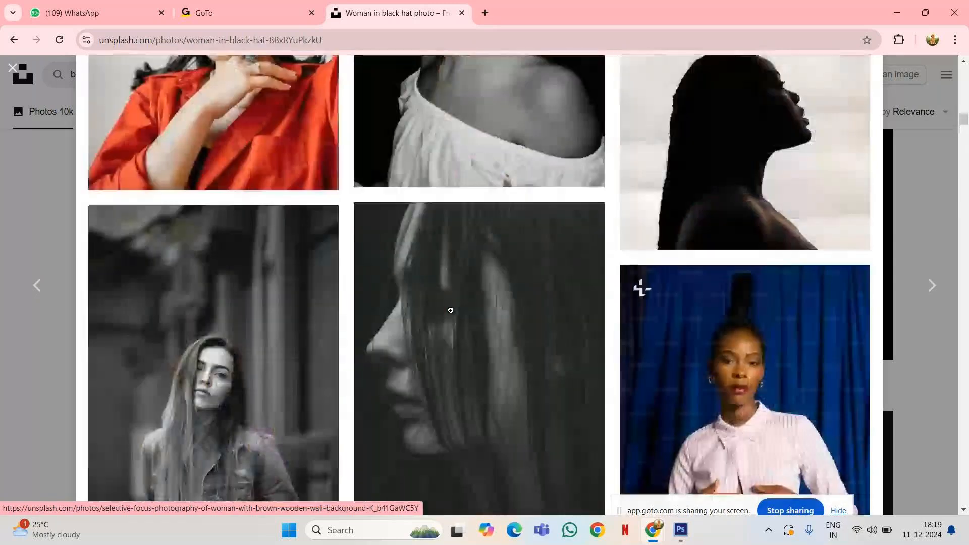
scroll(451, 311, up, 15)
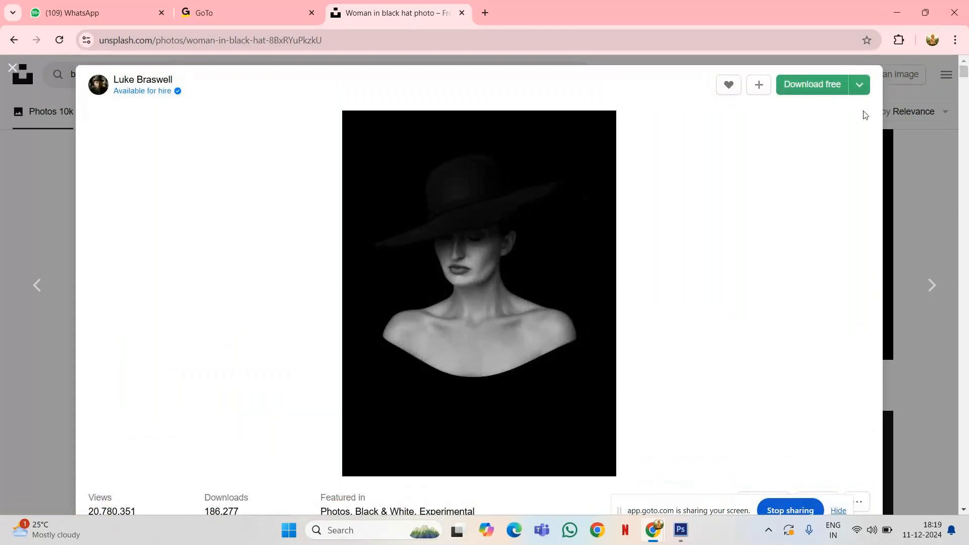
- Download the woman in black hat photo and place it at its fitted size in the blank Photoshop document
click(814, 91)
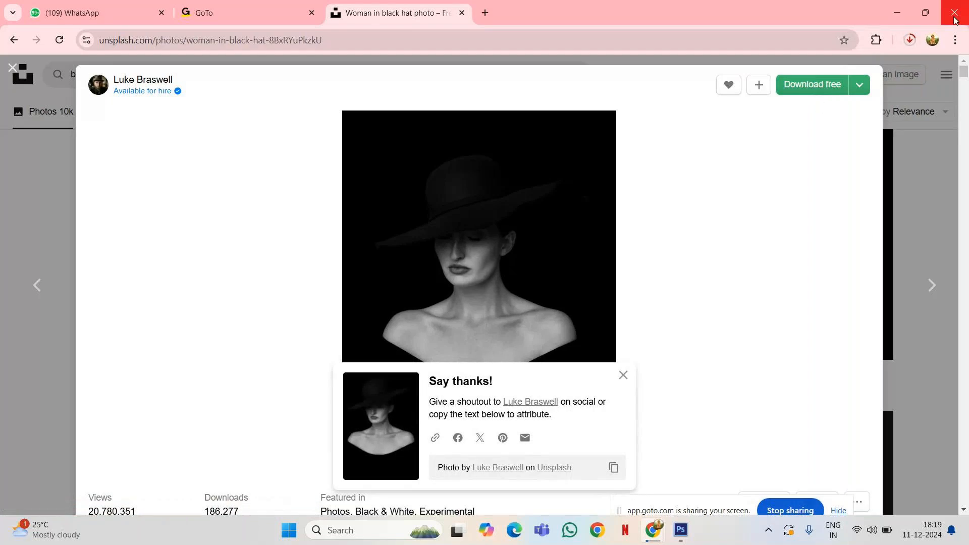
click(910, 40)
drag(788, 78, 424, 191)
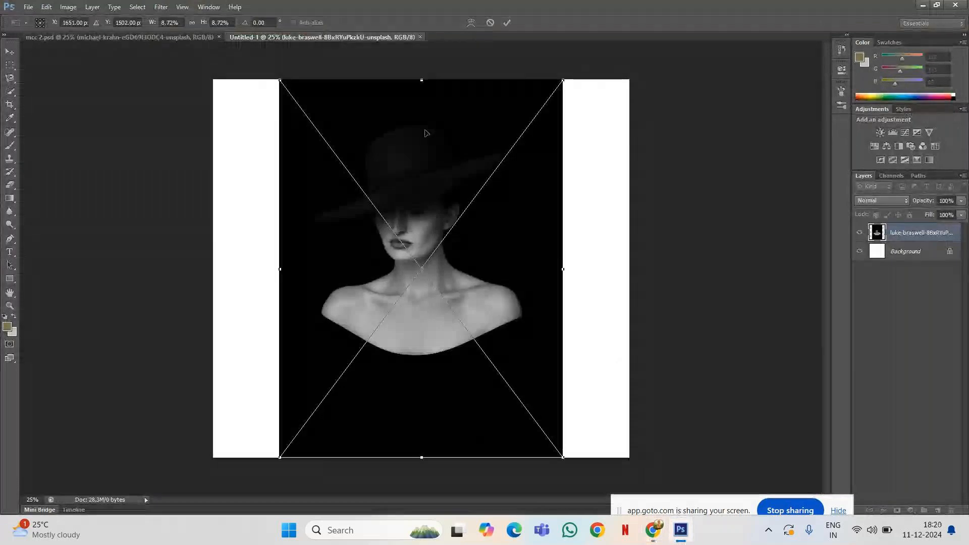
key(Return)
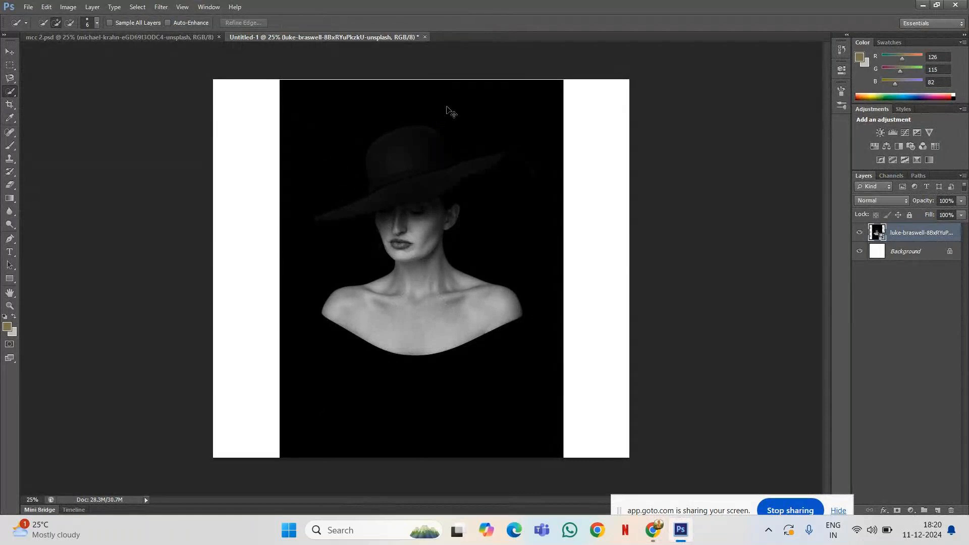
- Start a Pen tool path at the left corner of the woman's mouth
key(ctrl+equal)
key(ctrl+equal)
key(ctrl+equal)
key(ctrl+equal)
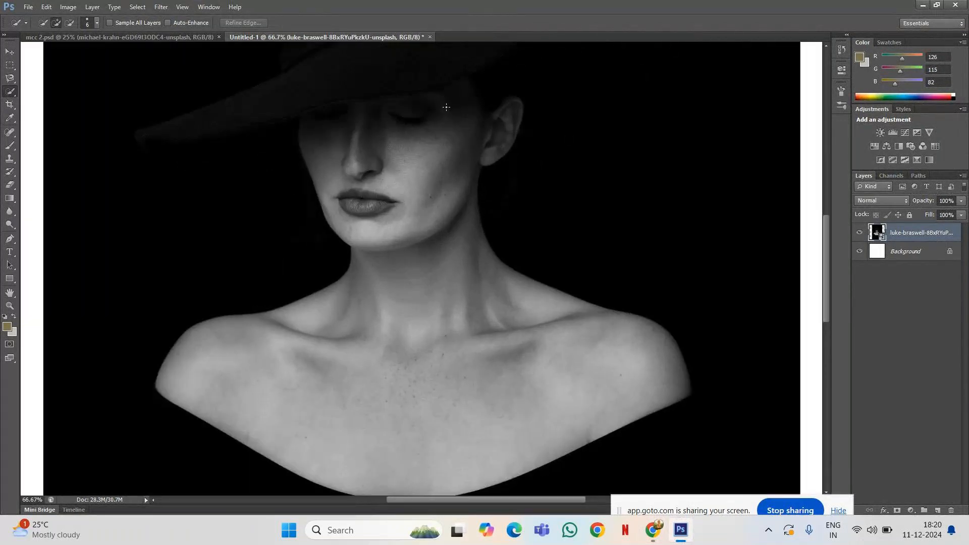
key(ctrl+equal)
key(ctrl+equal)
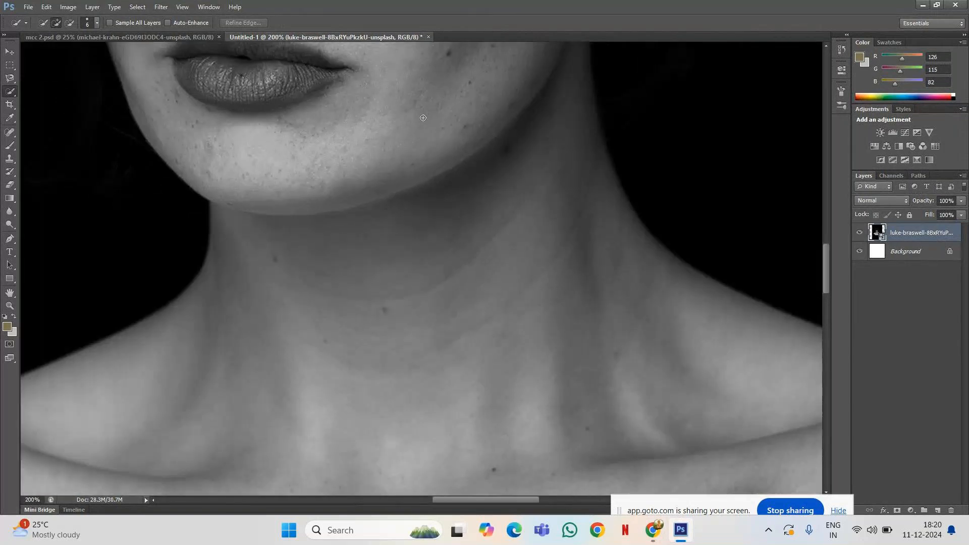
scroll(423, 117, up, 5)
scroll(423, 118, left, 2)
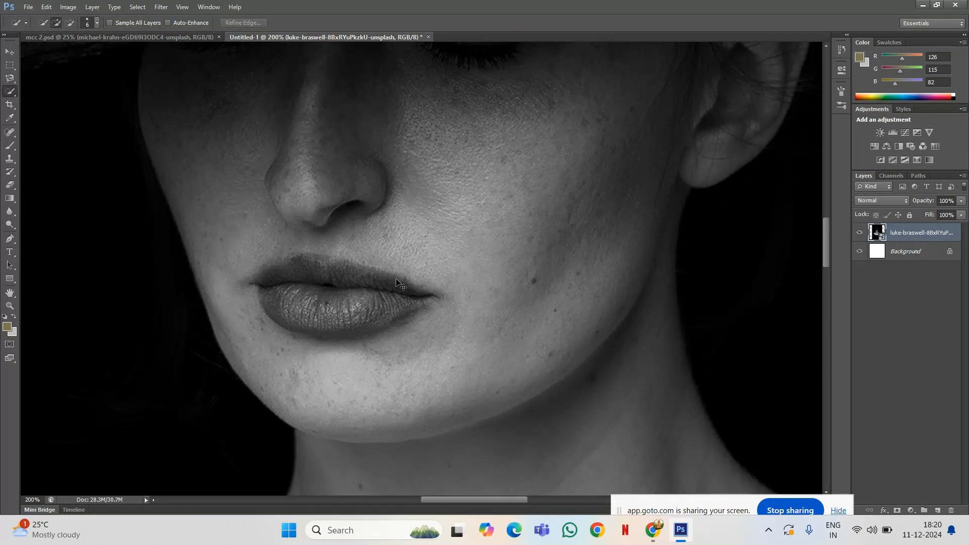
scroll(397, 282, up, 2)
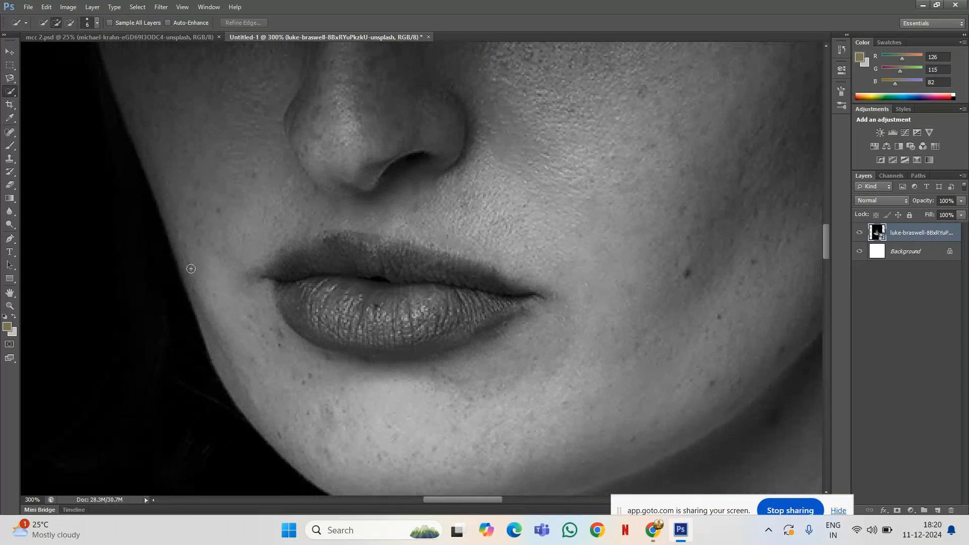
click(8, 241)
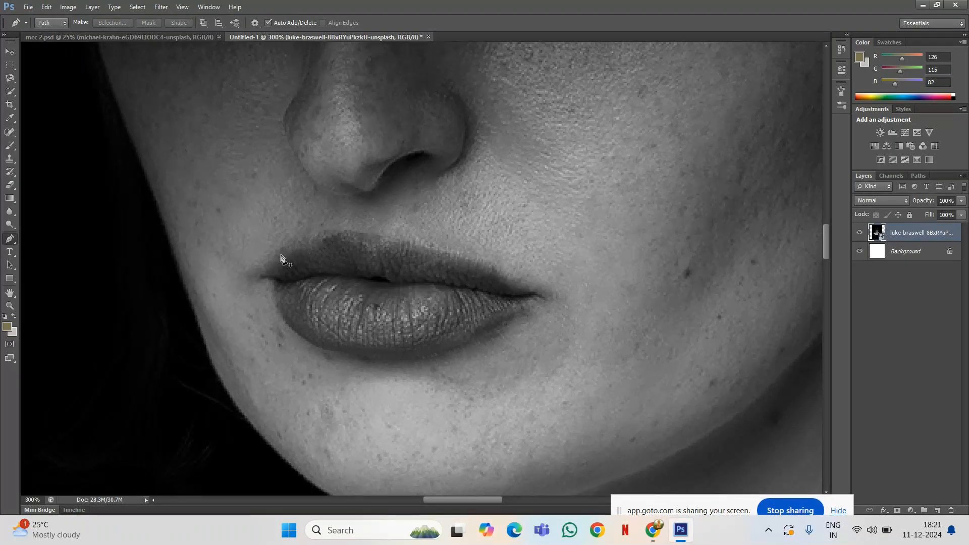
click(259, 277)
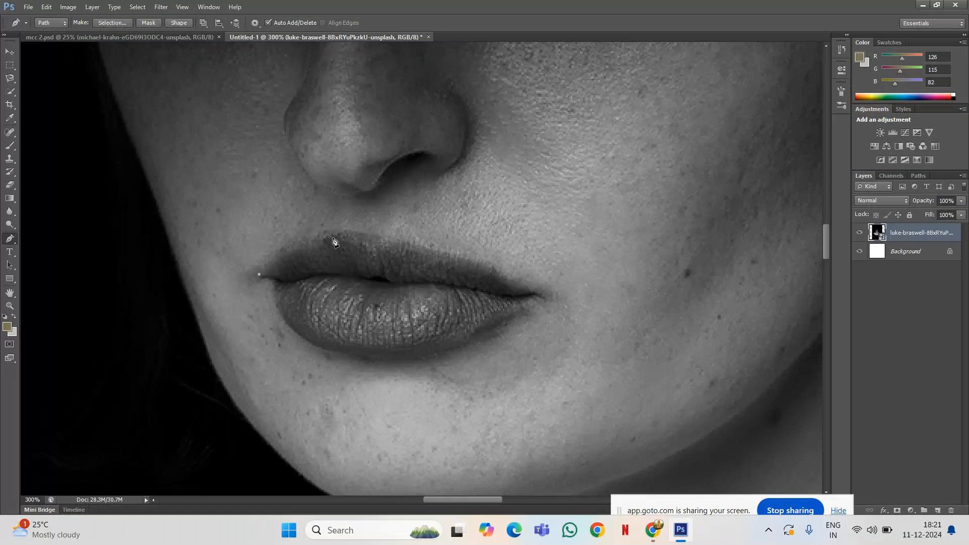
click(328, 237)
key(ctrl+z)
click(337, 237)
drag(338, 236, 374, 244)
click(338, 237)
click(361, 235)
key(ctrl+z)
- Trace the upper lip's edge from its left peak to the right corner of the mouth
drag(328, 232, 356, 233)
alt+click(328, 233)
drag(370, 235, 400, 243)
click(446, 253)
click(486, 268)
click(531, 295)
- Trace the lower lip's curve back to the left corner of the mouth and close the path
drag(364, 355, 310, 348)
click(344, 353)
drag(273, 279, 276, 212)
alt+click(272, 279)
click(258, 279)
- Convert the lip path into a new anti-aliased selection and copy the selected lips to a new layer
click(106, 23)
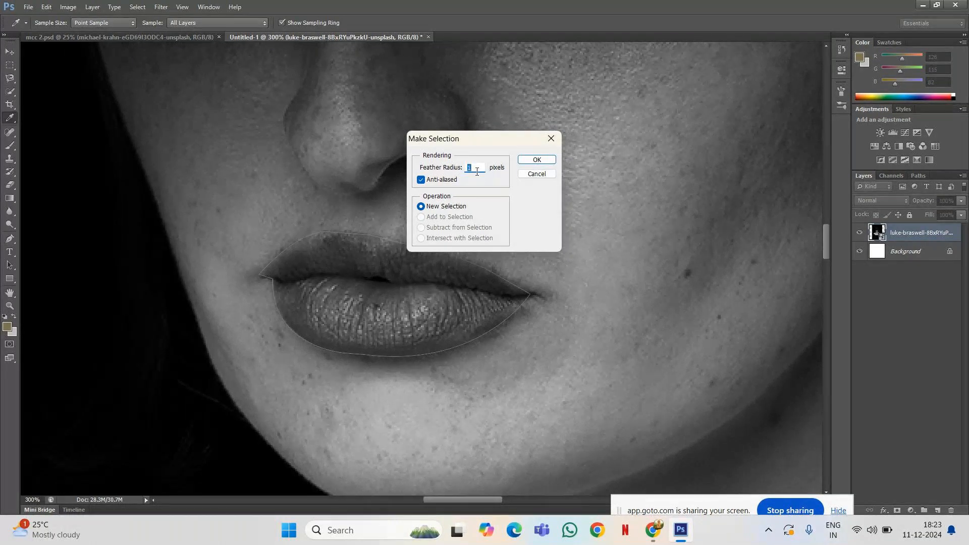
click(541, 165)
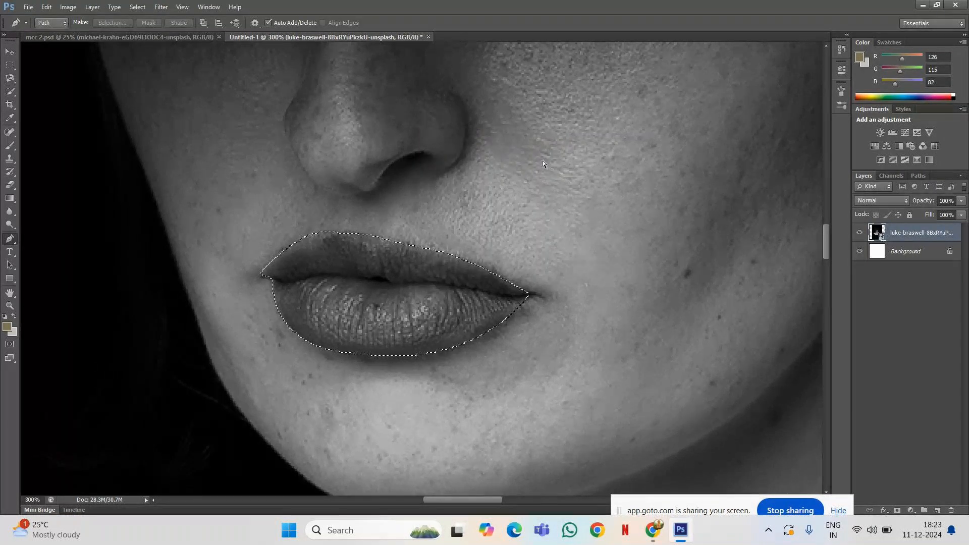
key(ctrl+j)
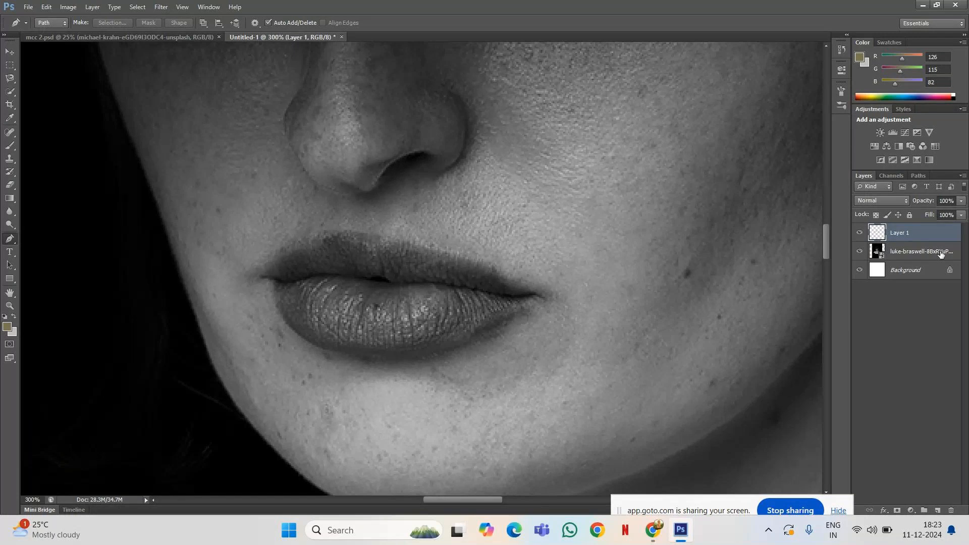
- Color the lips layer red using Color Balance midtones with levels +85 for Cyan/Red and -29 for Magenta/Green
click(68, 7)
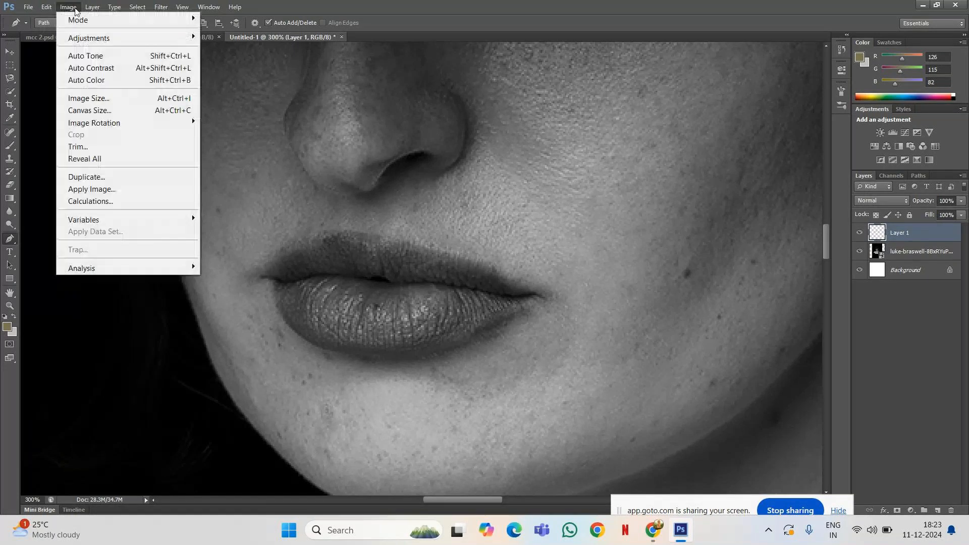
mouse_move(83, 38)
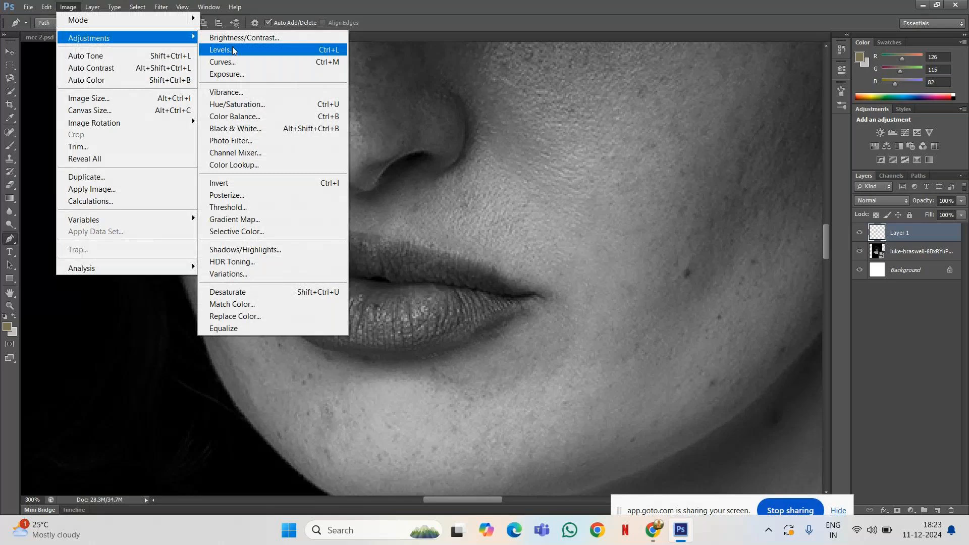
click(260, 117)
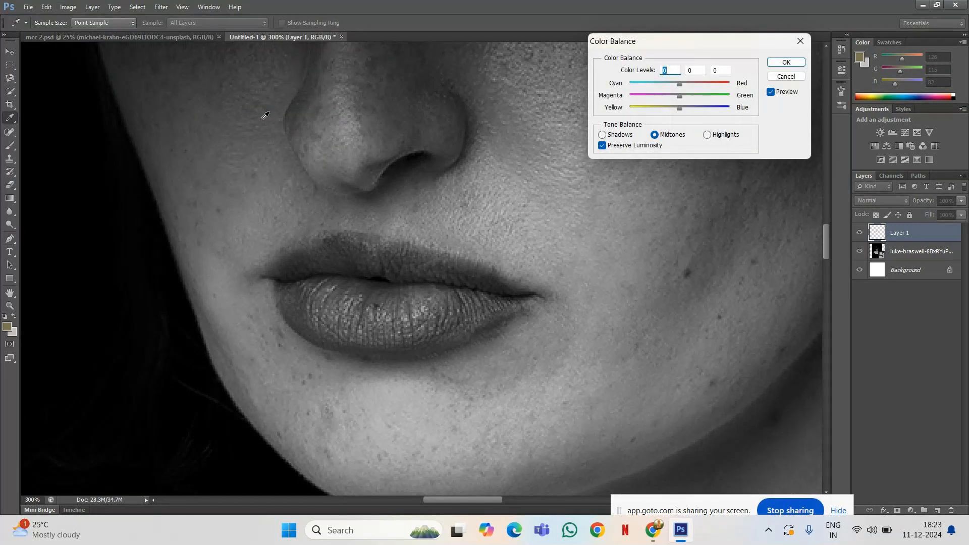
drag(695, 46, 741, 39)
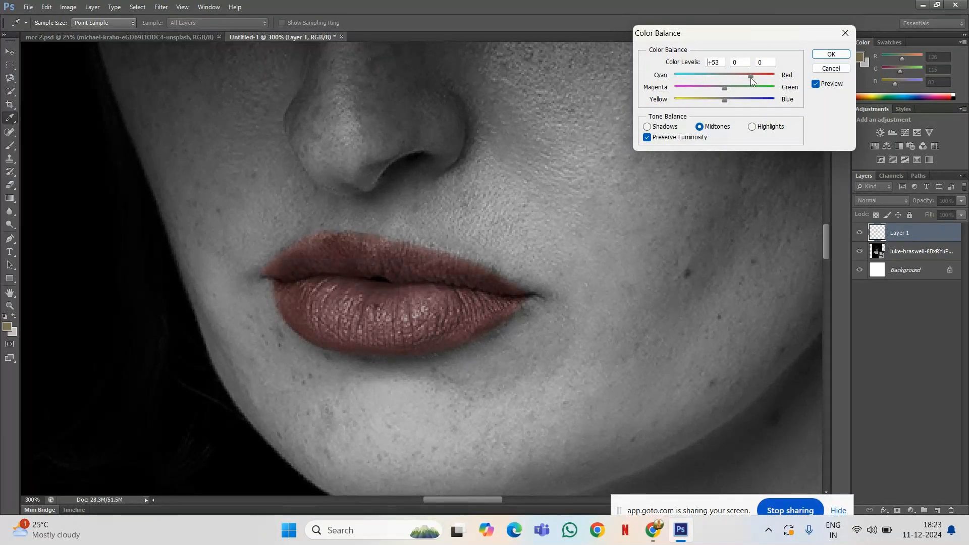
drag(756, 80, 768, 82)
drag(713, 90, 711, 94)
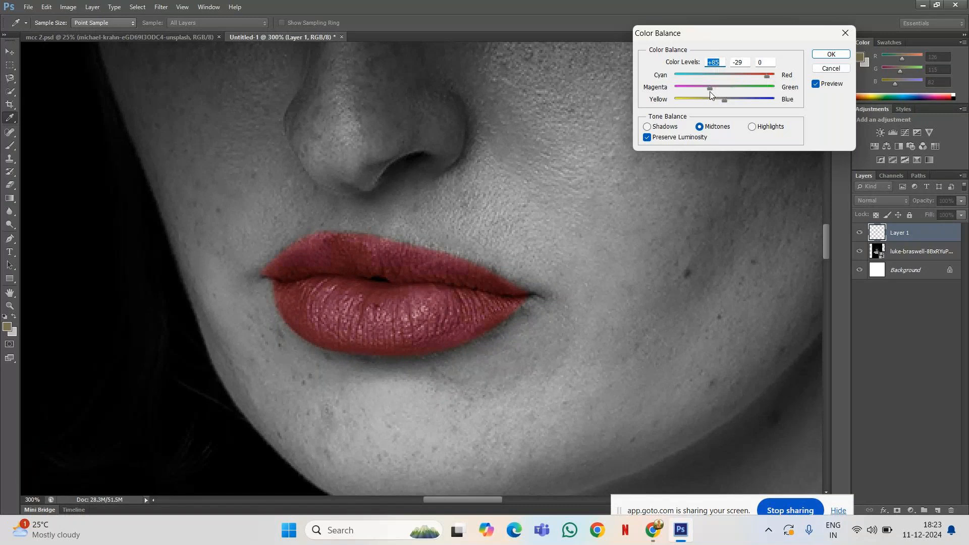
click(831, 55)
key(p)
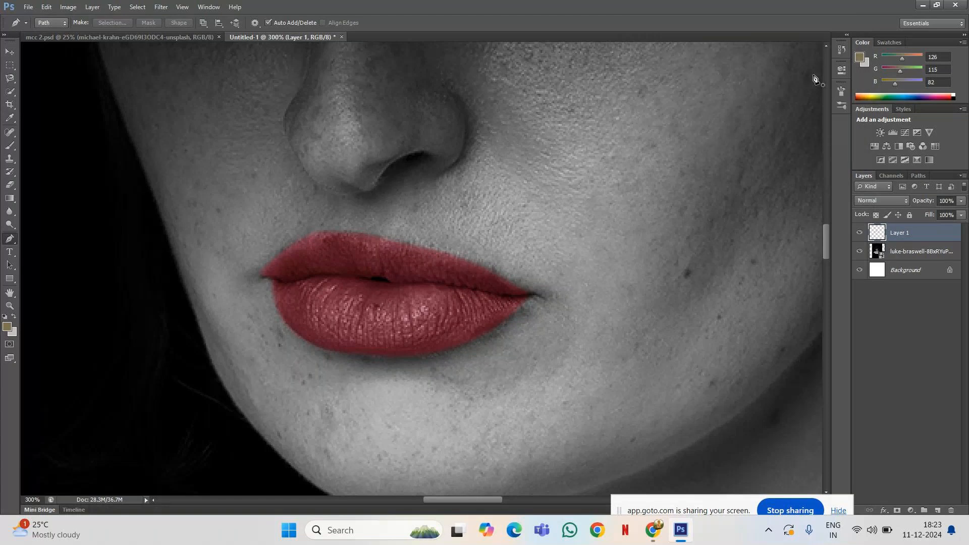
- Select the portrait photo layer and start a new Pen tool path at the outer tip of the left shoulder
key(ctrl+minus)
key(ctrl+minus)
key(ctrl+minus)
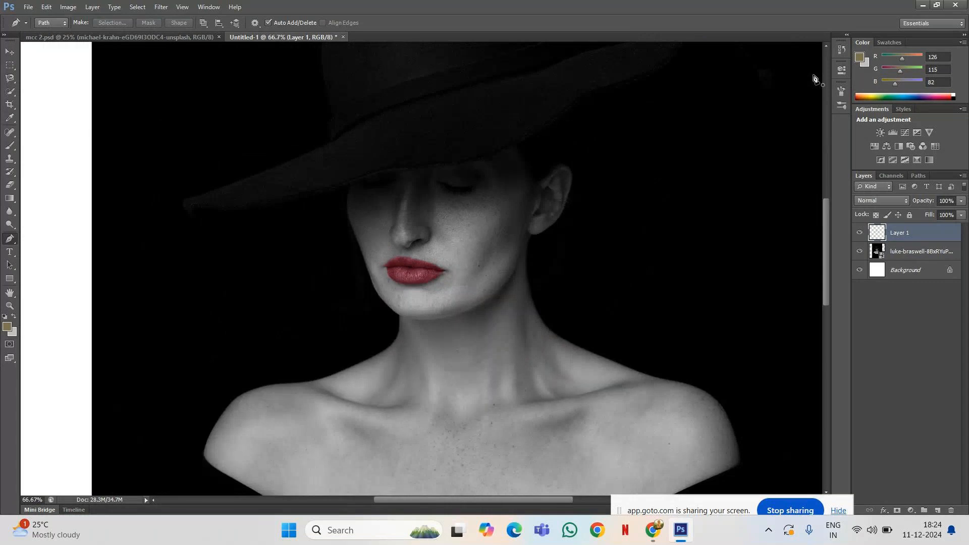
key(ctrl+plus)
key(ctrl+plus)
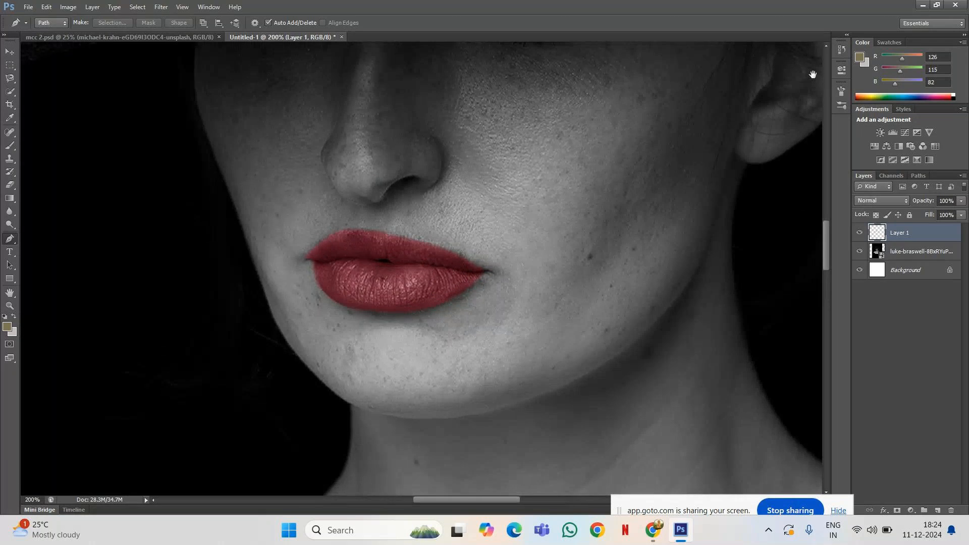
drag(583, 112, 377, 84)
drag(151, 480, 541, 114)
drag(136, 251, 277, 176)
drag(226, 257, 279, 162)
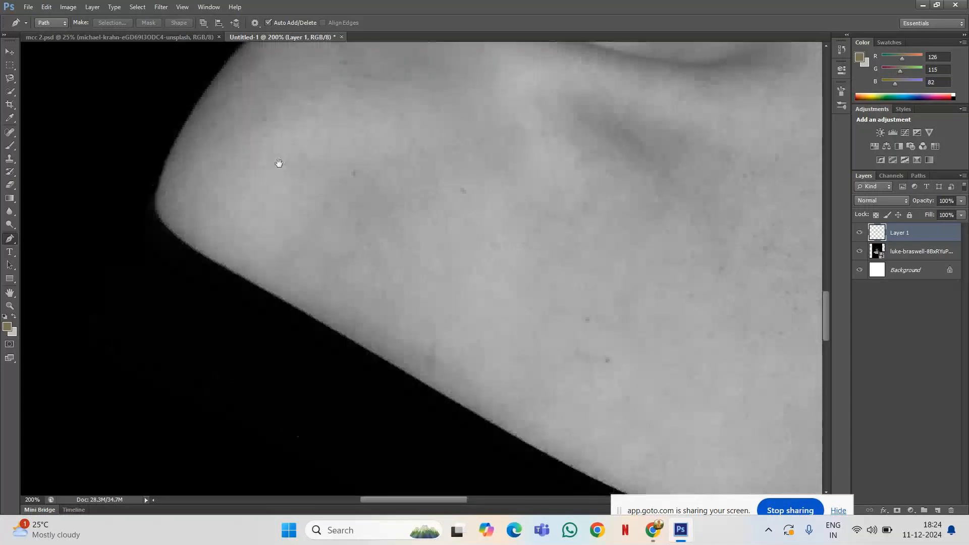
drag(204, 246, 204, 202)
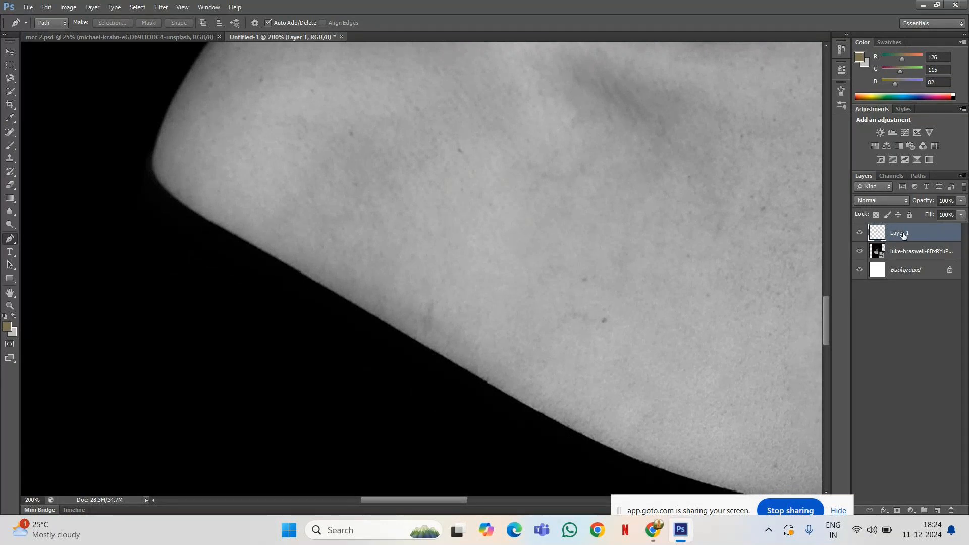
scroll(707, 192, up, 1)
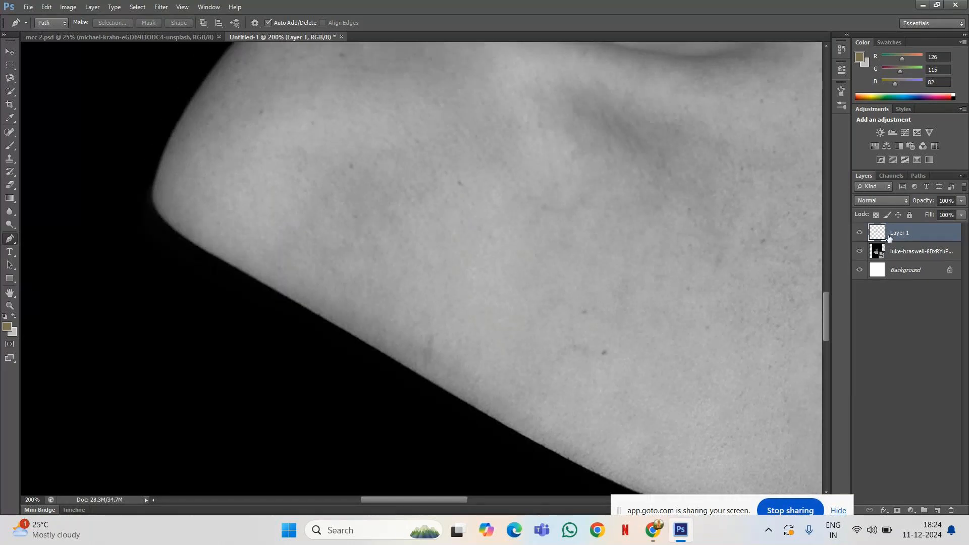
click(883, 255)
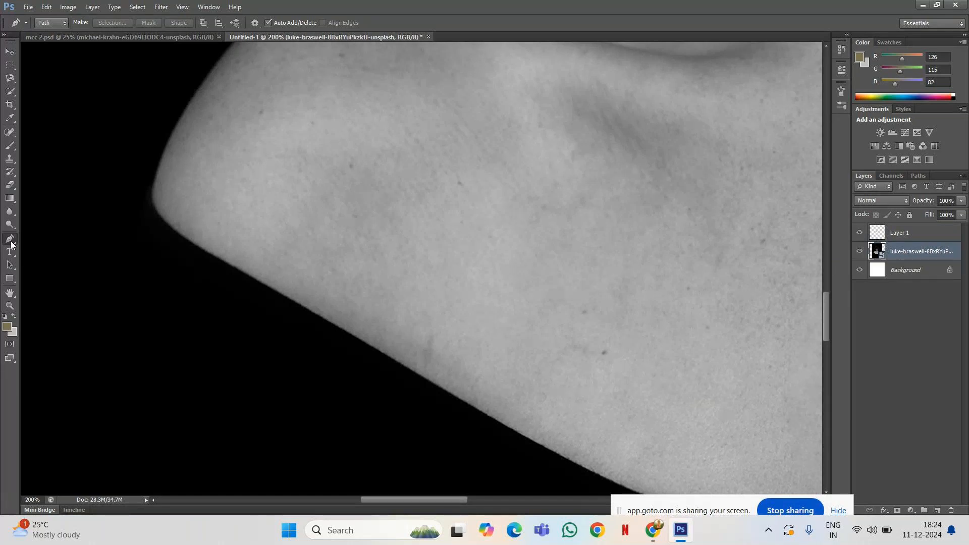
click(151, 196)
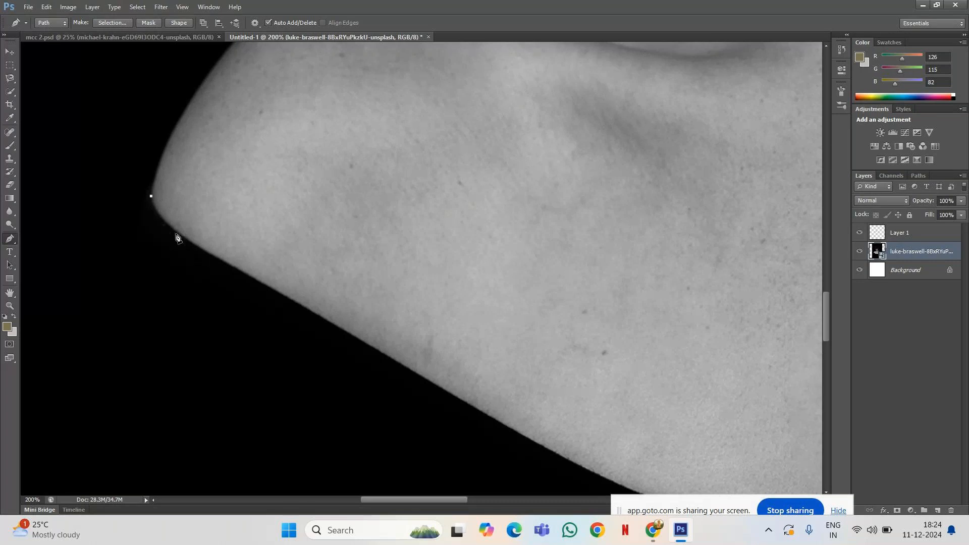
- Trace the path from the left shoulder's outer tip down along the arm's straight lower edge
click(165, 223)
click(187, 239)
click(210, 255)
drag(210, 255, 224, 266)
click(188, 242)
click(298, 305)
click(473, 406)
- Curve the path around the lowest part of the chest edge and remove the last anchor's forward handle
drag(509, 435, 455, 325)
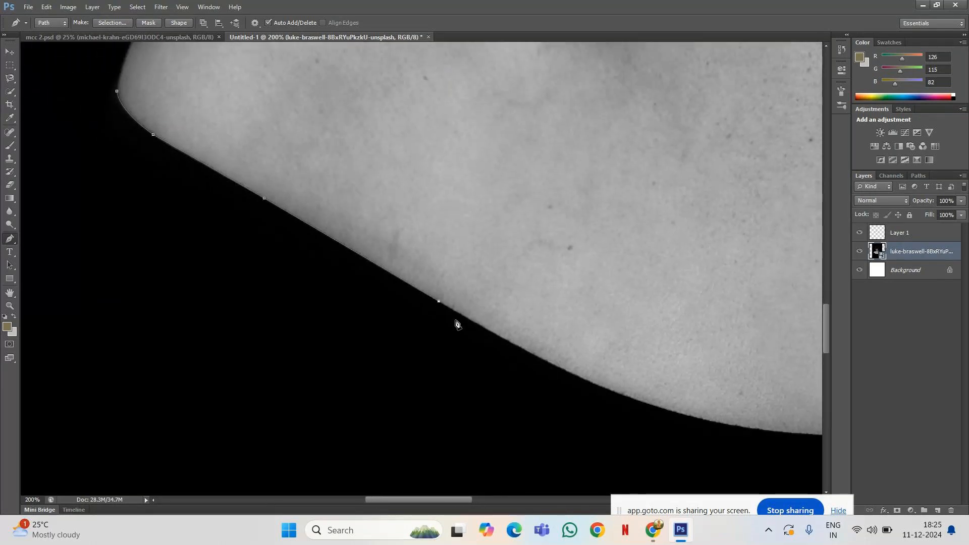
drag(456, 320, 227, 307)
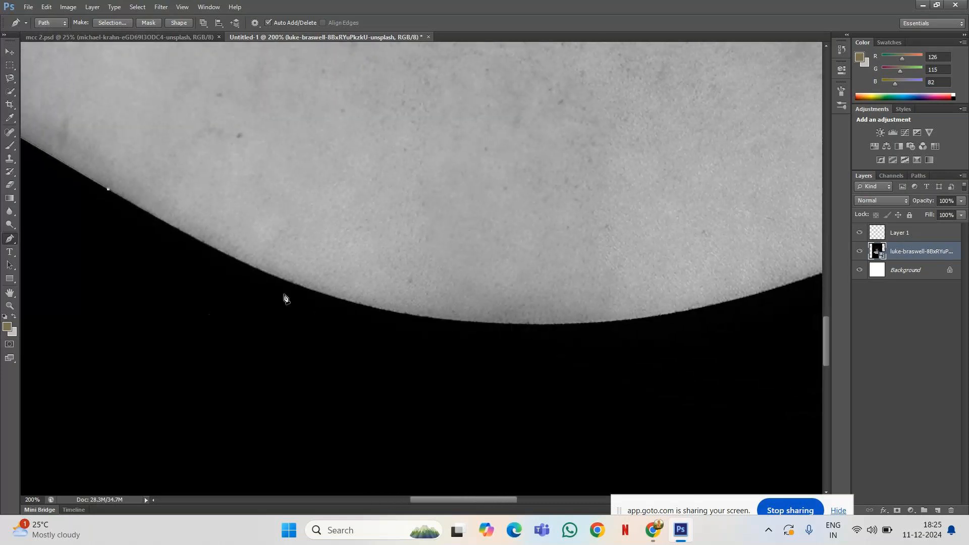
click(240, 263)
drag(606, 321, 776, 303)
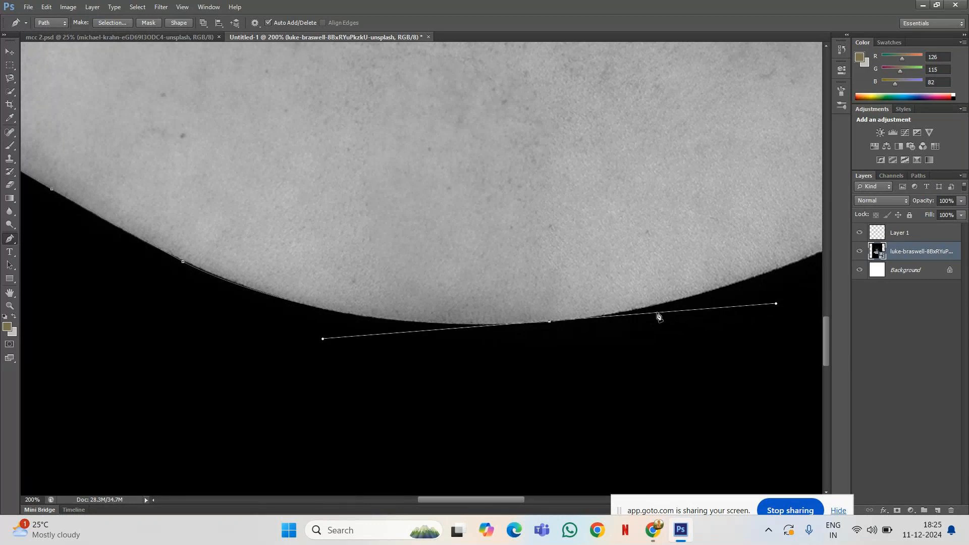
alt+click(550, 321)
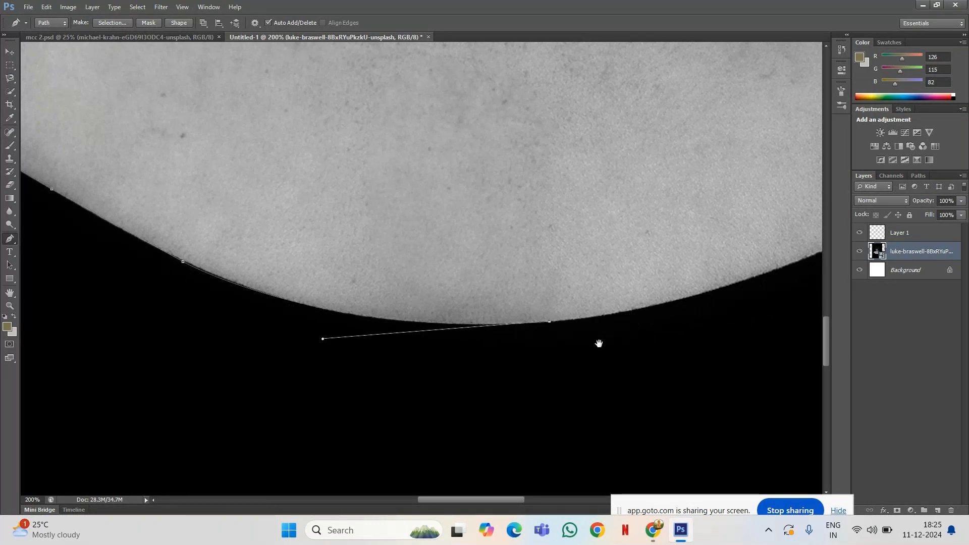
- Trace the rising chest edge with straight segments up to the skin crease near the right armpit
scroll(598, 340, right, 10)
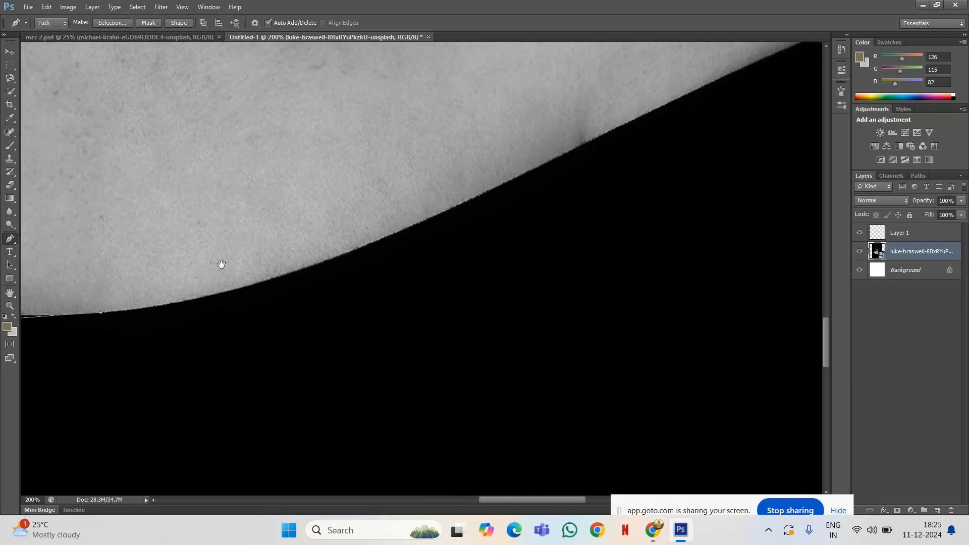
click(169, 304)
click(313, 265)
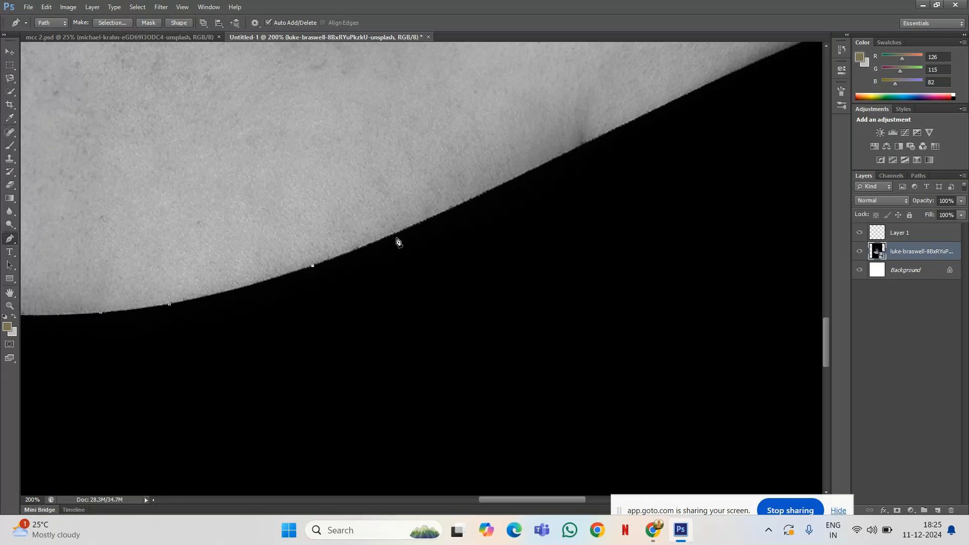
click(491, 190)
click(590, 141)
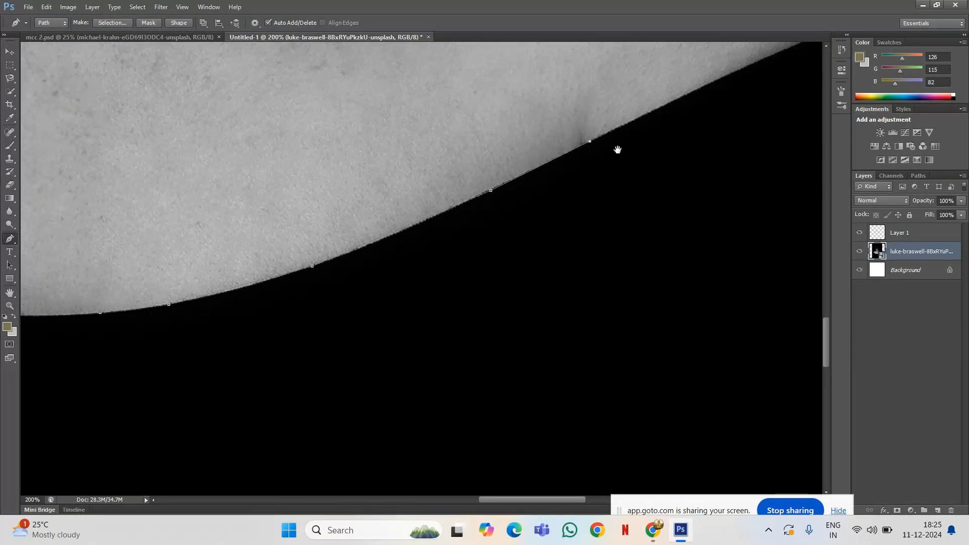
- Extend the path along the lower edge of the right arm to the shoulder's outer tip
drag(619, 149, 277, 368)
click(278, 363)
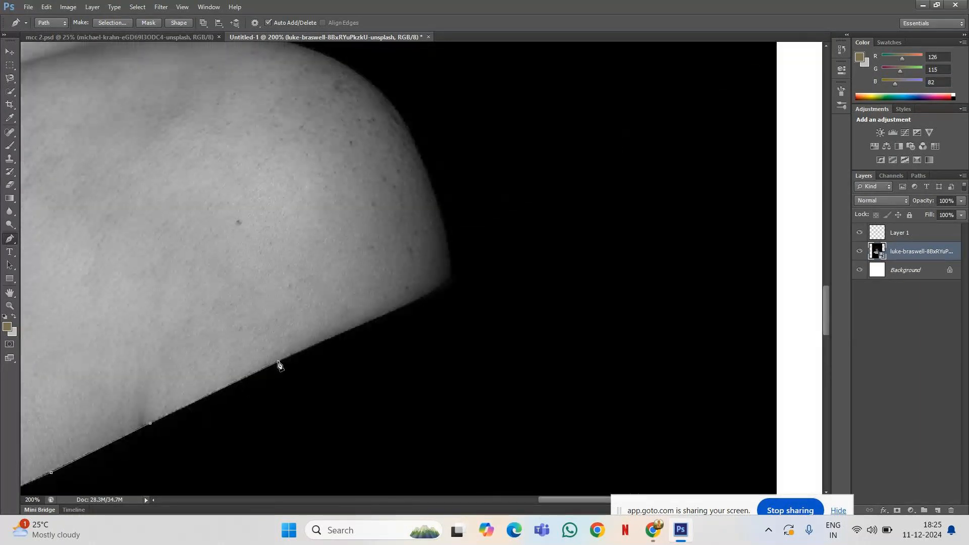
click(359, 328)
click(427, 294)
click(448, 279)
- Curve the path around the rounded right shoulder to its top and remove the anchor's forward handle
drag(435, 246, 500, 307)
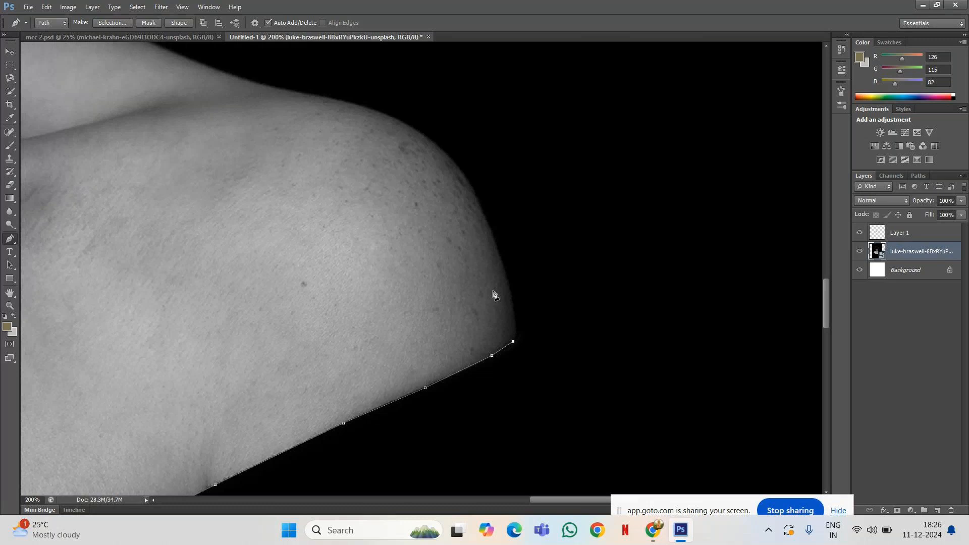
click(373, 112)
drag(373, 114, 227, 73)
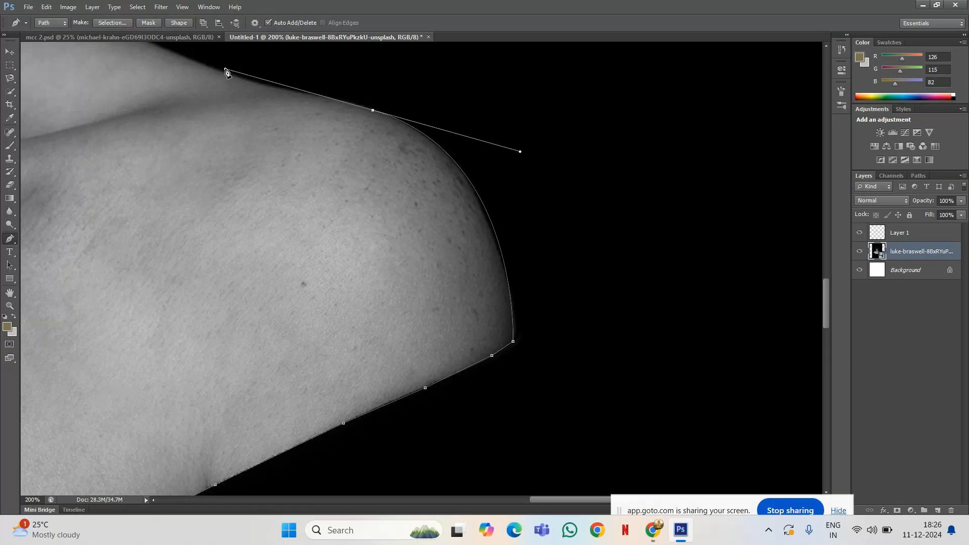
click(373, 111)
- Trace the top of the right shoulder to the base of the neck, ending without a forward handle
drag(316, 158, 601, 232)
click(639, 176)
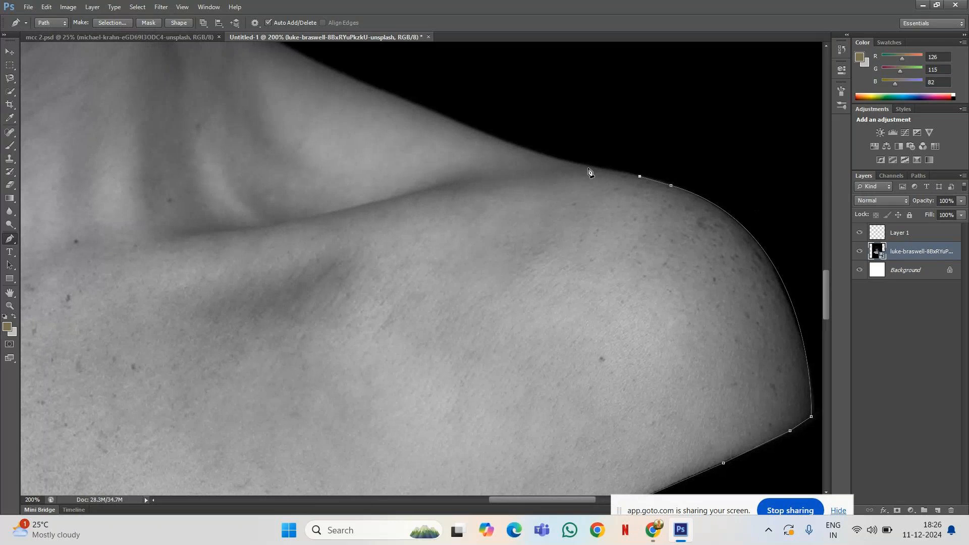
click(555, 159)
drag(463, 188, 632, 266)
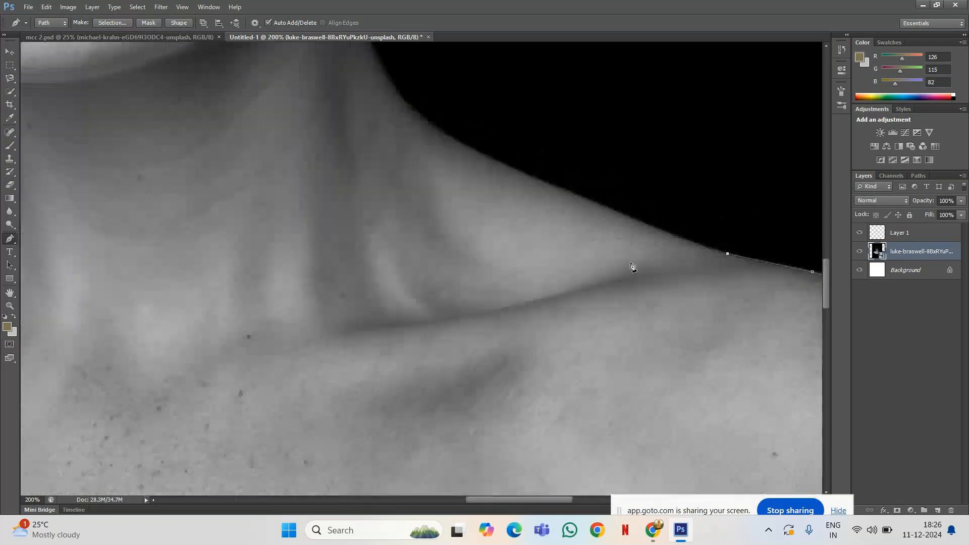
drag(443, 132, 419, 107)
drag(434, 205, 503, 357)
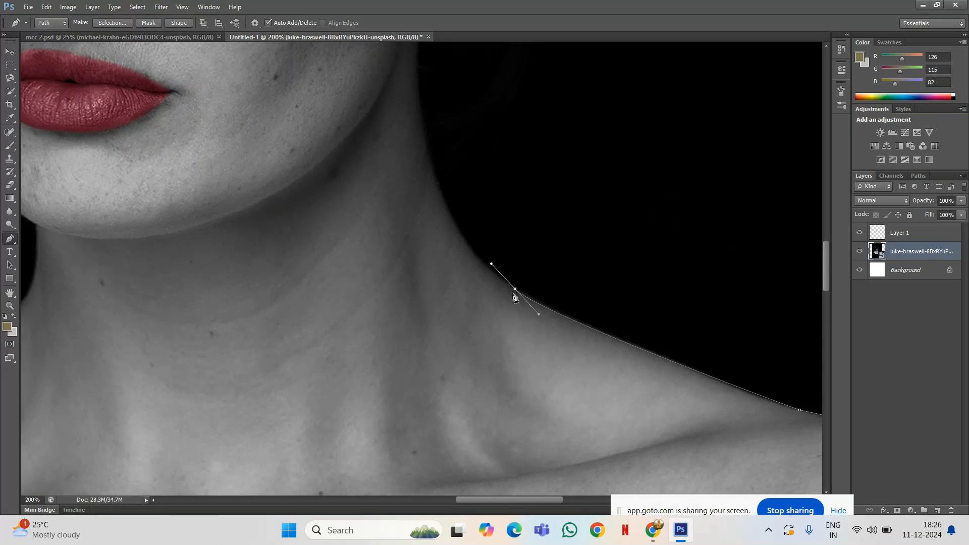
alt+click(515, 288)
- Curve the path up the side of the neck to the bottom of the earlobe and remove the forward handle
drag(411, 173, 448, 327)
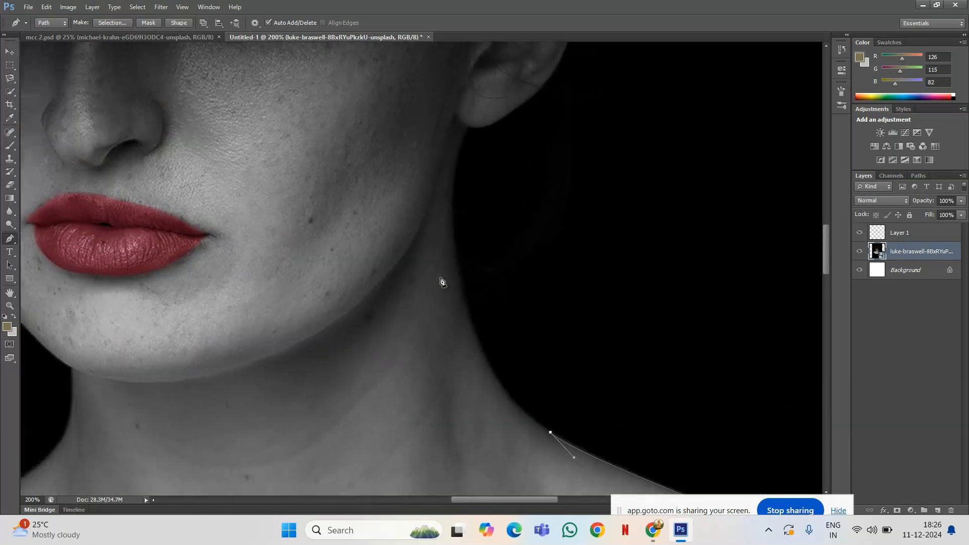
drag(469, 127, 525, 119)
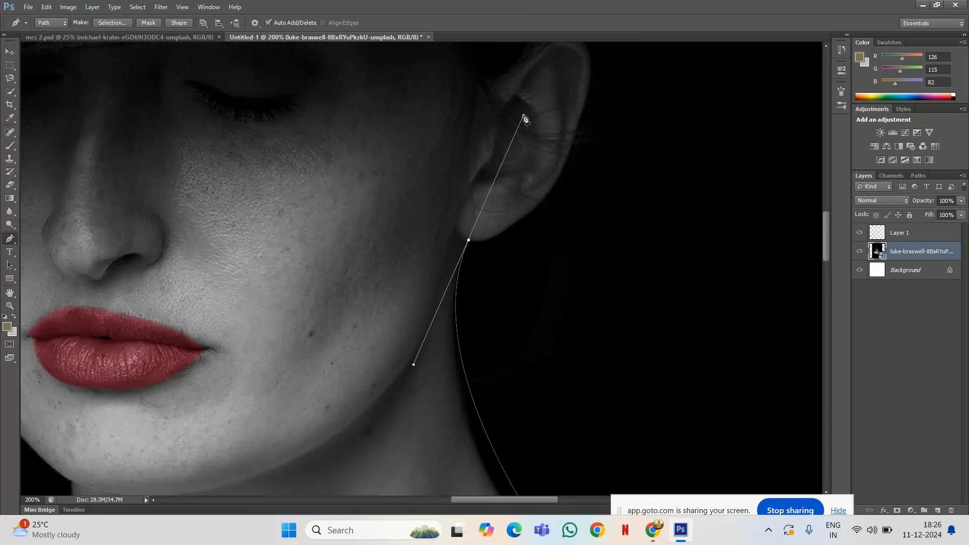
key(ctrl+z)
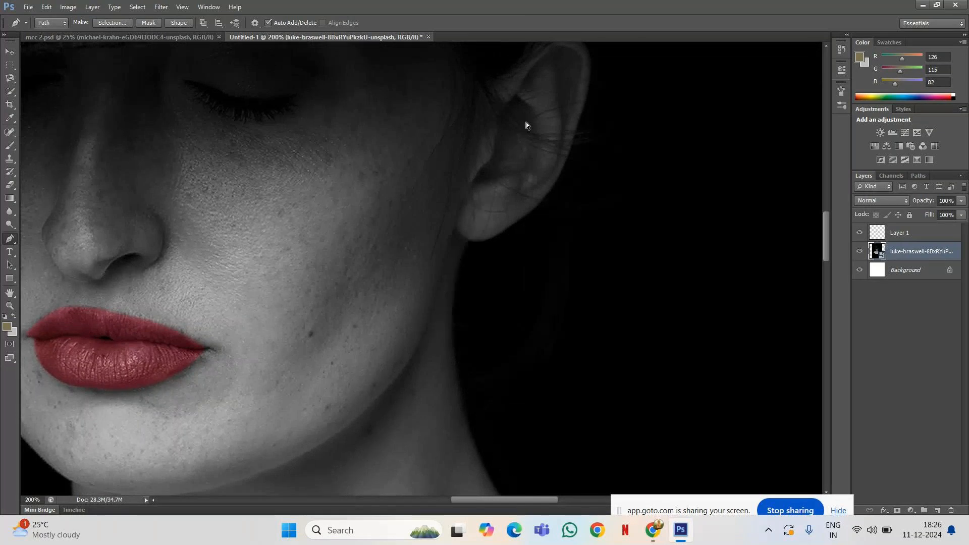
key(ctrl+minus)
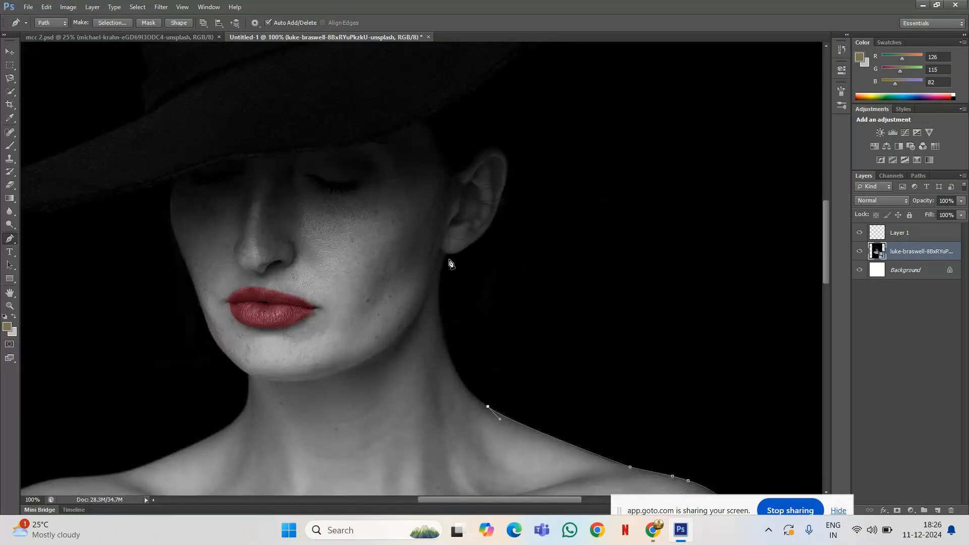
drag(444, 254, 466, 132)
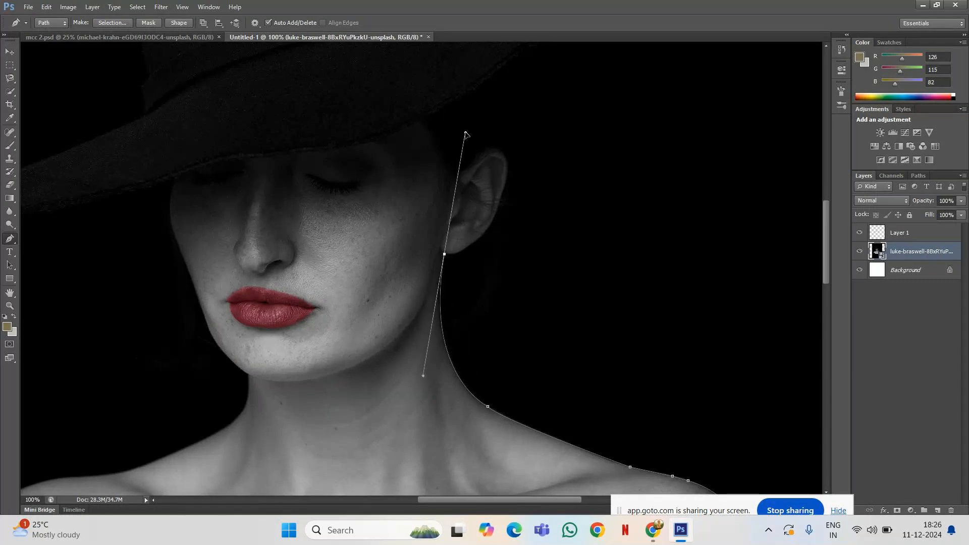
alt+click(445, 255)
- Curve the path around the bottom of the earlobe and remove the new anchor's forward handle
key(ctrl+plus)
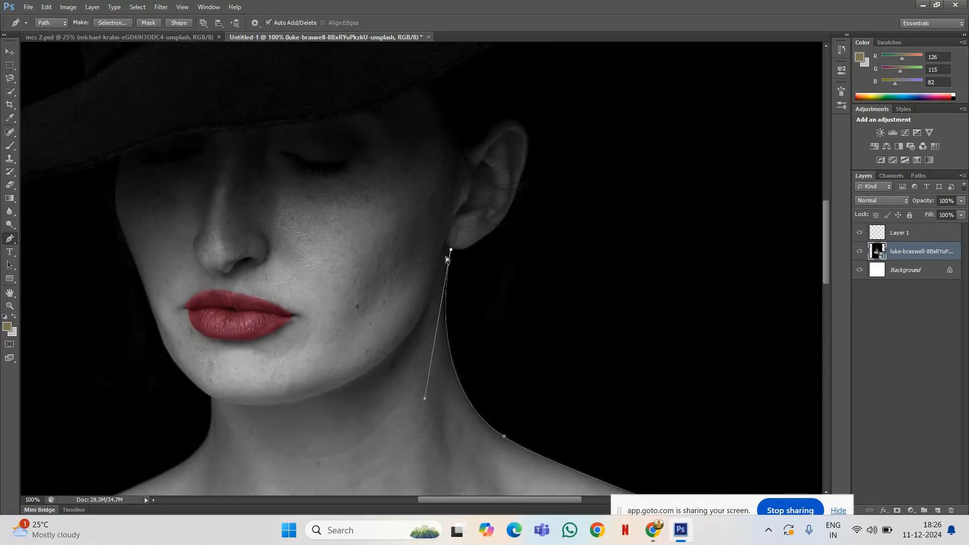
key(ctrl+plus)
key(ctrl+plus)
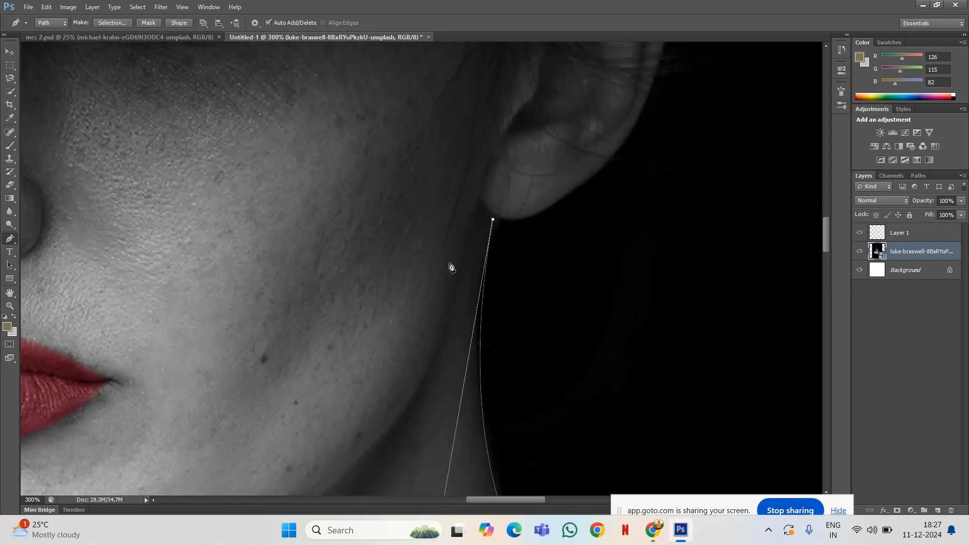
drag(450, 269, 189, 275)
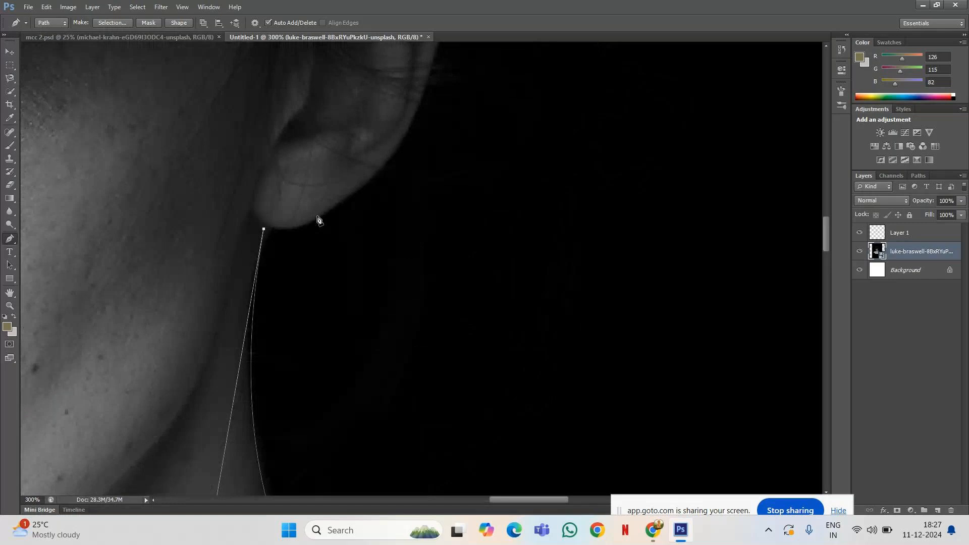
drag(317, 218, 326, 200)
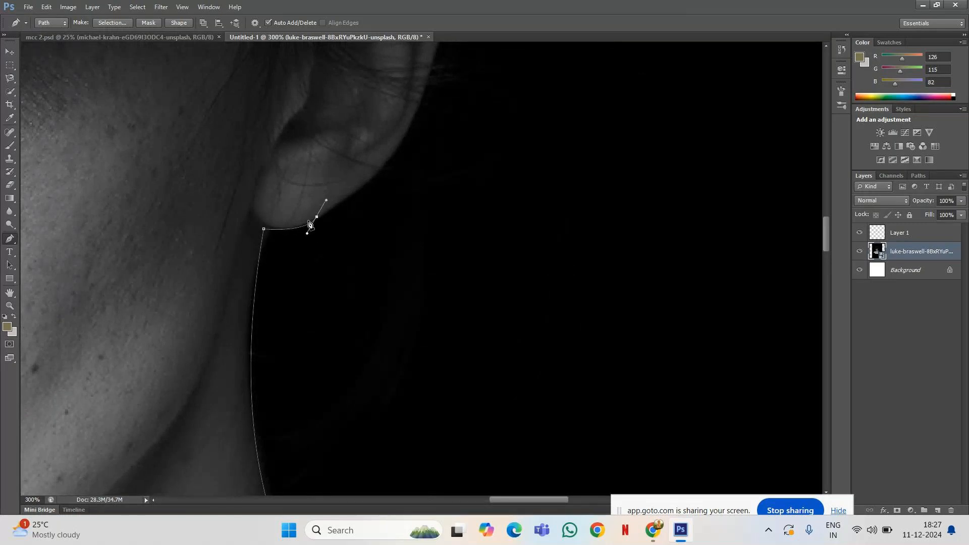
alt+click(317, 218)
- Trace the ear's outer edge up to its middle with two curved segments, removing each anchor's forward handle
drag(393, 200, 282, 318)
click(278, 276)
drag(279, 276, 289, 254)
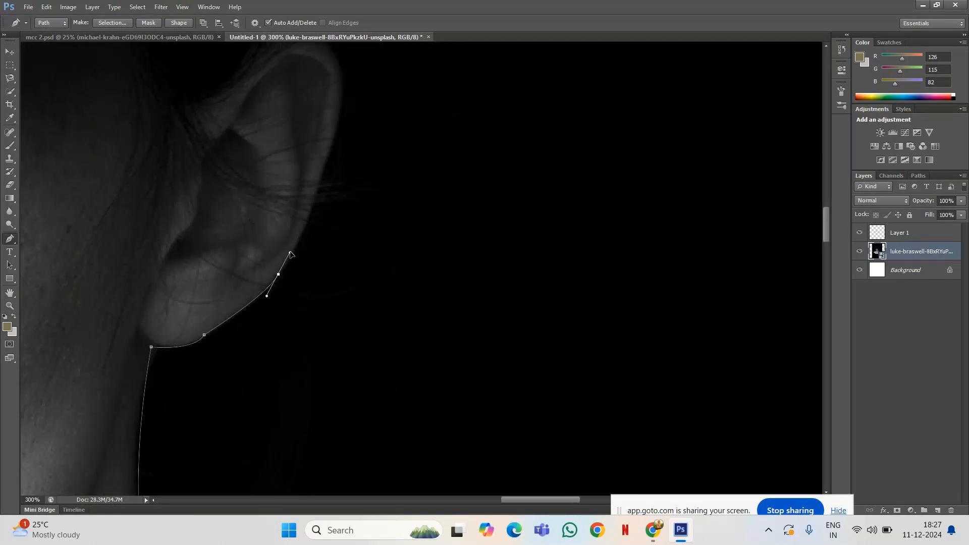
alt+click(278, 275)
click(315, 189)
drag(315, 188, 318, 161)
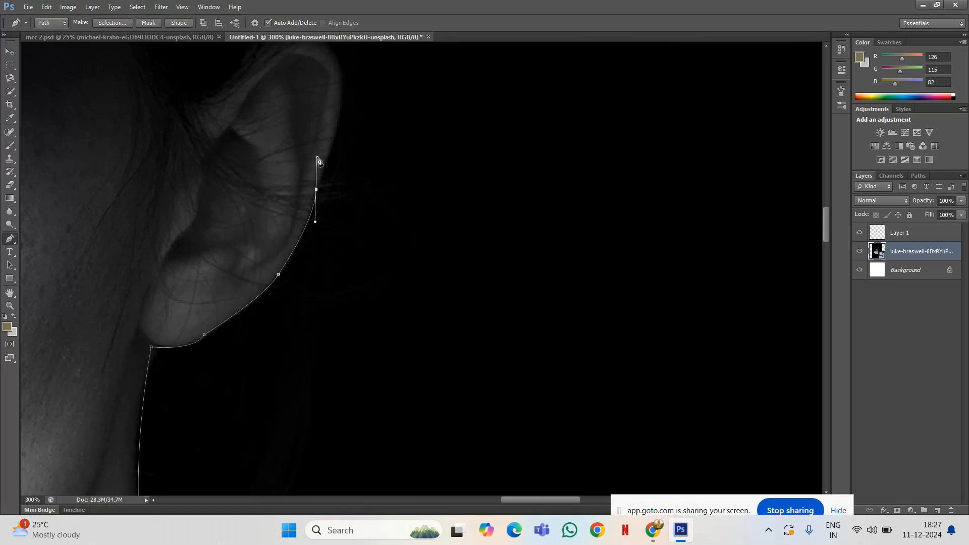
alt+click(317, 191)
drag(311, 118, 319, 207)
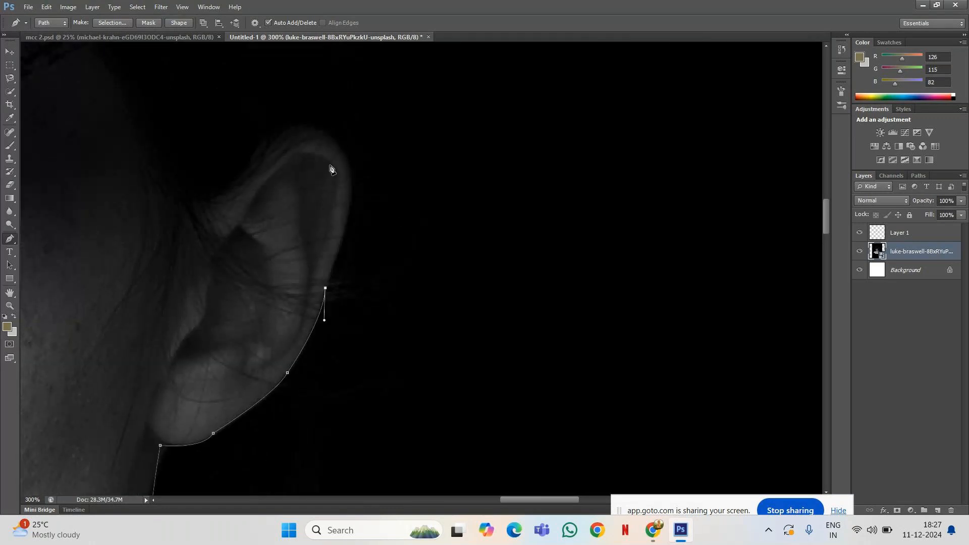
click(333, 145)
drag(333, 146, 308, 67)
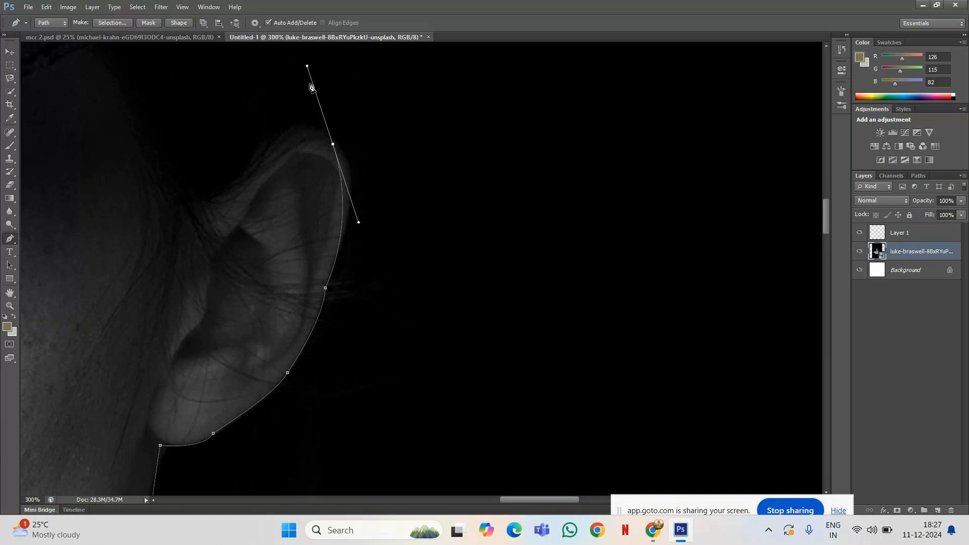
key(ctrl+z)
- Continue the path with a curved segment to the ear's upper outer edge
drag(349, 194, 356, 141)
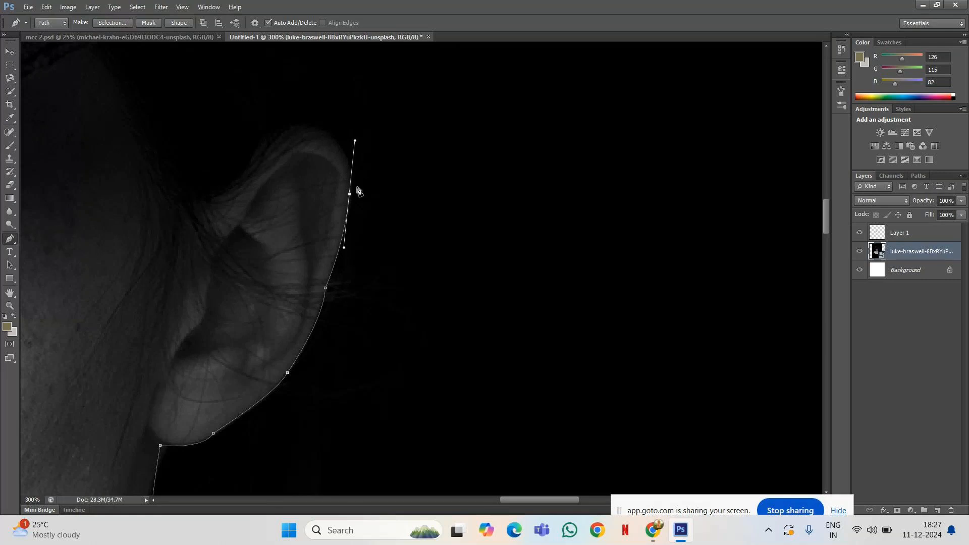
click(350, 194)
mouse_move(313, 132)
mouse_down()
mouse_move(298, 128)
mouse_move(313, 126)
mouse_up()
key(ctrl+z)
drag(312, 135, 312, 126)
key(ctrl+z)
- Curve the path over the ear's upper rim between two anchors without forward handles
alt+click(350, 194)
drag(318, 139, 279, 134)
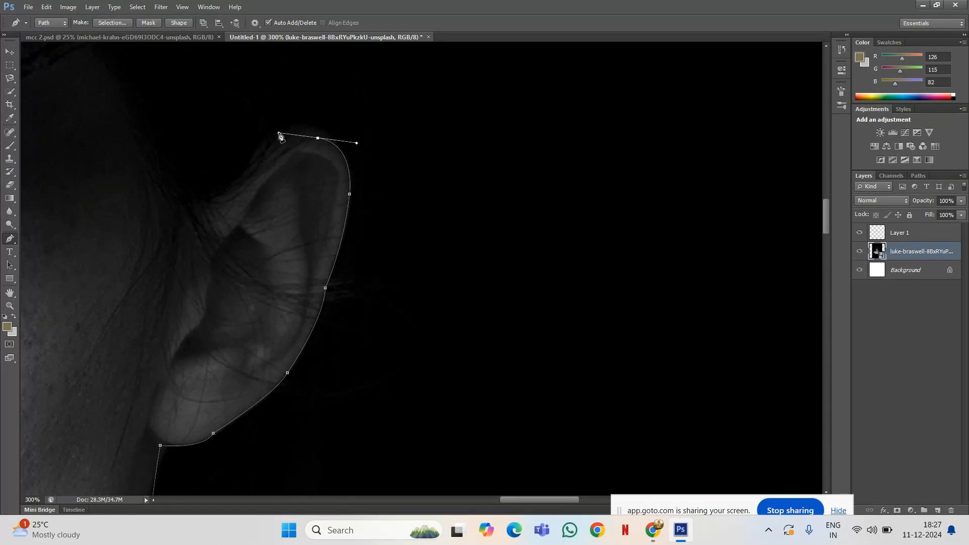
alt+click(318, 138)
- Trace from the top of the ear down its front edge and around the hair beside the face
click(292, 136)
click(220, 198)
click(213, 229)
click(183, 238)
click(166, 310)
click(145, 285)
drag(151, 237, 377, 407)
- Extend the path up the temple to the underside of the hat brim and remove the forward handle there
key(space)
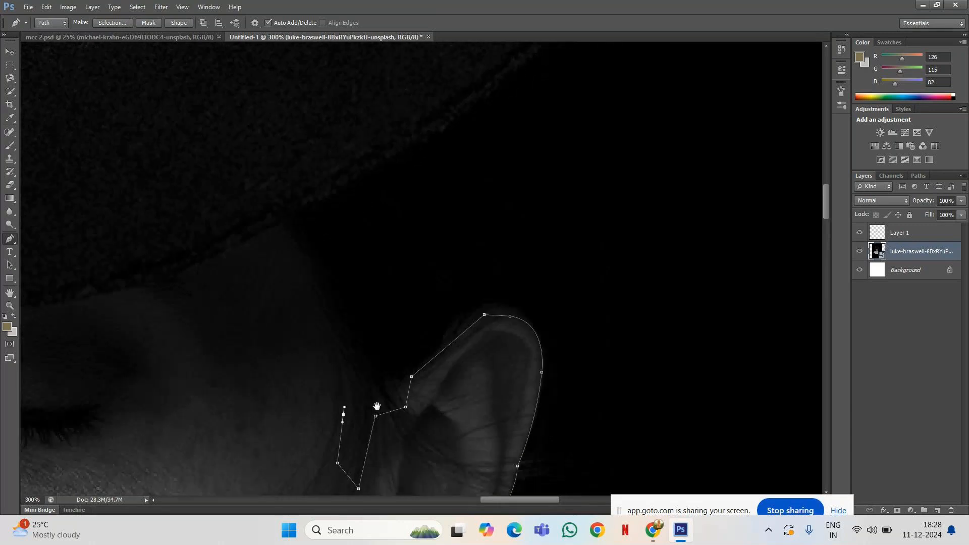
click(310, 355)
key(space)
drag(335, 331, 489, 435)
drag(433, 355, 453, 369)
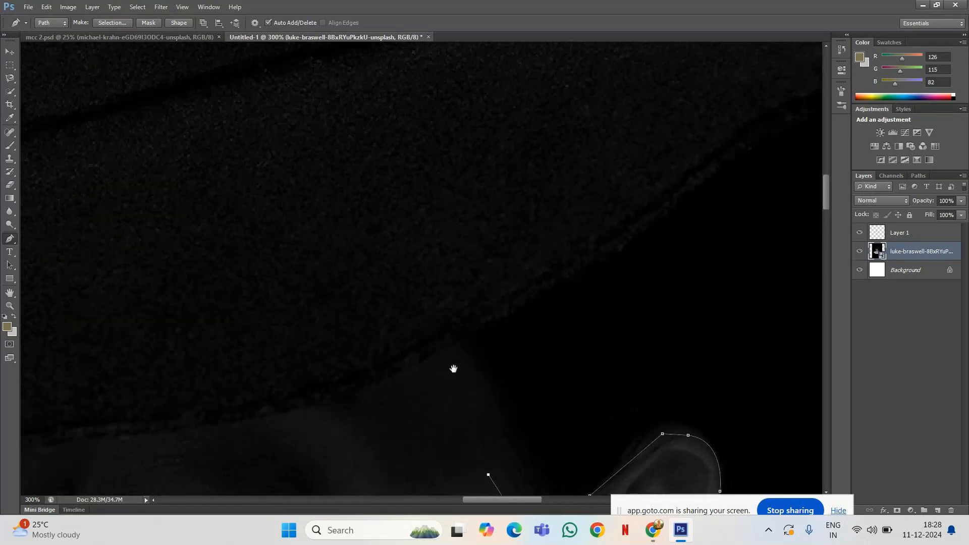
drag(453, 369, 456, 370)
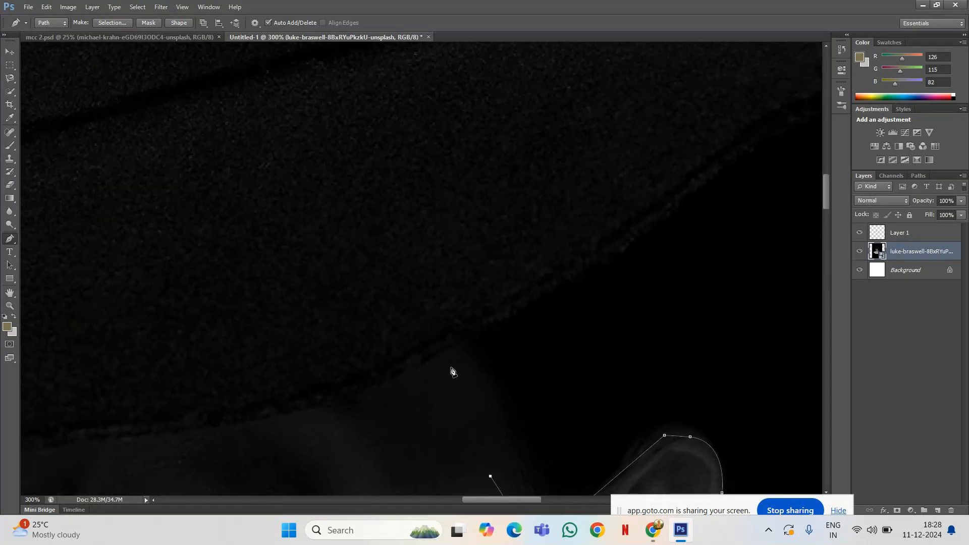
click(389, 386)
drag(389, 386, 376, 389)
click(388, 387)
key(ctrl+z)
alt+click(388, 386)
- Trace the lower edge of the hat brim with straight segments across the forehead above both eyes
drag(363, 407, 596, 272)
click(497, 287)
click(230, 321)
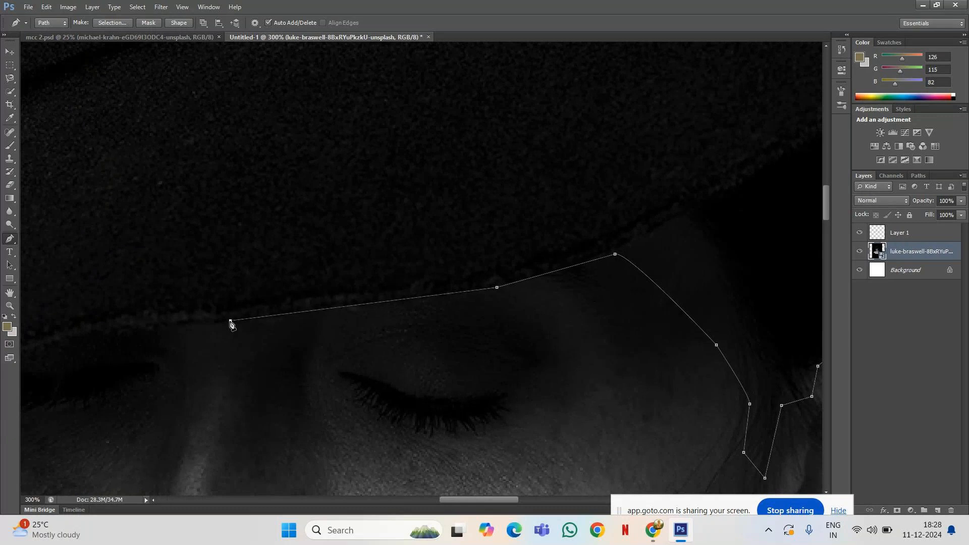
drag(221, 325, 674, 280)
click(546, 284)
click(340, 357)
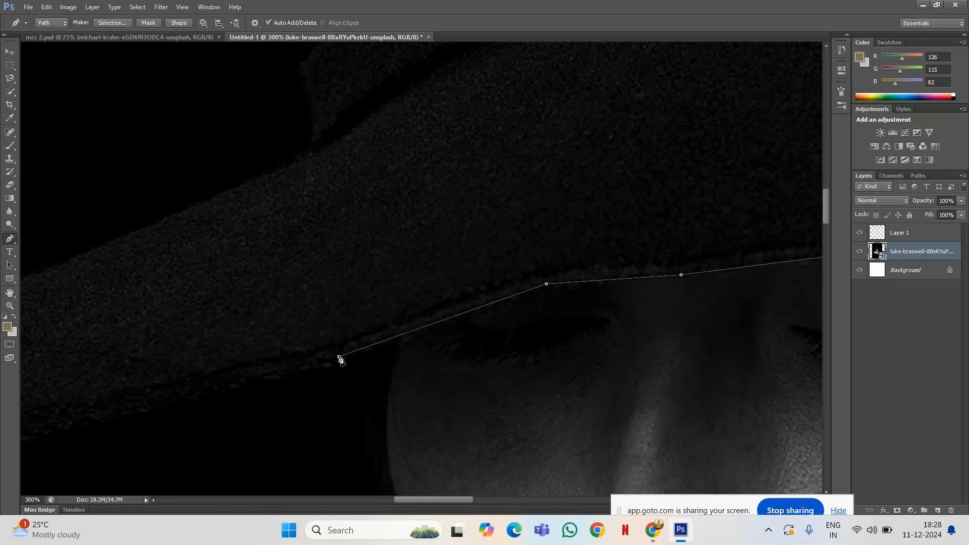
drag(316, 353, 538, 170)
key(ctrl+z)
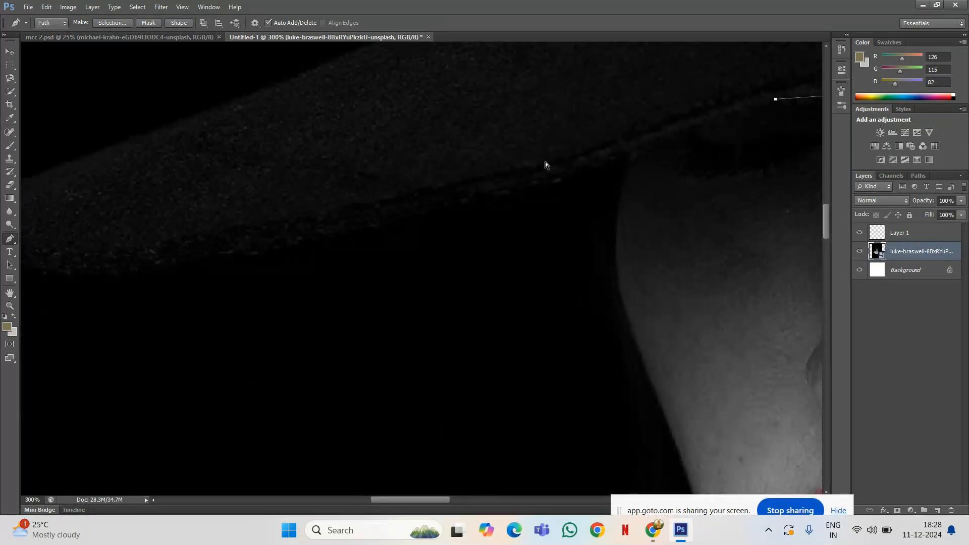
- Continue the path from the hat brim around the shaded cheek and down its edge to the jaw, removing the forward handle at the curved anchor
click(636, 148)
drag(641, 351, 691, 444)
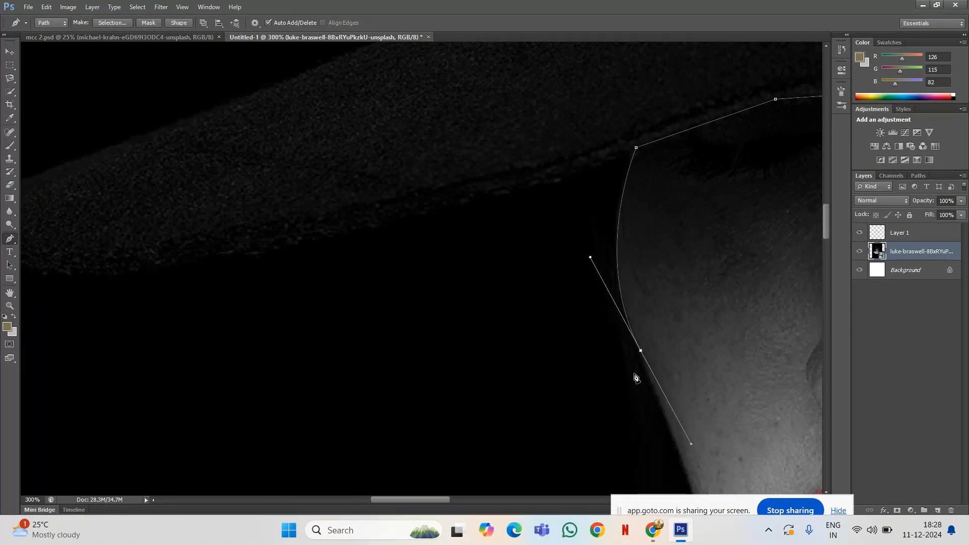
alt+click(641, 350)
drag(668, 385, 557, 268)
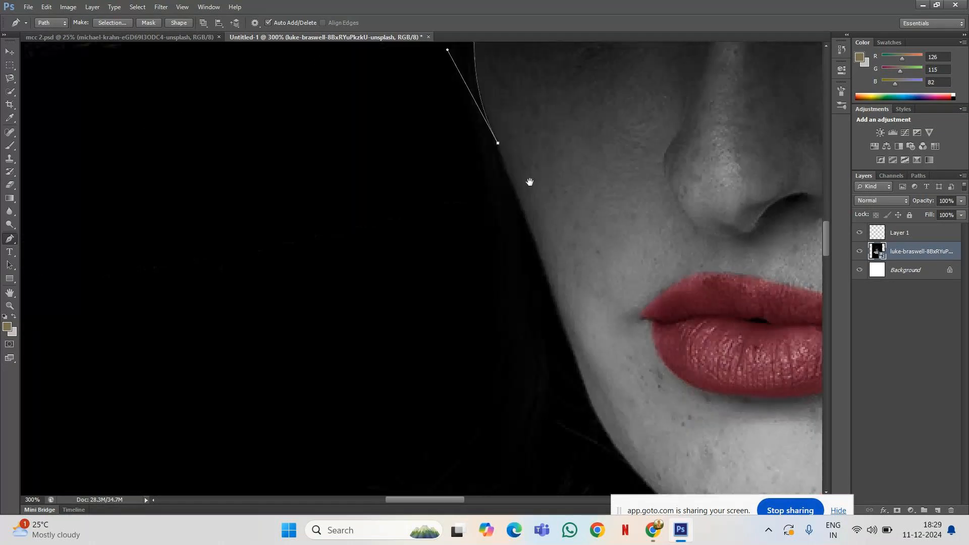
click(571, 349)
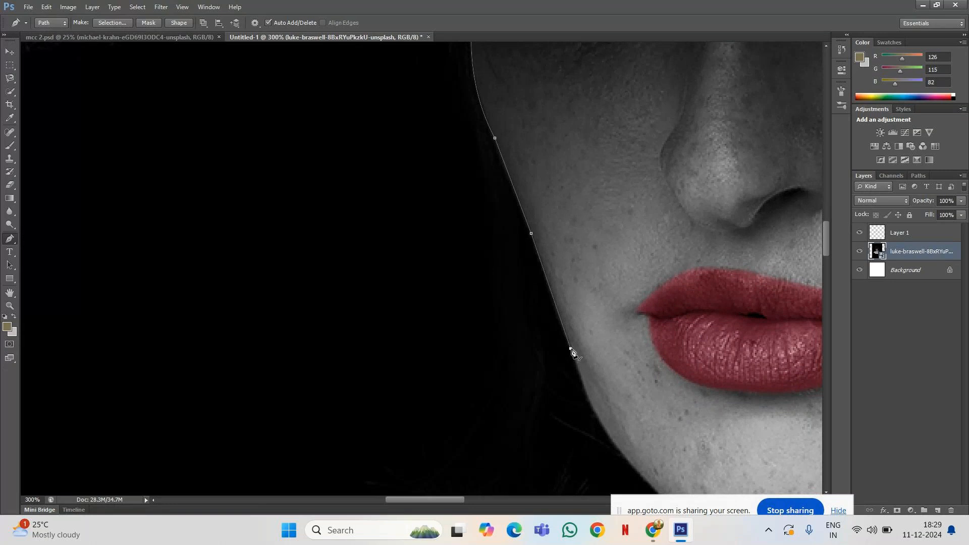
drag(589, 333, 500, 167)
click(480, 192)
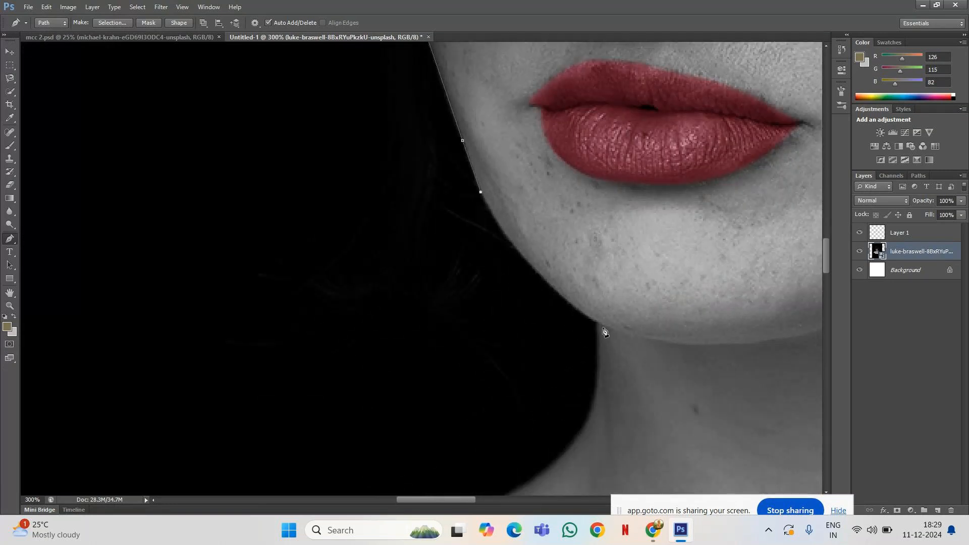
- Curve the path along the jaw to where it meets the neck, without a forward handle there, and around the neck onto the shoulder slope
drag(675, 365, 677, 376)
click(599, 324)
scroll(660, 190, down, 5)
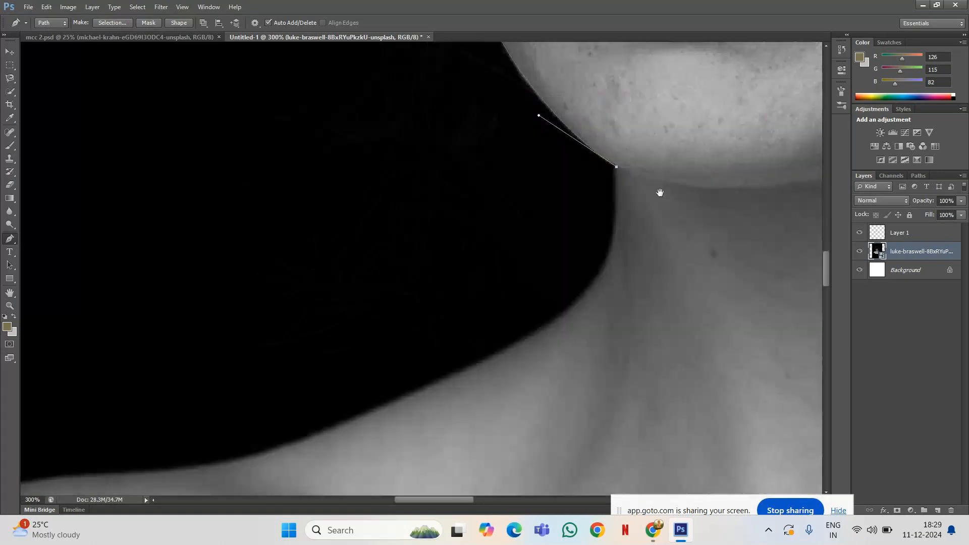
drag(526, 326, 392, 378)
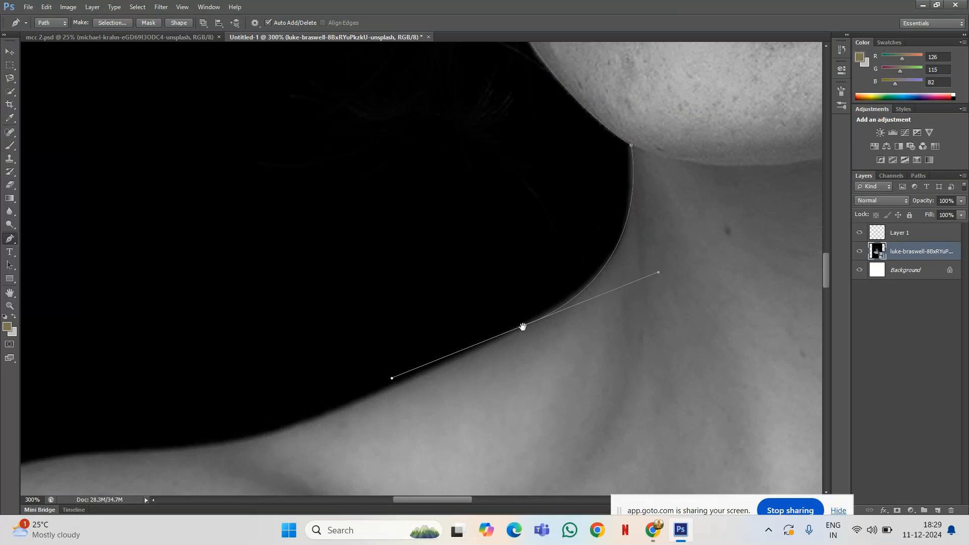
drag(525, 329, 722, 232)
- Trace the shoulder slope from the neck to the start of the shoulder's rounded top
click(560, 305)
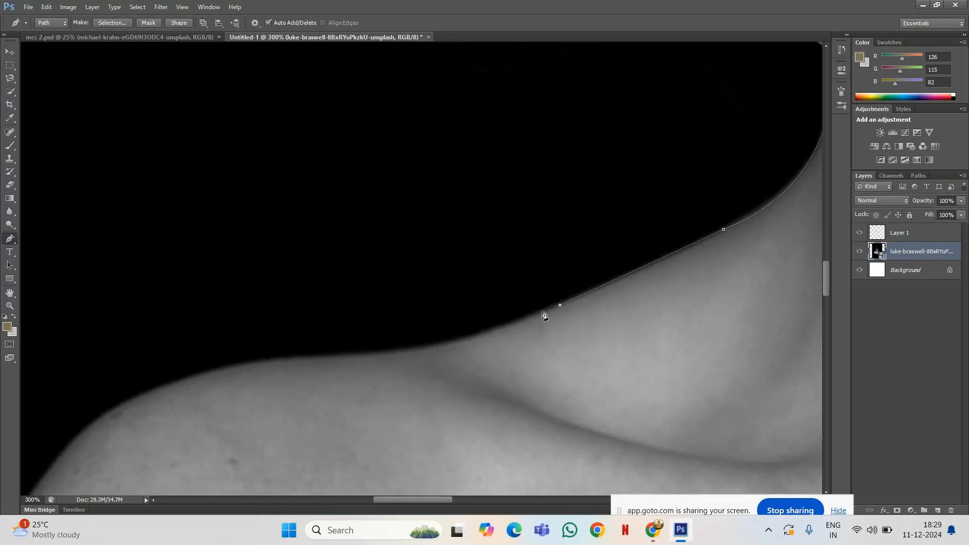
click(428, 348)
drag(428, 348, 427, 342)
click(429, 348)
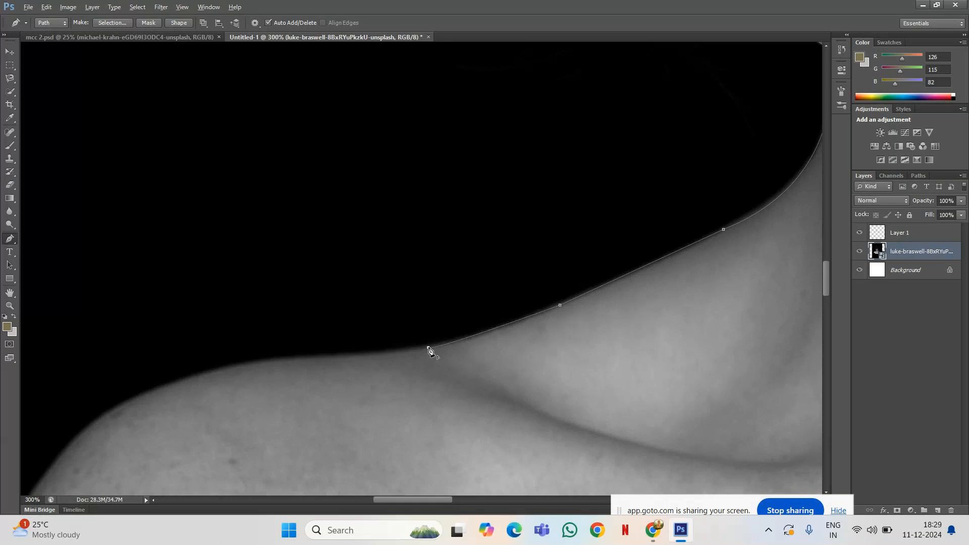
click(323, 357)
- Curve the path over the rounded shoulder and close it at the starting anchor on the shoulder's outer edge
drag(273, 357, 495, 146)
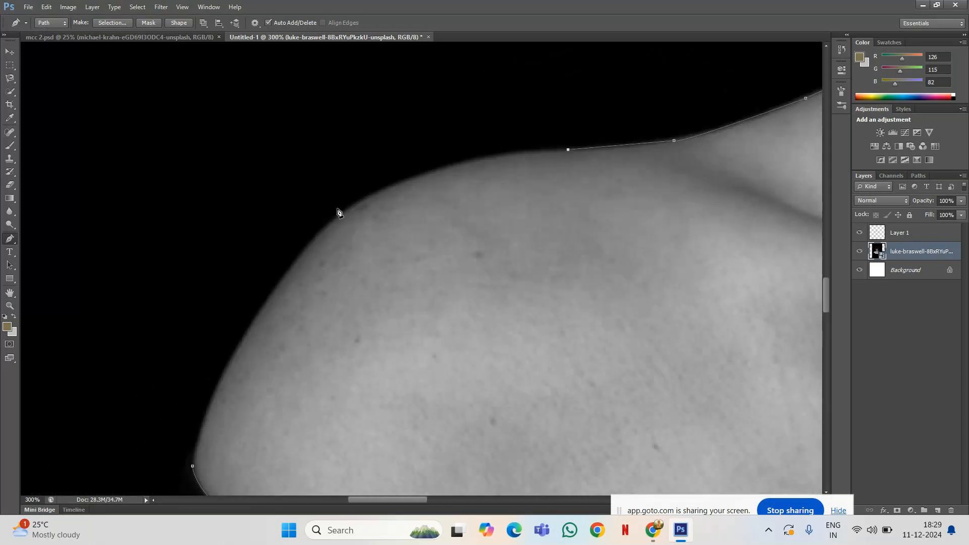
drag(323, 233, 265, 305)
click(324, 235)
drag(291, 298, 389, 184)
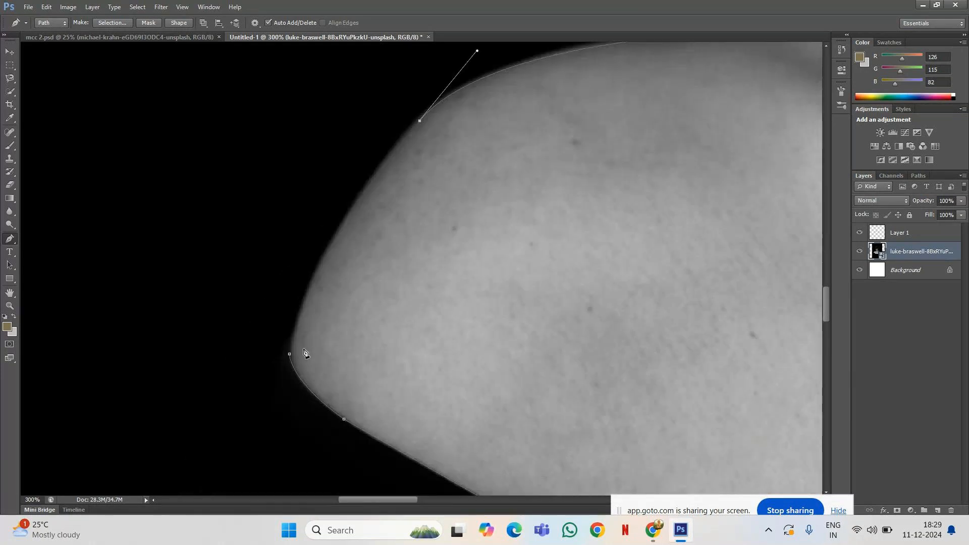
drag(289, 354, 272, 461)
scroll(585, 377, down, 4)
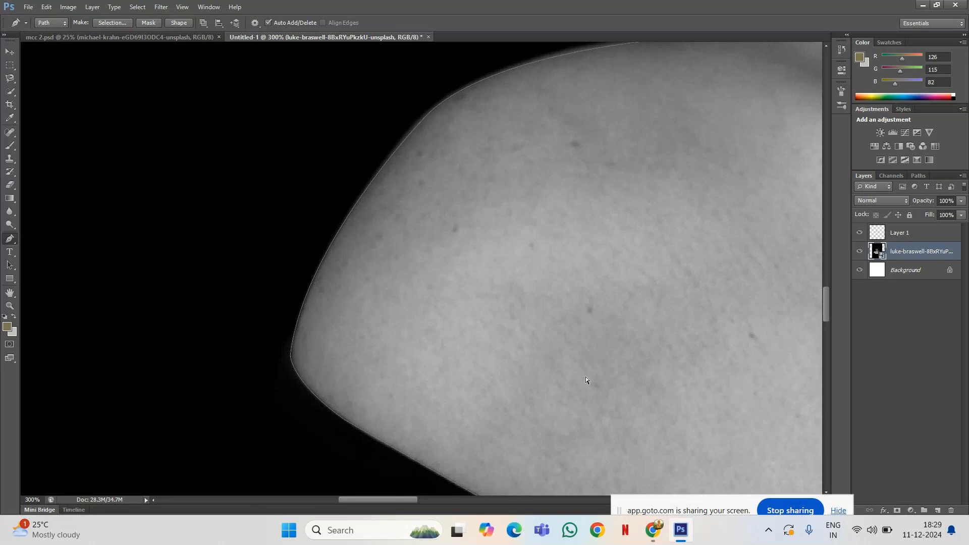
- Convert the closed path into a new anti-aliased selection and copy the selected skin to its own layer
scroll(586, 376, down, 4)
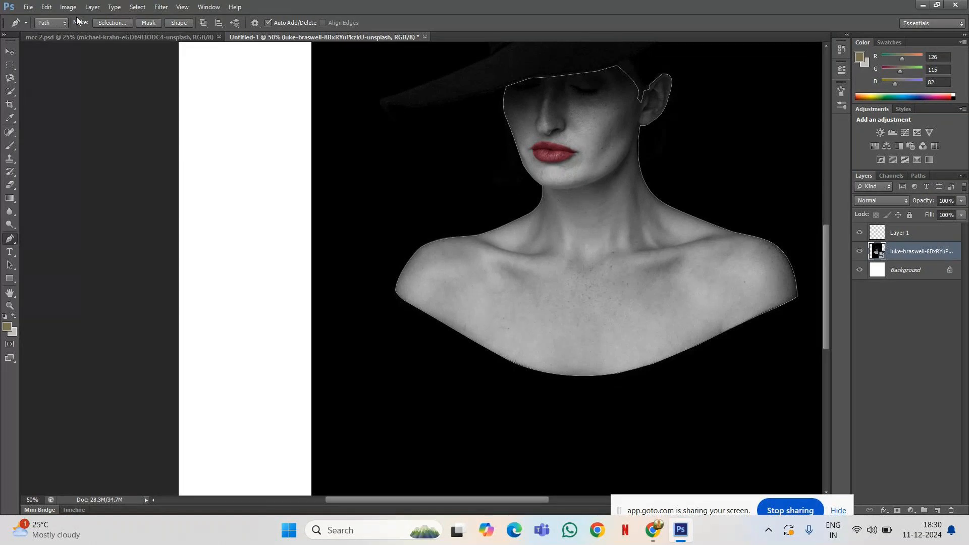
click(105, 22)
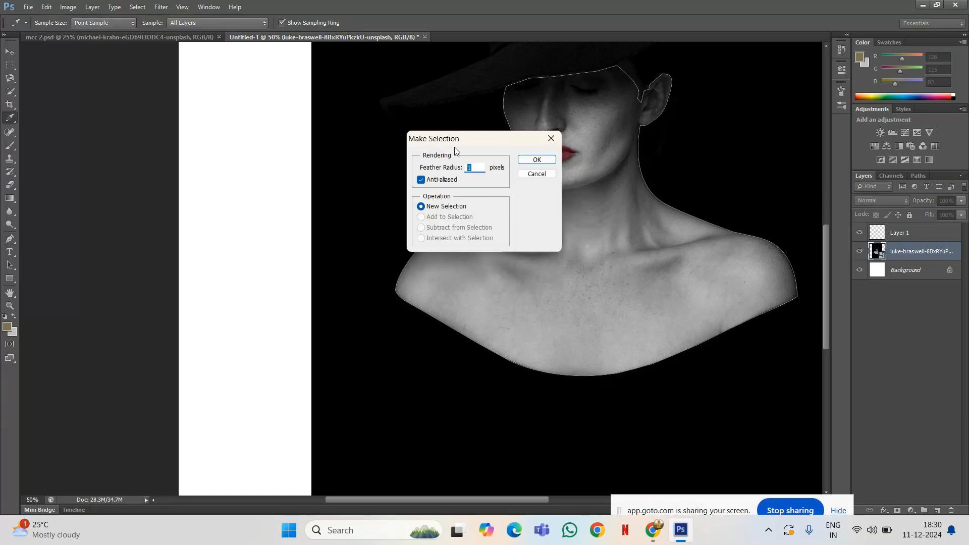
click(530, 161)
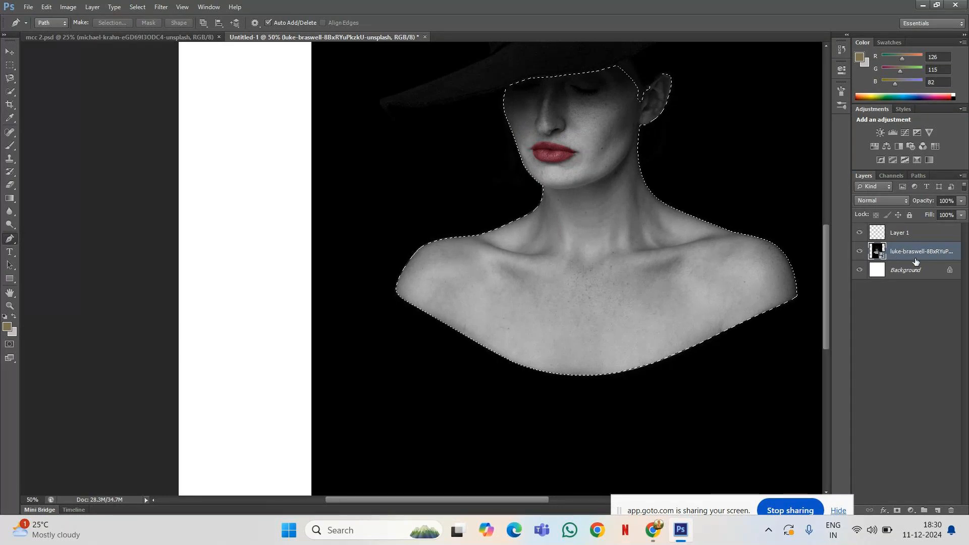
key(ctrl+j)
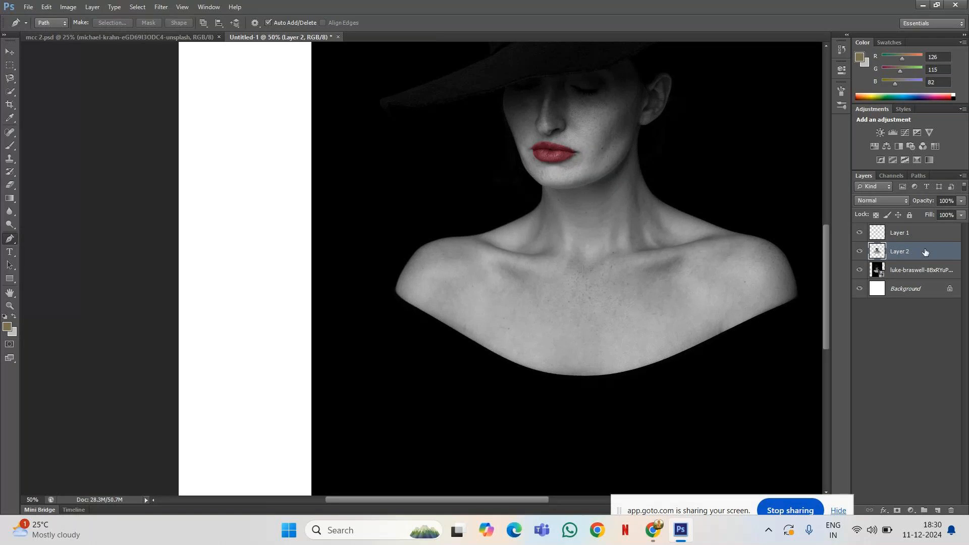
- Open the Color Balance adjustment for the copied skin layer and move its dialog clear of the portrait
click(68, 6)
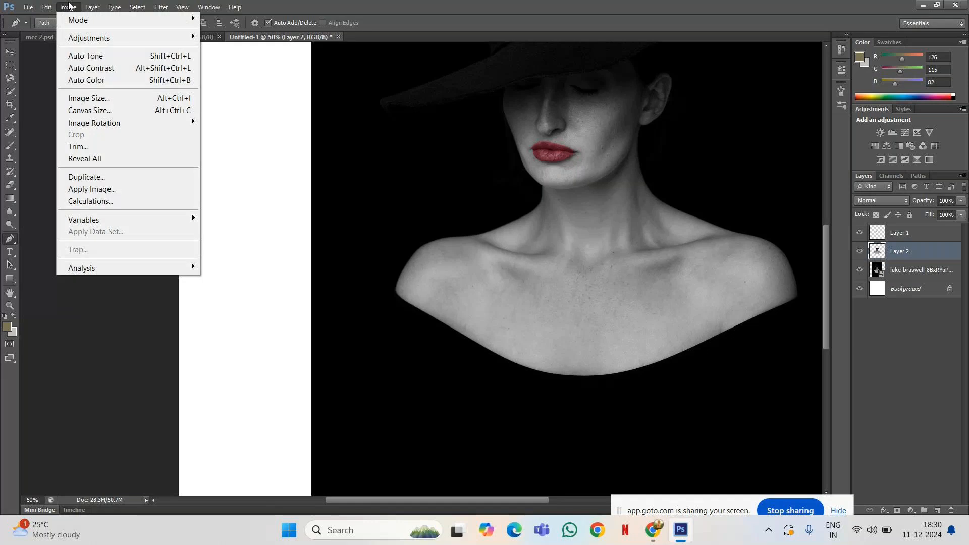
mouse_move(81, 38)
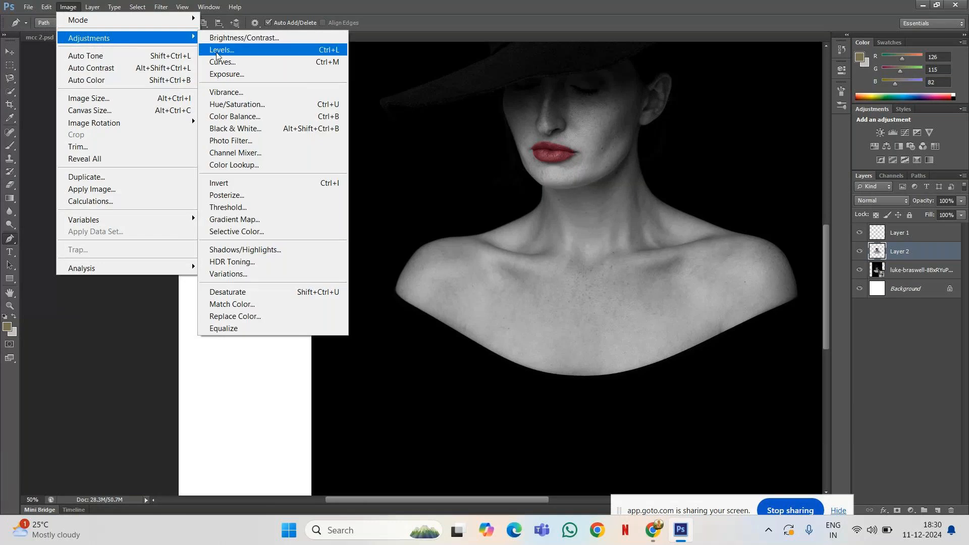
click(260, 121)
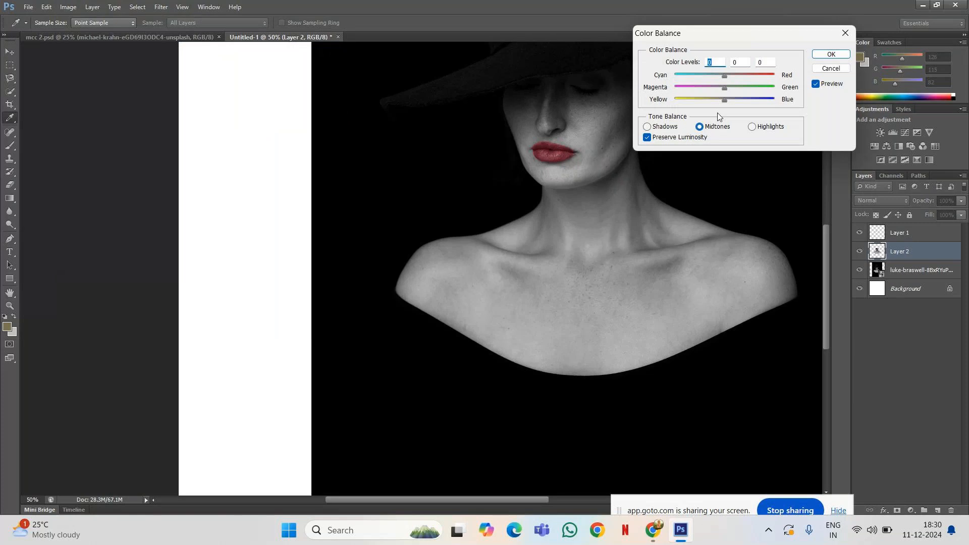
drag(762, 32, 820, 14)
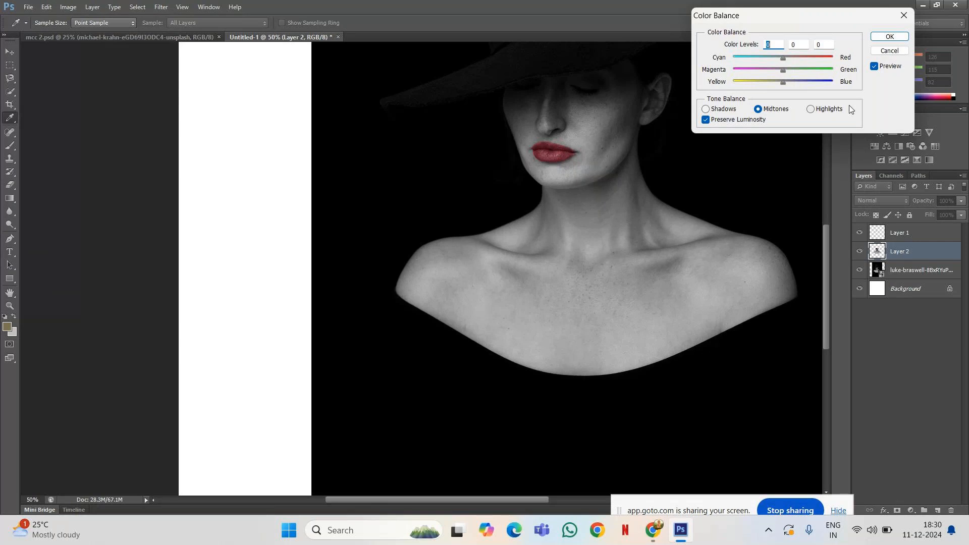
- Switch to the GoTo Meeting window to check the meeting, and return to Photoshop
mouse_move(658, 535)
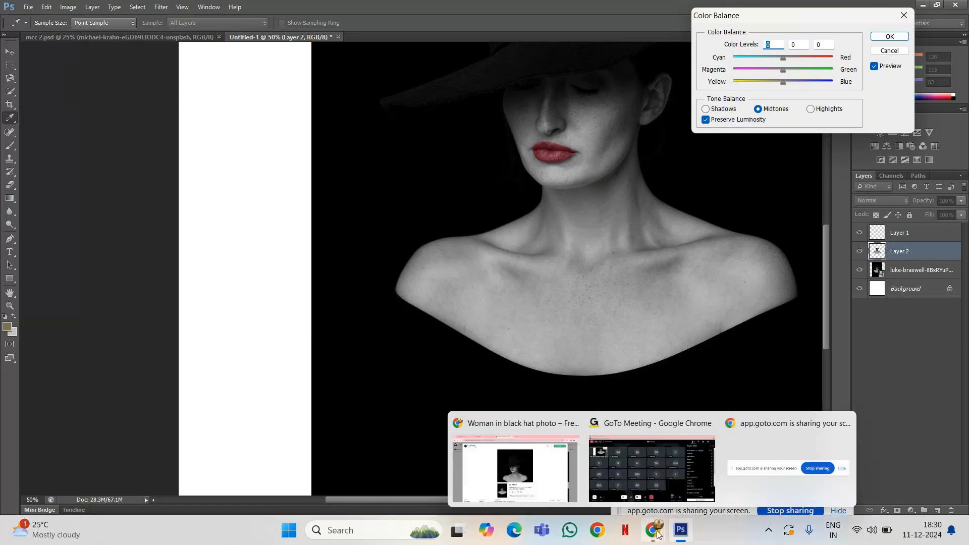
click(659, 468)
mouse_move(668, 534)
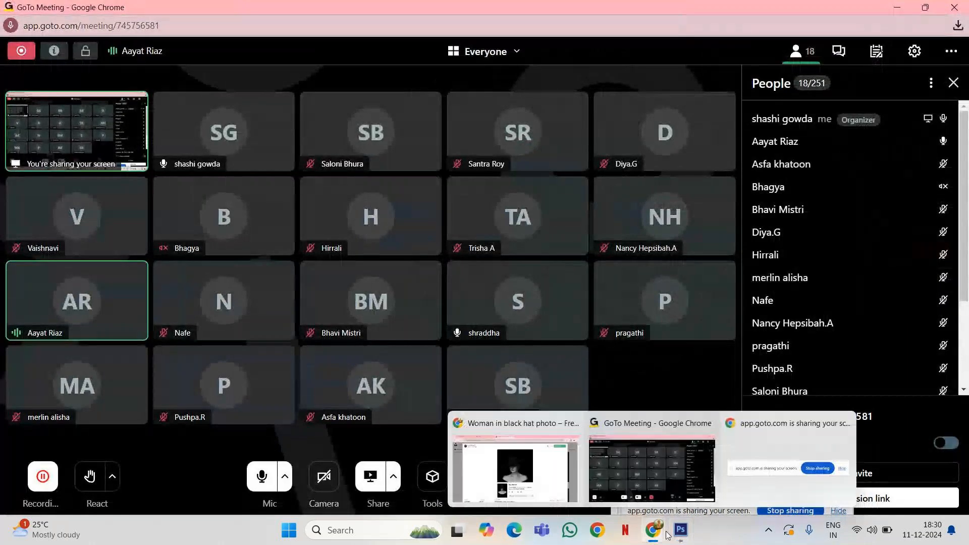
click(682, 472)
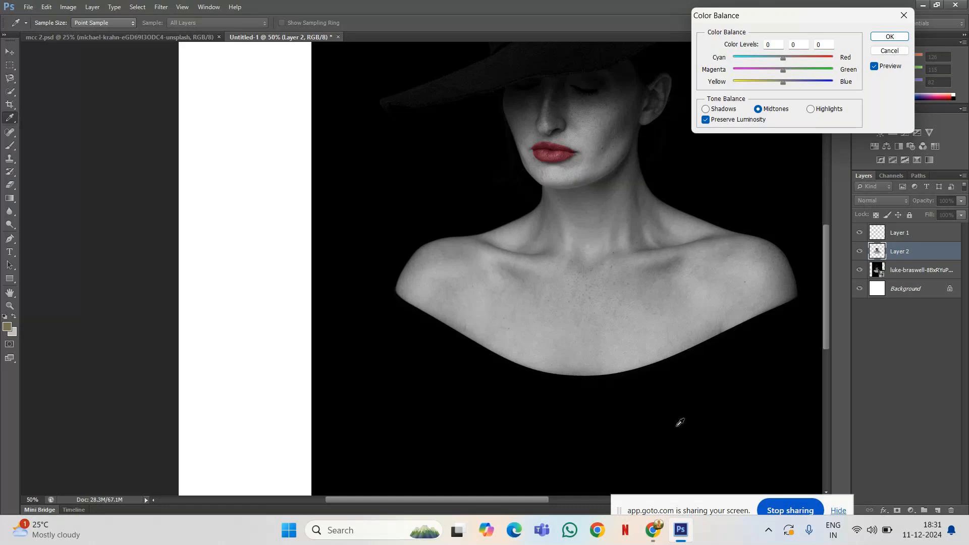
- Shift the skin layer's midtones toward yellow and red for a warm skin tone and apply the Color Balance adjustment
drag(784, 83, 753, 89)
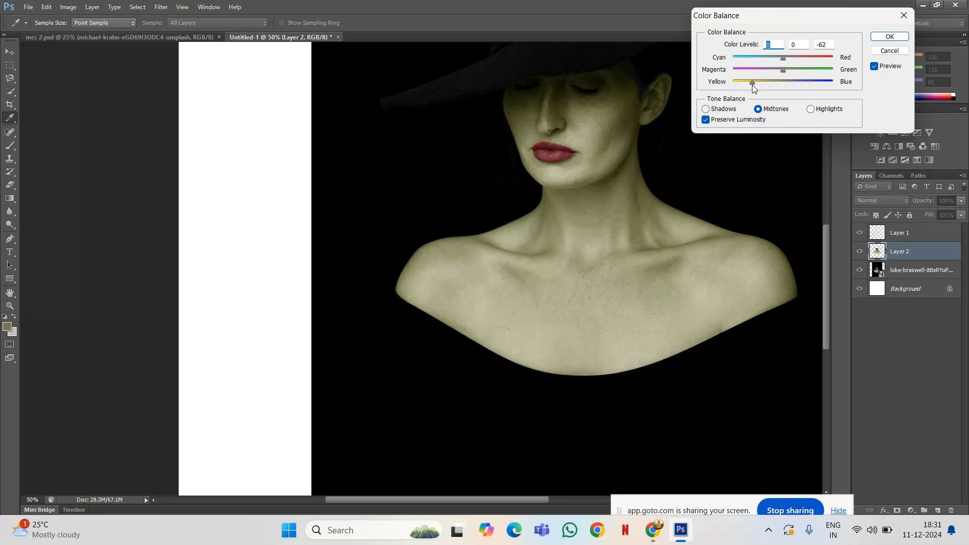
drag(753, 86, 757, 86)
drag(803, 58, 803, 58)
drag(757, 81, 760, 81)
click(806, 58)
click(890, 37)
key(p)
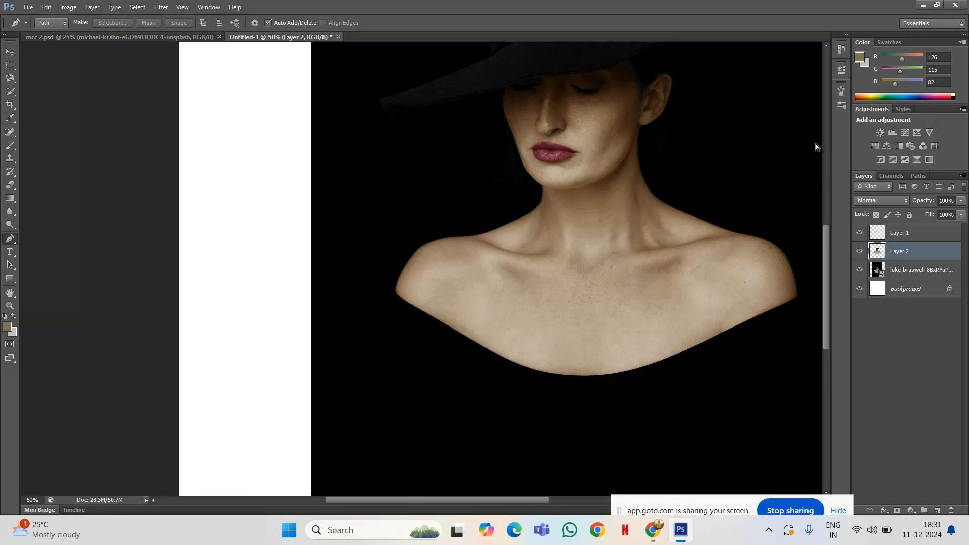
- Hide Layer 1 and Layer 2 and show them again to compare the colored portrait with the black and white original
key(ctrl+minus)
key(ctrl+minus)
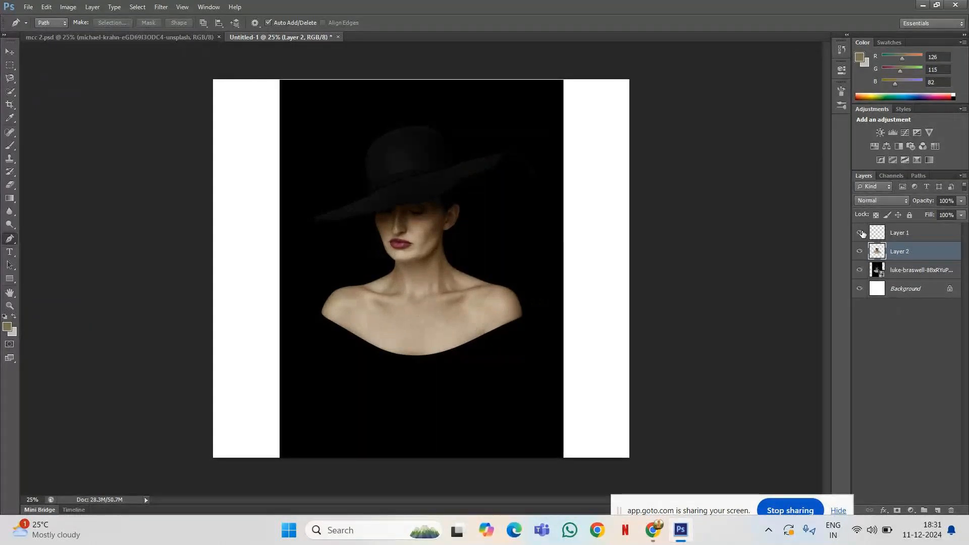
drag(860, 232, 861, 253)
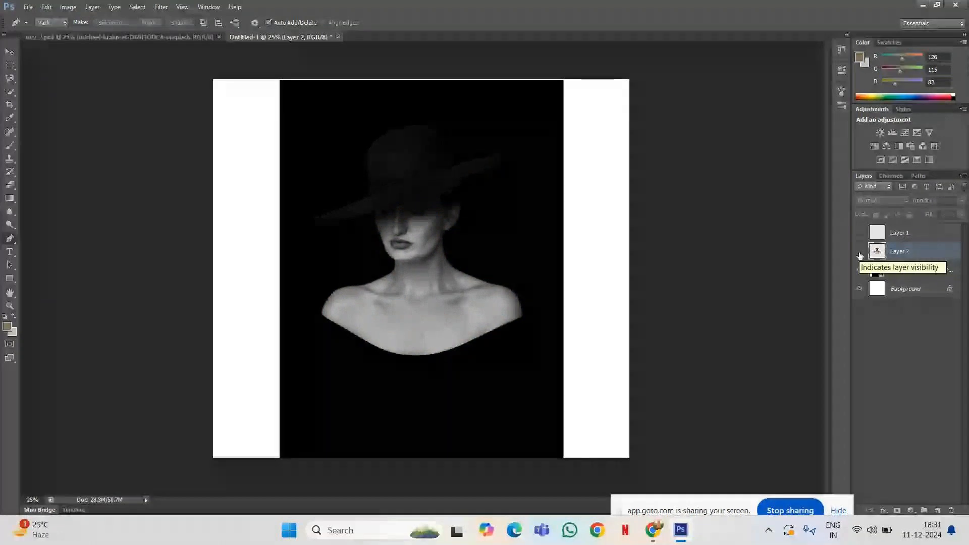
drag(860, 252, 860, 233)
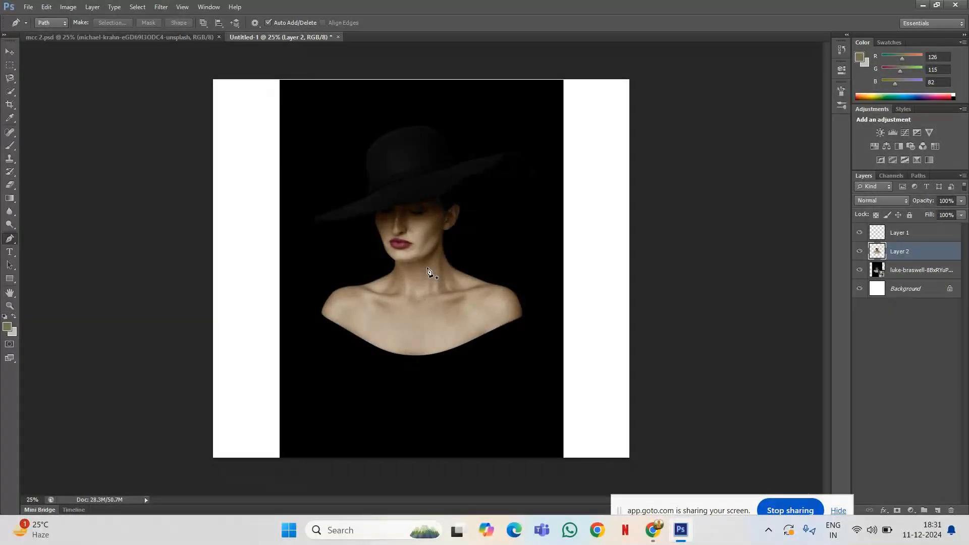
scroll(428, 273, up, 3)
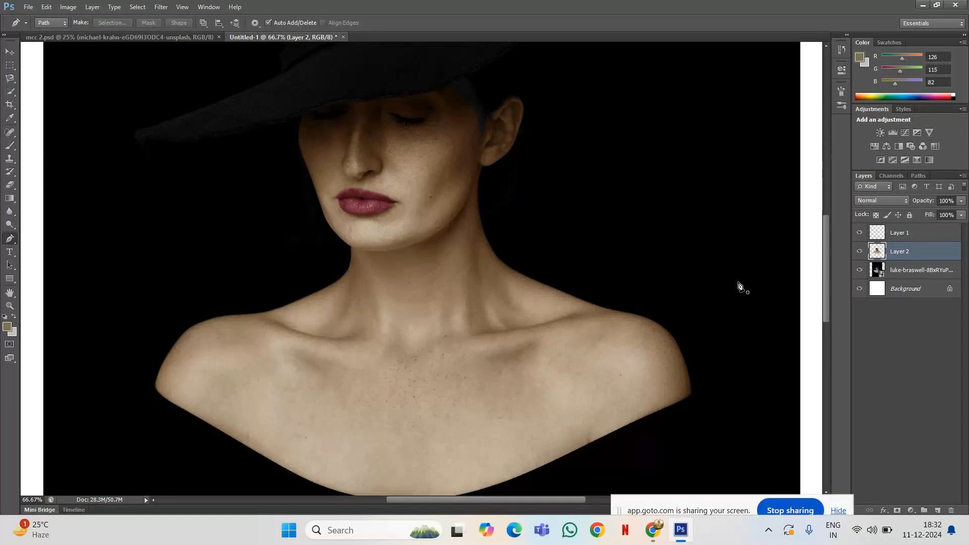
- Create a new document 11 inches wide and 10 inches high at 300 pixels/inch in RGB Color with a white background
click(26, 6)
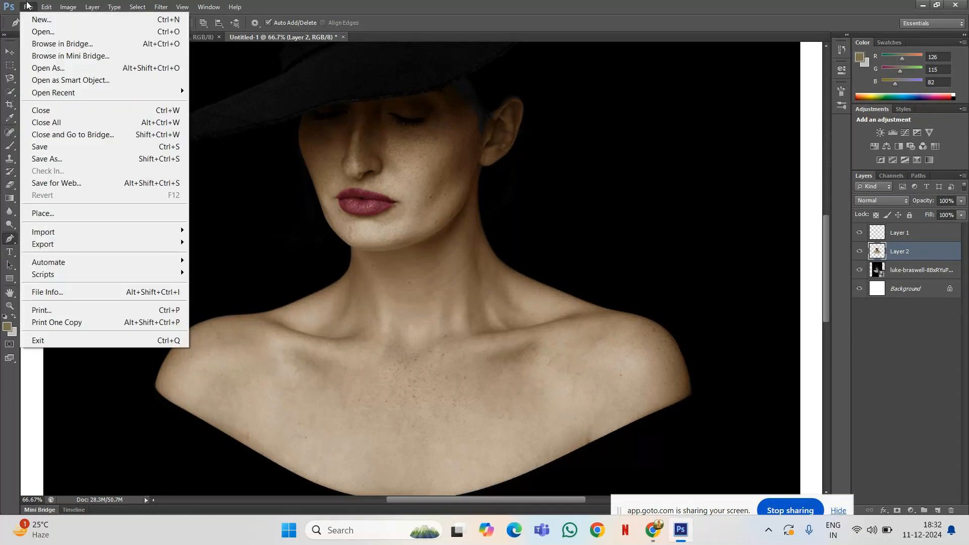
click(41, 19)
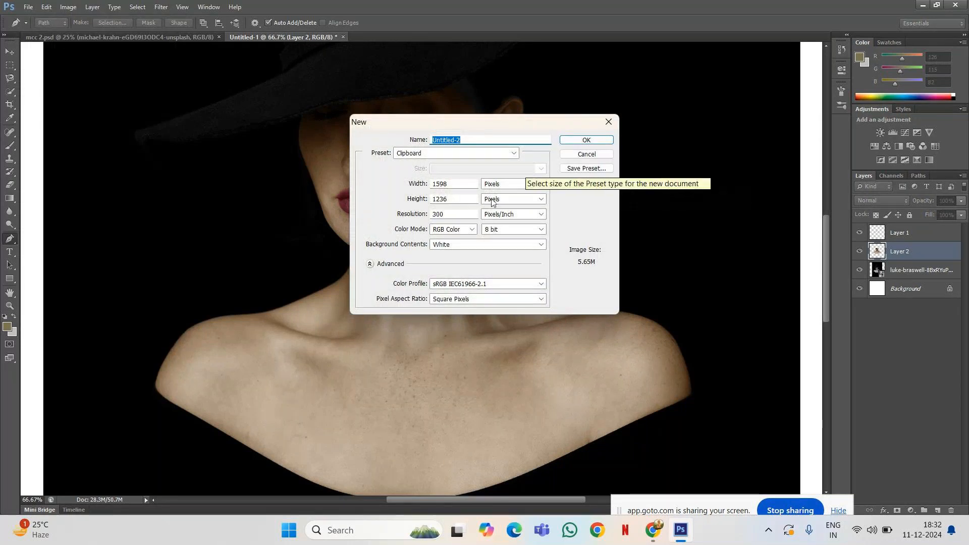
click(541, 185)
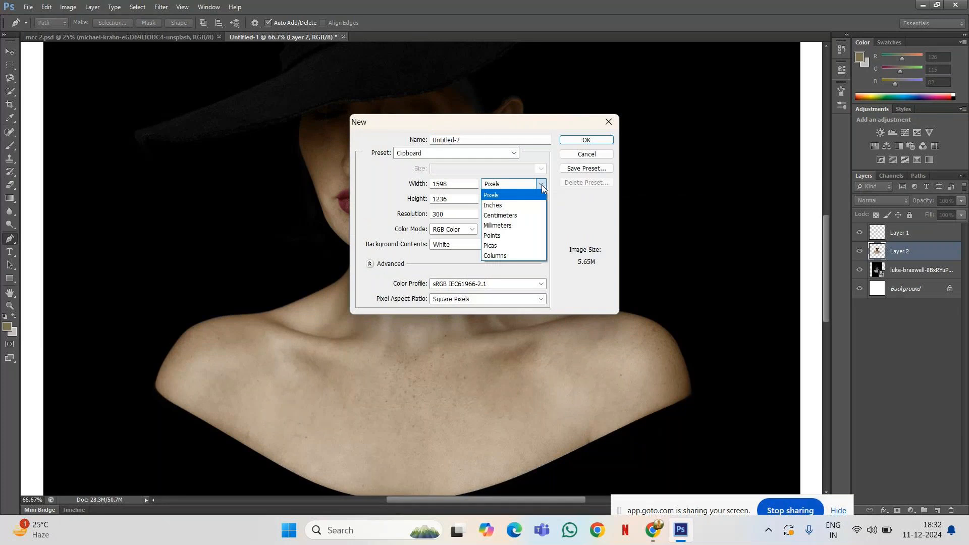
click(527, 205)
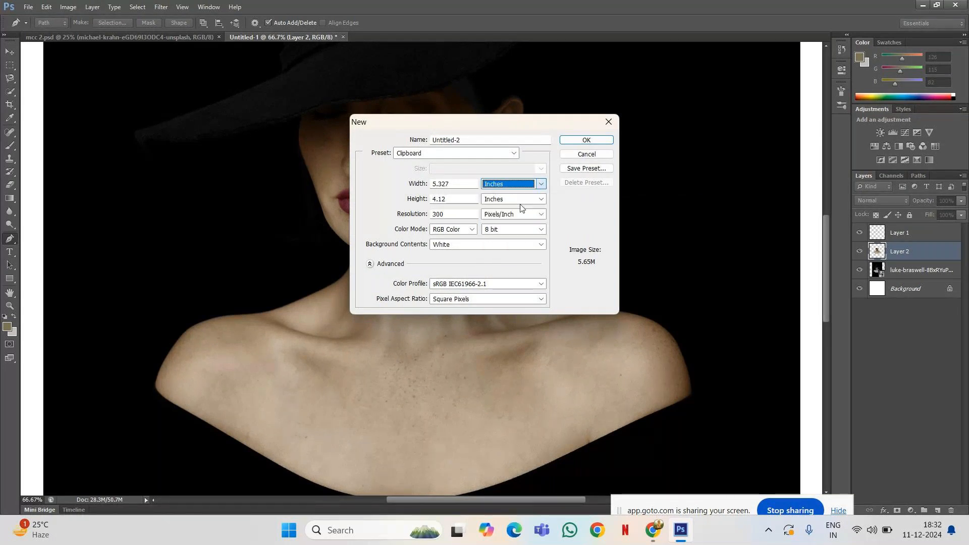
text(11)
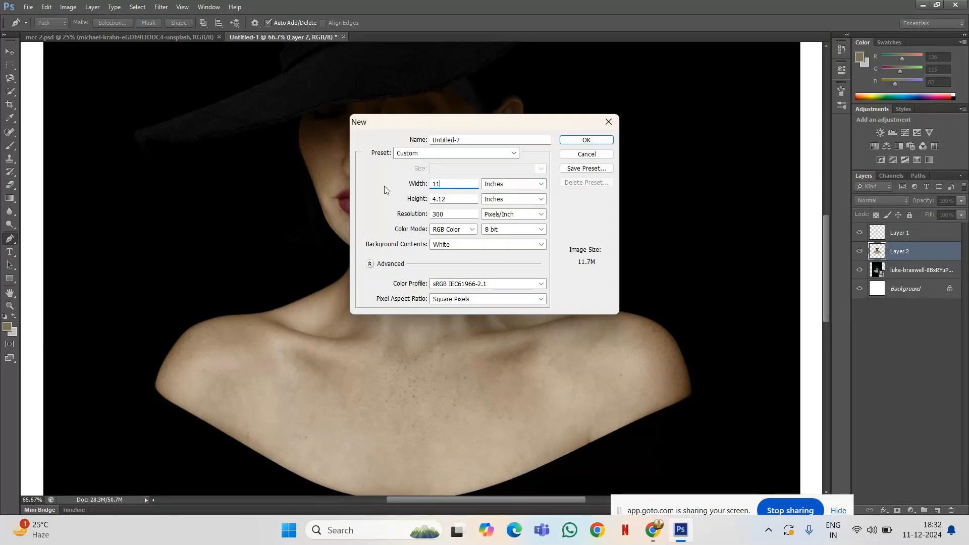
key(Tab)
text(10)
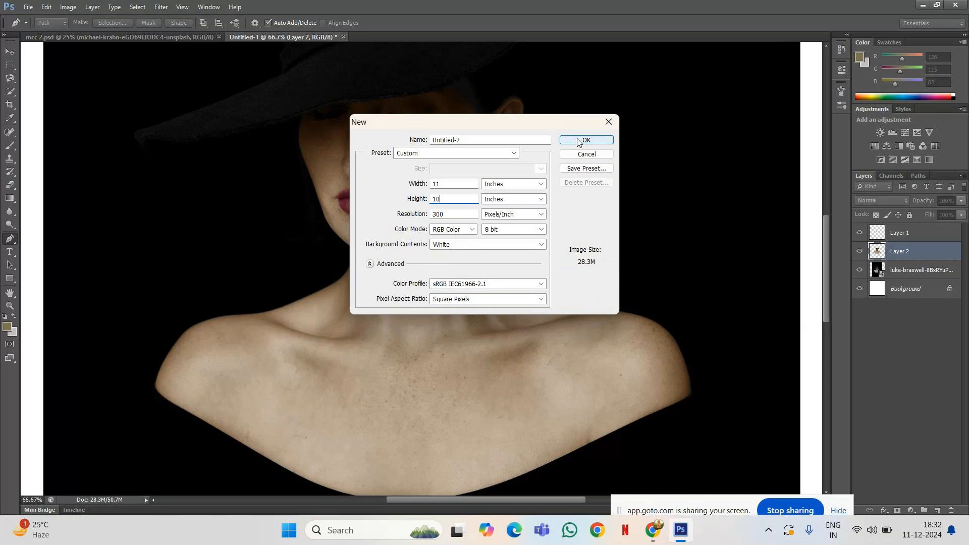
click(595, 141)
mouse_move(653, 530)
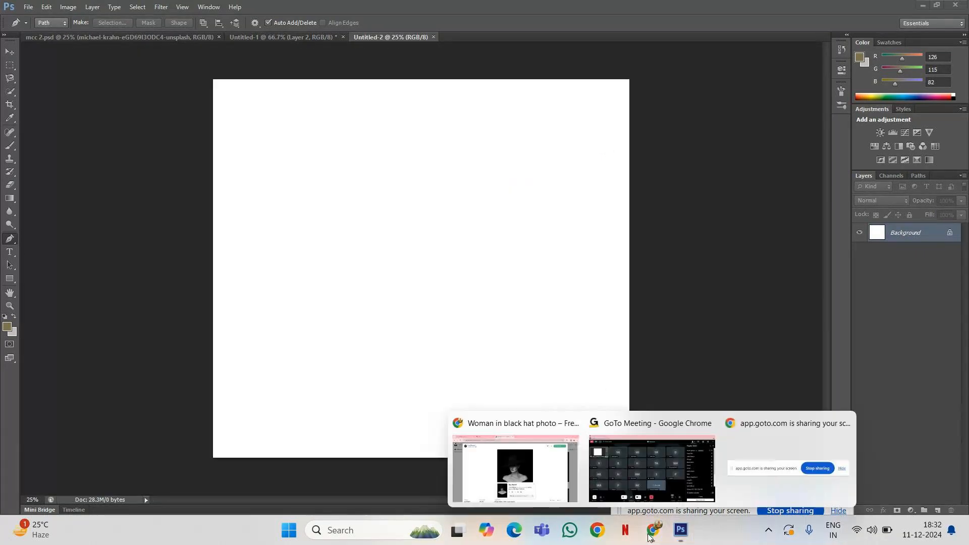
- Switch to Chrome and search Google Images for "mahanati" in a new tab
click(567, 484)
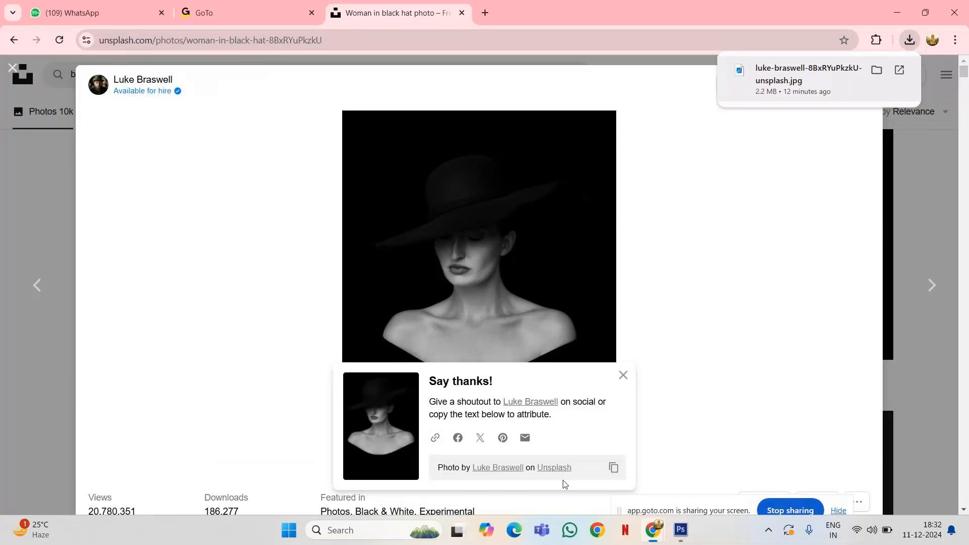
click(486, 13)
click(412, 260)
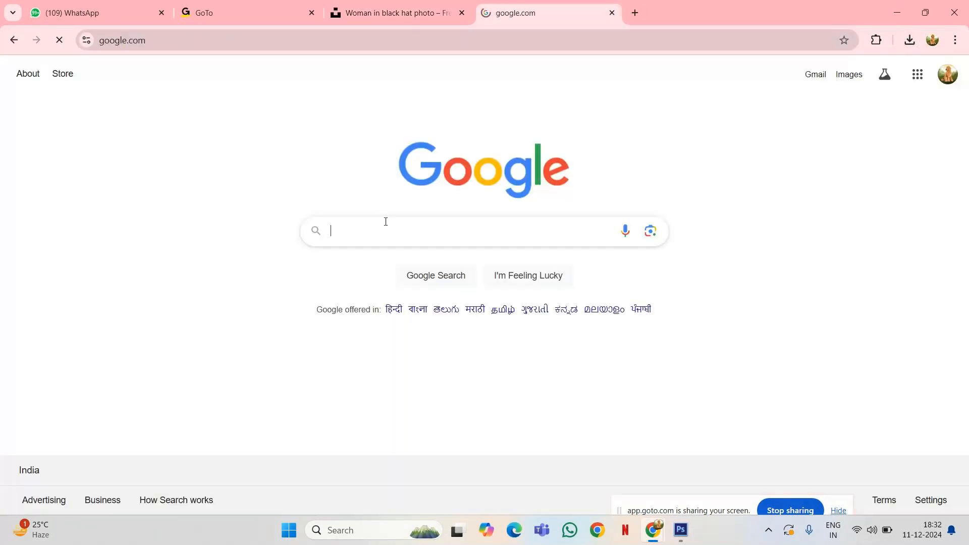
click(388, 236)
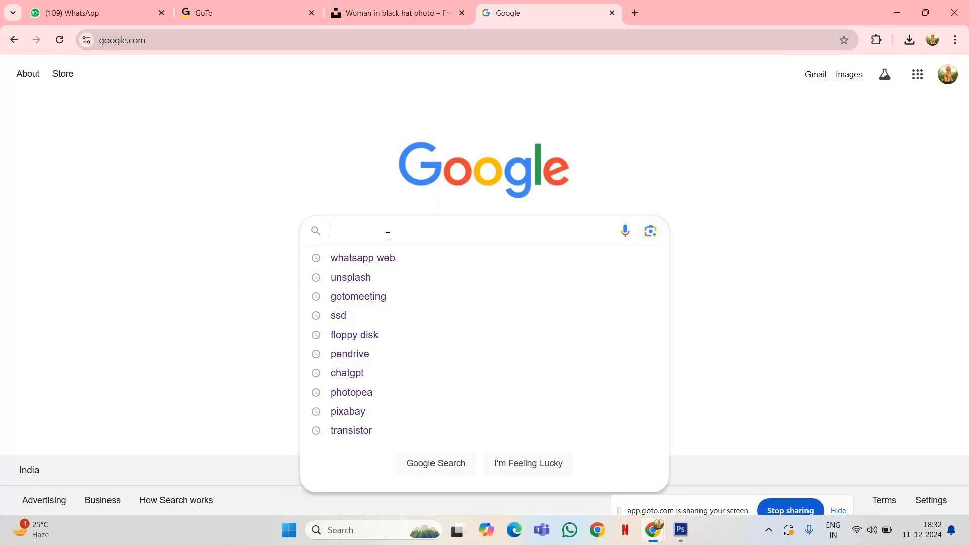
text(mahanat)
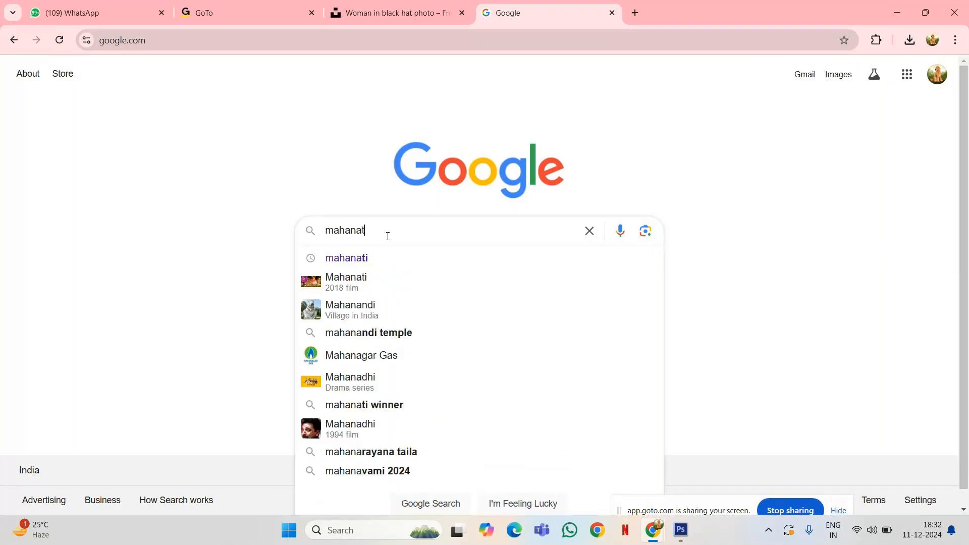
text(i)
key(Return)
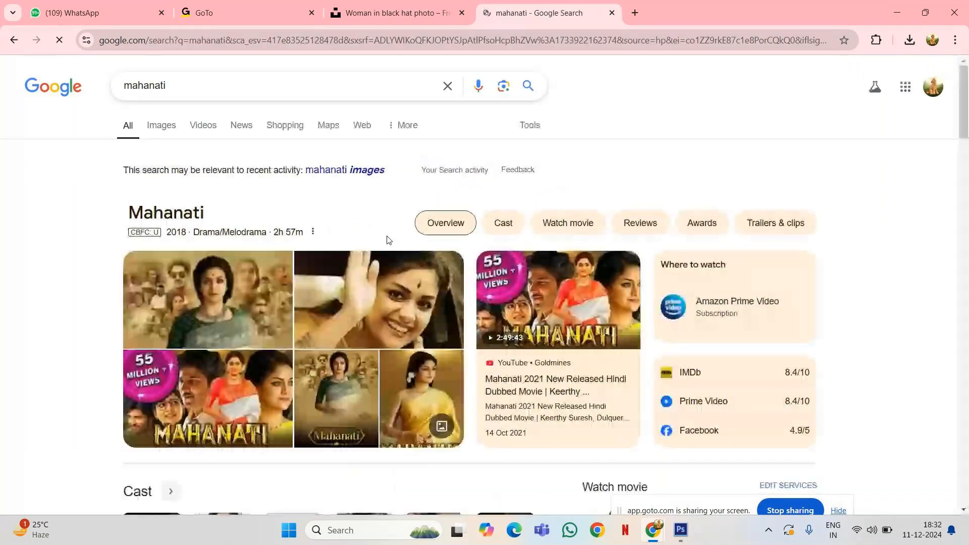
click(159, 126)
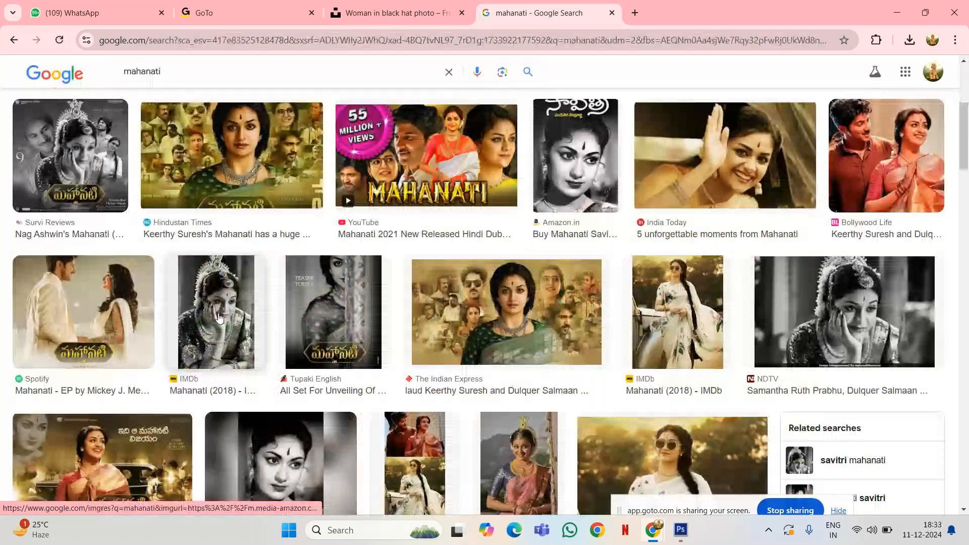
- Save the IMDb black and white Mahanati portrait as images.jpg and place it in the blank Photoshop document
click(218, 317)
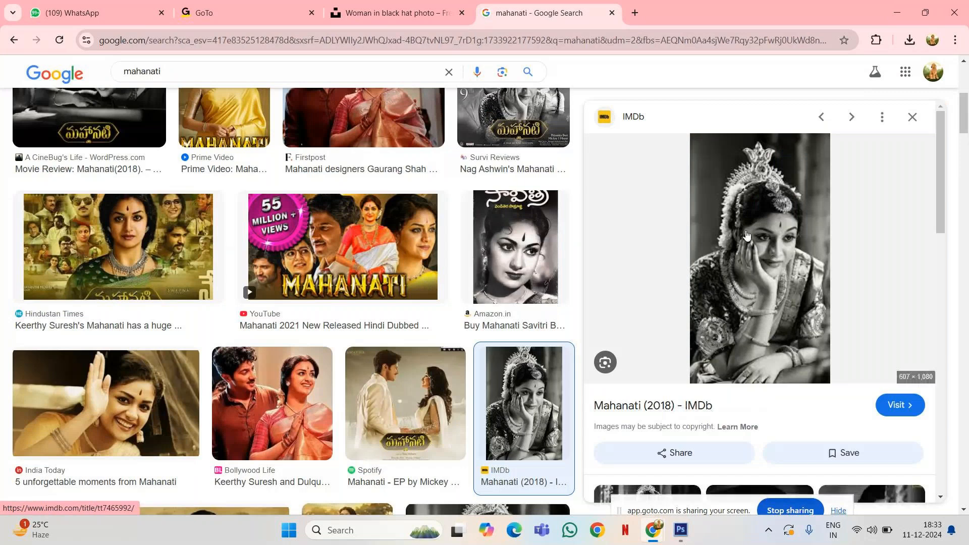
right_click(773, 300)
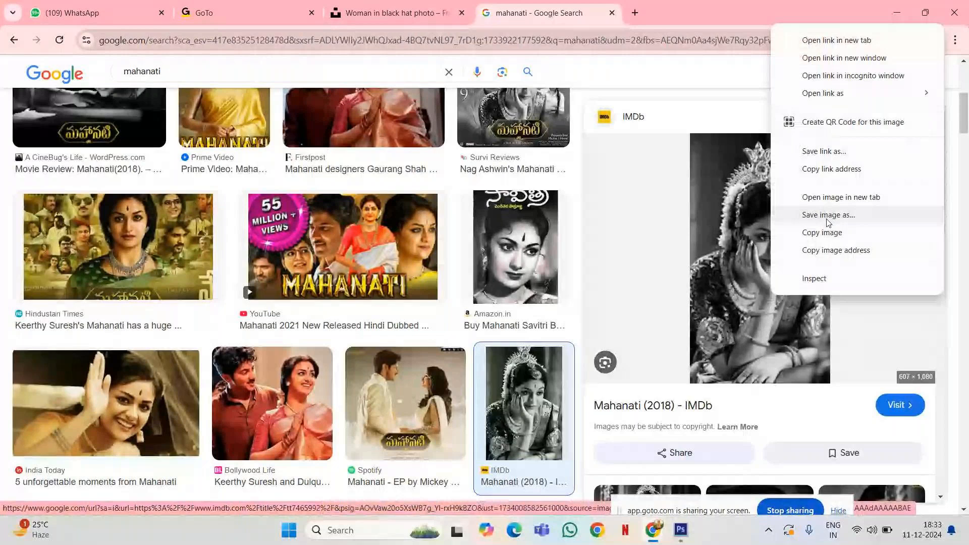
click(828, 216)
key(Return)
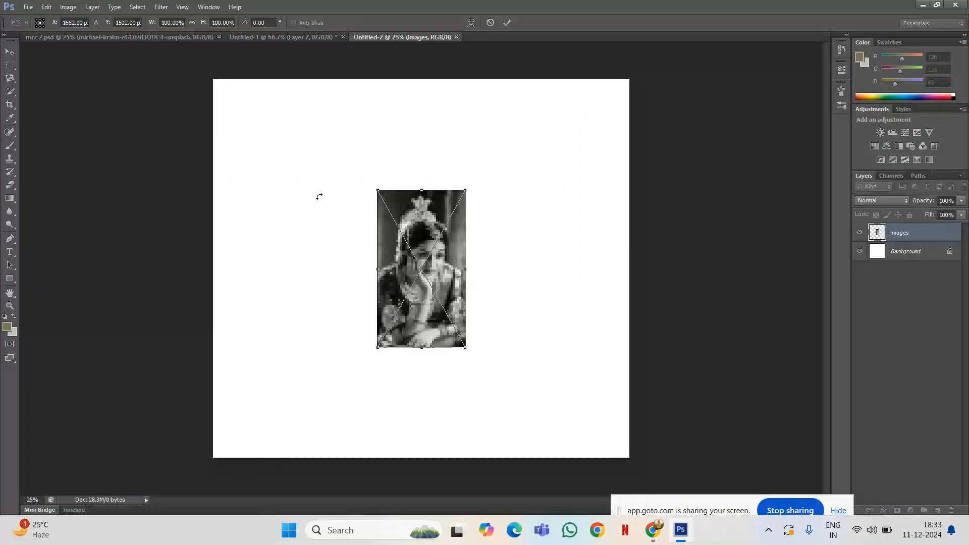
key(Return)
key(p)
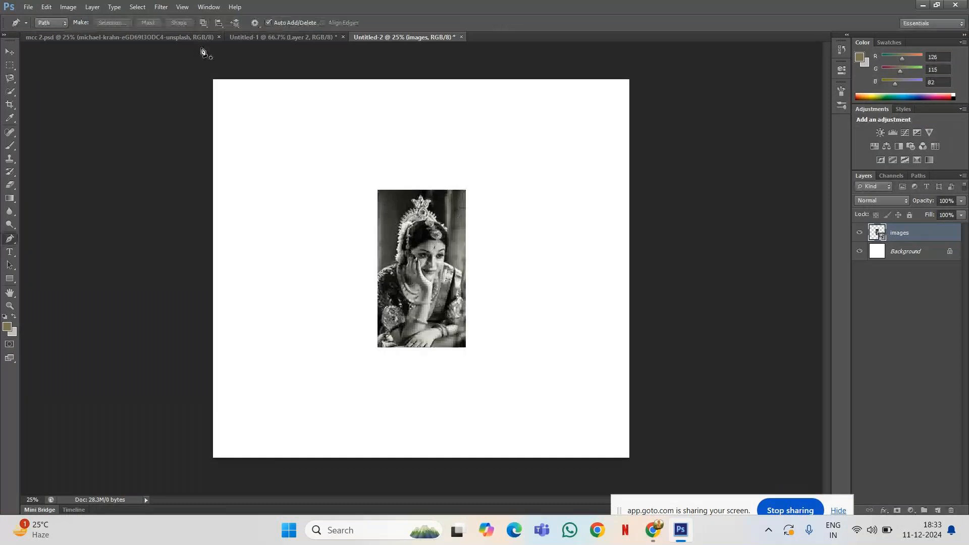
click(29, 7)
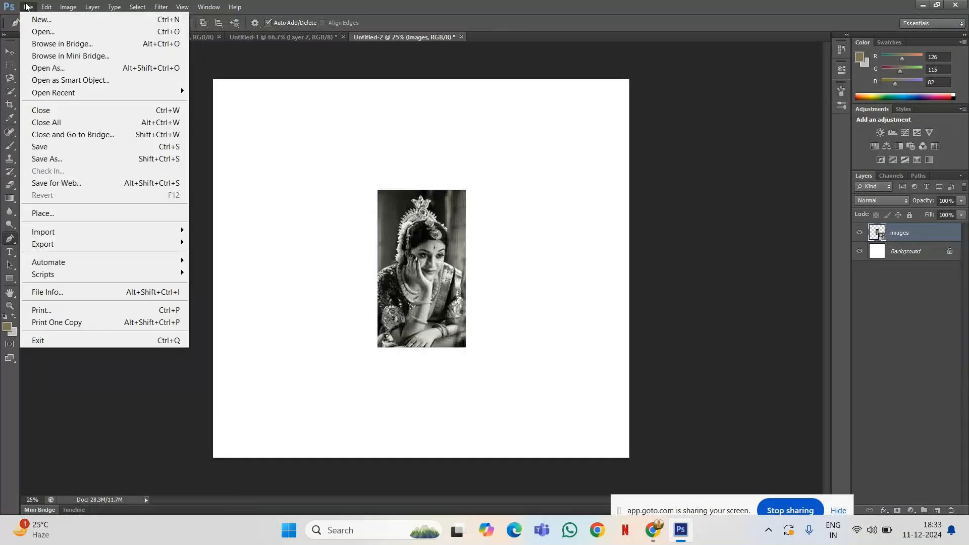
click(62, 212)
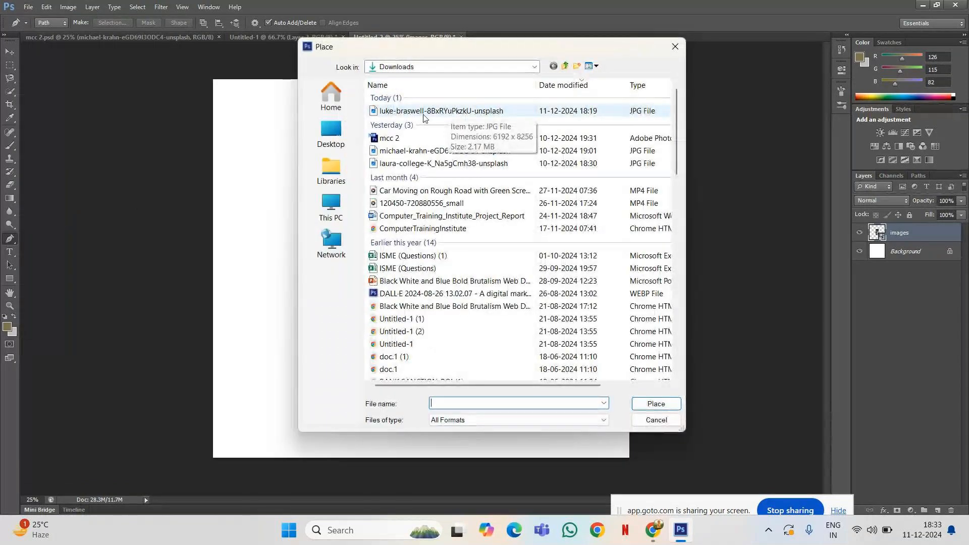
double_click(456, 112)
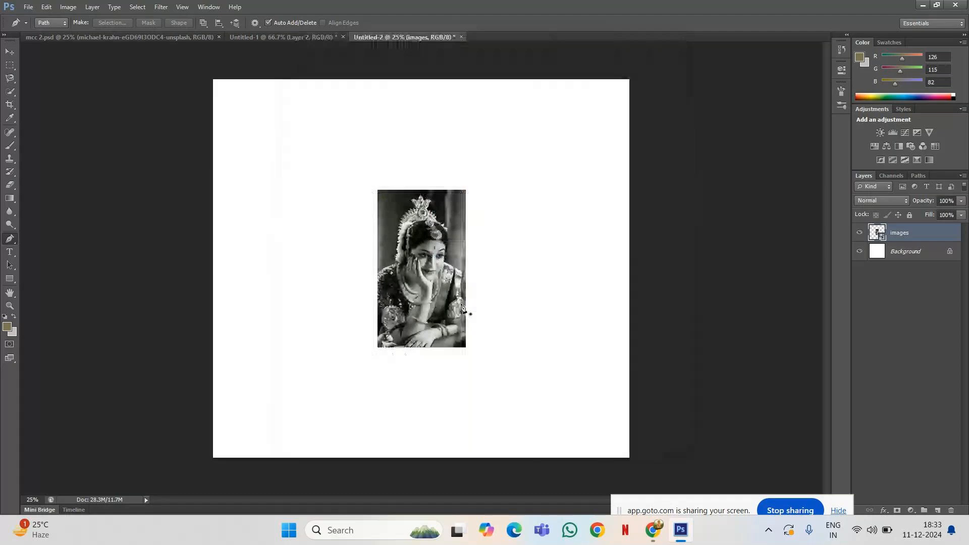
- Enlarge the placed Mahanati portrait to the full height of the canvas, and delete its layer
key(ctrl+t)
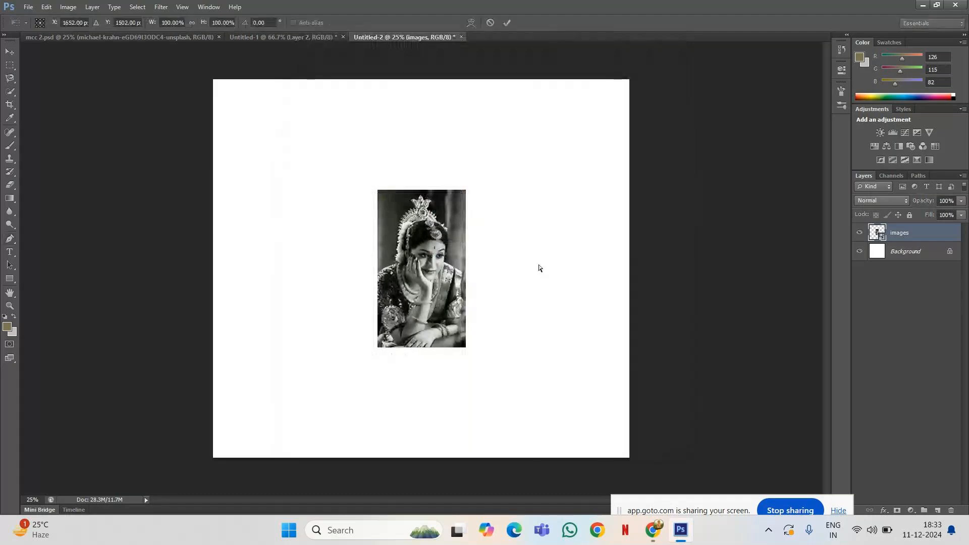
drag(468, 351, 536, 472)
drag(480, 412, 410, 302)
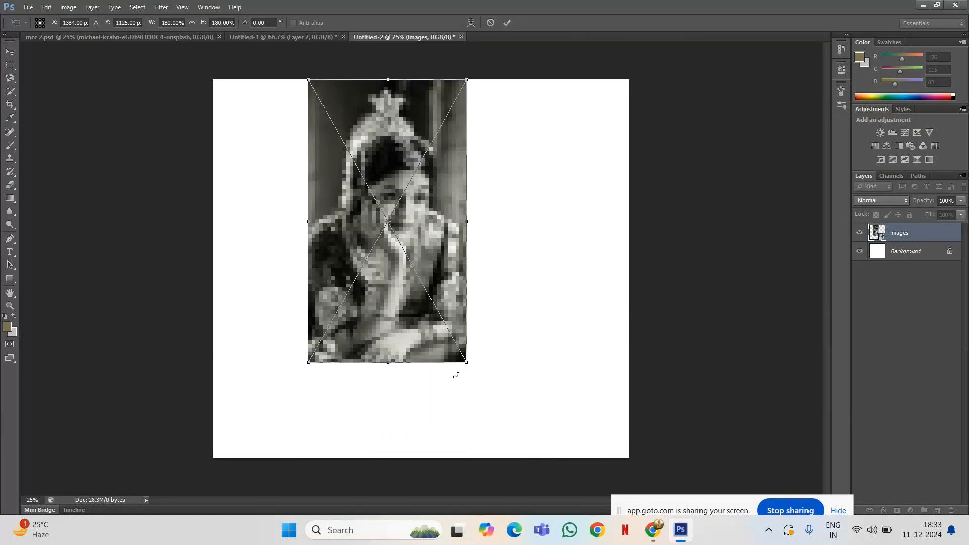
drag(467, 365, 539, 452)
key(Return)
key(p)
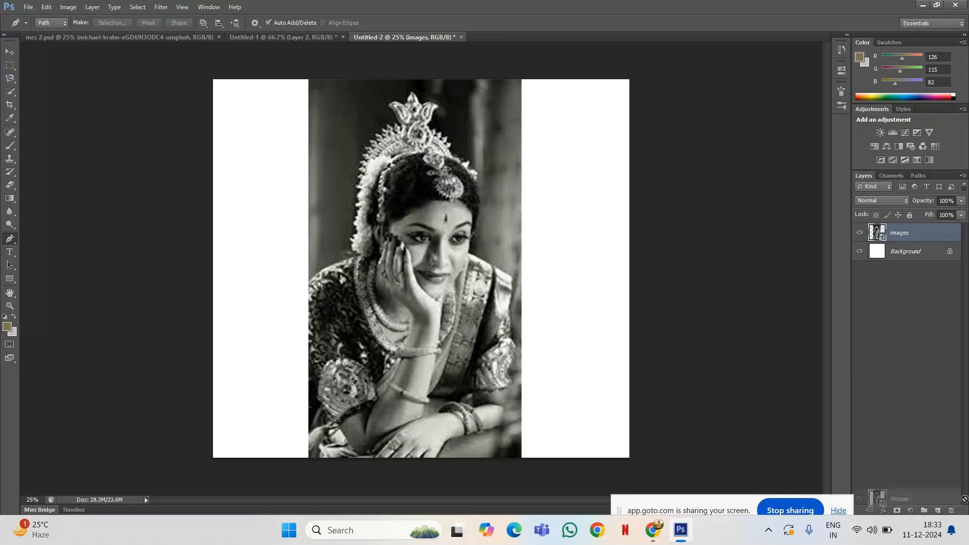
key(Delete)
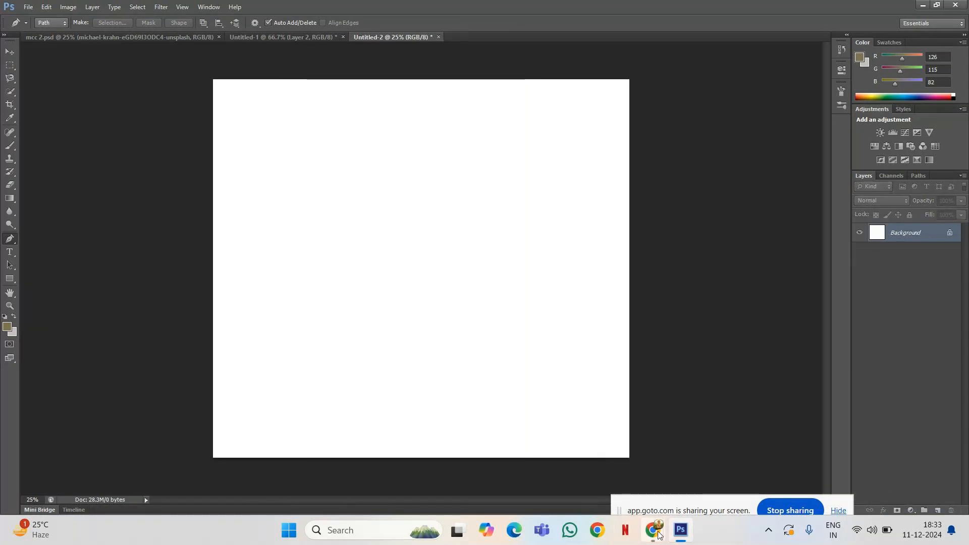
- Switch to Chrome, close the mahanati search tab and close the open black hat photo on Unsplash
mouse_move(652, 531)
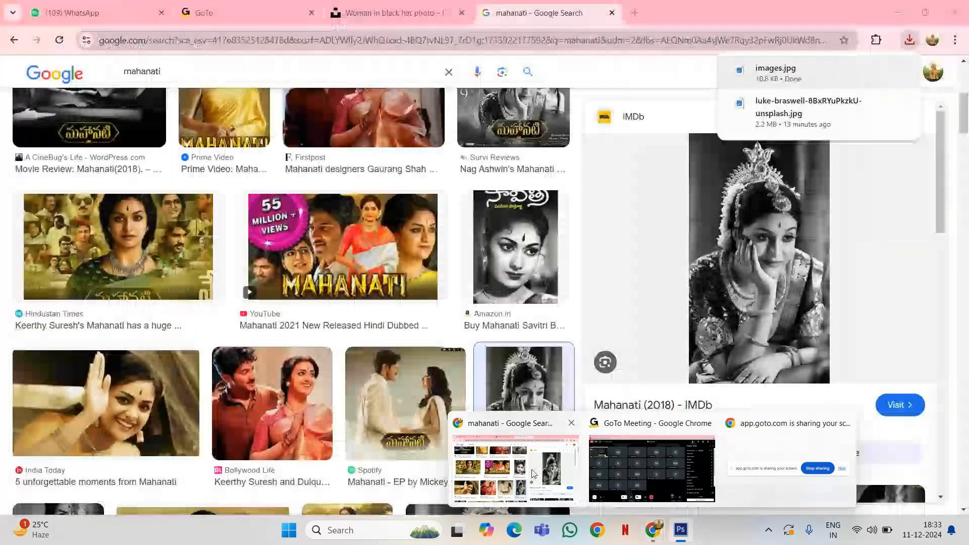
click(532, 474)
key(ctrl+w)
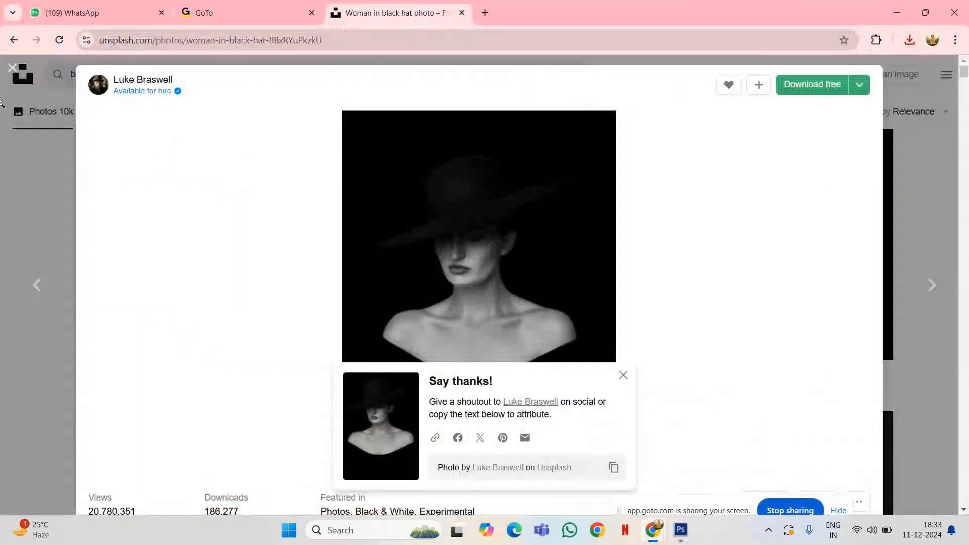
click(12, 67)
- Search Unsplash for "barathanatyam dancer" and look through the photo results for a suitable image
triple_click(147, 77)
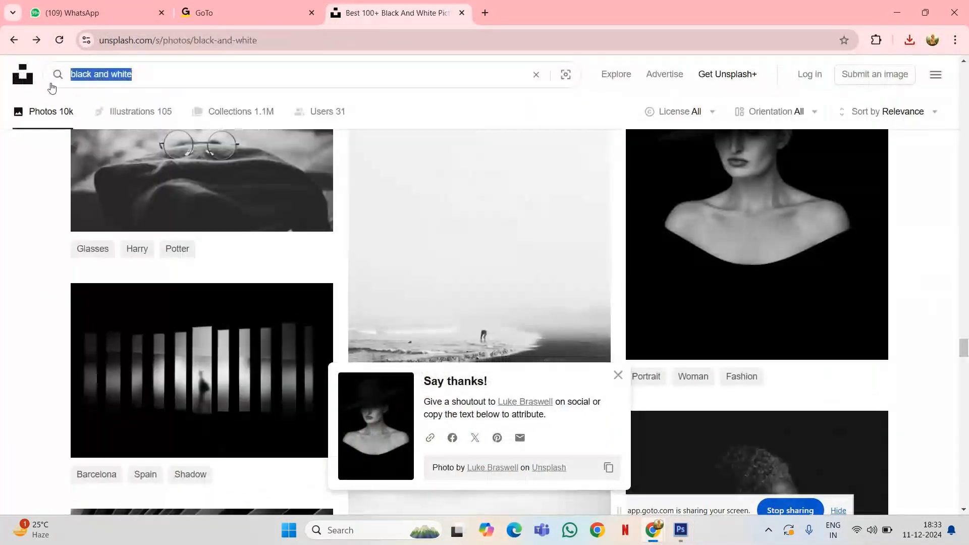
key(BackSpace)
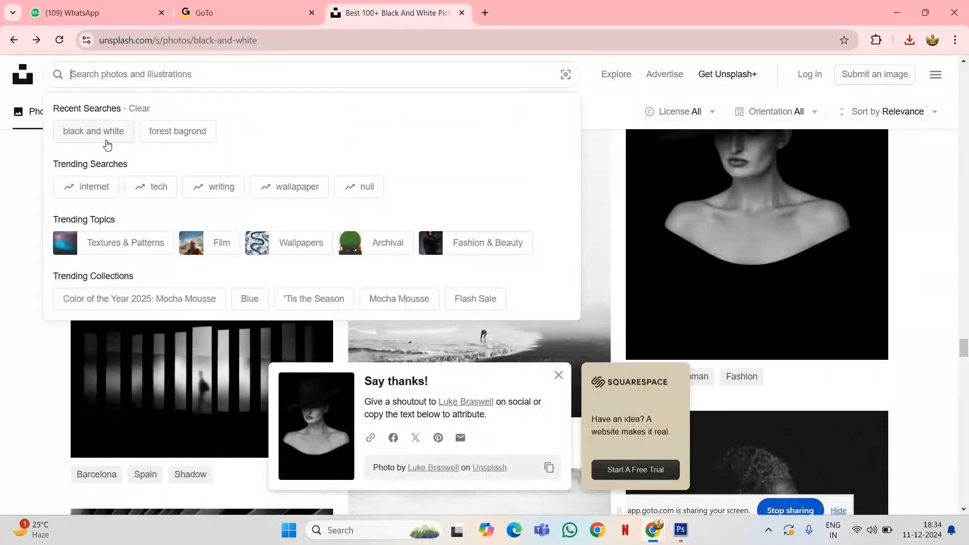
text(barathanatyam)
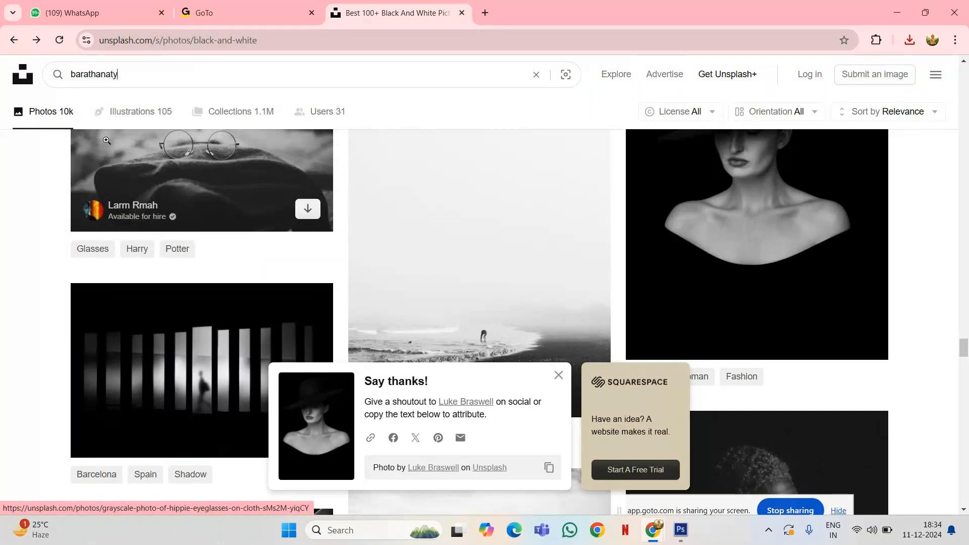
text( dam)
key(BackSpace)
text(ncer)
key(Return)
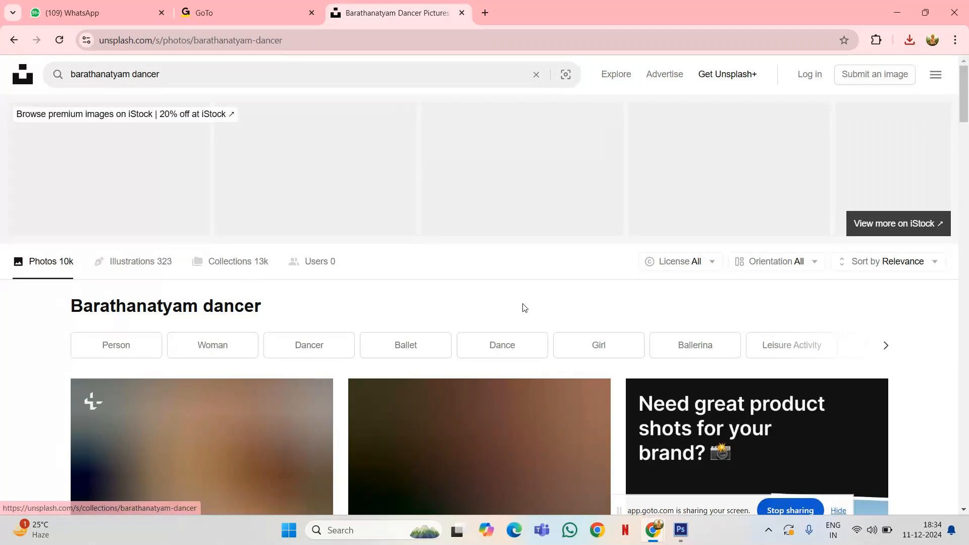
scroll(523, 304, down, 3)
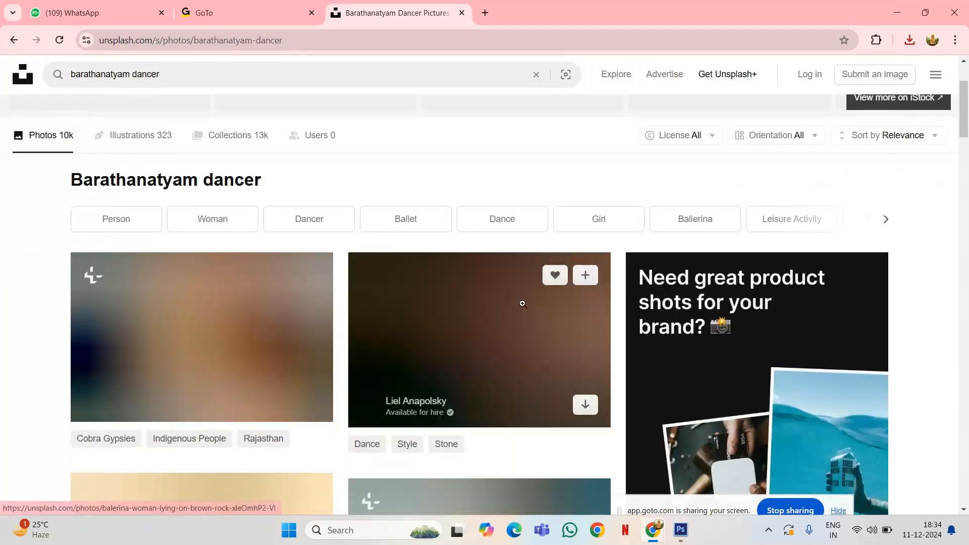
scroll(522, 304, down, 5)
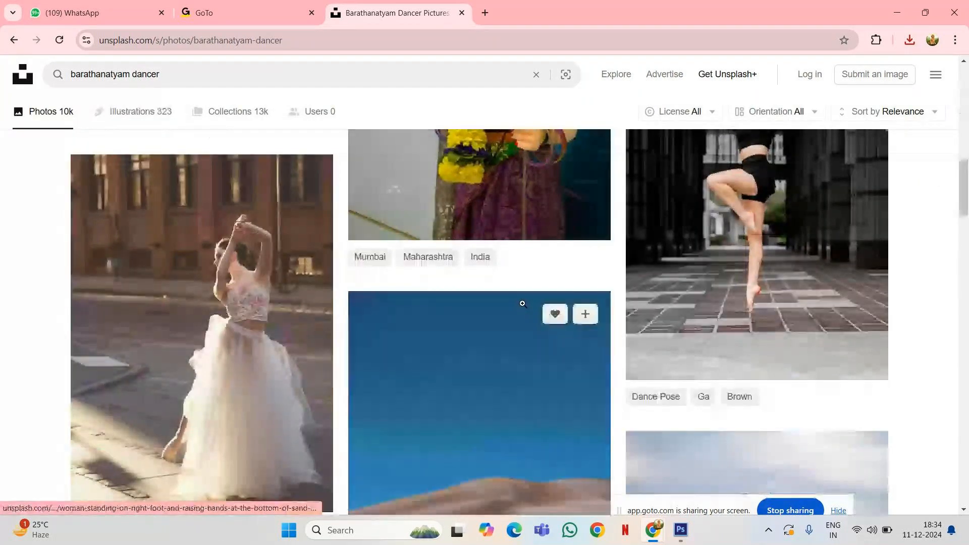
scroll(523, 304, down, 5)
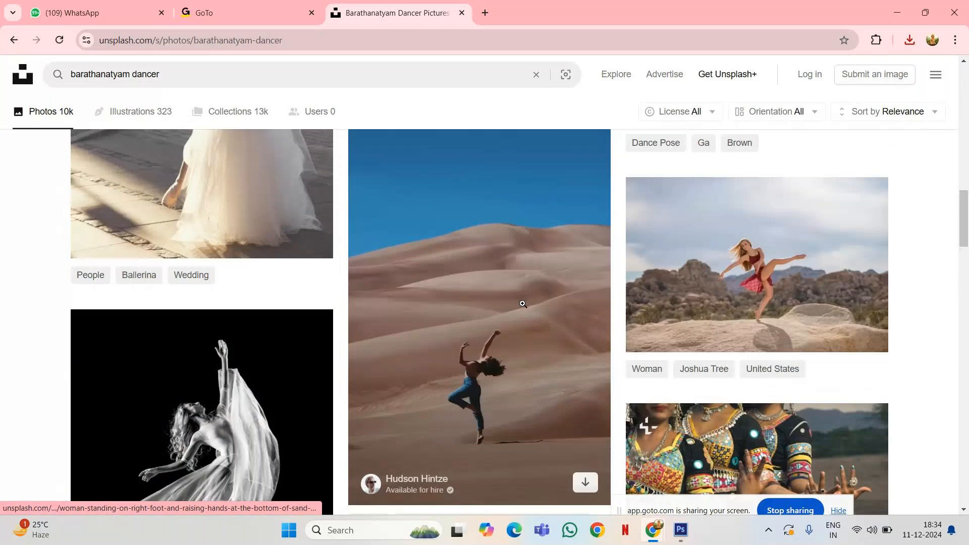
scroll(523, 304, down, 10)
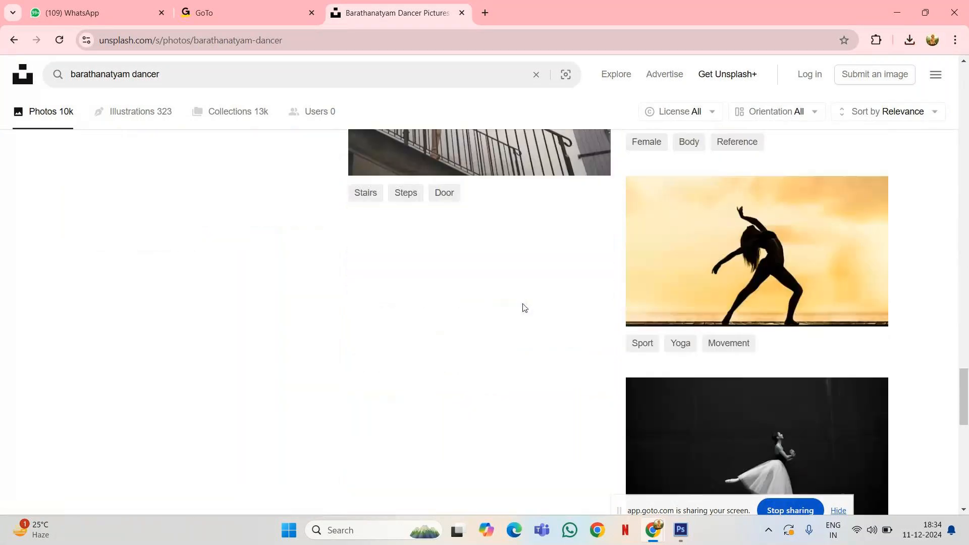
scroll(523, 304, down, 8)
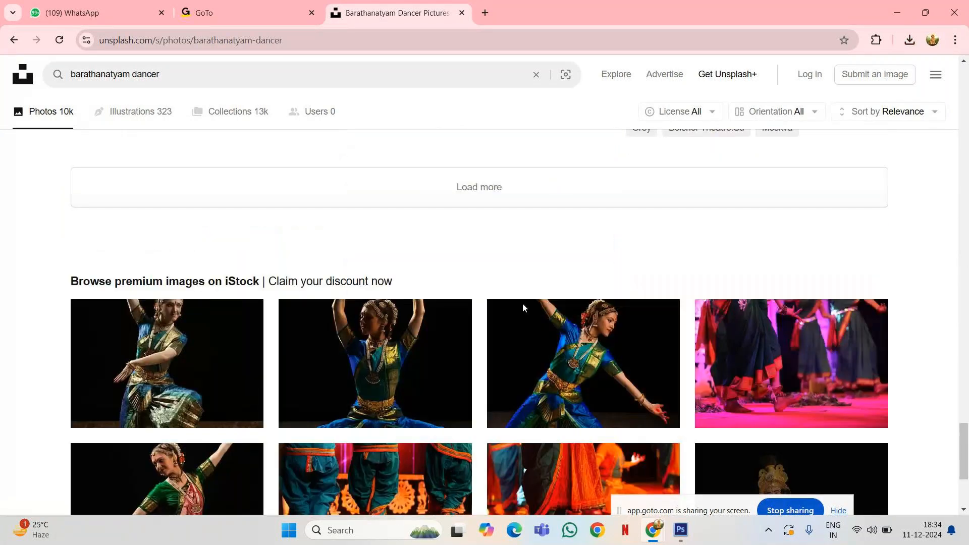
scroll(523, 307, down, 1)
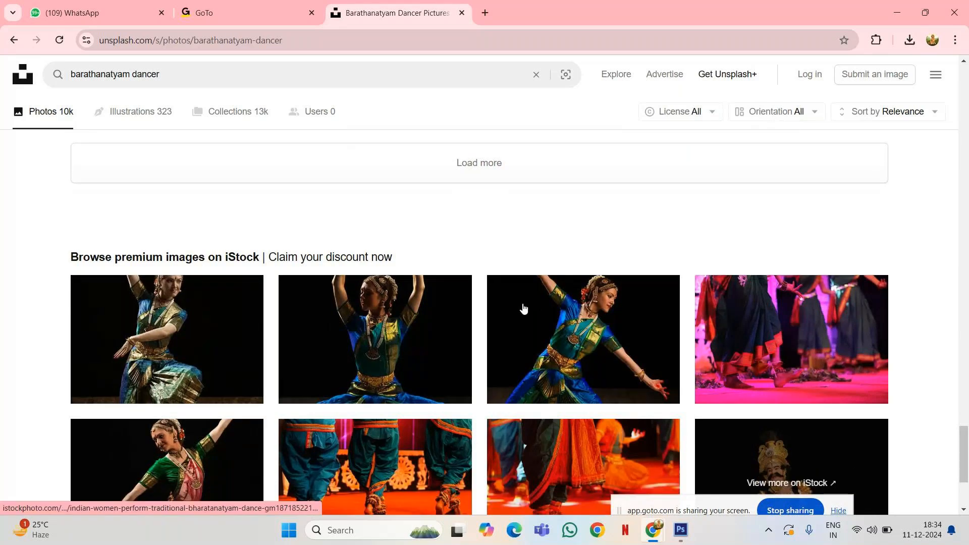
- Search Google in a new browser tab for "bharatanatyam photo poses" and show the image results
key(ctrl+t)
click(422, 225)
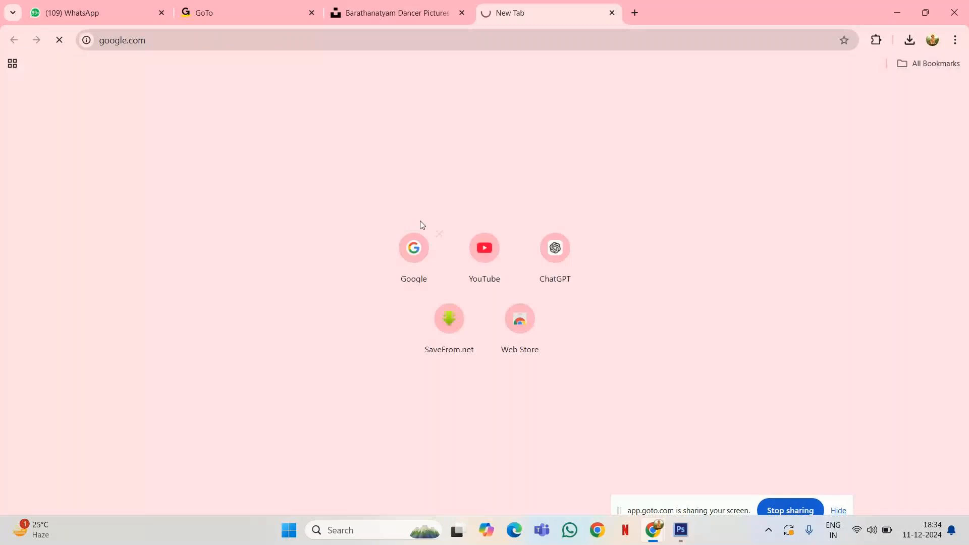
text(bart)
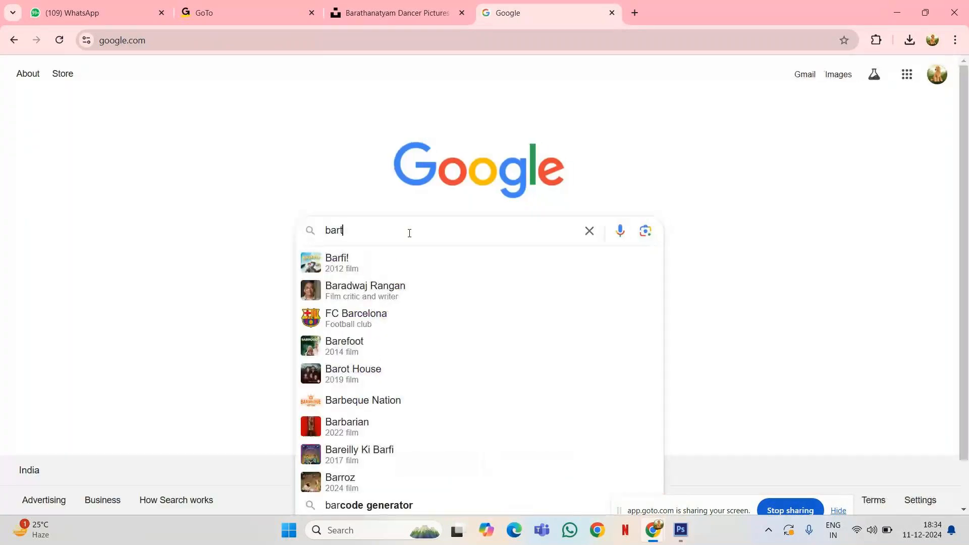
text(hanatya)
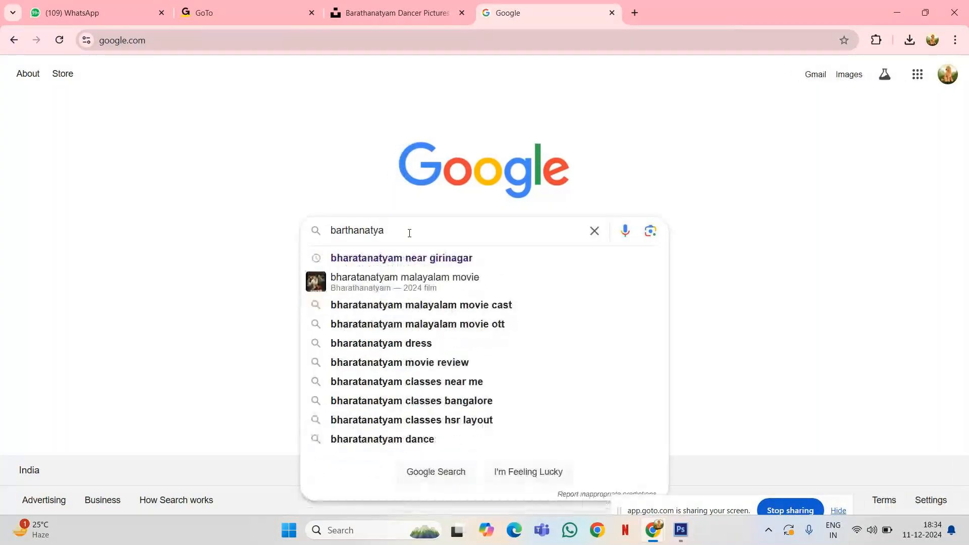
text( da)
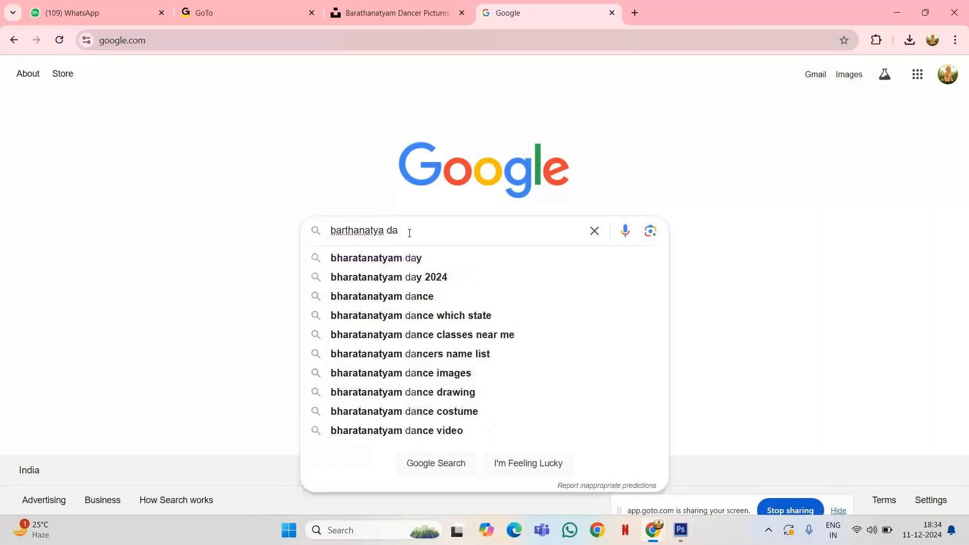
text(n)
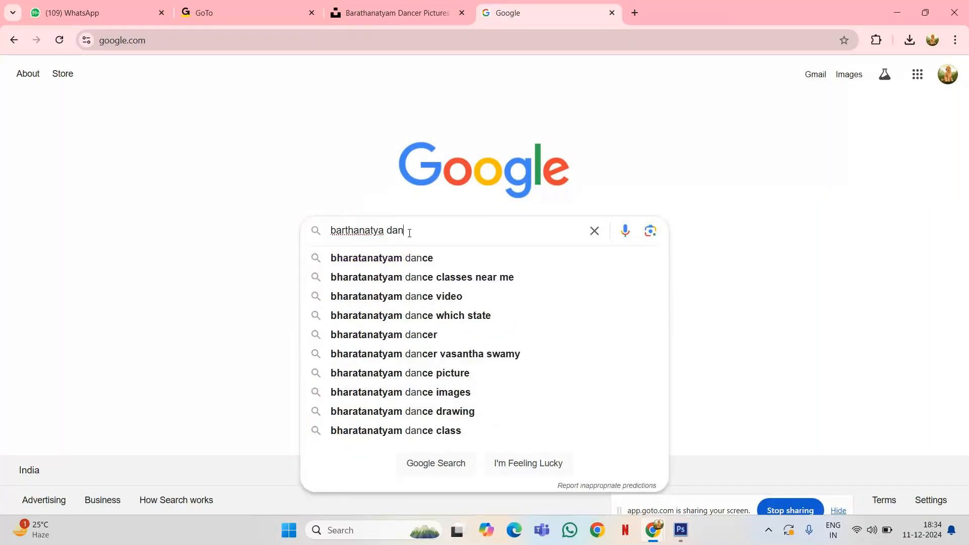
key(BackSpace)
key(BackSpace)
key(BackSpace)
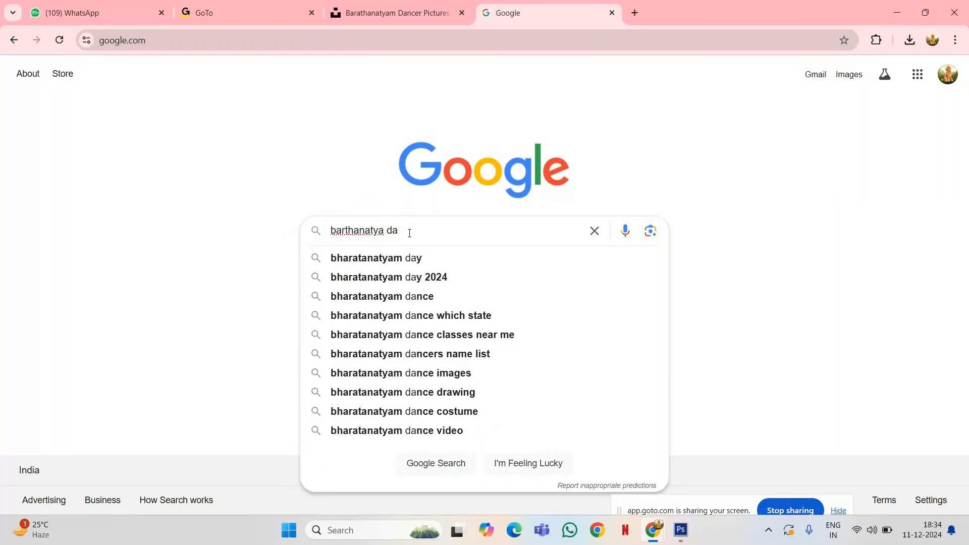
text(p)
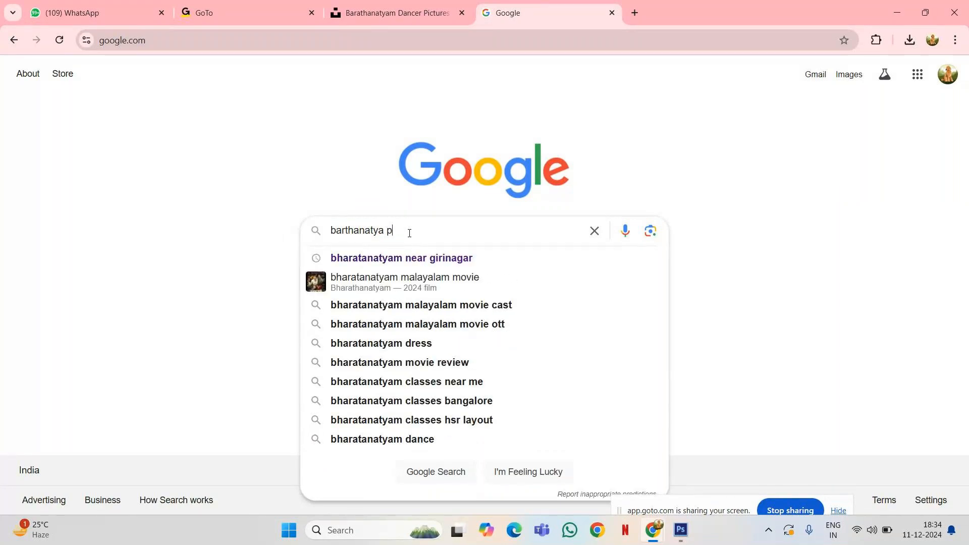
text(h)
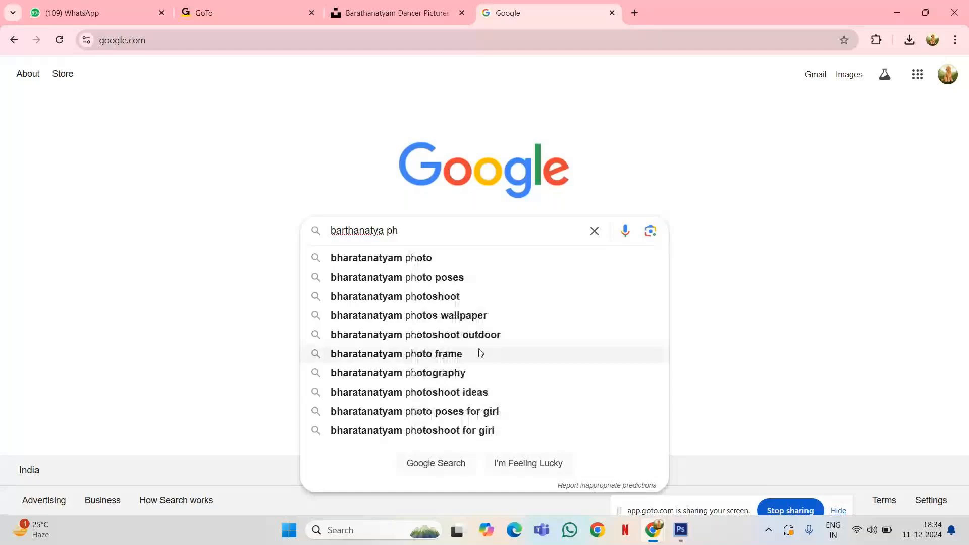
click(477, 280)
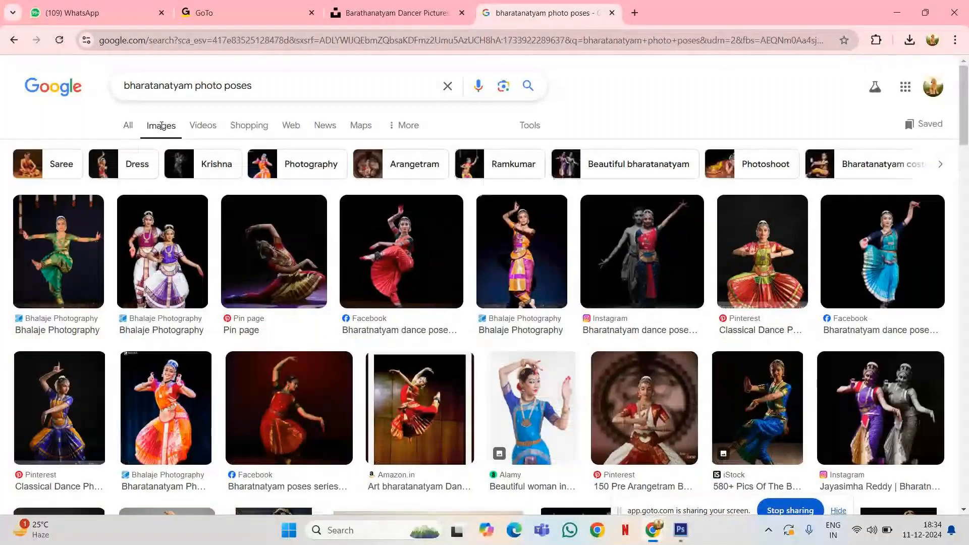
- Browse the image results and preview the Adobe Stock photo of the seated dancer in the red and green costume
scroll(363, 272, down, 1)
scroll(363, 273, down, 3)
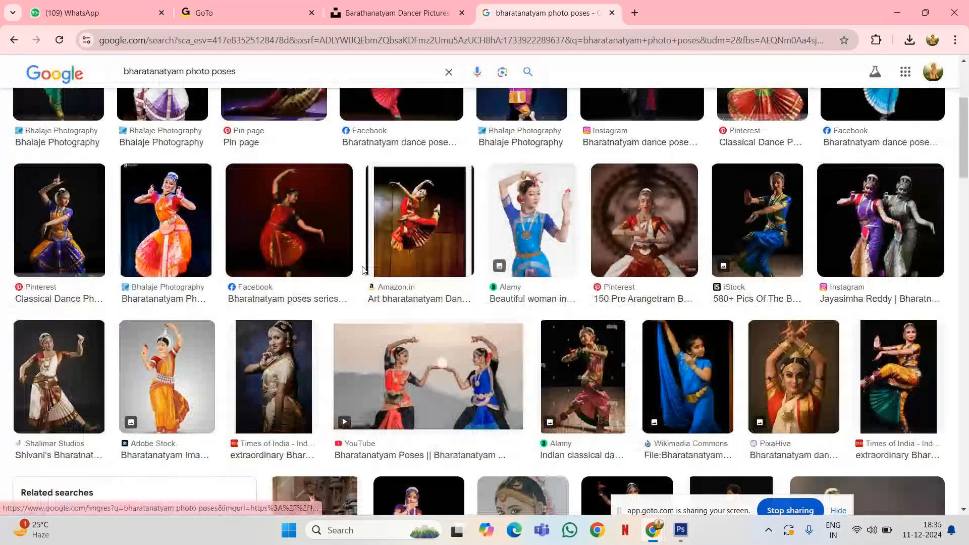
scroll(363, 270, down, 3)
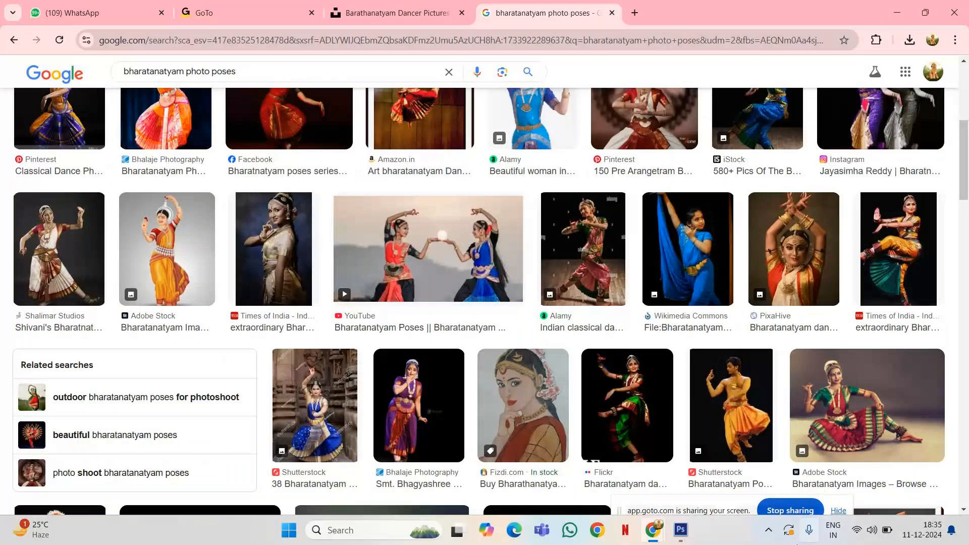
click(850, 406)
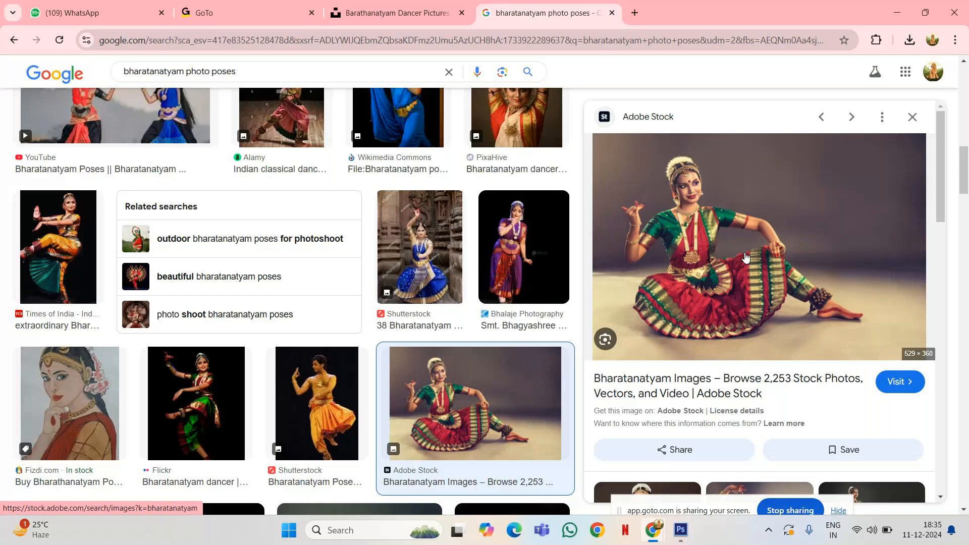
scroll(746, 258, down, 5)
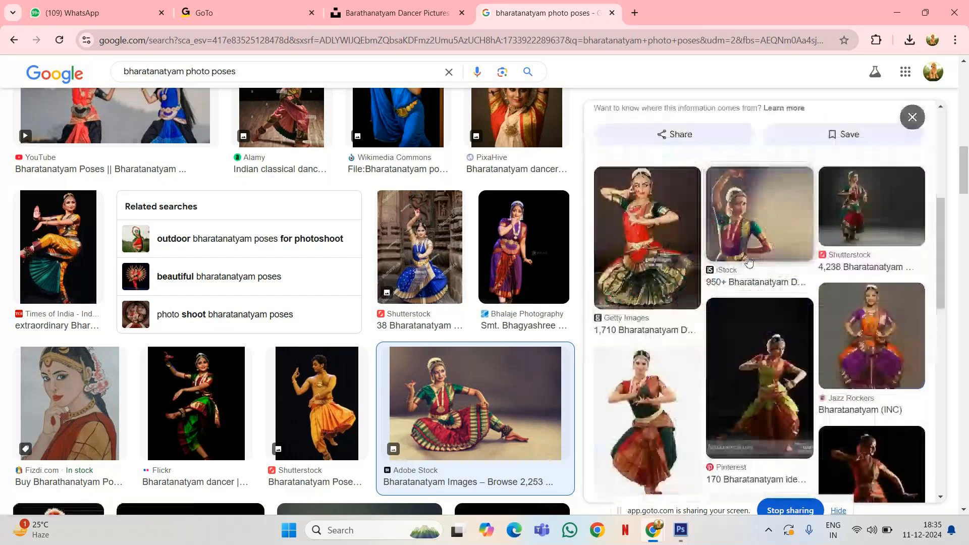
scroll(748, 261, up, 5)
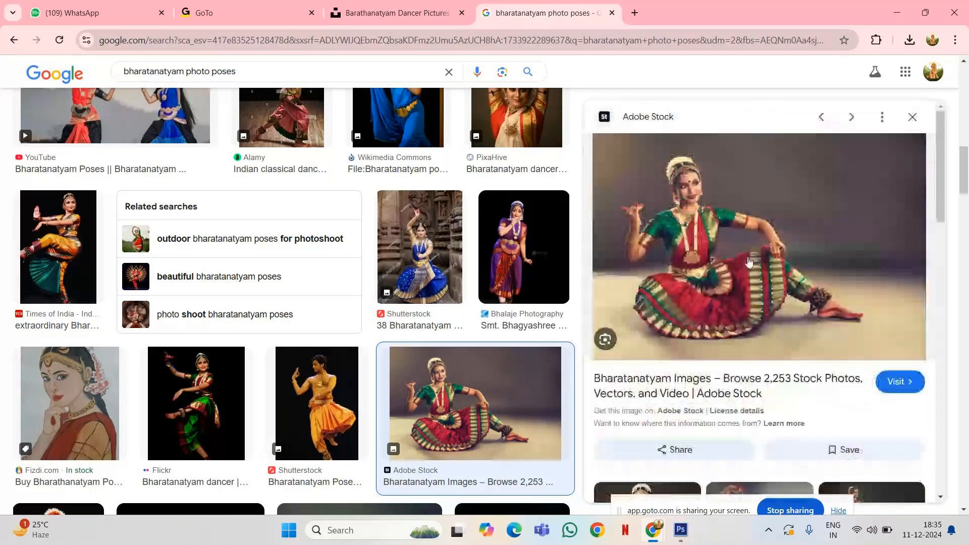
- Save the seated dancer image under its suggested file name and place it at its original size in the blank Photoshop document
right_click(748, 261)
click(795, 449)
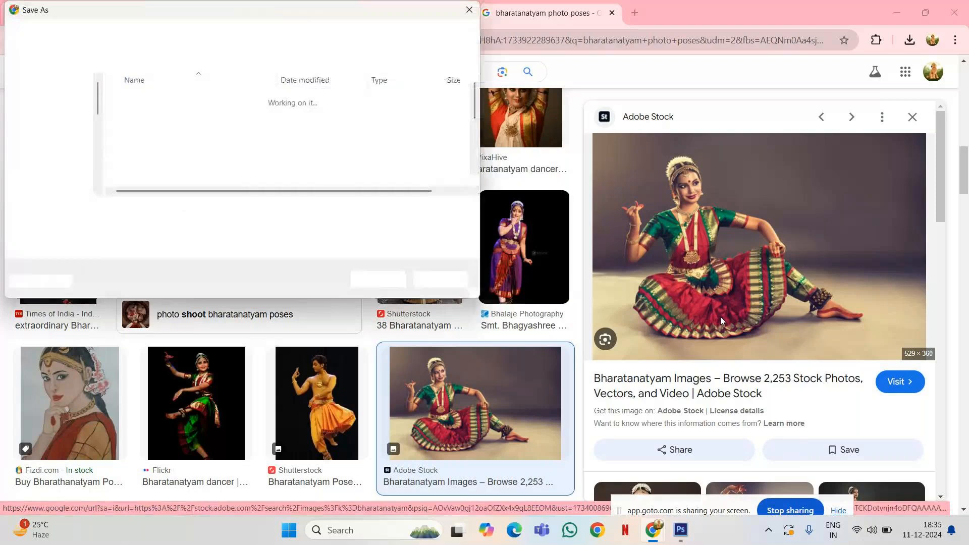
key(Return)
drag(828, 75, 355, 199)
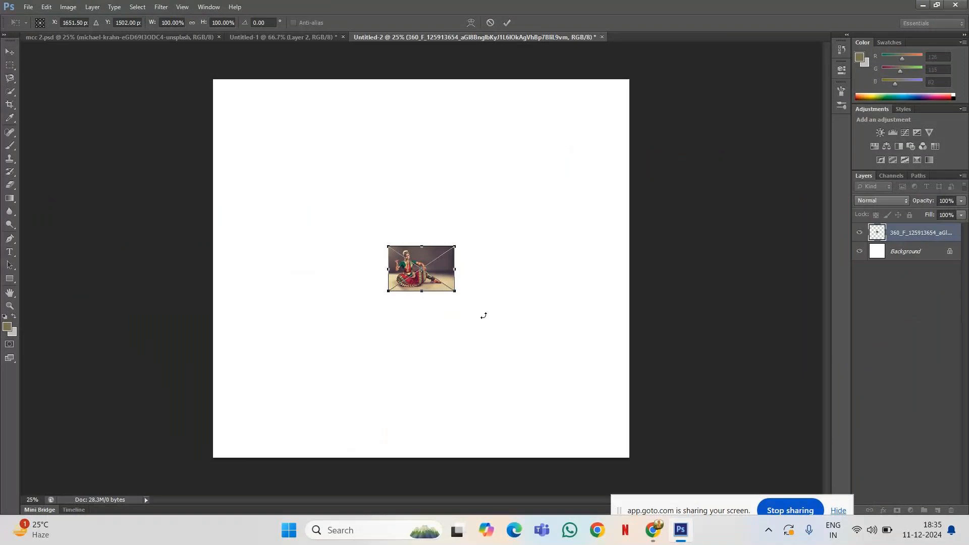
key(Return)
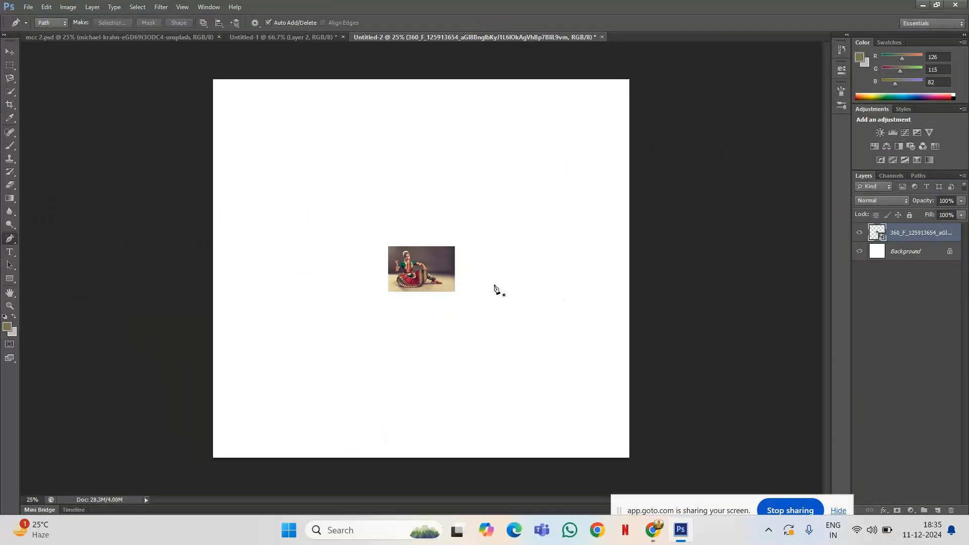
- Delete the placed dancer photo's layer and switch back to the Bharatanatyam image results in Chrome
drag(955, 340, 952, 510)
mouse_move(607, 532)
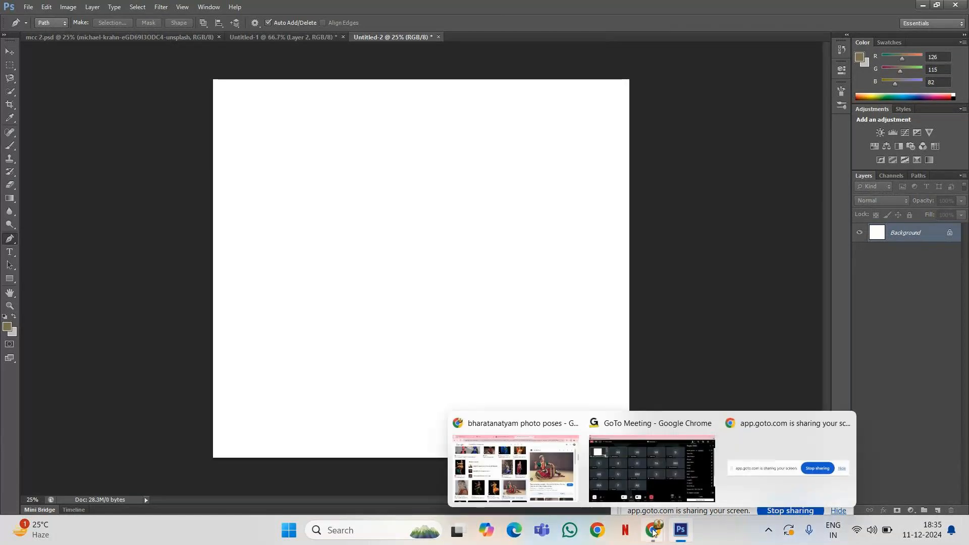
click(528, 467)
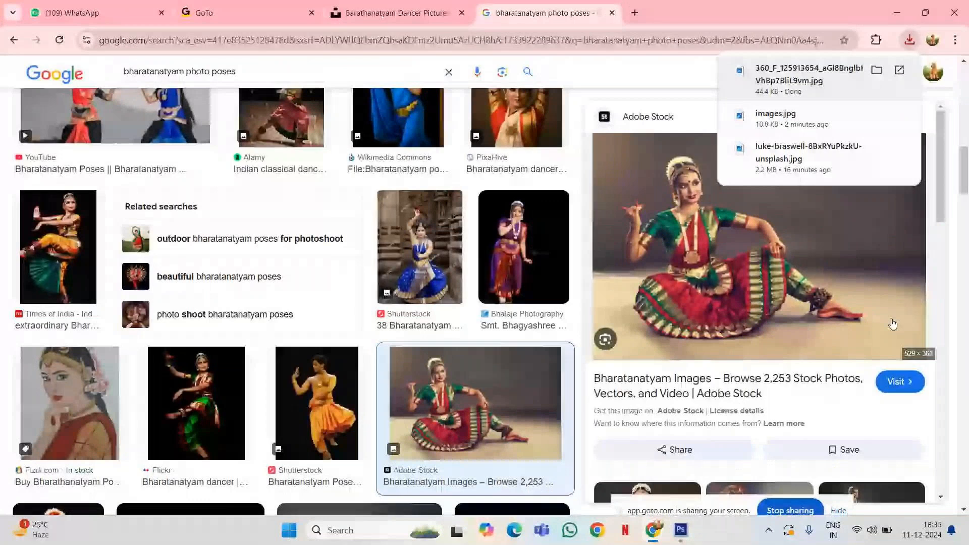
- Look through the related images and the rest of the Bharatanatyam image results for another dancer photo
scroll(892, 324, down, 10)
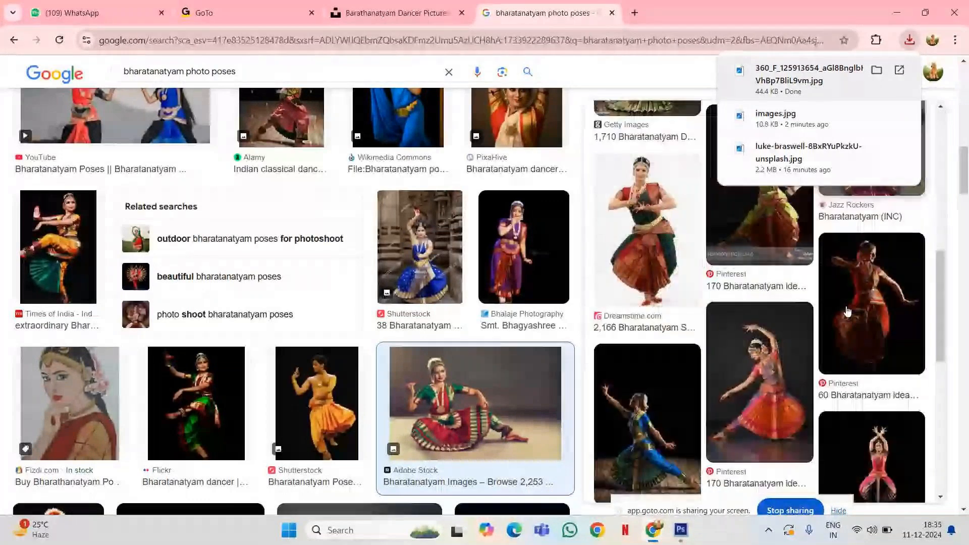
scroll(449, 327, down, 5)
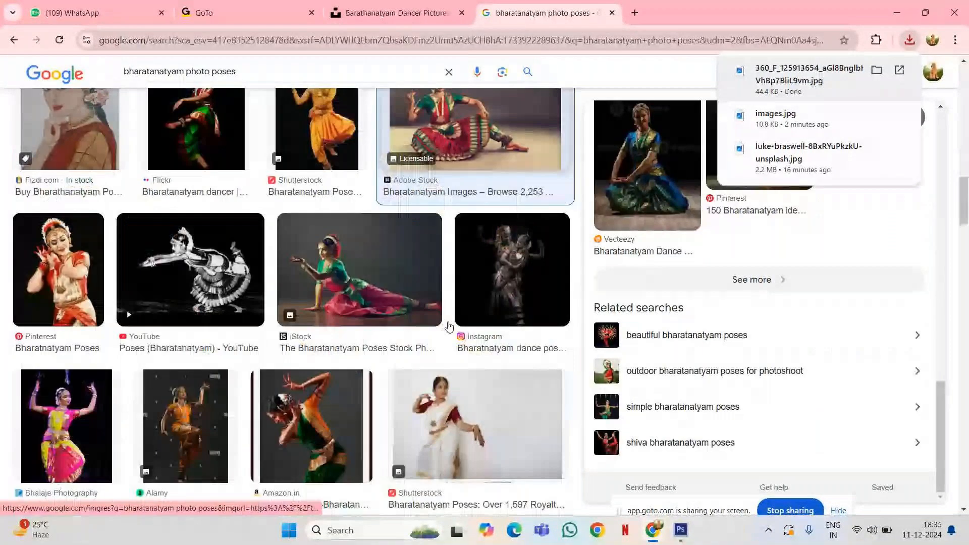
scroll(448, 327, down, 8)
scroll(451, 323, down, 1)
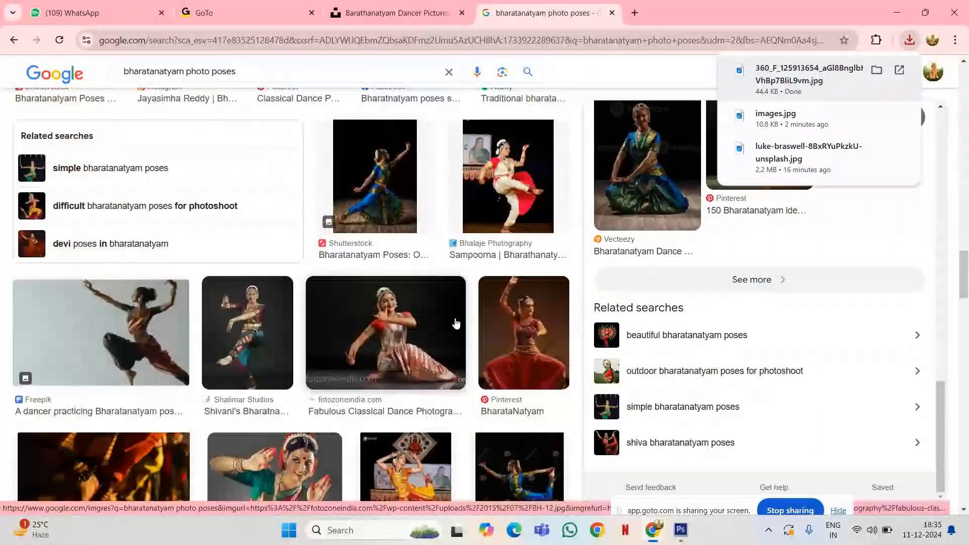
scroll(456, 323, down, 6)
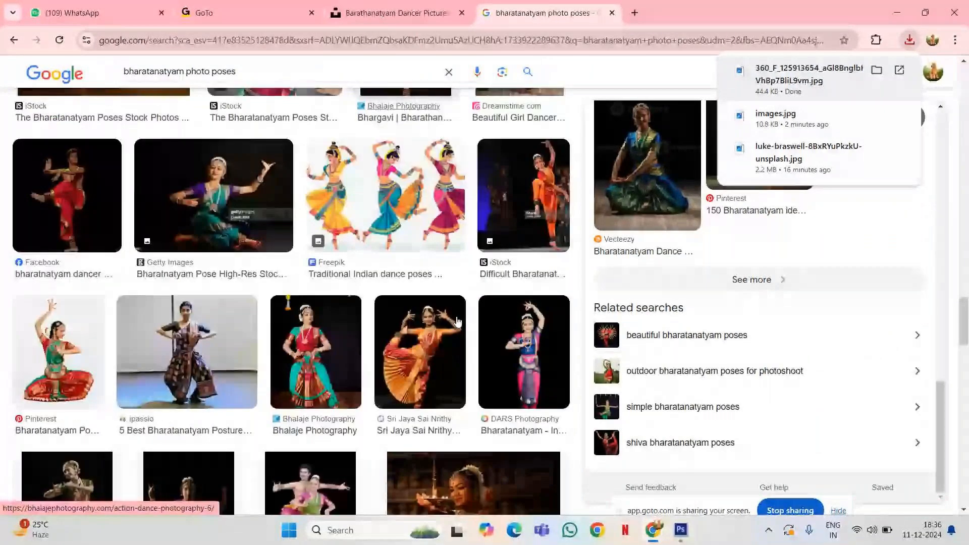
scroll(457, 322, up, 6)
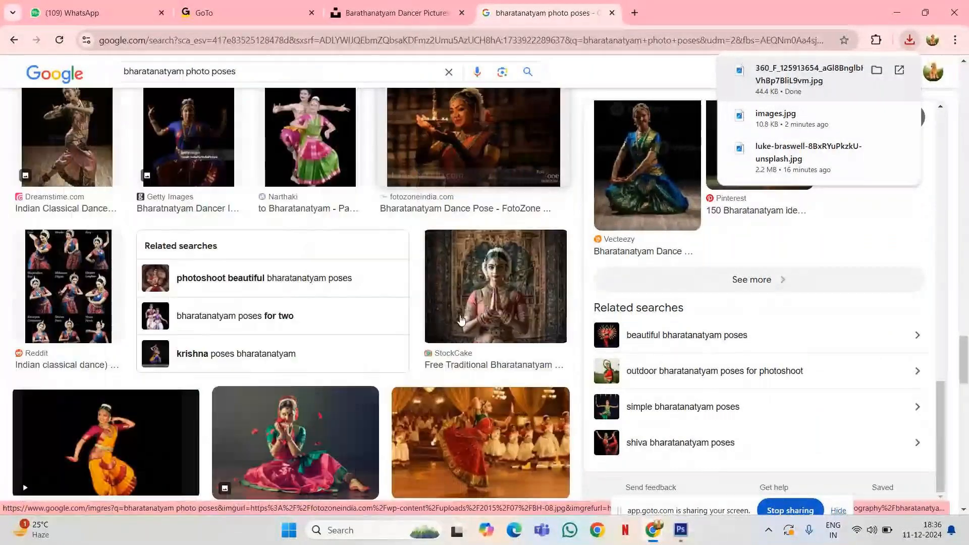
scroll(462, 320, down, 4)
scroll(469, 318, up, 3)
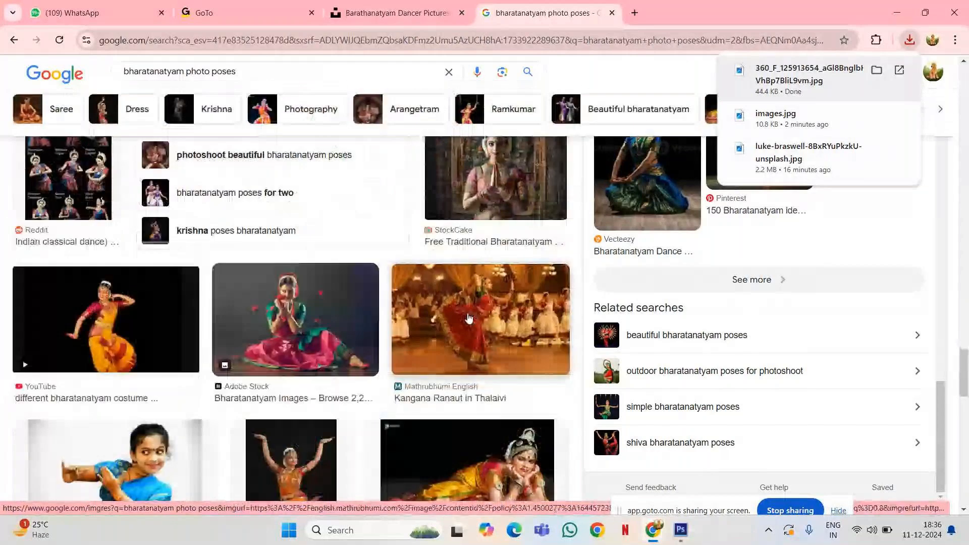
scroll(469, 319, up, 3)
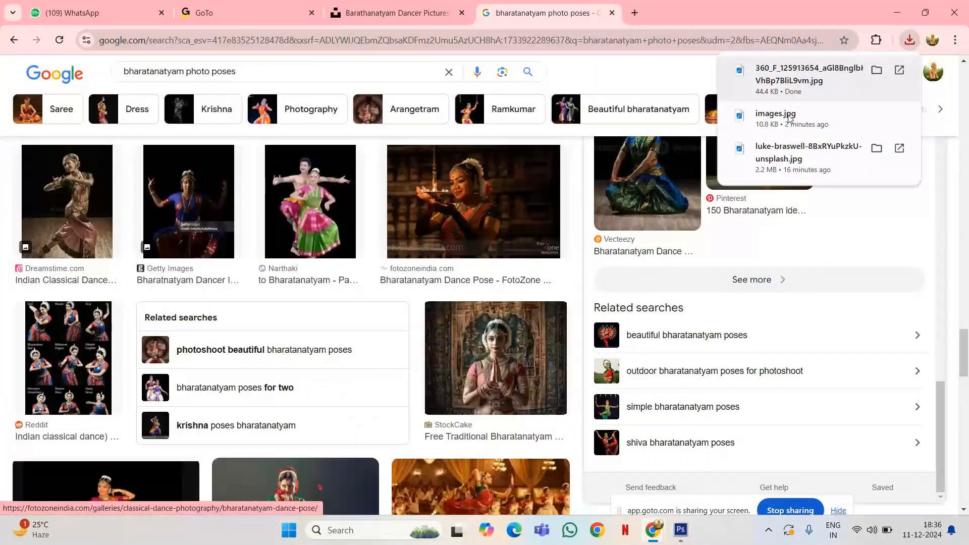
- Return to the Unsplash tab, shorten the search to "barathanatyam" and look over the photo results
click(397, 13)
drag(159, 74, 137, 73)
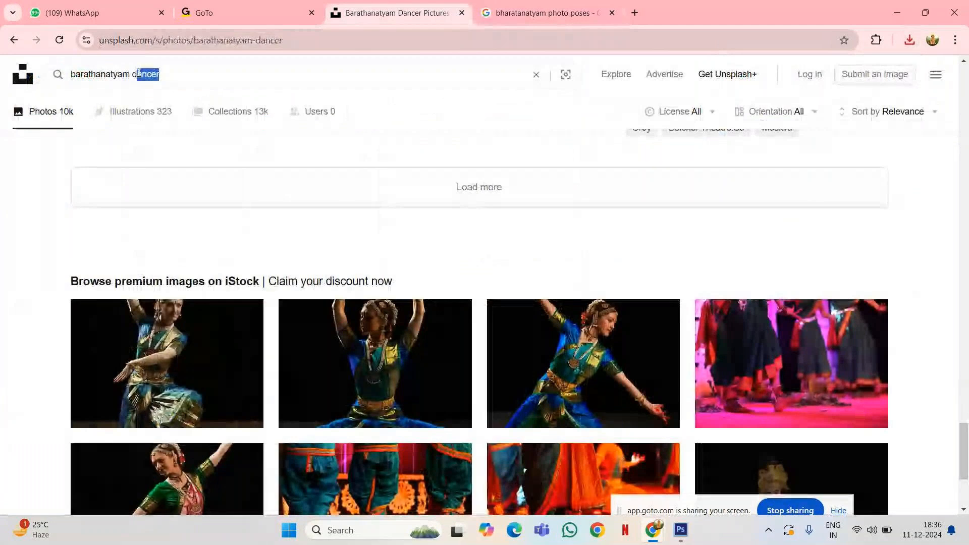
key(BackSpace)
key(BackSpace)
key(BackSpace)
key(Return)
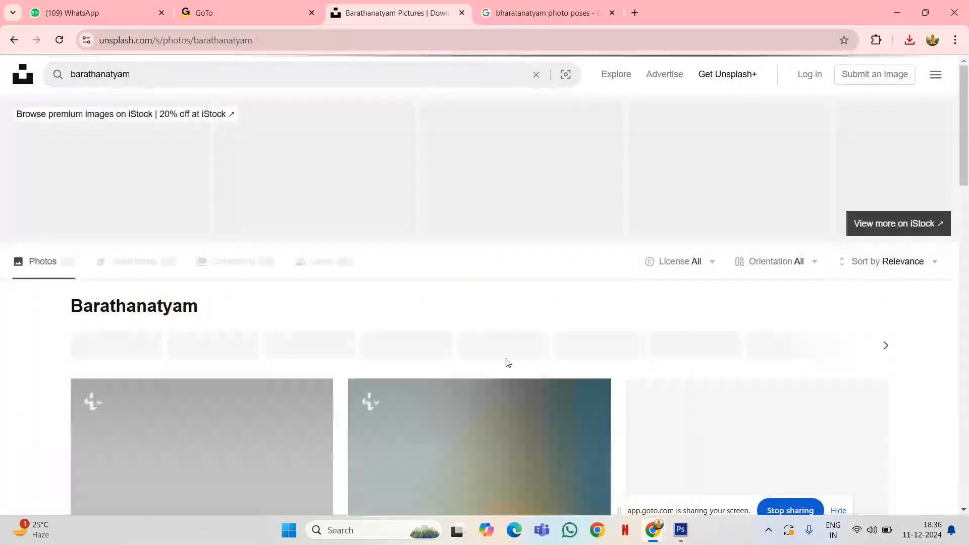
scroll(511, 357, down, 4)
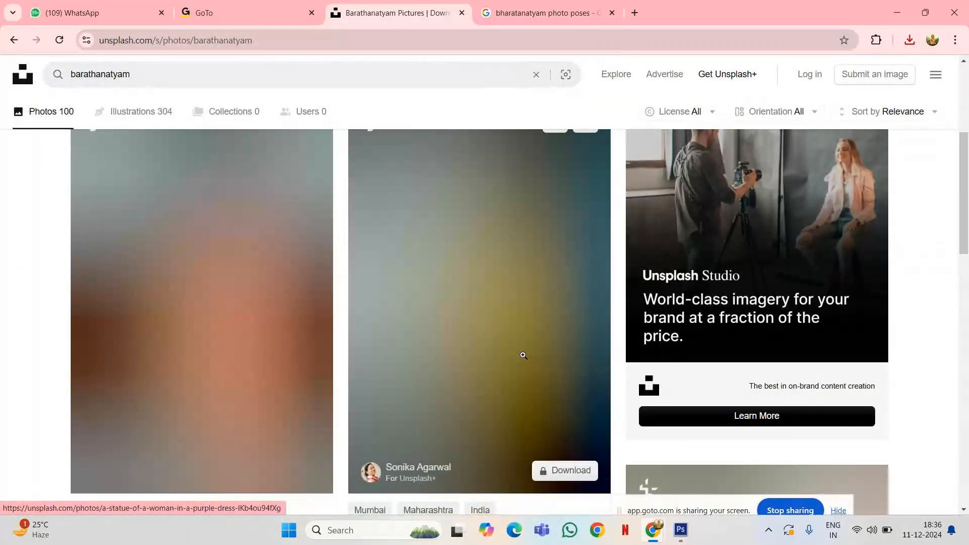
scroll(522, 352, up, 3)
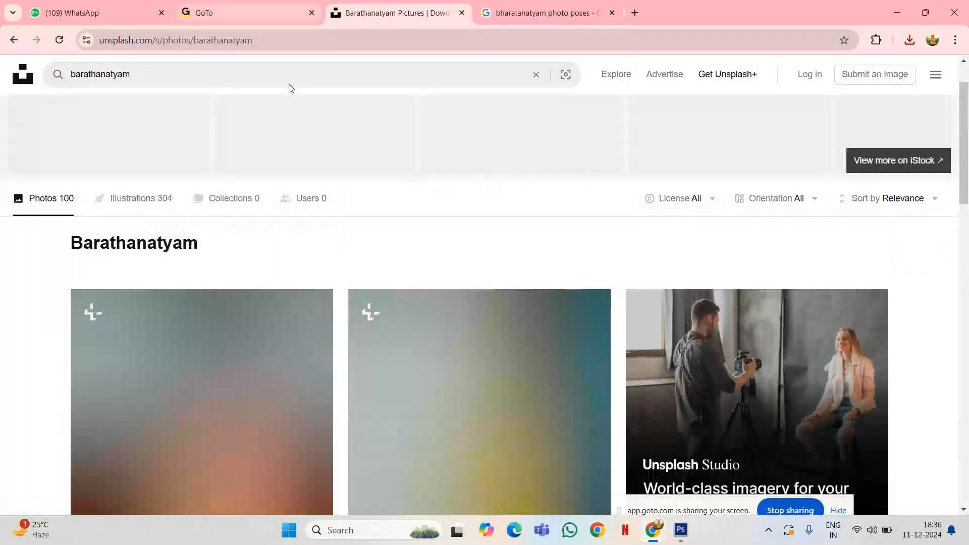
- Check the participants in the GoTo Meeting window and return to the Unsplash photo results
mouse_move(656, 531)
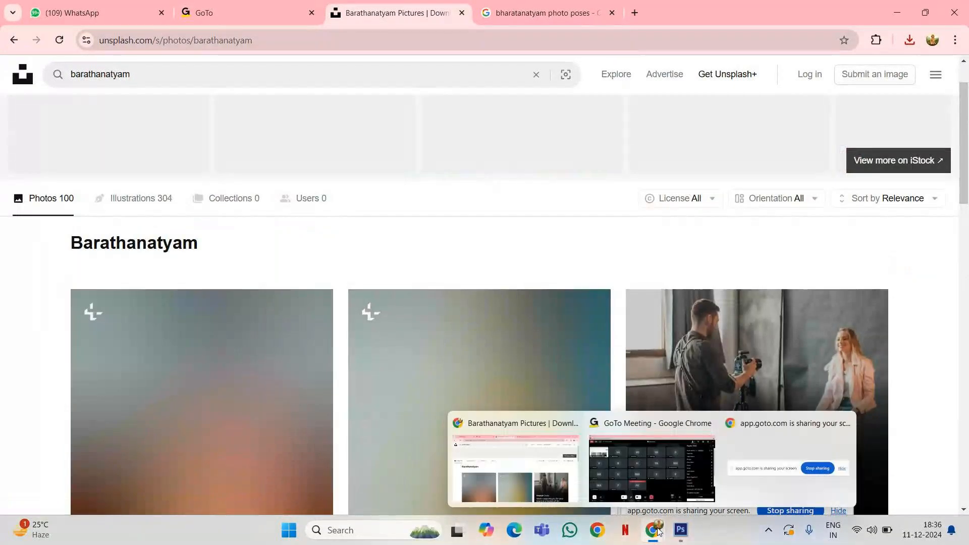
click(641, 483)
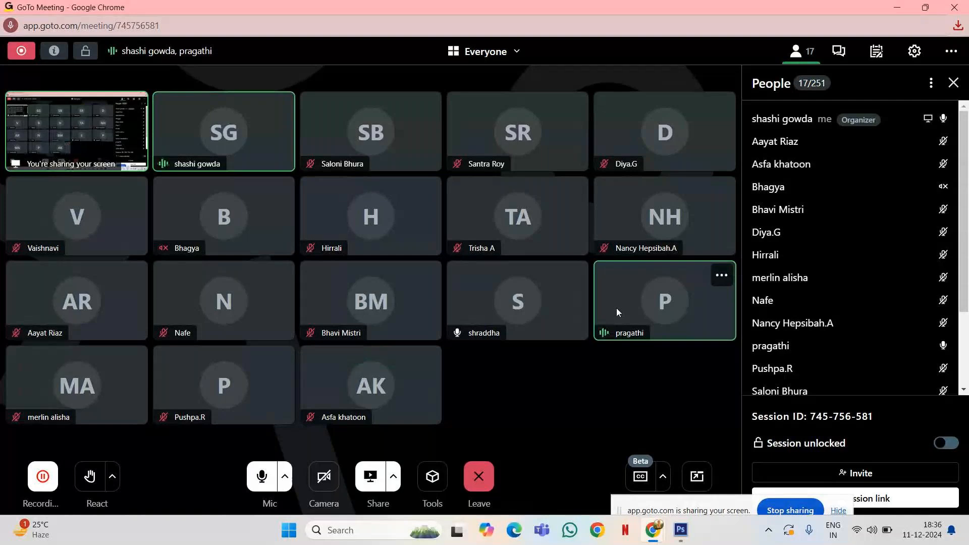
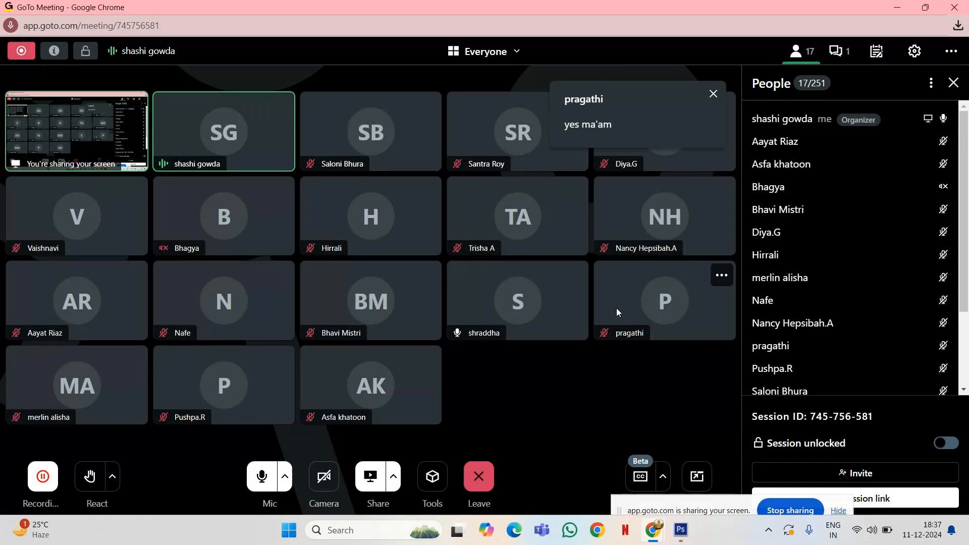
mouse_move(652, 522)
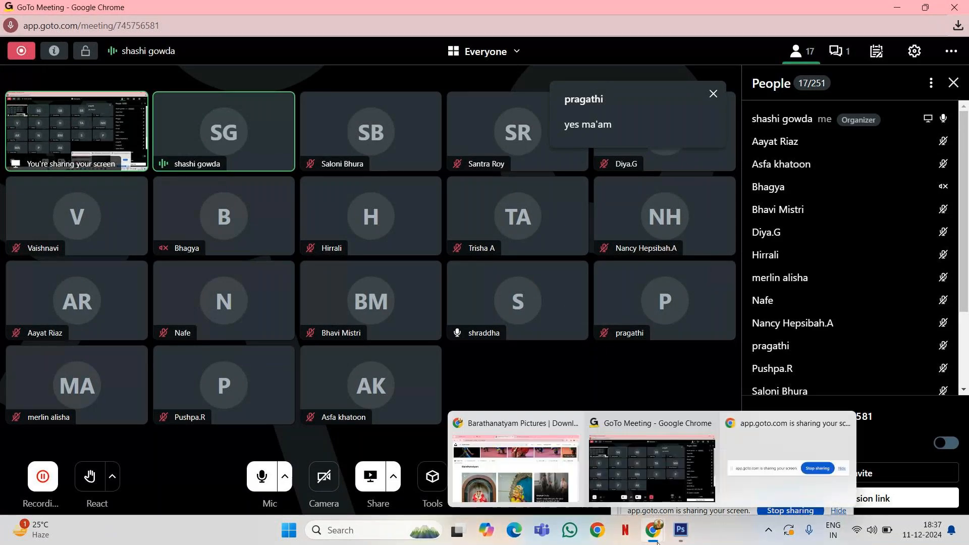
click(499, 474)
scroll(448, 254, up, 1)
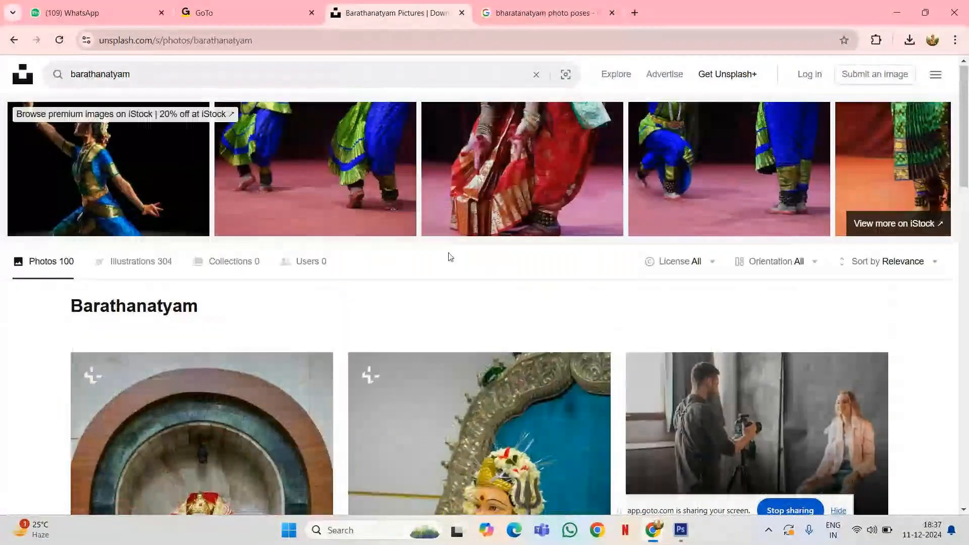
- Replace the current photo search with "indian dress" and run it
double_click(148, 66)
key(BackSpace)
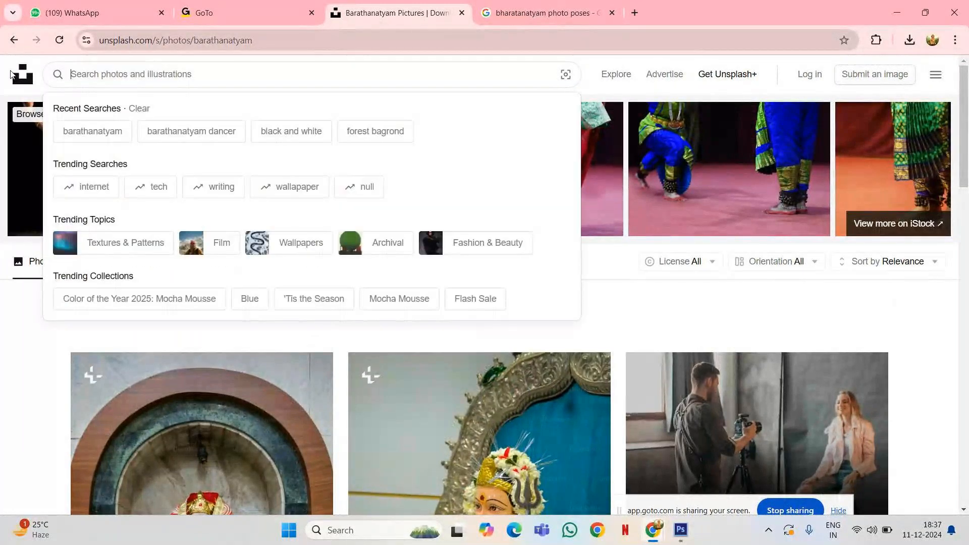
text(indian t)
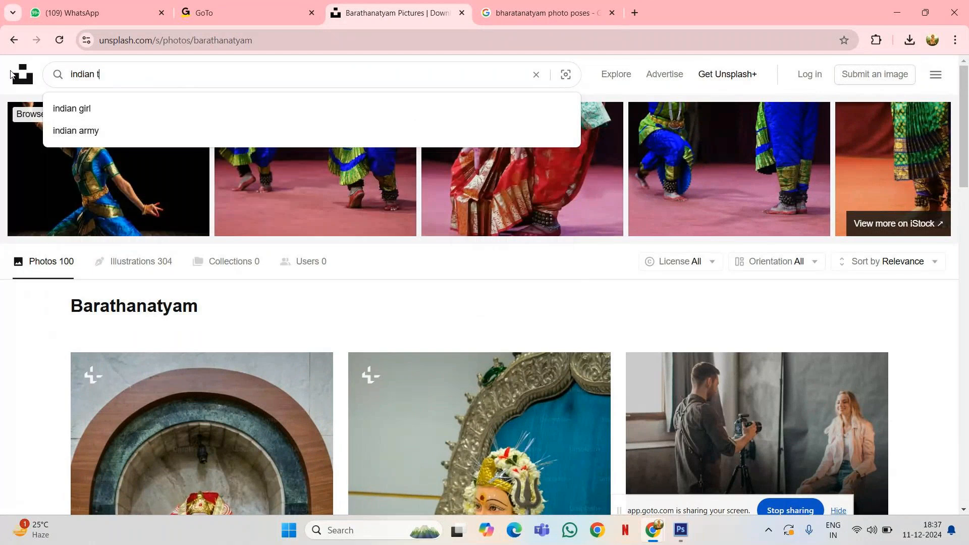
text(radit)
key(BackSpace)
key(BackSpace)
key(BackSpace)
key(BackSpace)
key(BackSpace)
key(BackSpace)
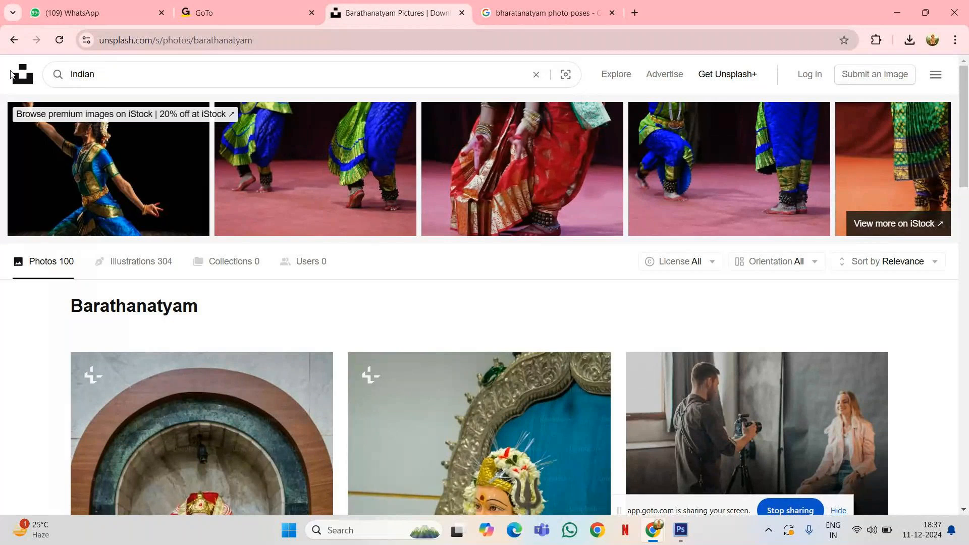
text(dress)
key(Return)
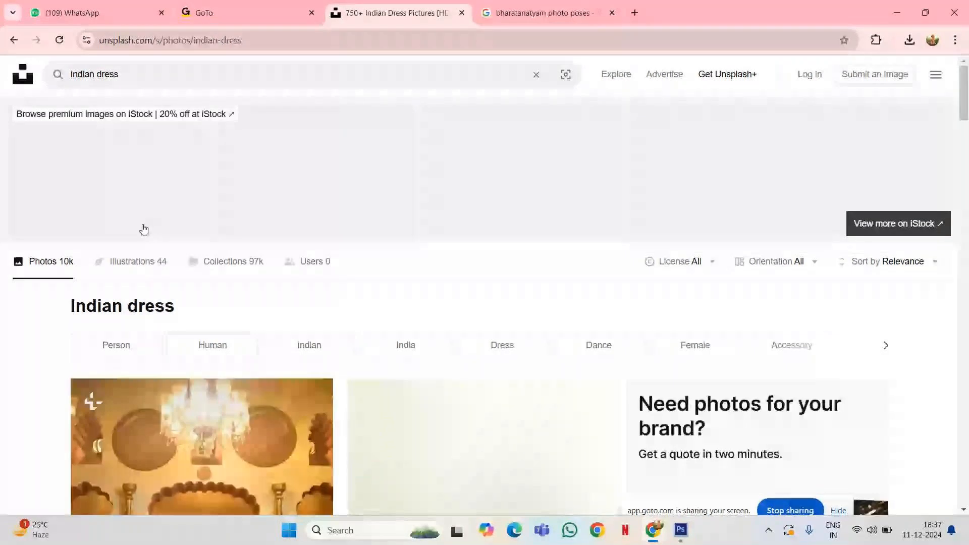
- Open the runway photo of the woman in the red embroidered skirt and look through its related images for a dancer
scroll(144, 230, down, 10)
click(741, 309)
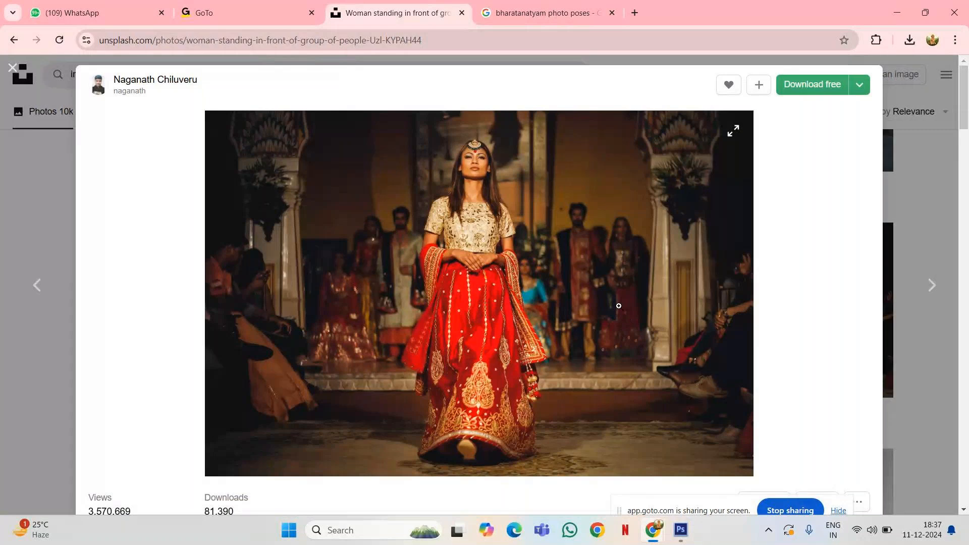
scroll(619, 306, down, 10)
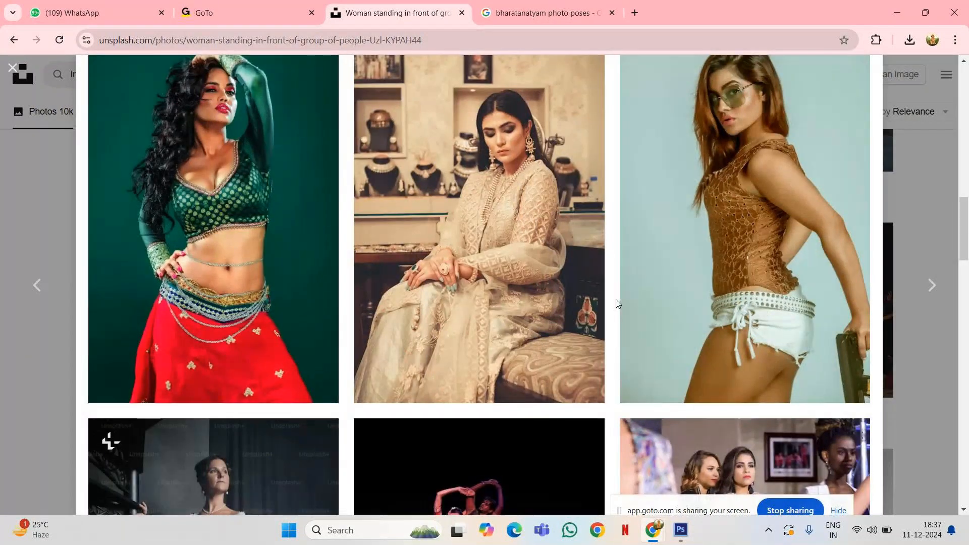
scroll(617, 303, down, 5)
scroll(616, 302, down, 6)
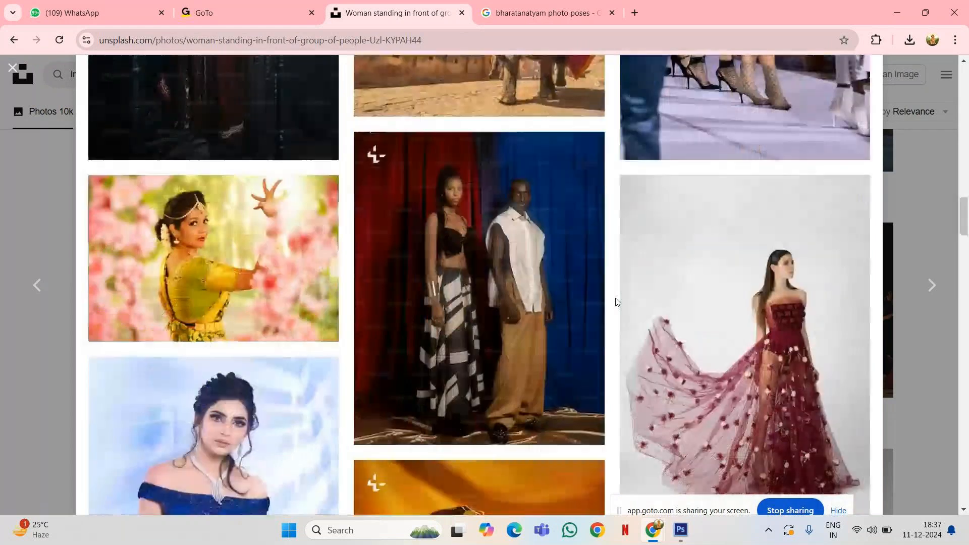
scroll(616, 302, down, 5)
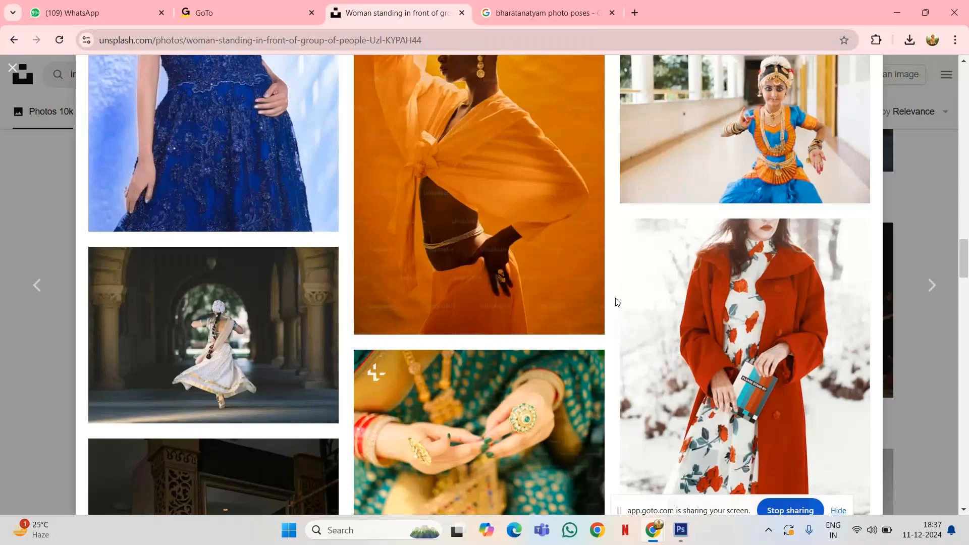
- Open the photo of the girl dancing in a hallway in a blue and orange costume and browse its related images
click(727, 192)
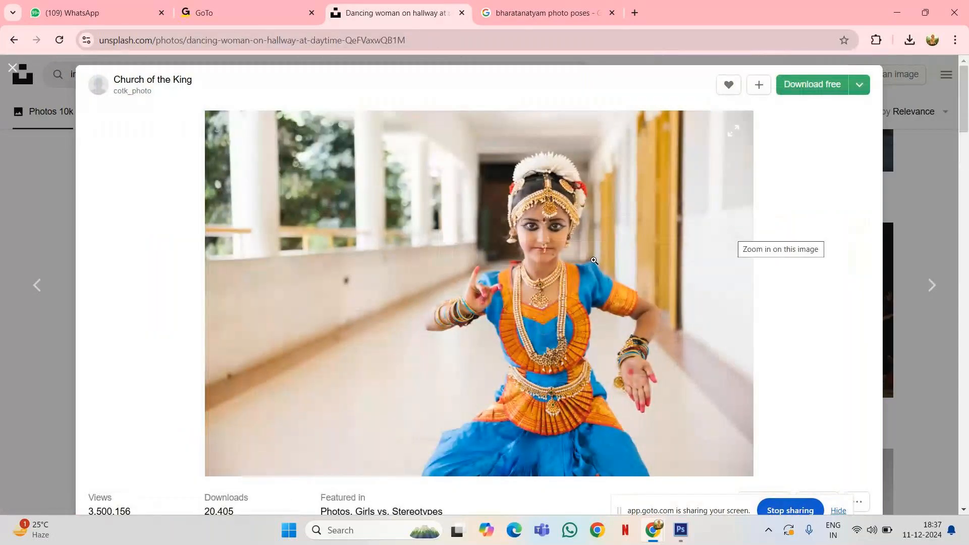
scroll(632, 252, down, 3)
scroll(594, 260, down, 15)
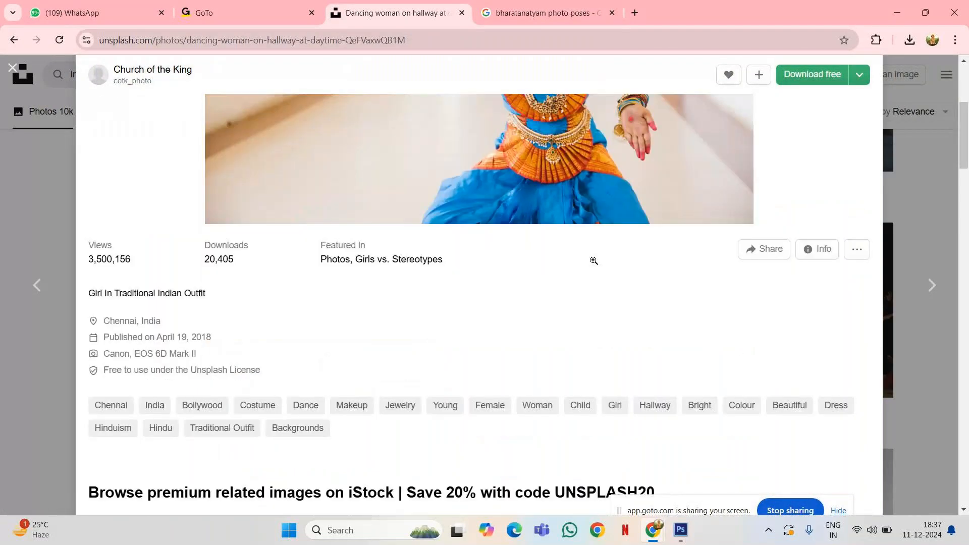
scroll(593, 260, down, 3)
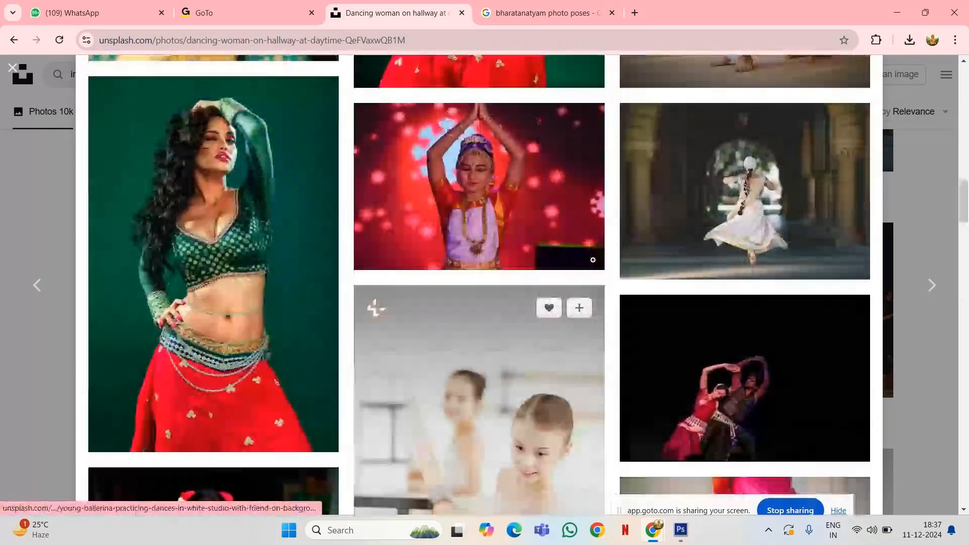
scroll(593, 260, up, 1)
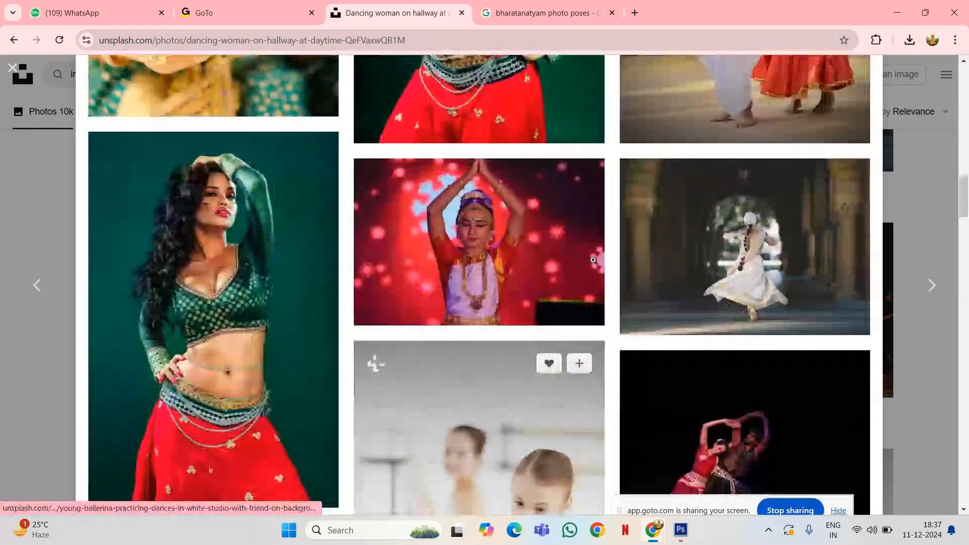
- Open the photo of the dancer with hands joined overhead against a red background and examine its related images for a suitable portrait
click(593, 260)
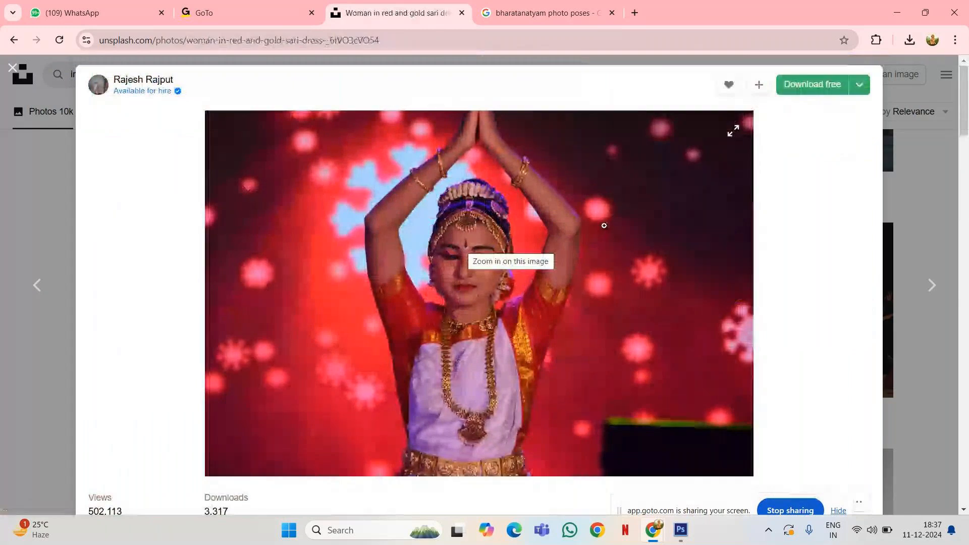
scroll(604, 225, down, 10)
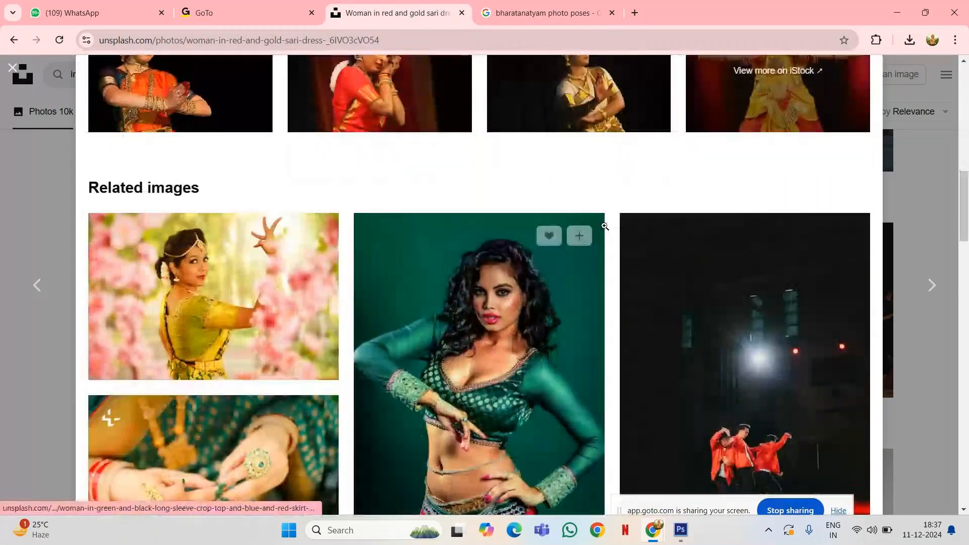
scroll(605, 227, down, 7)
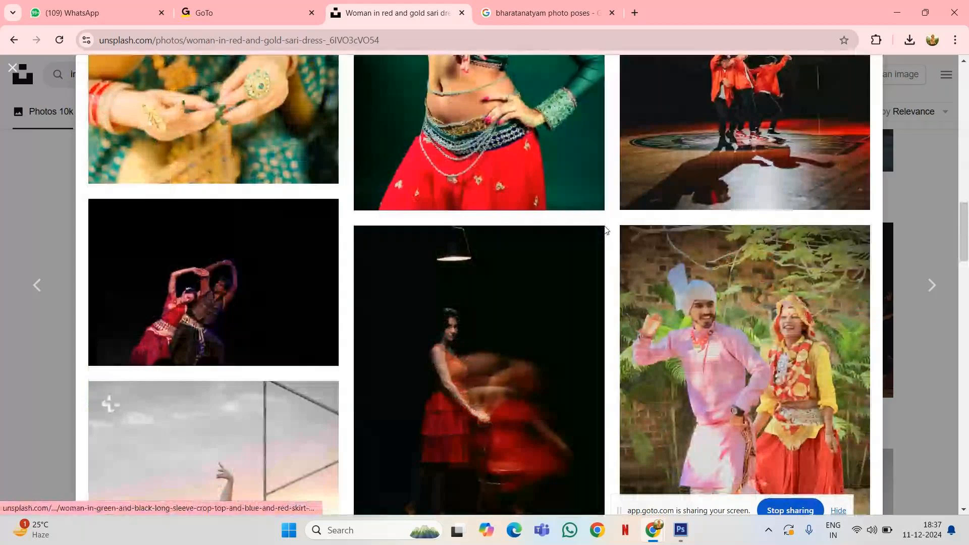
scroll(606, 230, down, 4)
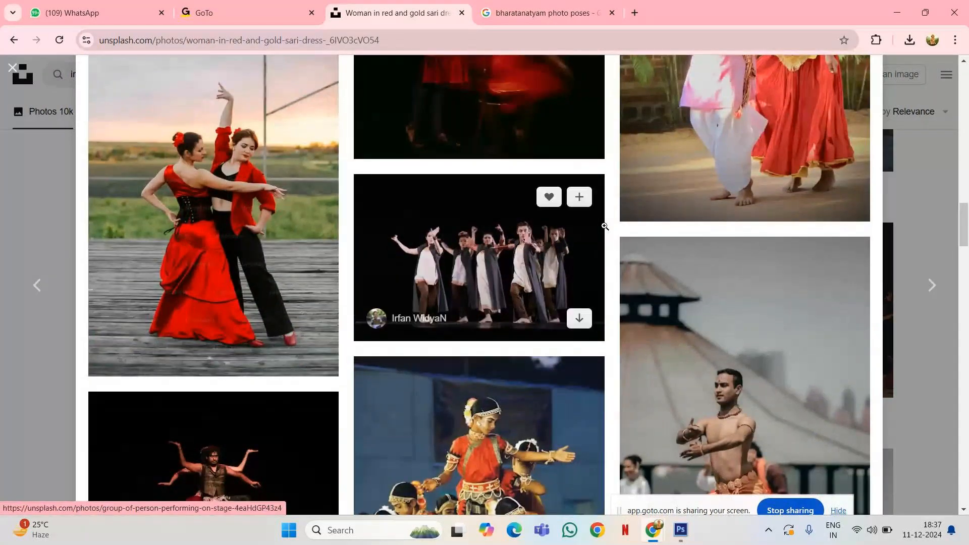
scroll(605, 227, down, 5)
scroll(605, 226, down, 10)
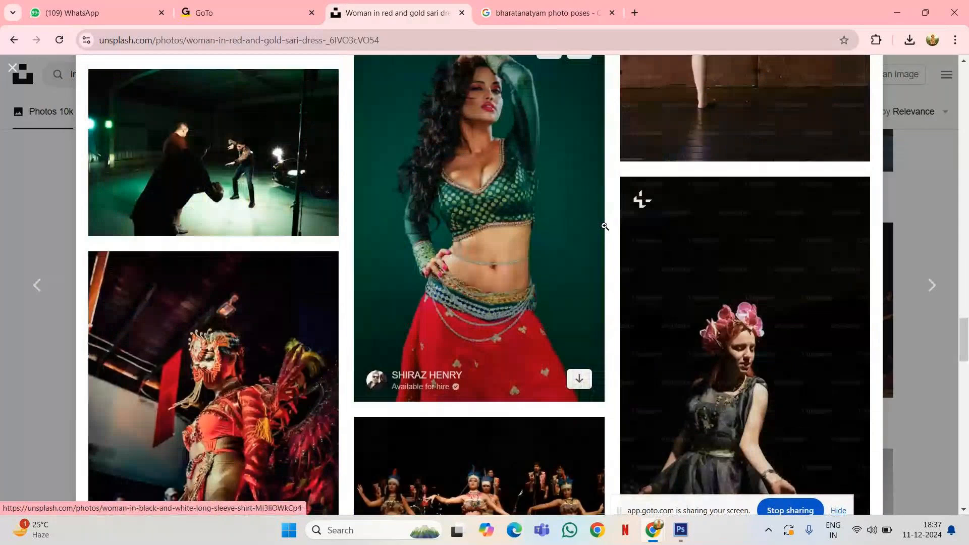
scroll(606, 227, down, 2)
scroll(604, 222, down, 10)
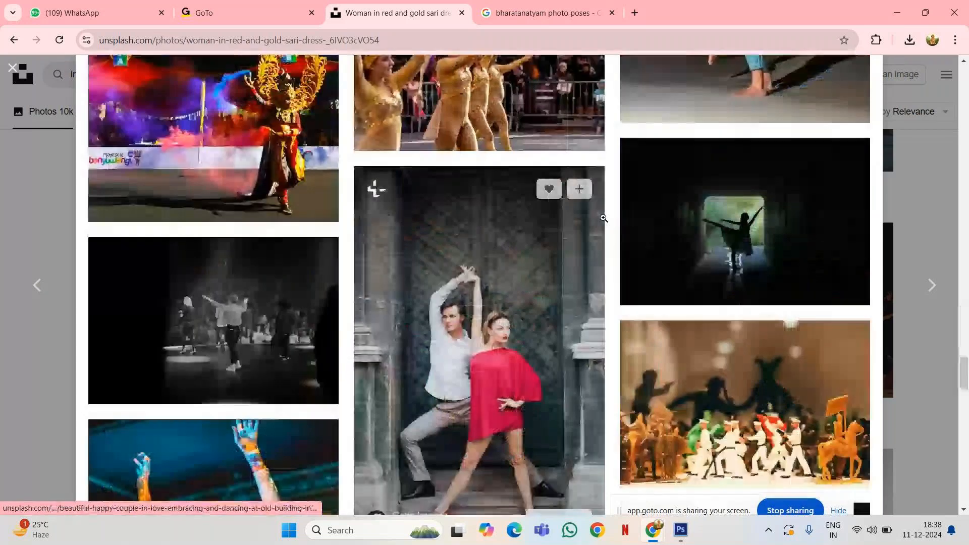
scroll(604, 218, down, 2)
scroll(604, 218, down, 2)
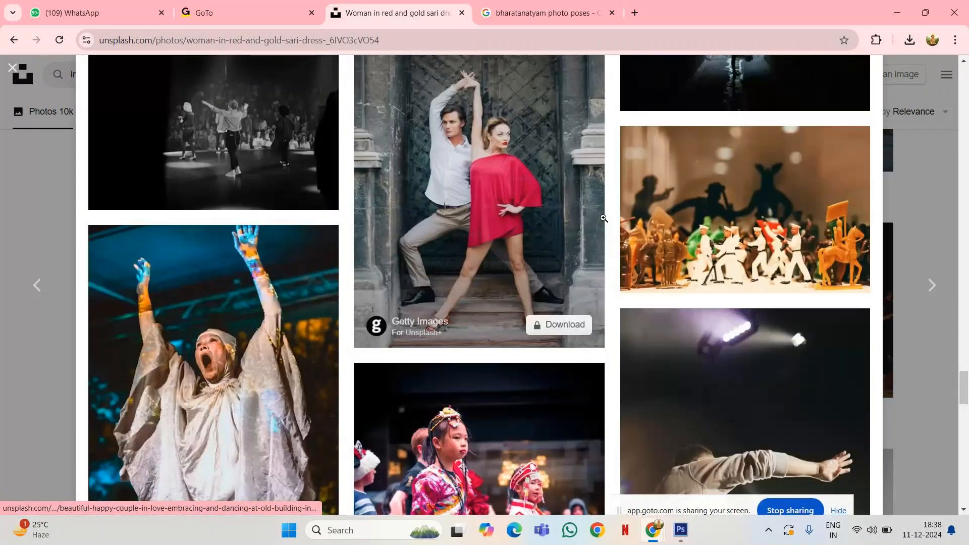
scroll(604, 219, down, 15)
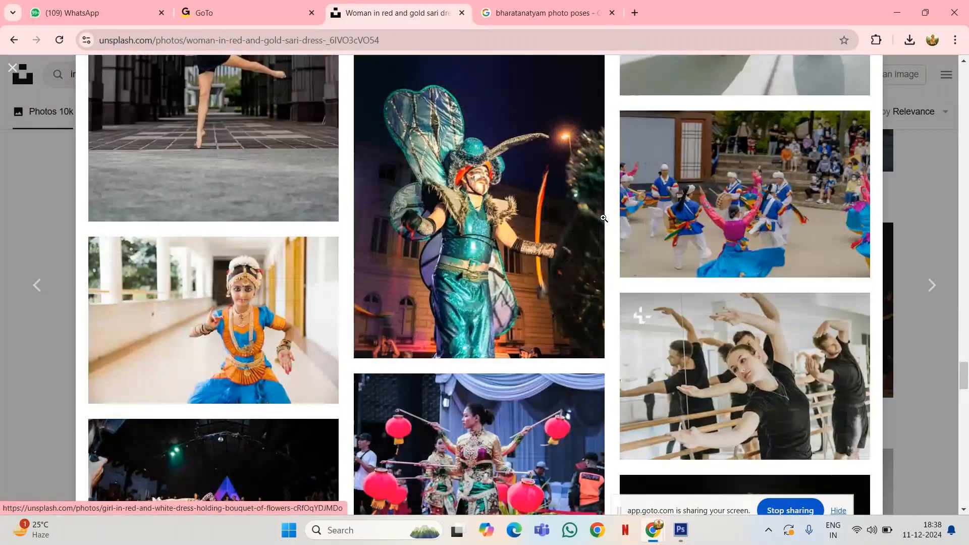
scroll(604, 219, down, 10)
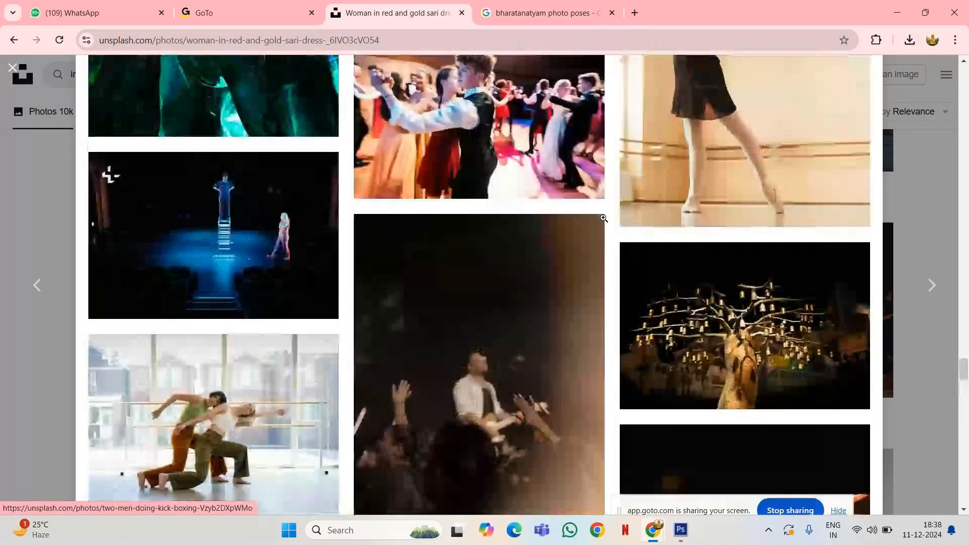
scroll(601, 211, down, 4)
scroll(601, 211, down, 1)
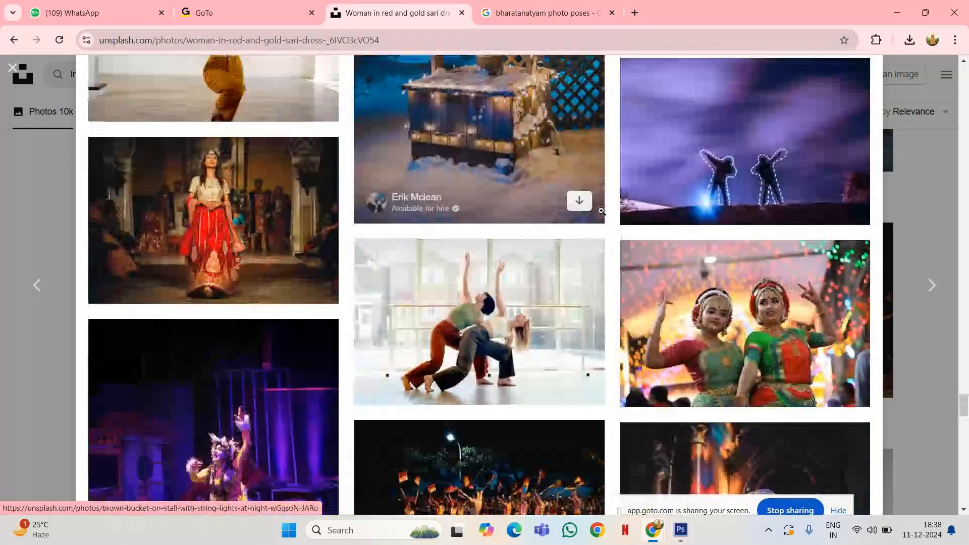
scroll(601, 211, down, 1)
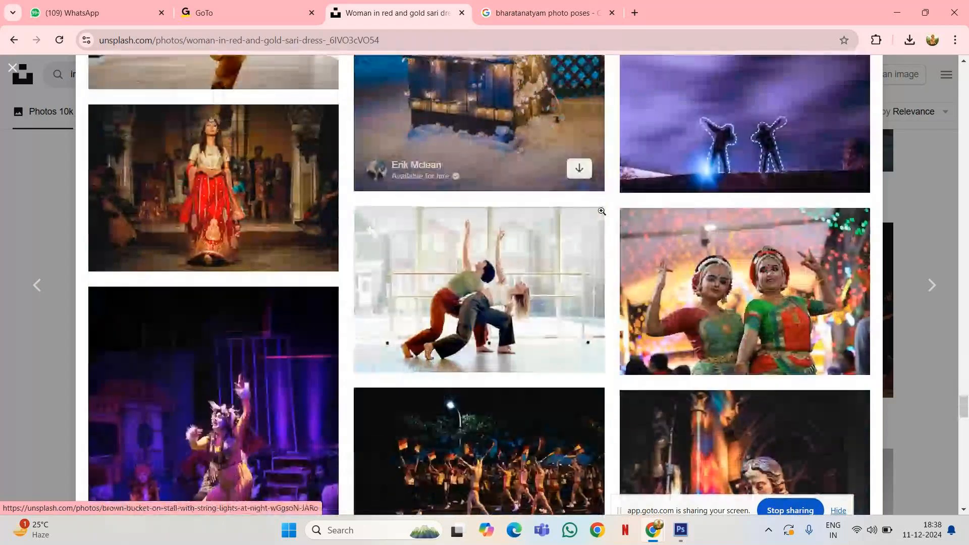
scroll(602, 211, down, 5)
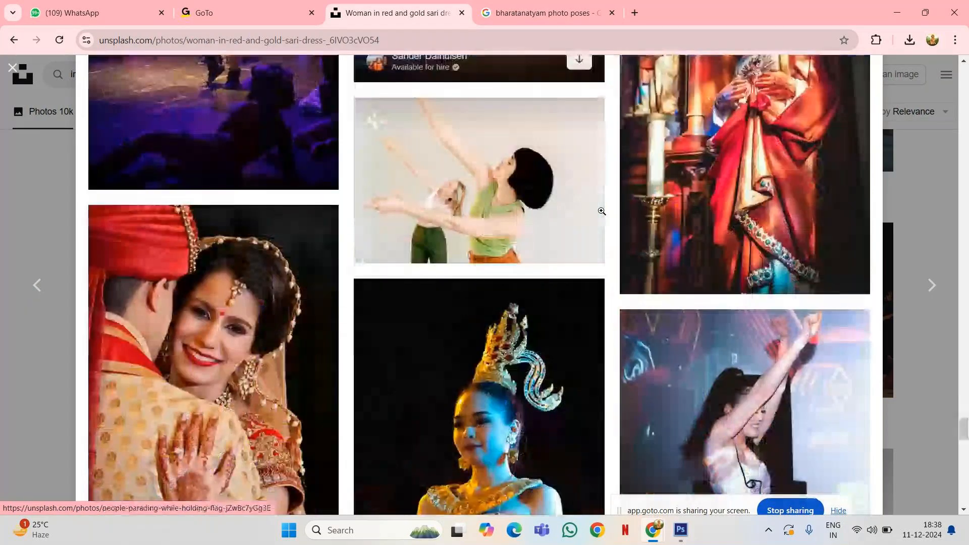
scroll(601, 211, down, 5)
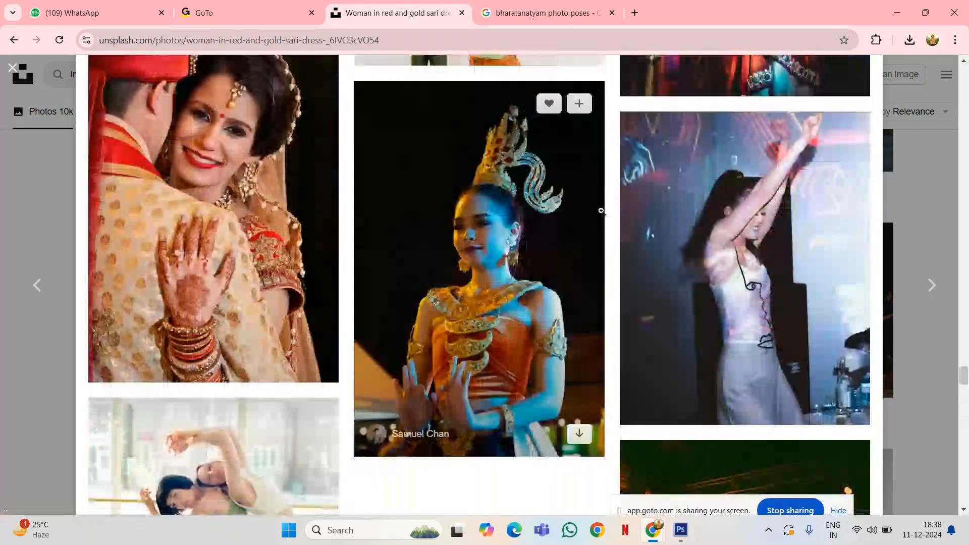
scroll(601, 211, down, 1)
- Open the photo of the smiling bride embracing the groom and look through its related images for a suitable Indian dress portrait
click(303, 227)
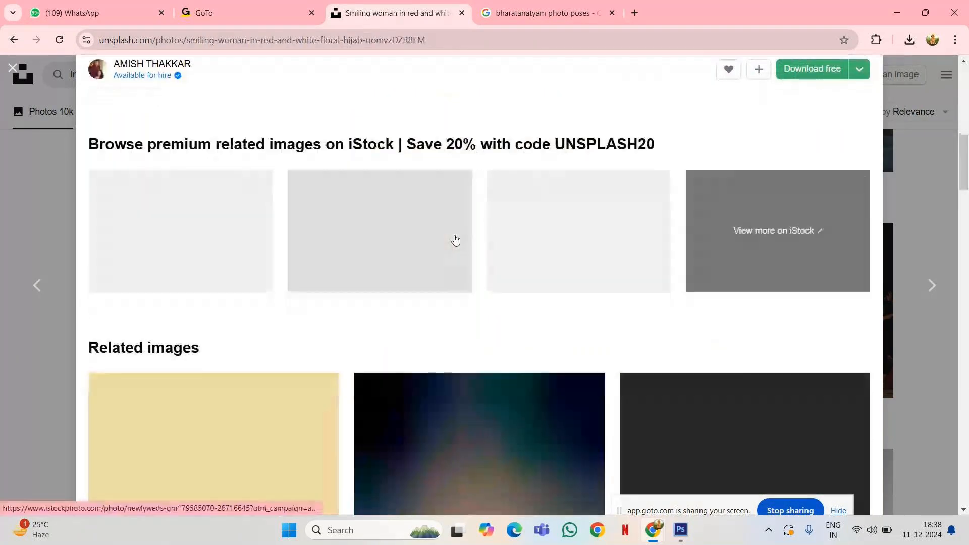
scroll(456, 239, down, 6)
scroll(455, 234, down, 4)
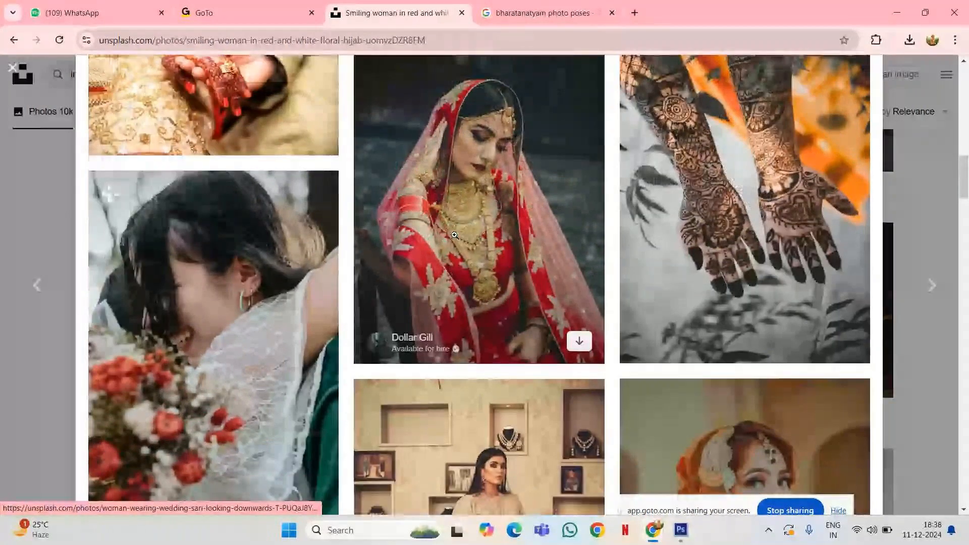
scroll(476, 212, down, 1)
scroll(476, 211, down, 6)
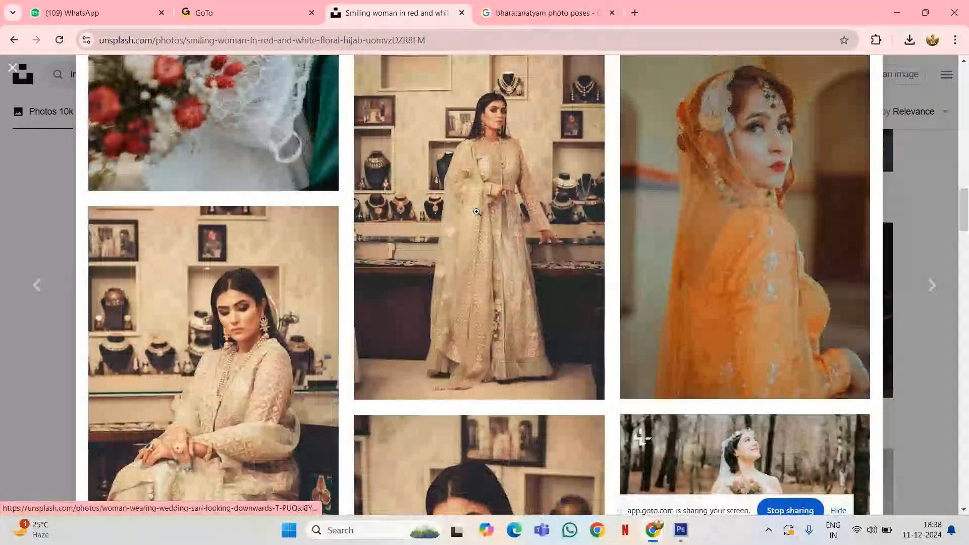
scroll(477, 212, down, 15)
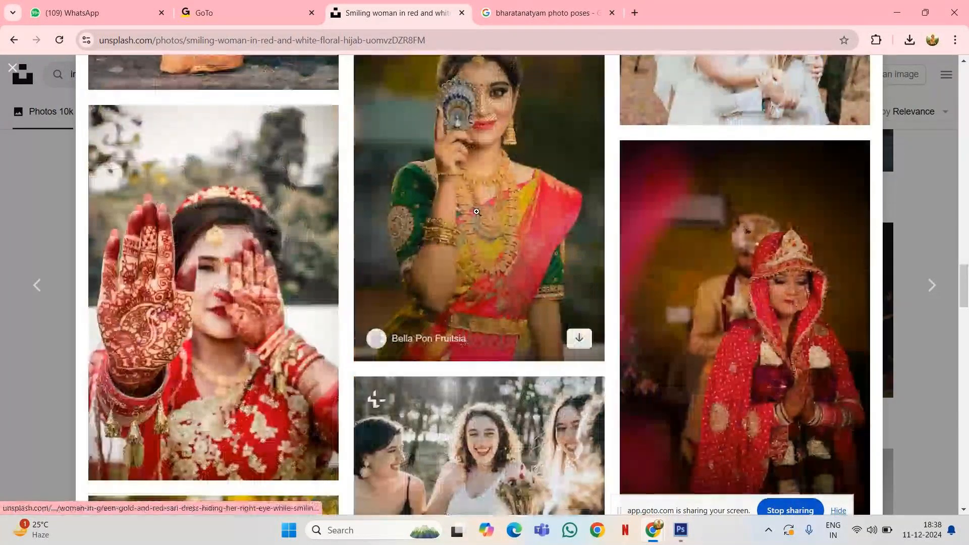
scroll(476, 211, down, 10)
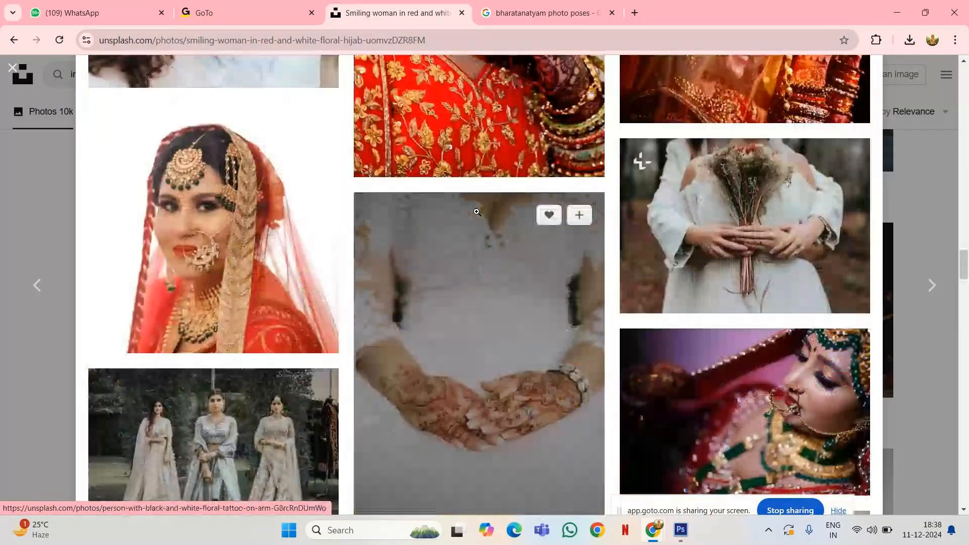
scroll(476, 211, down, 10)
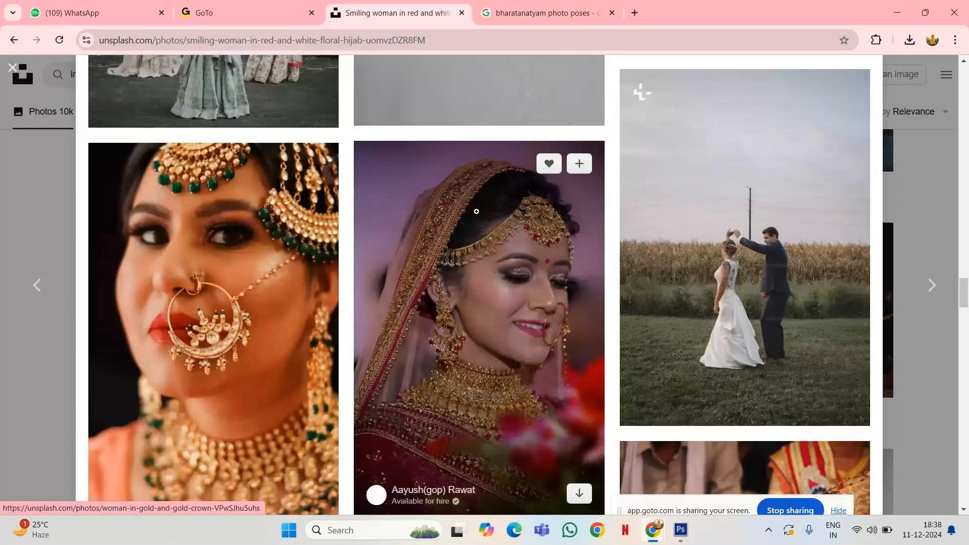
scroll(477, 212, down, 12)
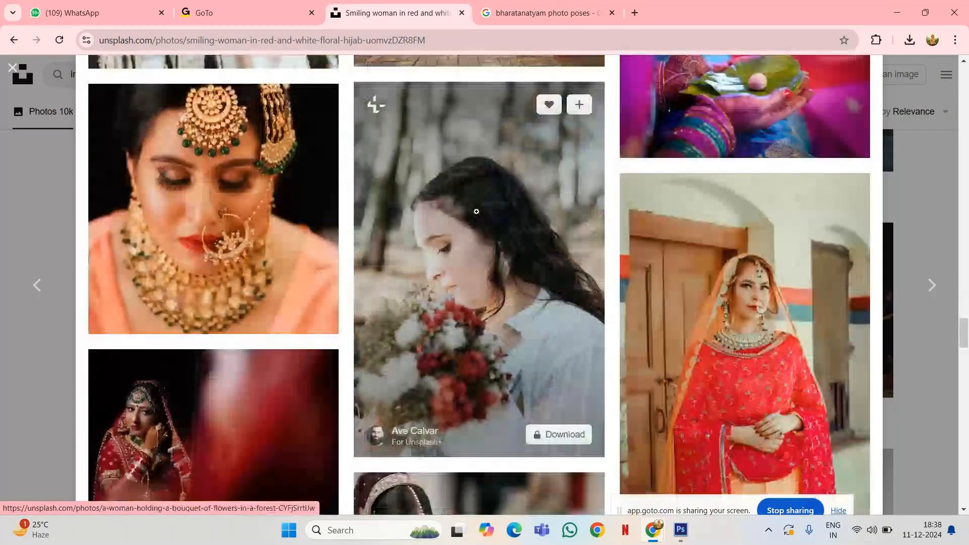
scroll(477, 212, down, 2)
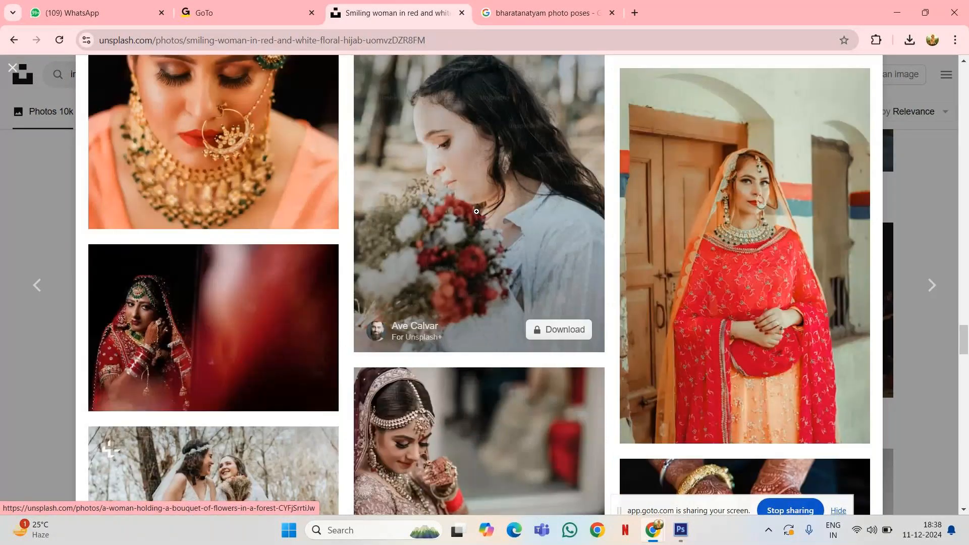
scroll(477, 212, down, 15)
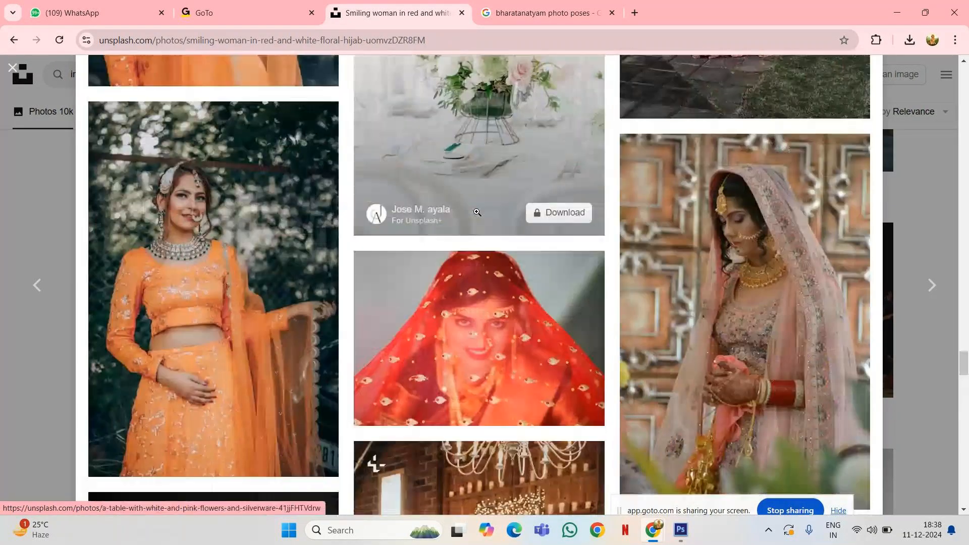
scroll(476, 212, down, 8)
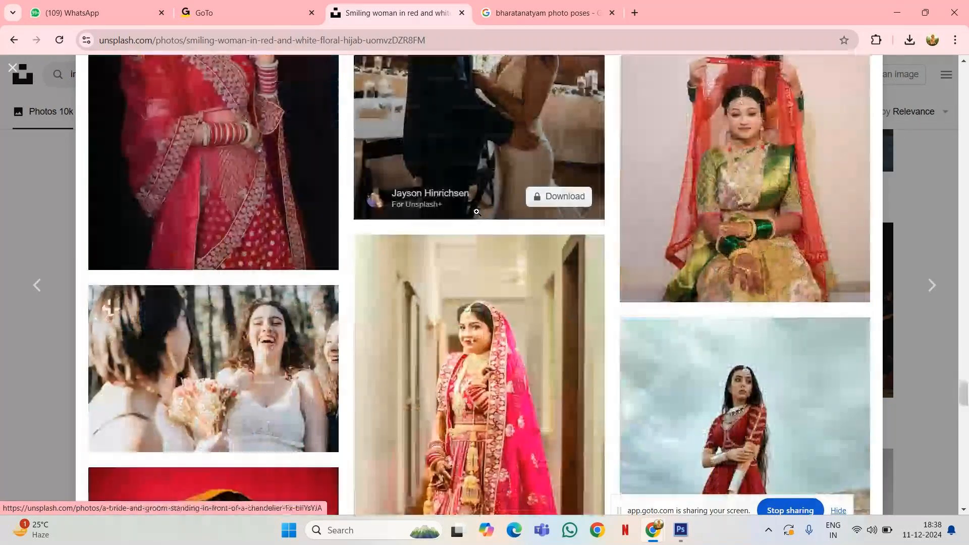
scroll(478, 212, down, 1)
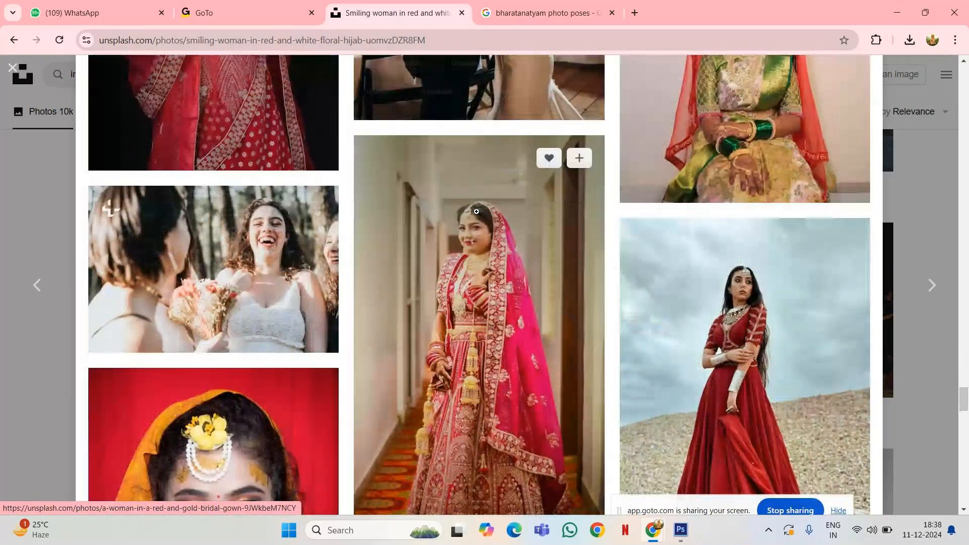
scroll(477, 212, down, 9)
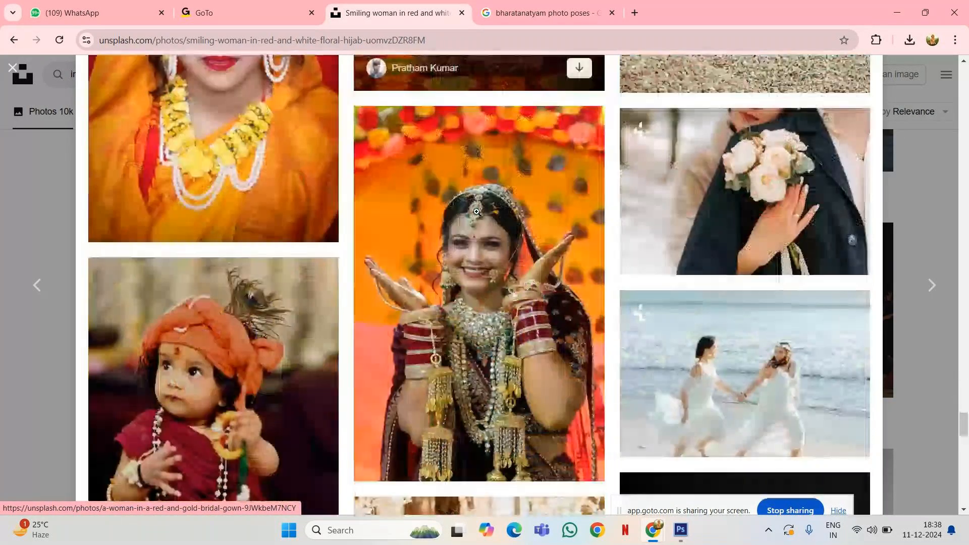
scroll(477, 212, down, 6)
scroll(477, 212, down, 6)
scroll(477, 212, down, 1)
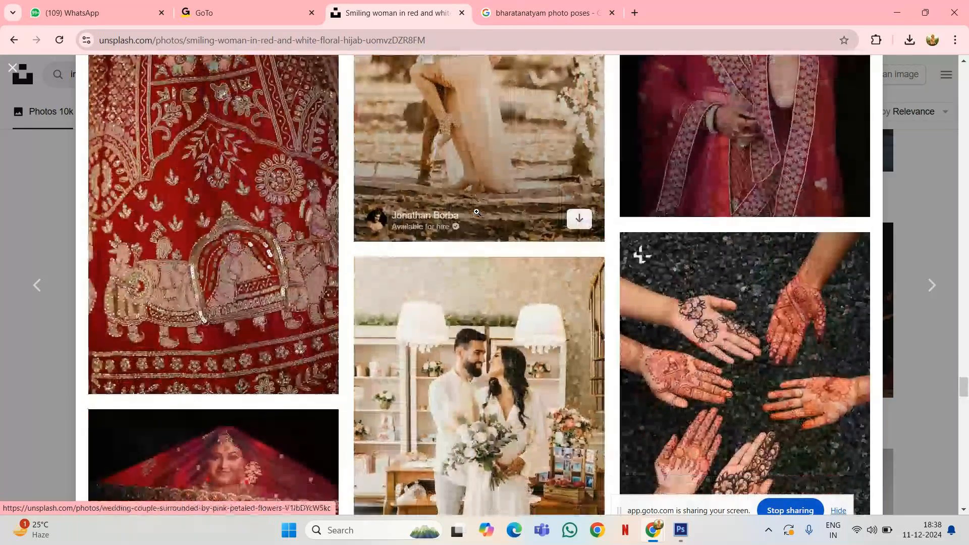
scroll(477, 212, down, 15)
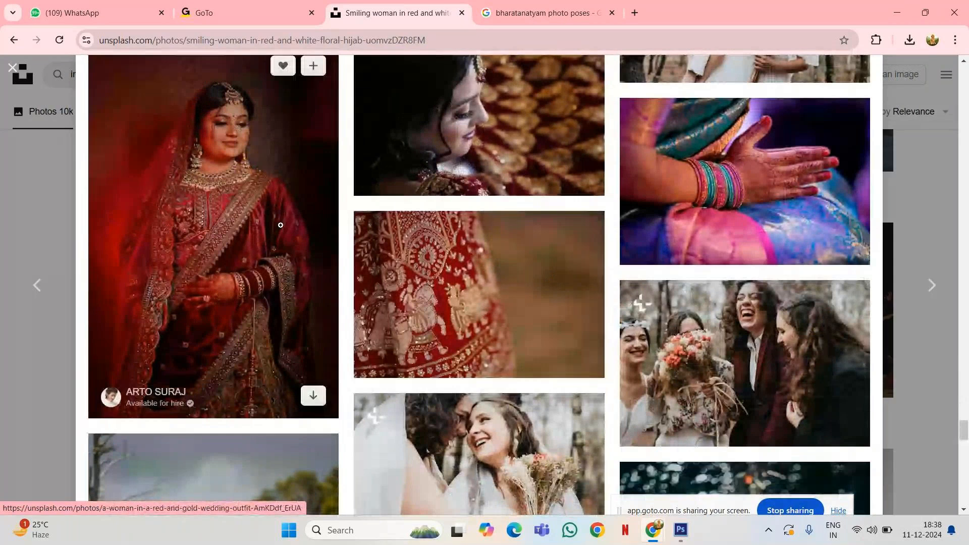
- Open the photo of the woman in a dark red and gold wedding outfit and browse its related images
click(281, 226)
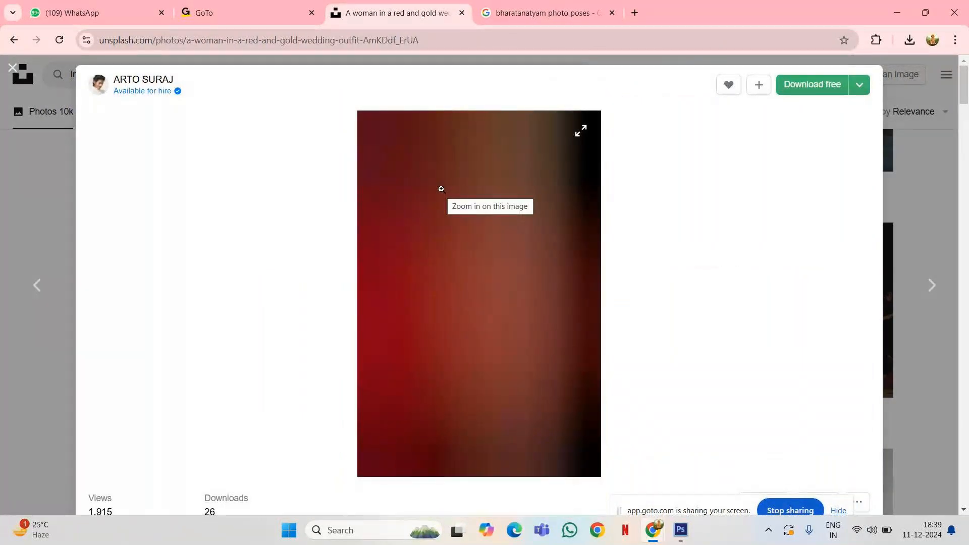
scroll(441, 189, down, 6)
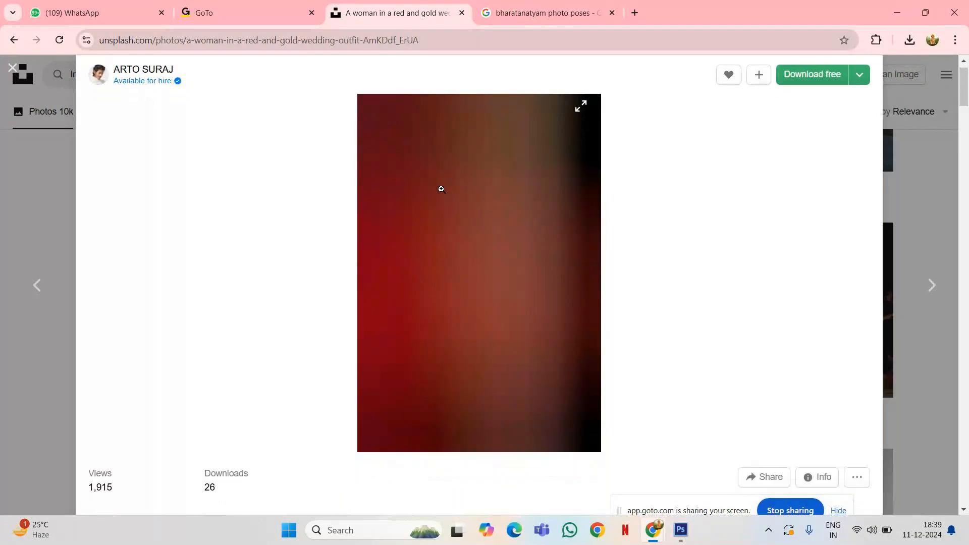
scroll(442, 190, down, 6)
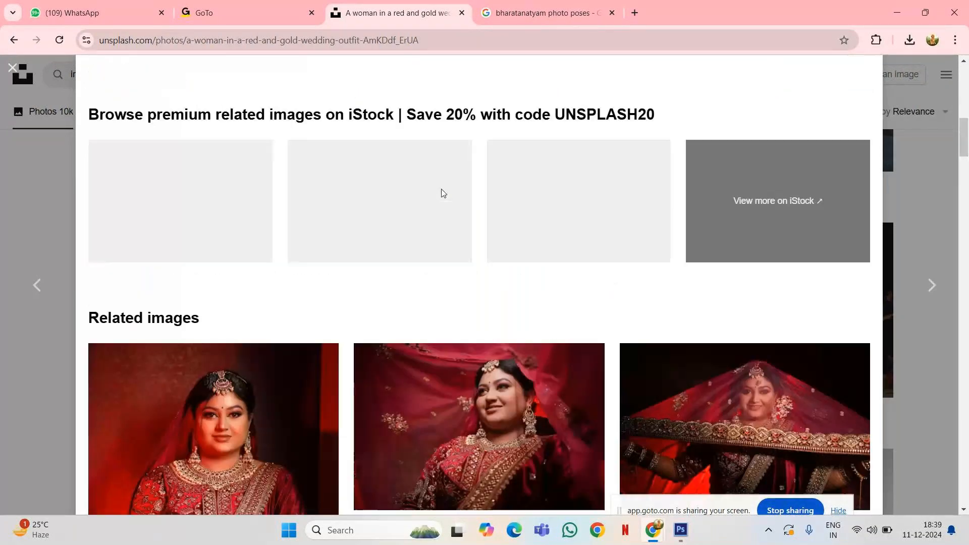
scroll(443, 193, down, 4)
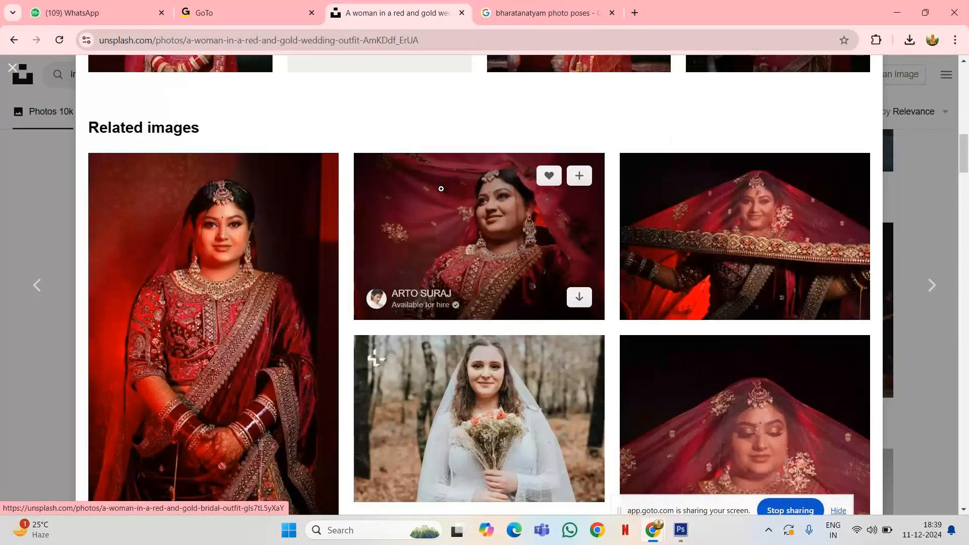
scroll(442, 189, down, 10)
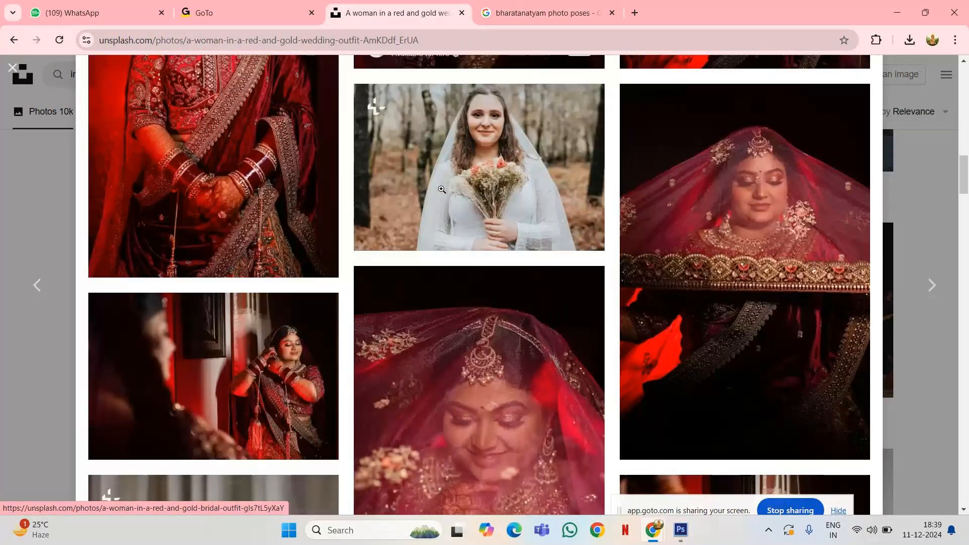
- Switch to the GoTo Meeting window
mouse_move(665, 537)
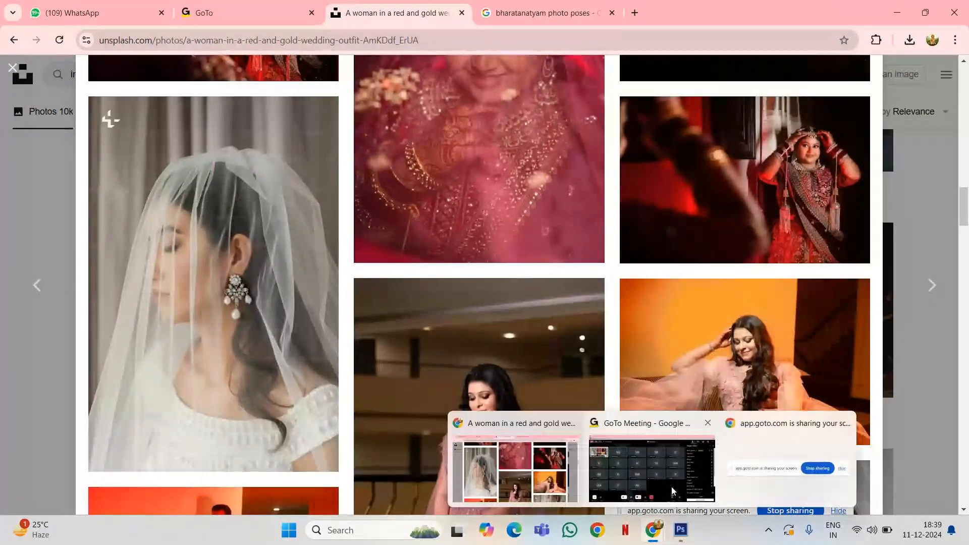
click(672, 492)
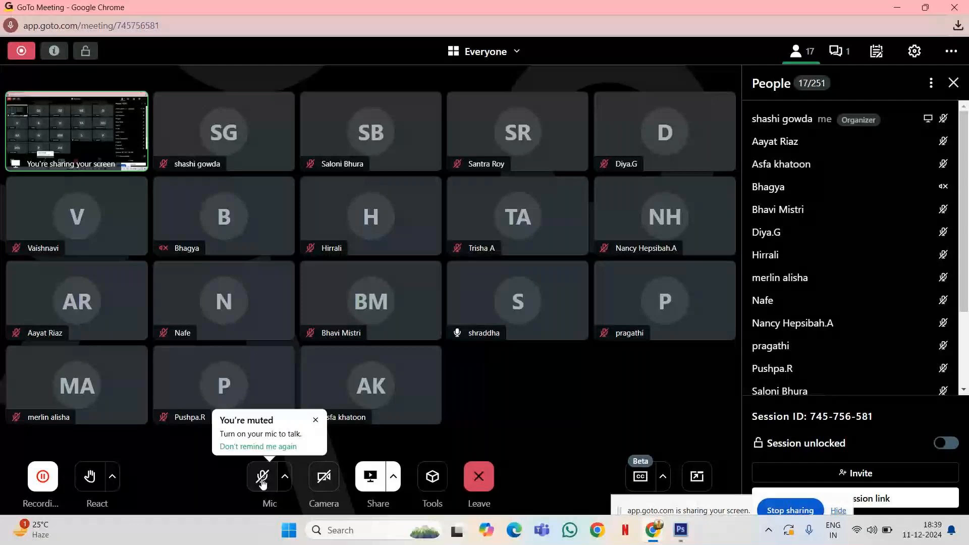
- Unmute the microphone in the meeting and switch to the Chrome window with the Unsplash wedding photo
click(262, 479)
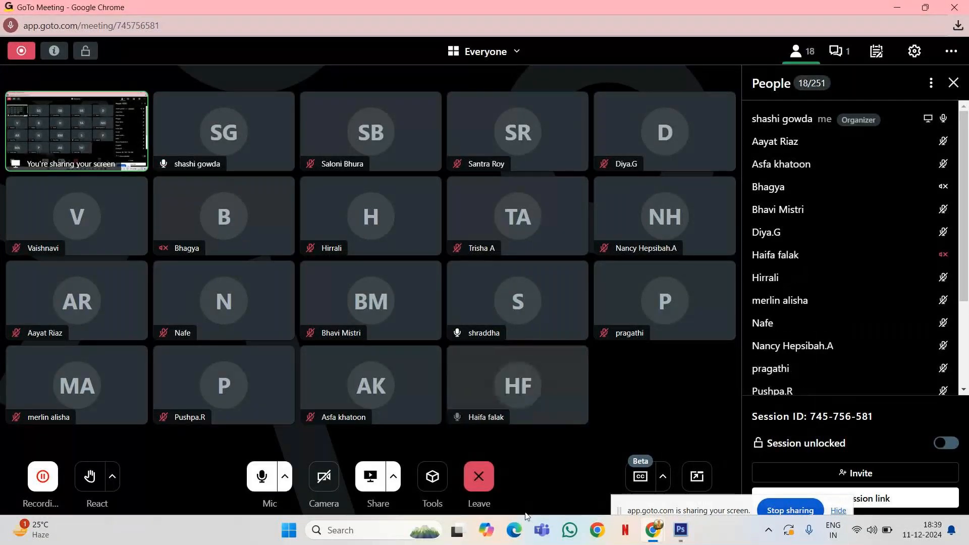
mouse_move(655, 528)
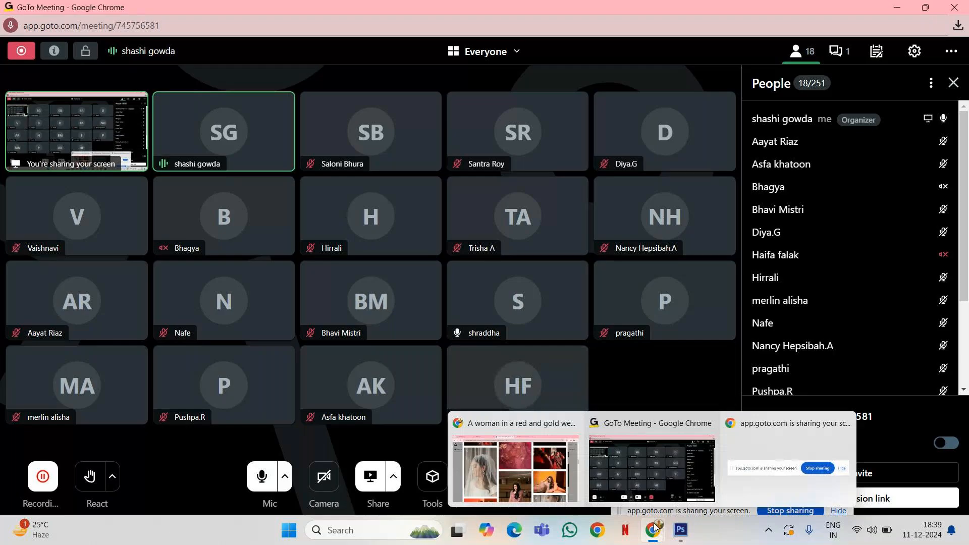
click(515, 469)
- Examine the related images beneath the photo of the woman in a red and gold wedding outfit for a suitable portrait
scroll(504, 391, down, 4)
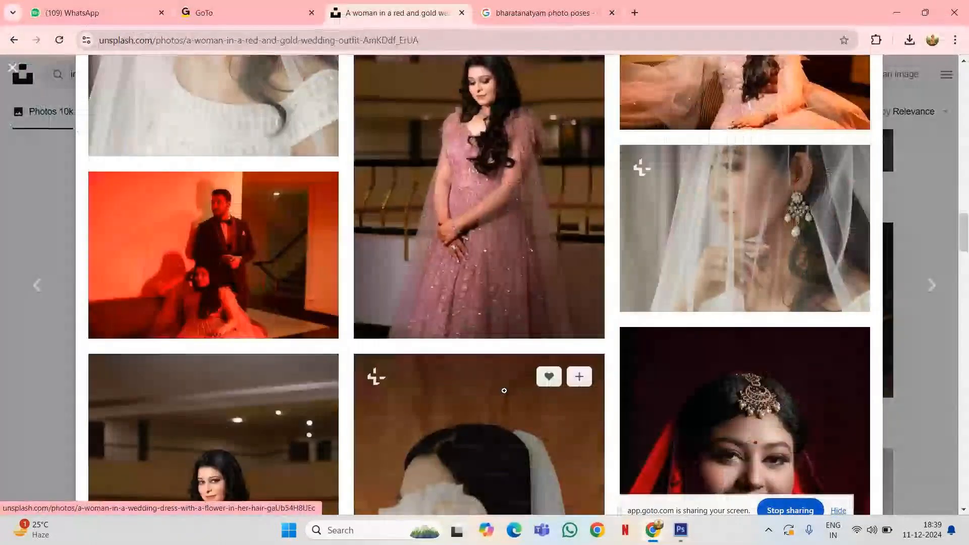
scroll(504, 390, down, 5)
scroll(504, 391, down, 1)
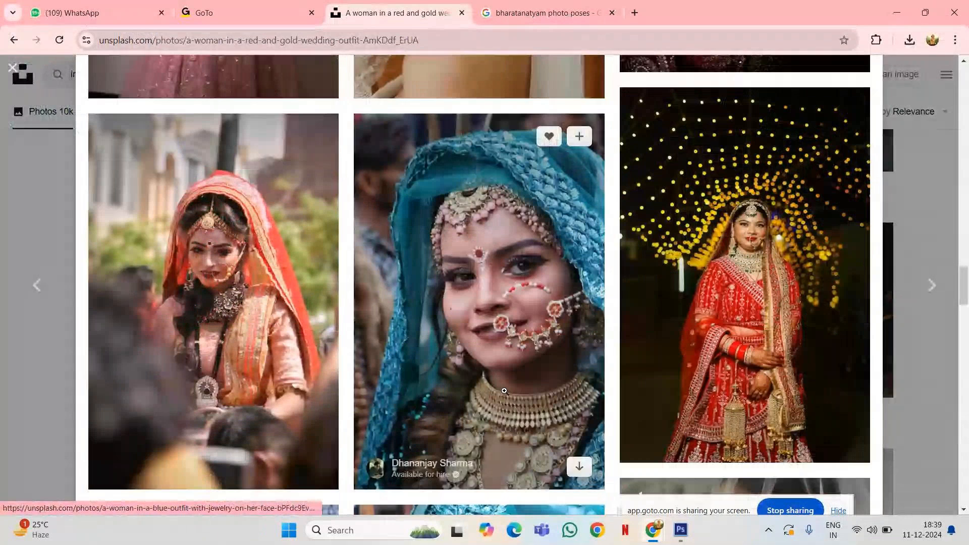
scroll(504, 391, down, 6)
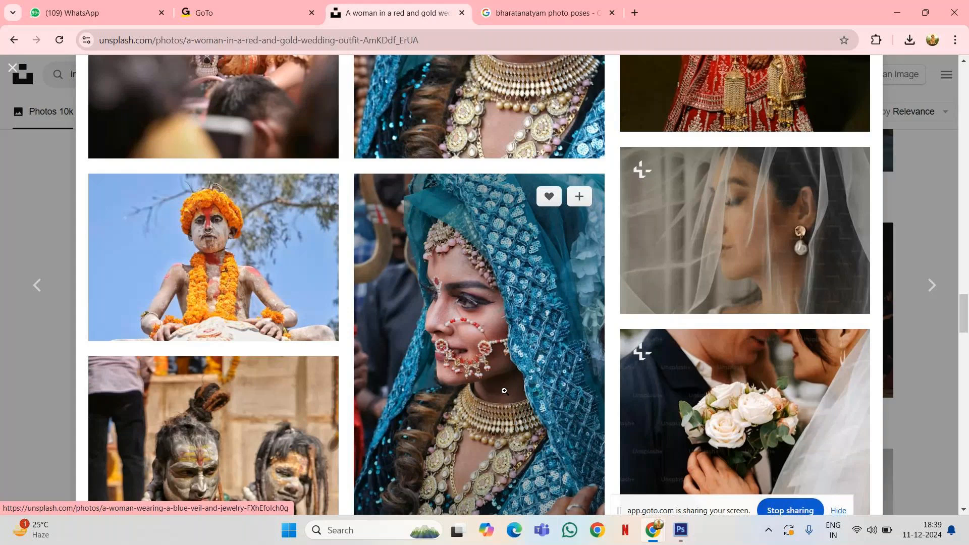
scroll(504, 391, down, 10)
scroll(504, 391, down, 4)
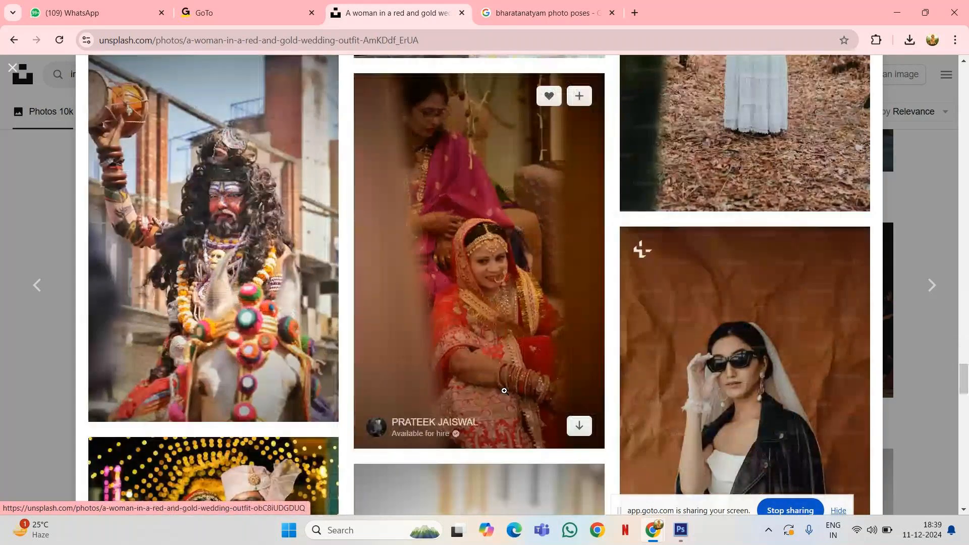
scroll(504, 391, down, 2)
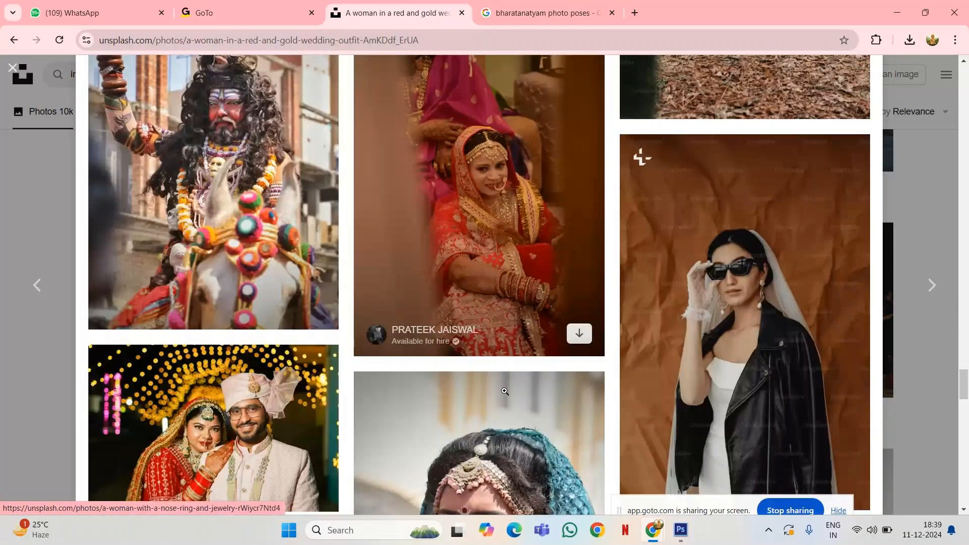
scroll(504, 391, down, 15)
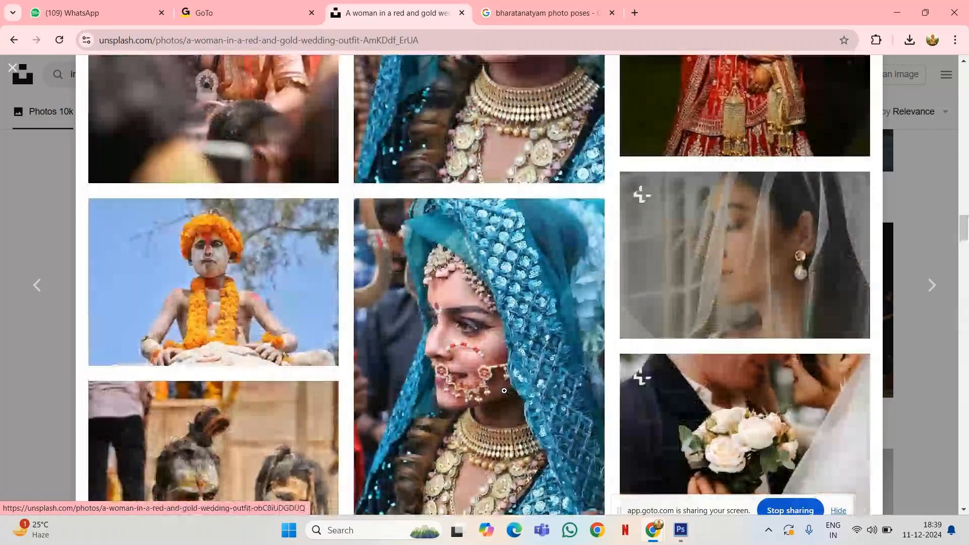
scroll(504, 391, up, 20)
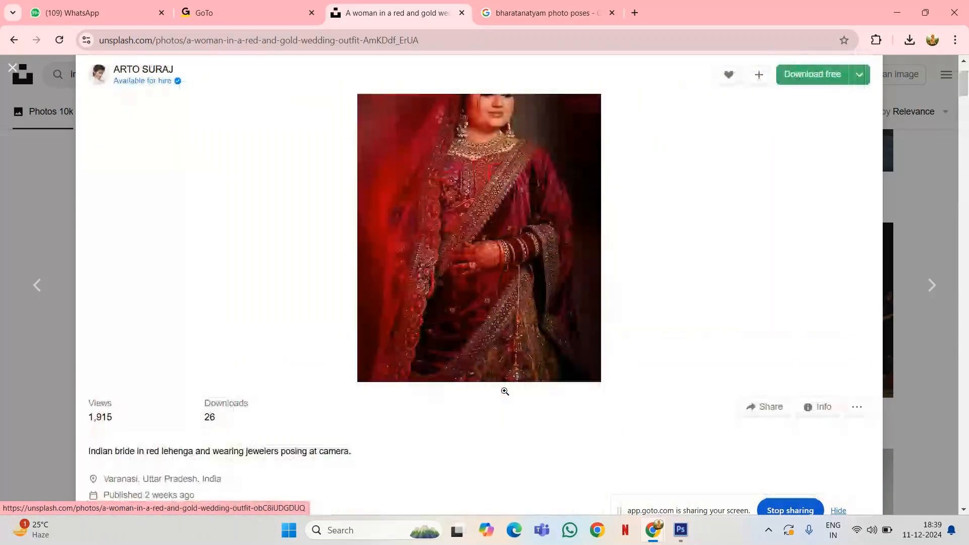
scroll(505, 391, up, 2)
- Return to the previous photo and open its related image of the woman in a red wedding sari looking downwards
key(alt+Left)
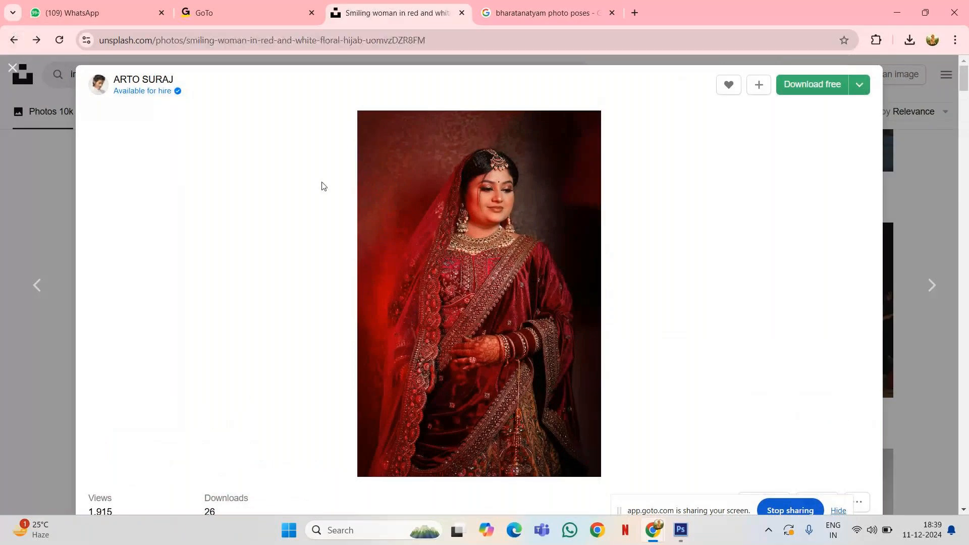
scroll(455, 256, down, 10)
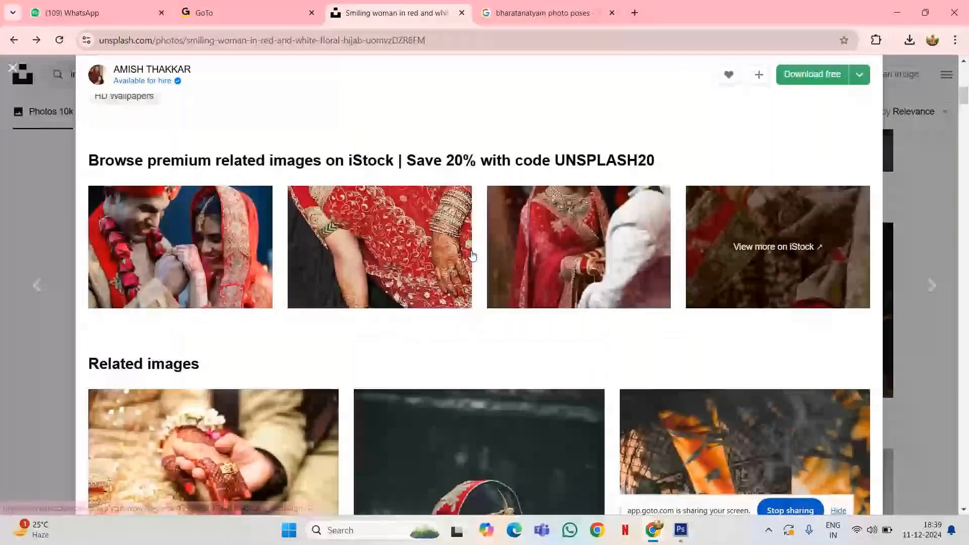
scroll(472, 256, down, 5)
click(483, 270)
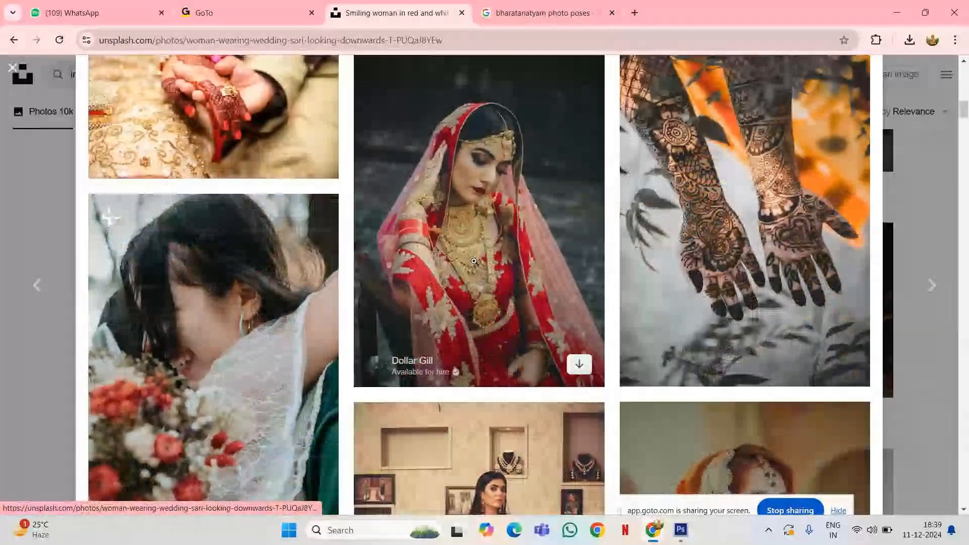
- Open the related image of the woman in a green, gold and red sari hiding her right eye
scroll(485, 265, down, 6)
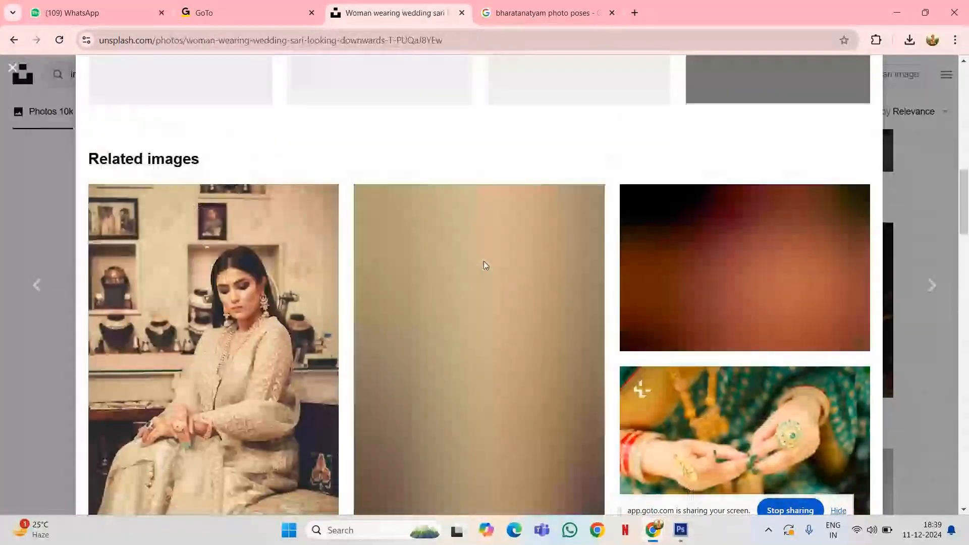
scroll(484, 266, down, 3)
scroll(484, 261, down, 18)
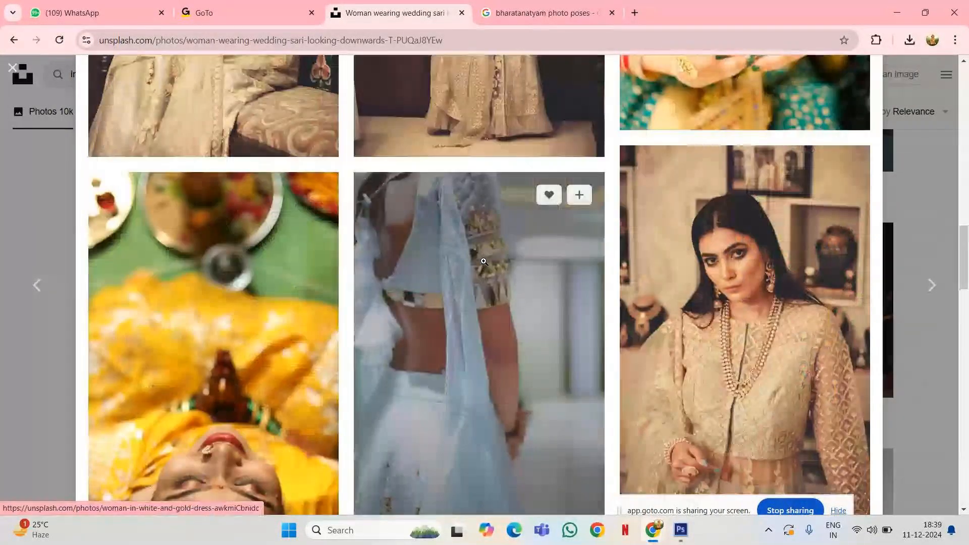
scroll(483, 262, down, 2)
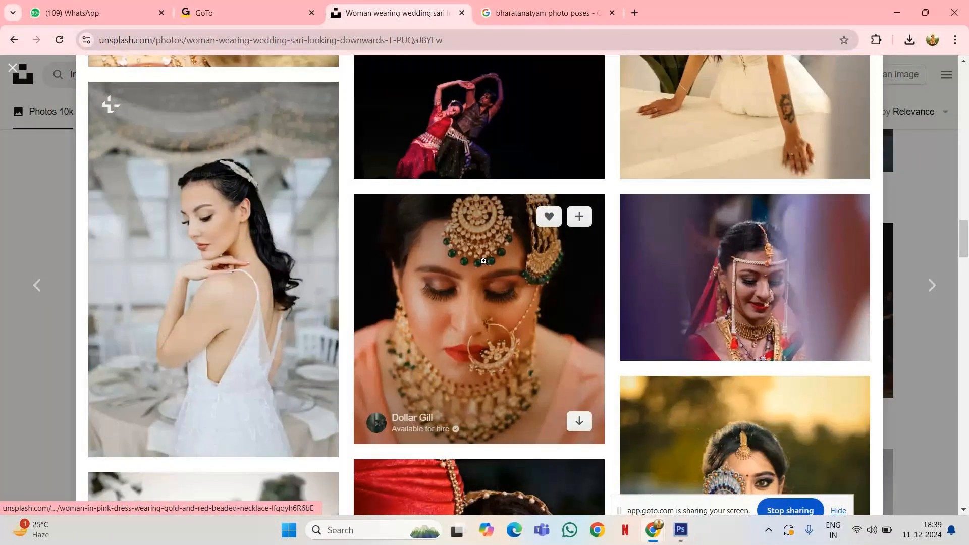
scroll(484, 261, down, 4)
click(714, 283)
- Browse the related images and open the photo of the woman in a red and blue sari standing between tree trunks
scroll(553, 249, down, 9)
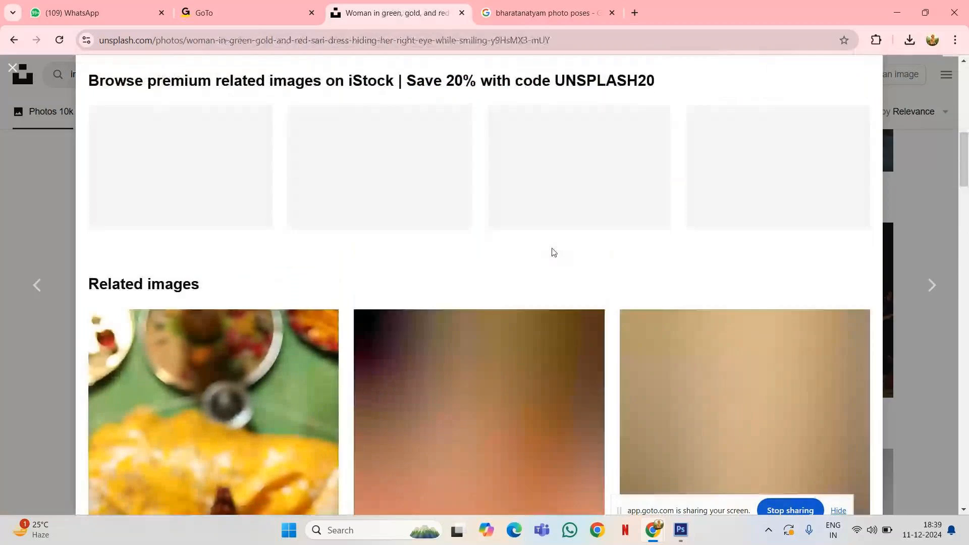
scroll(552, 253, down, 5)
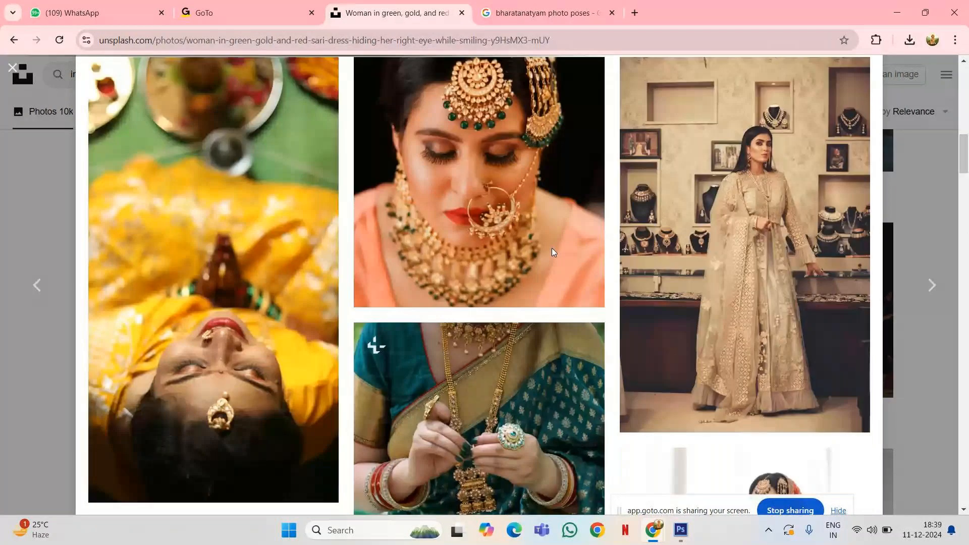
scroll(552, 247, down, 8)
scroll(552, 248, up, 1)
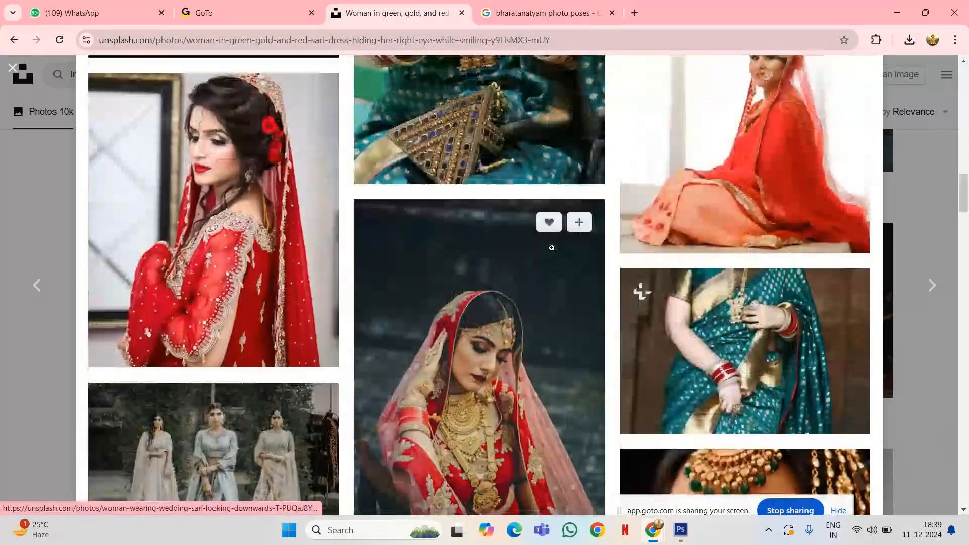
scroll(551, 248, down, 4)
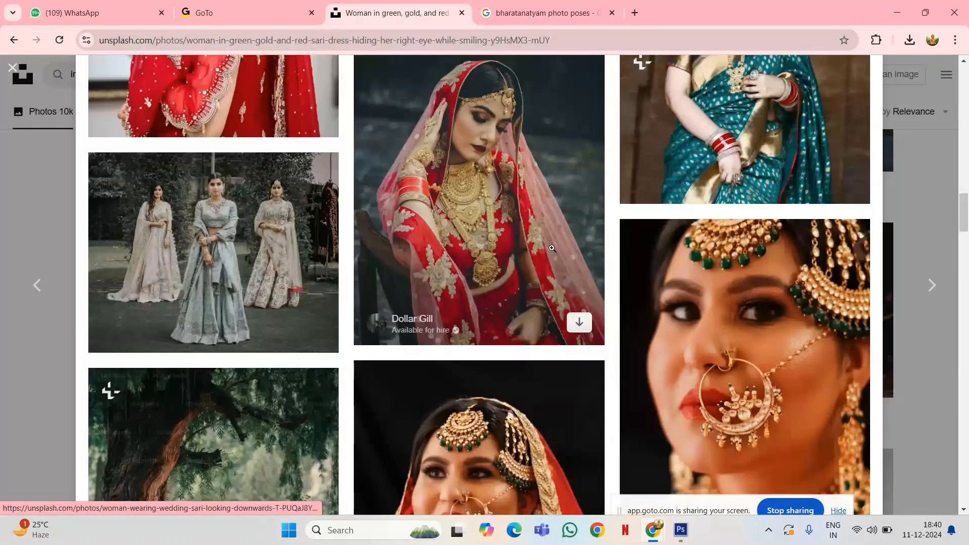
scroll(552, 248, down, 10)
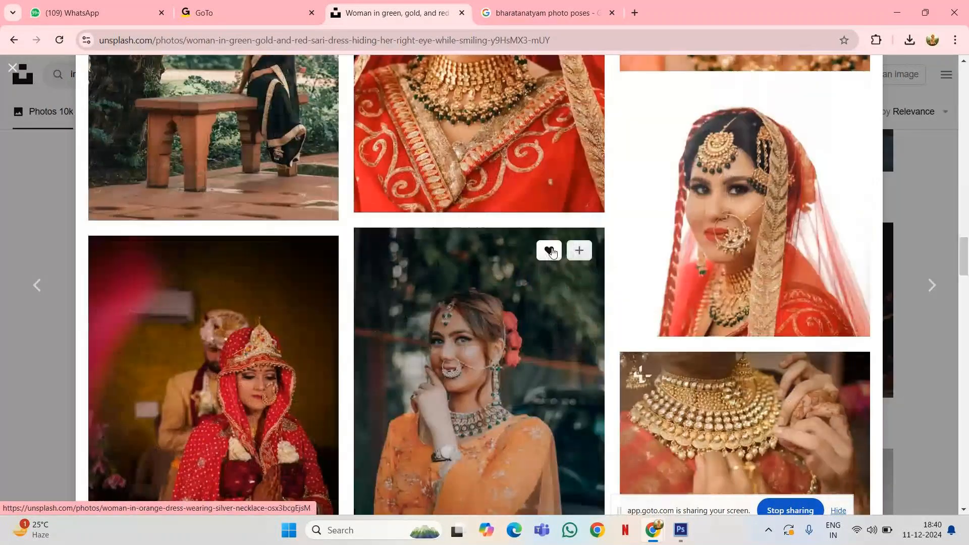
scroll(552, 248, down, 3)
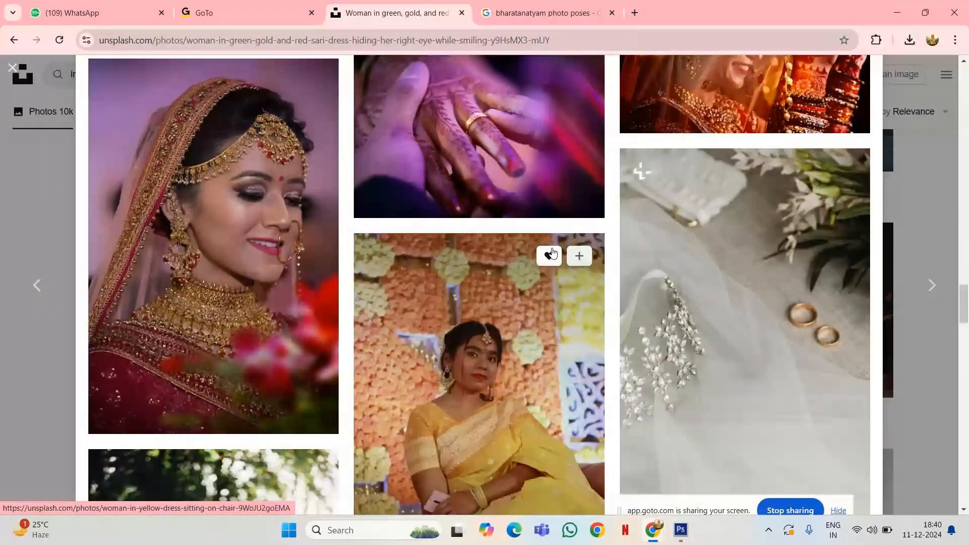
scroll(552, 253, down, 15)
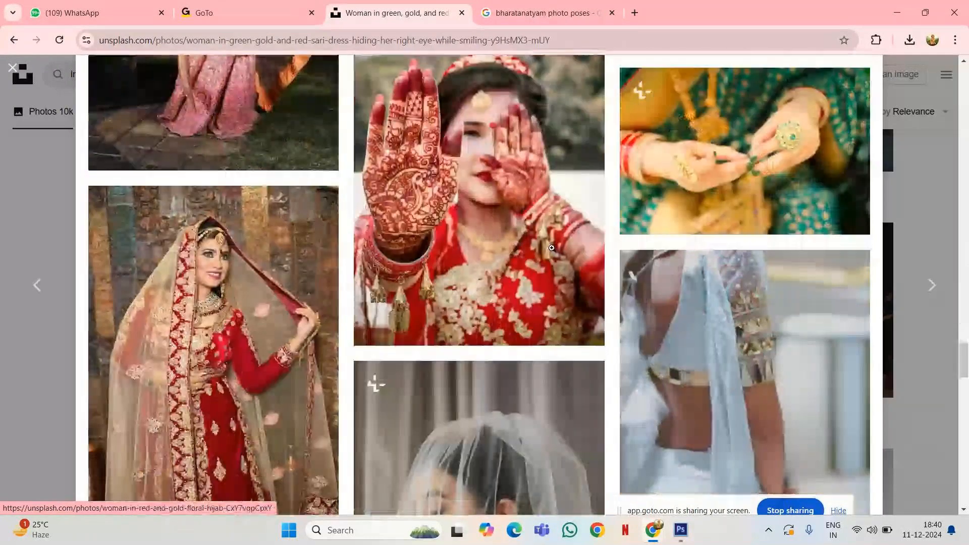
scroll(552, 248, down, 5)
scroll(552, 248, down, 13)
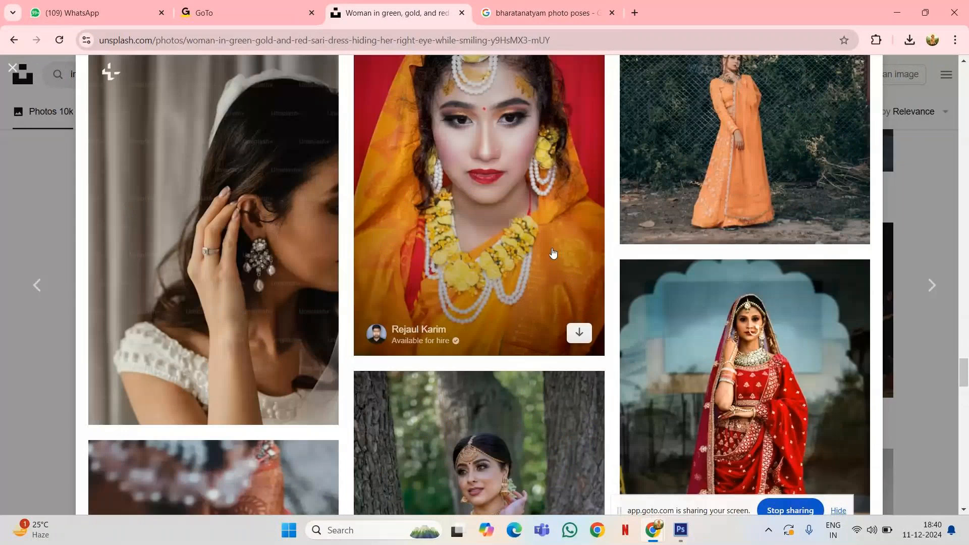
click(479, 443)
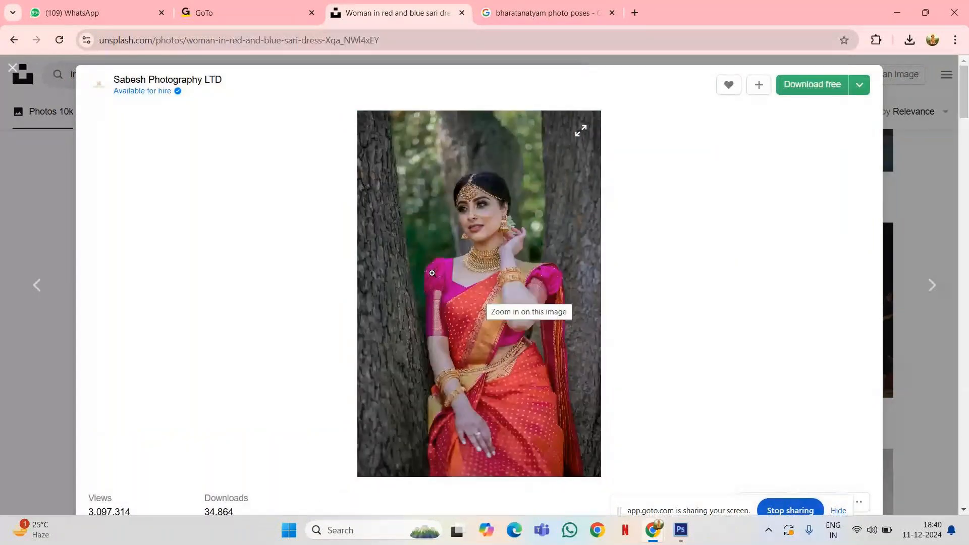
- Find the related photo of the woman in a red sari in front of yellow-flowering trees and download it for free
scroll(432, 273, down, 20)
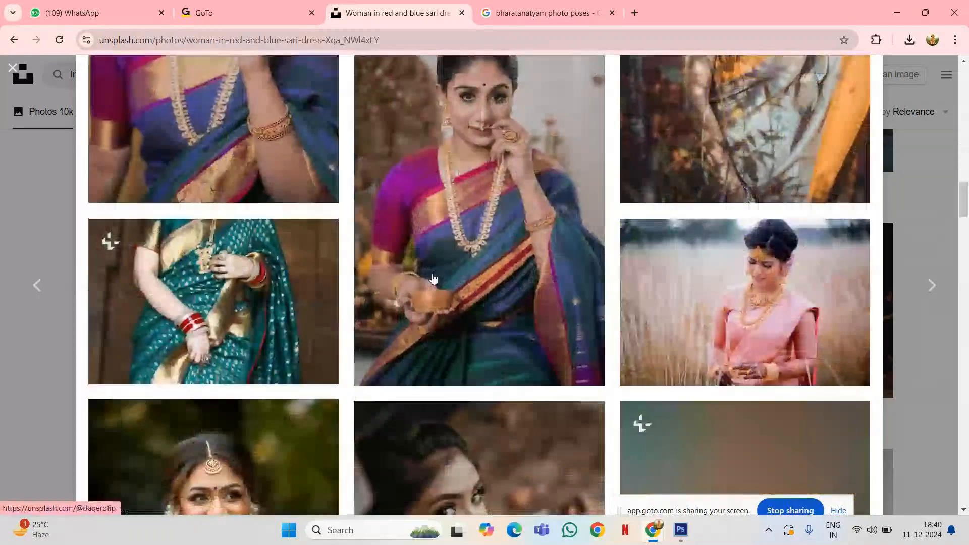
scroll(432, 275, up, 3)
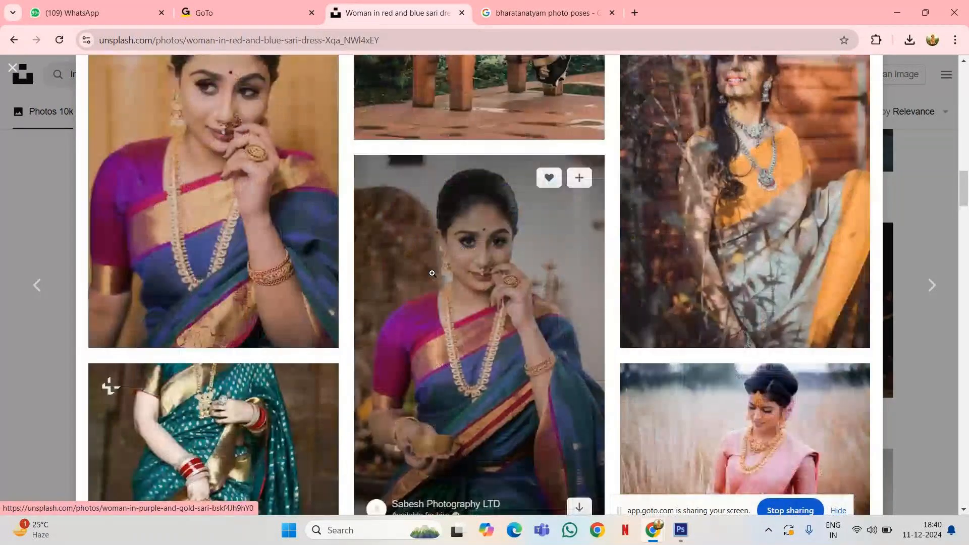
scroll(432, 273, up, 2)
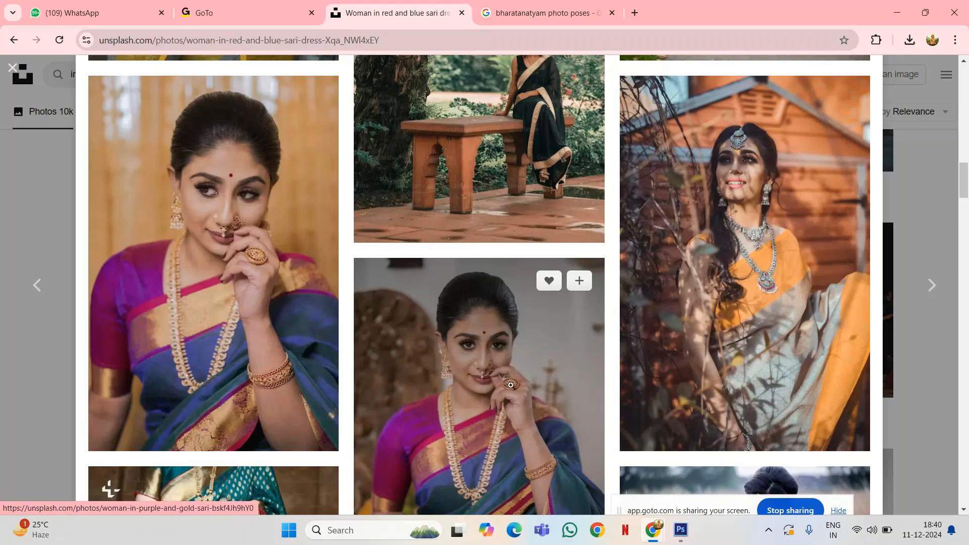
scroll(511, 385, down, 15)
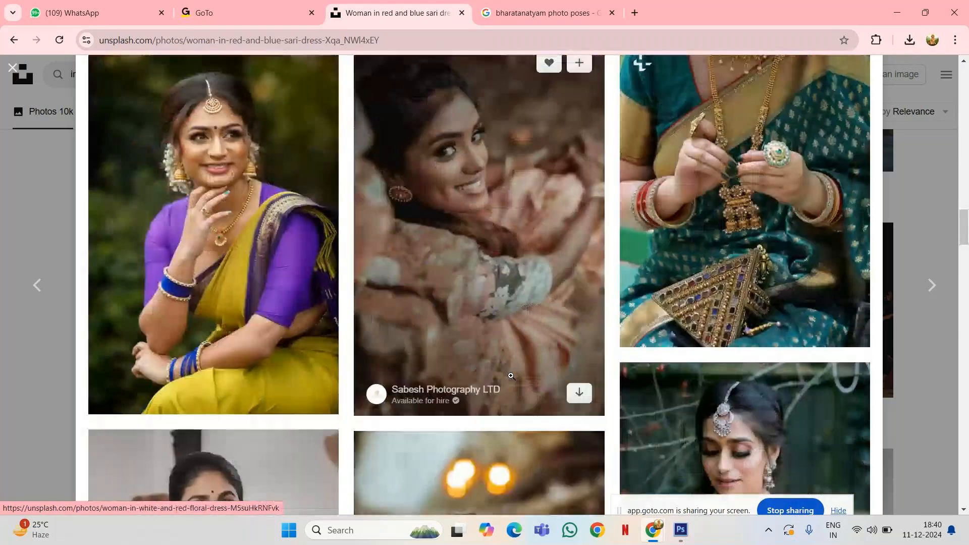
scroll(511, 376, down, 1)
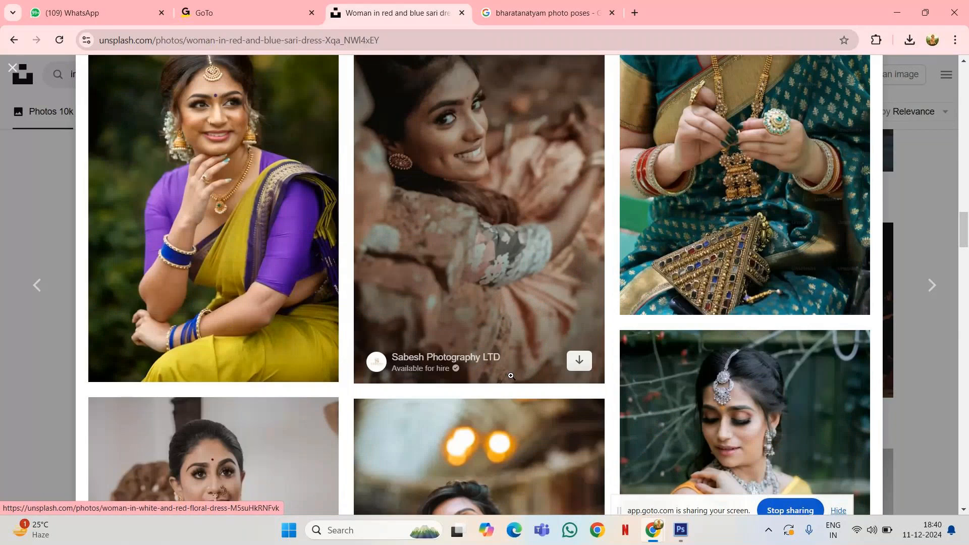
scroll(510, 375, down, 6)
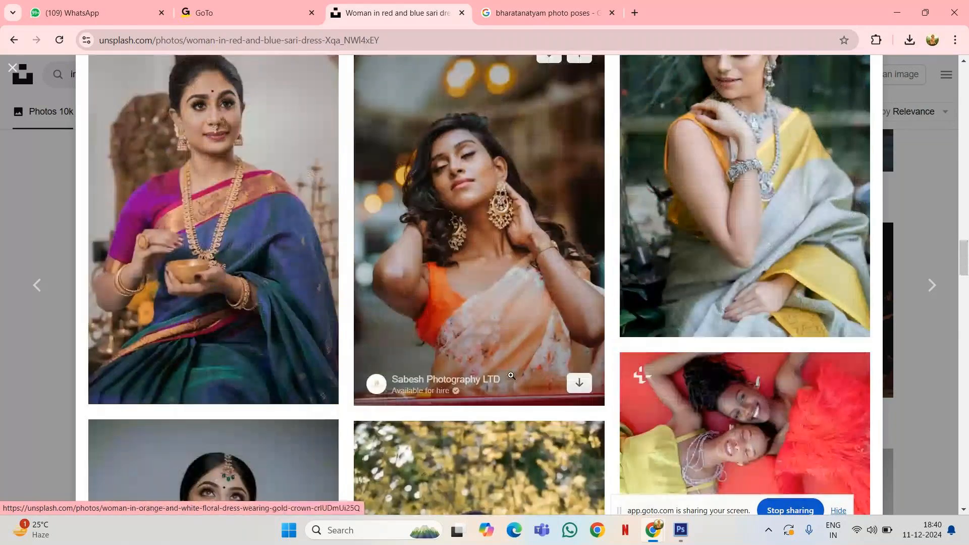
scroll(511, 376, down, 4)
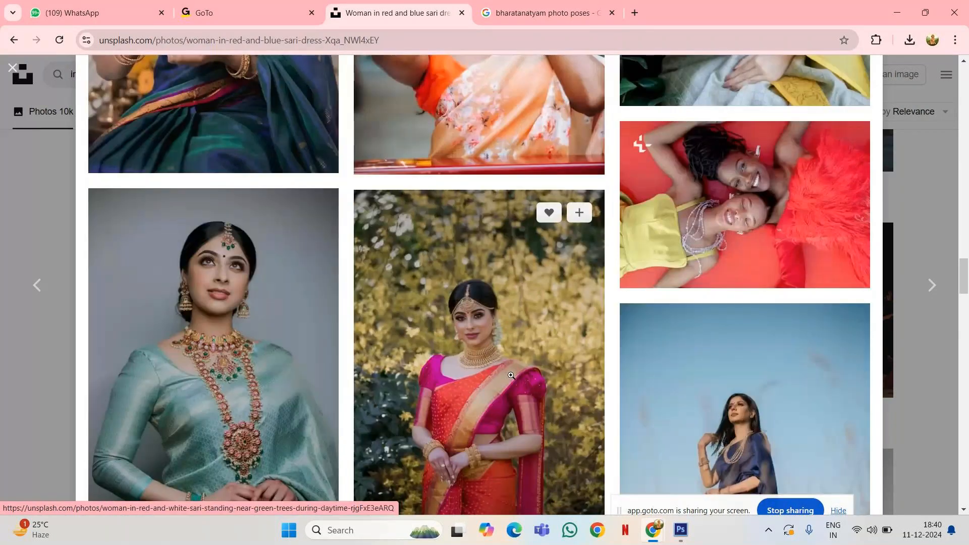
scroll(511, 376, down, 3)
click(505, 235)
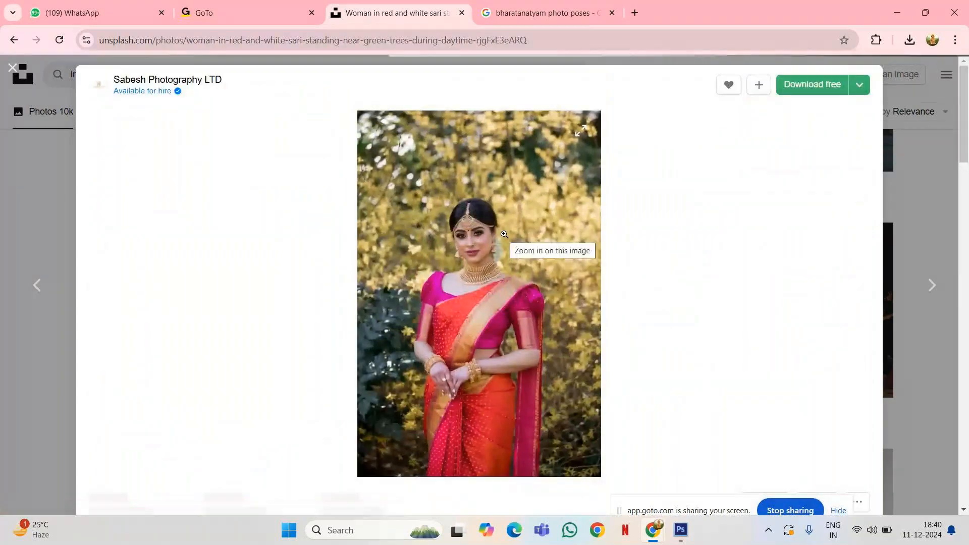
click(813, 90)
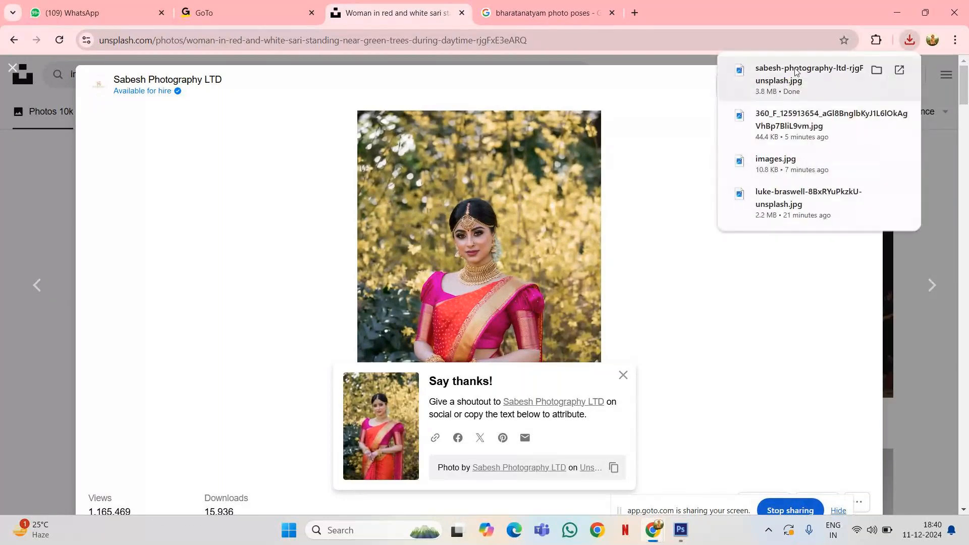
- Switch to Photoshop, enlarge the placed sari portrait to about 17.3%, centre it on the canvas and commit the placement
click(682, 530)
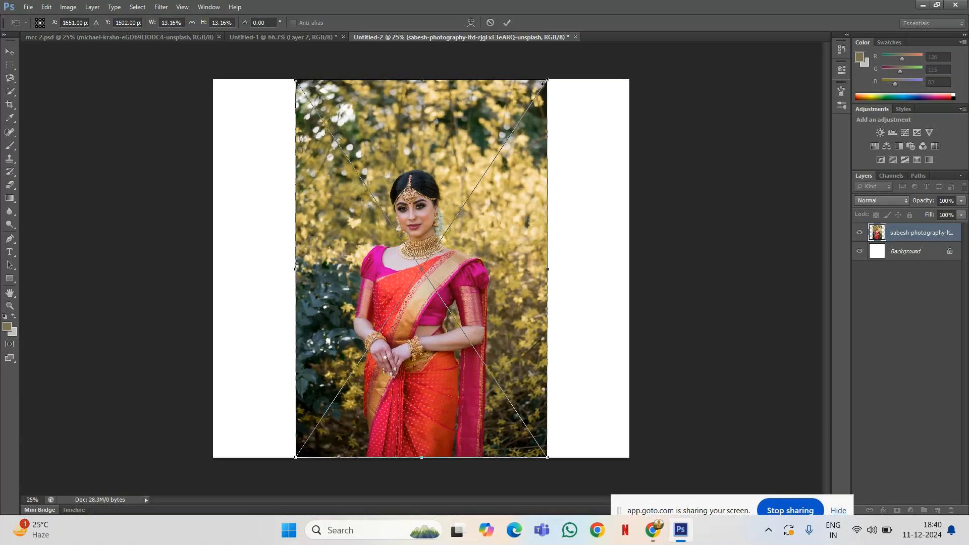
drag(545, 82, 673, 1)
drag(493, 242, 455, 238)
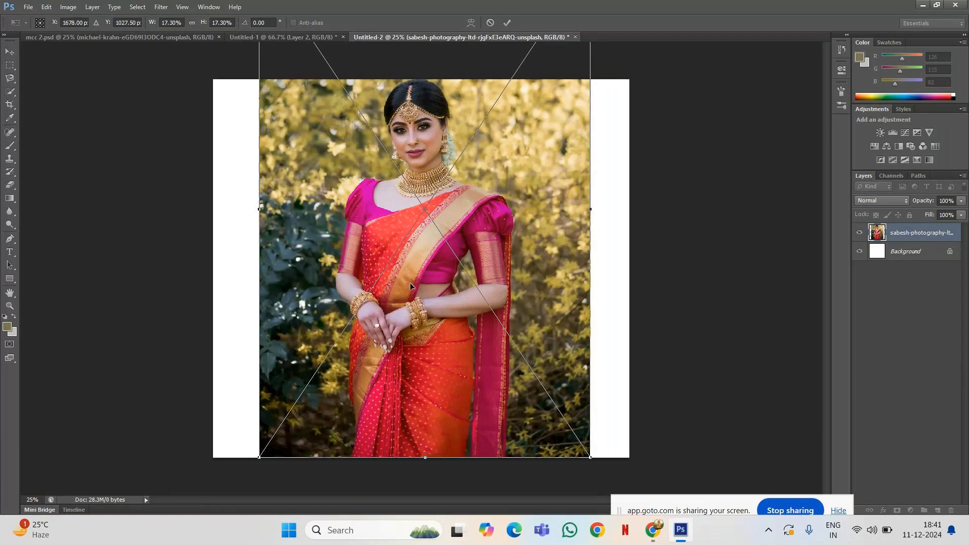
drag(419, 270, 416, 273)
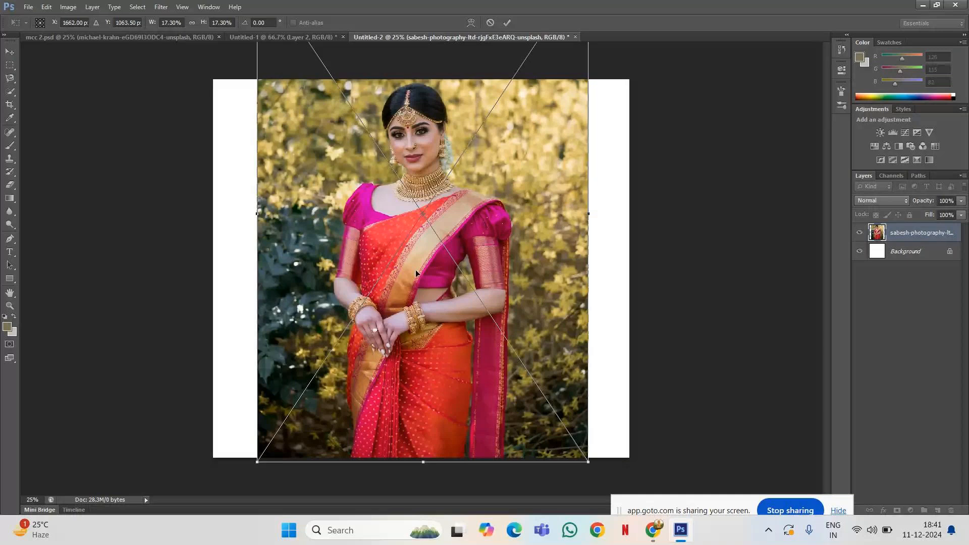
key(Return)
- Activate the Pen tool and rasterize the portrait's smart object layer so the image adjustments can be applied
key(p)
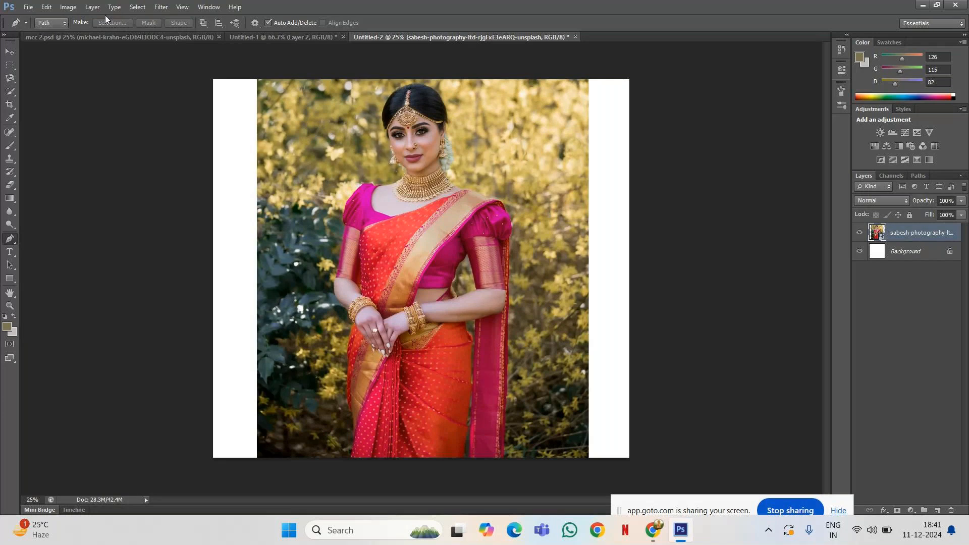
click(60, 6)
mouse_move(80, 36)
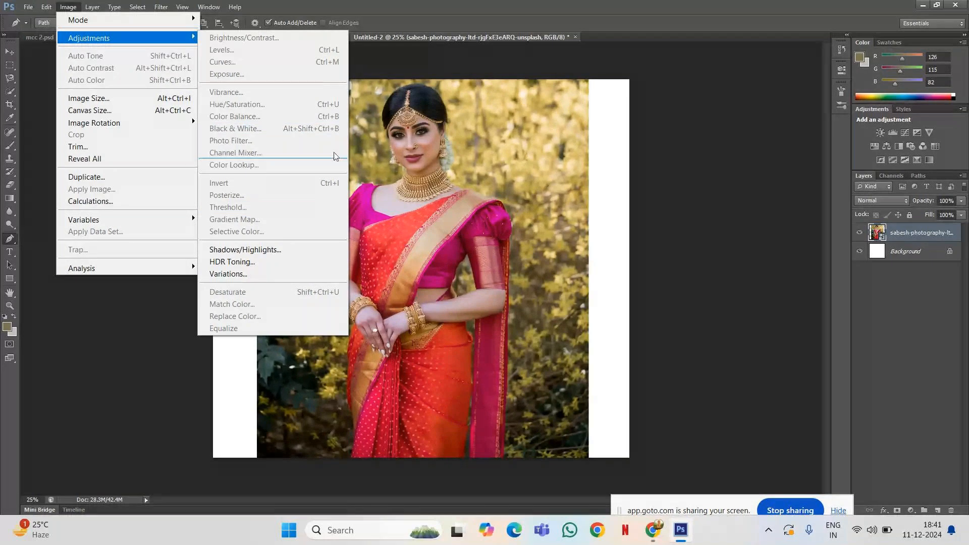
click(630, 191)
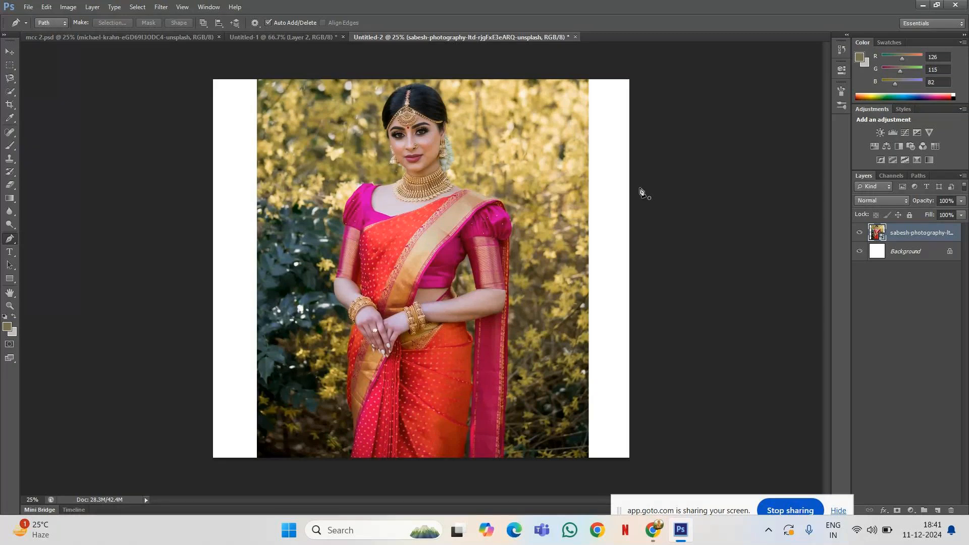
mouse_move(653, 530)
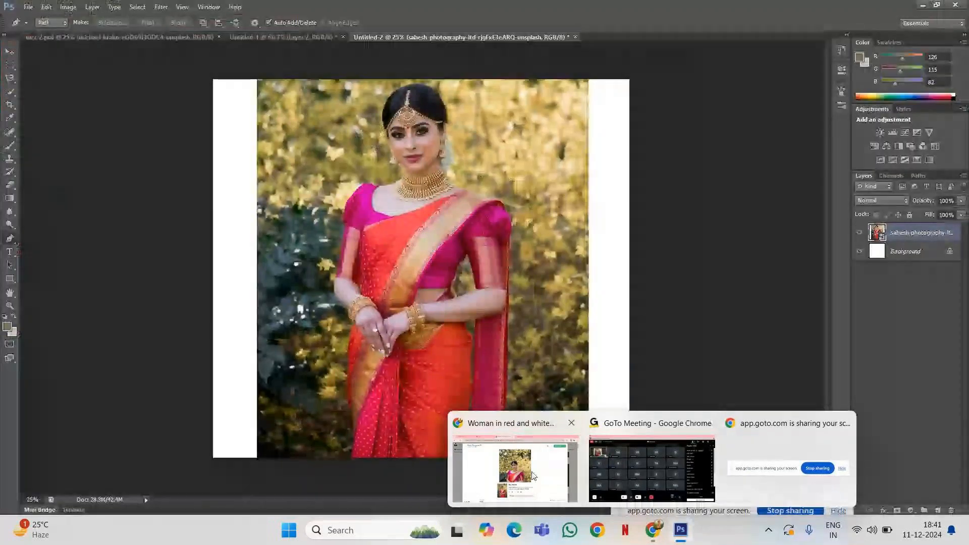
right_click(918, 236)
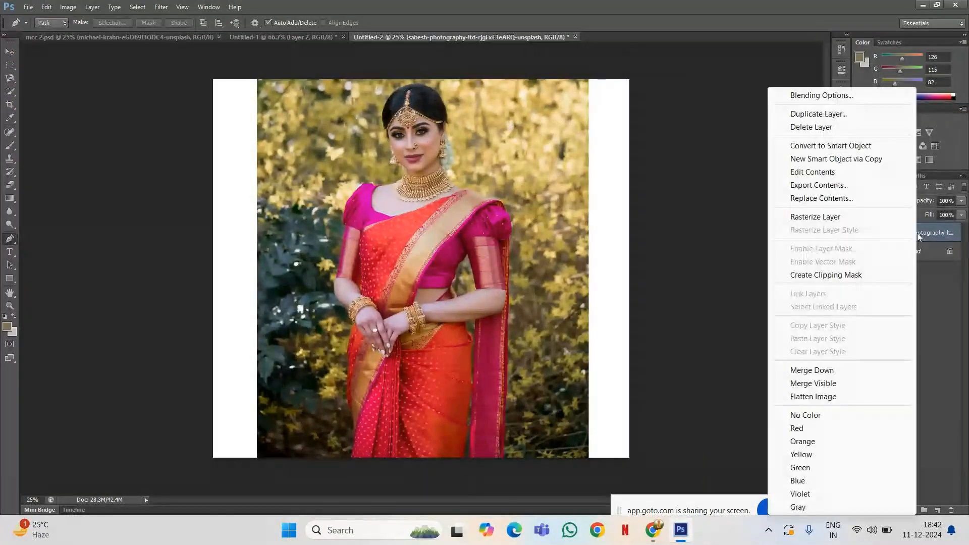
click(847, 219)
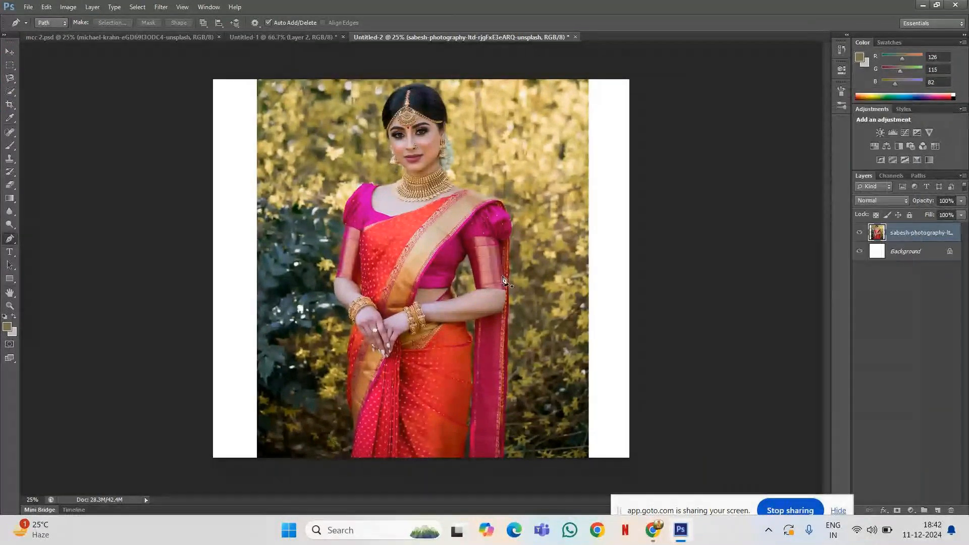
- Try removing the portrait's colour with a Hue/Saturation adjustment at Saturation -100 and Lightness 0, and undo it
click(69, 7)
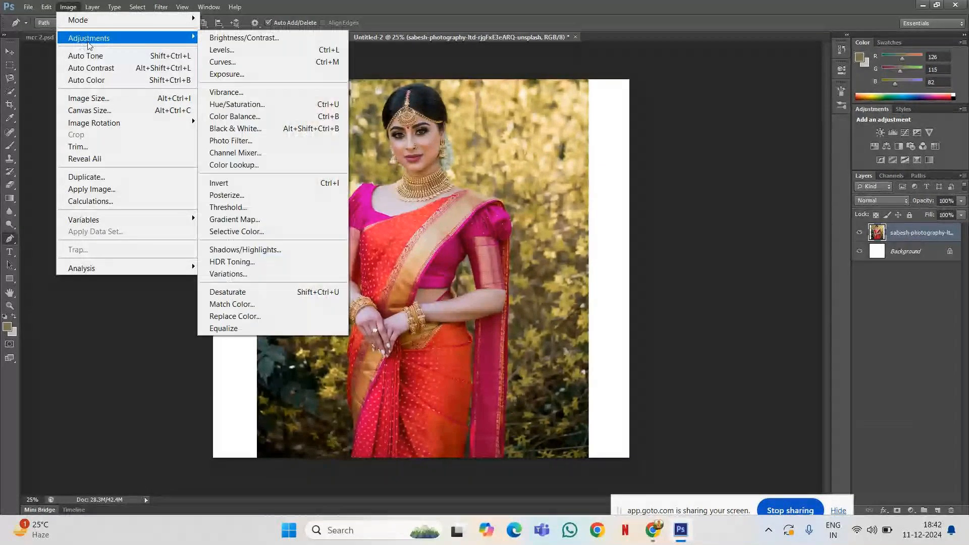
click(264, 104)
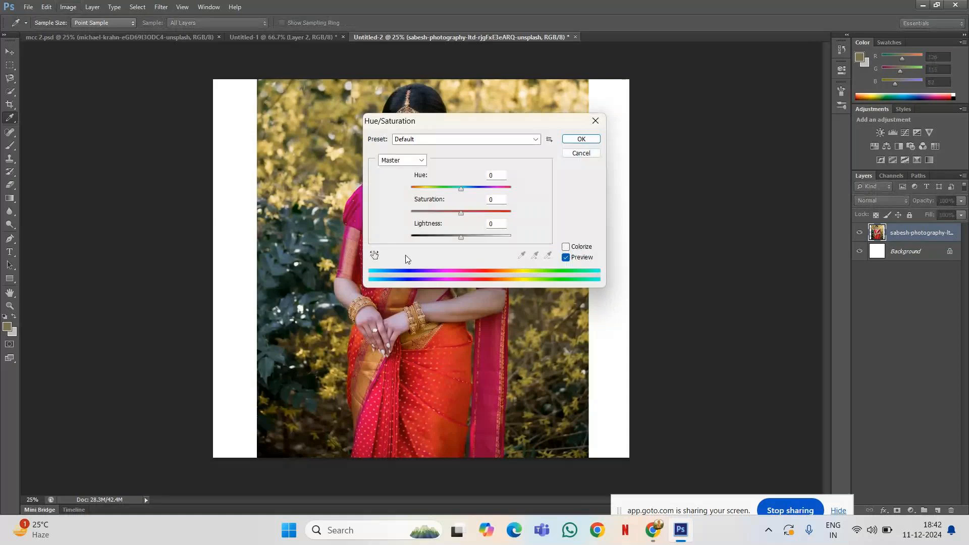
drag(515, 125, 749, 31)
drag(702, 121, 645, 123)
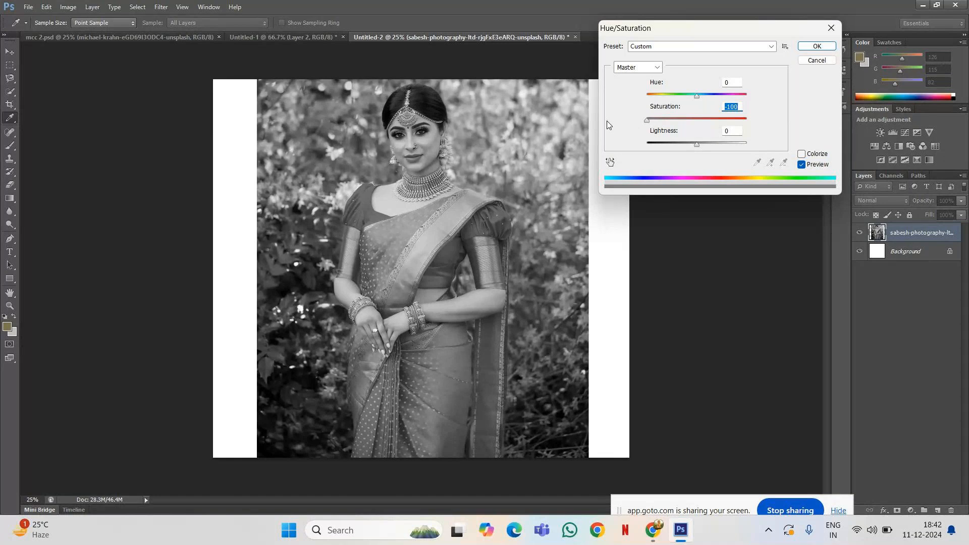
click(691, 147)
drag(691, 148, 676, 153)
drag(675, 150, 696, 150)
text(0p)
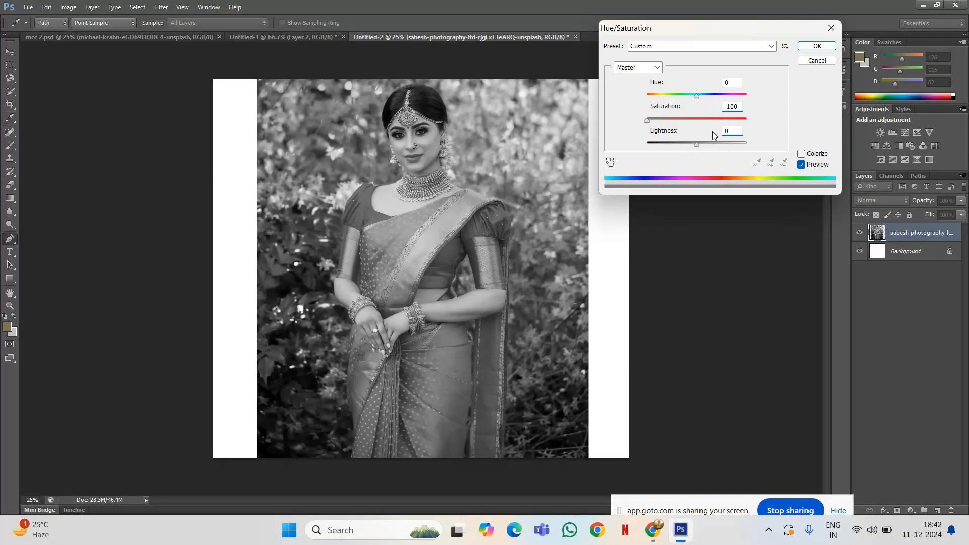
key(Return)
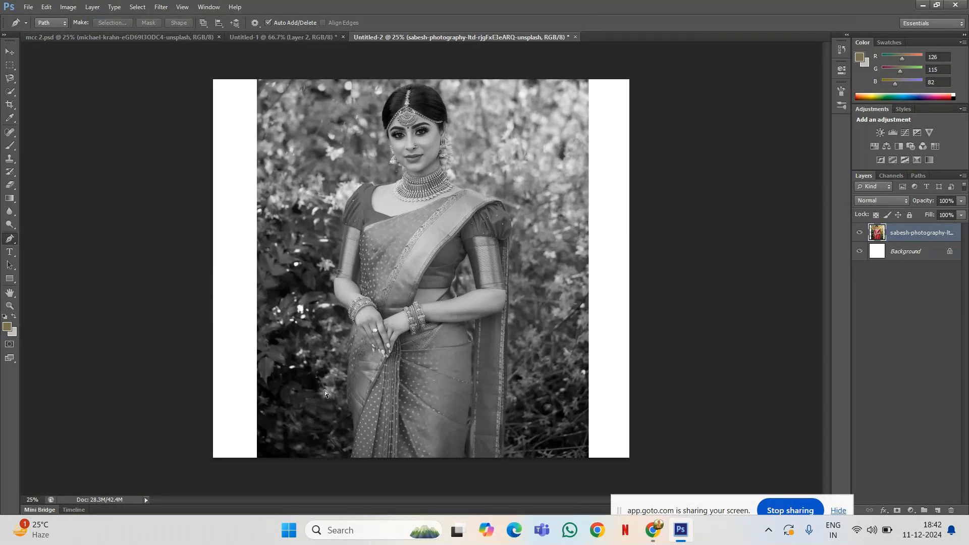
key(ctrl+z)
- Turn the portrait layer black and white with the Desaturate adjustment
click(68, 7)
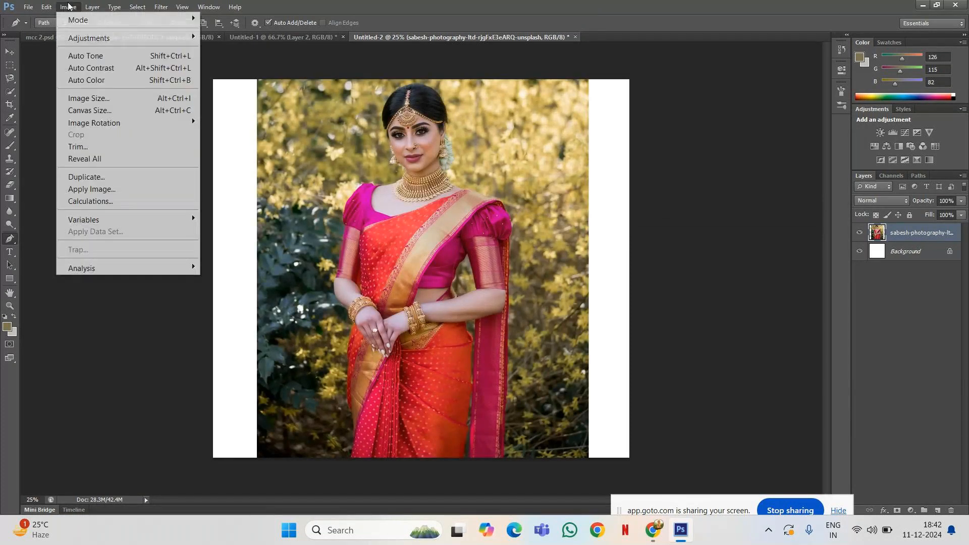
mouse_move(86, 41)
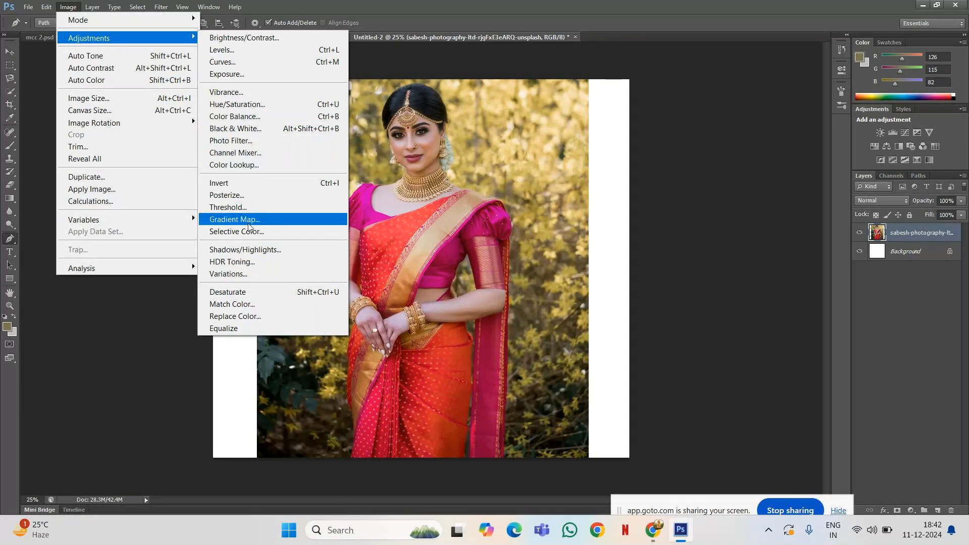
click(263, 293)
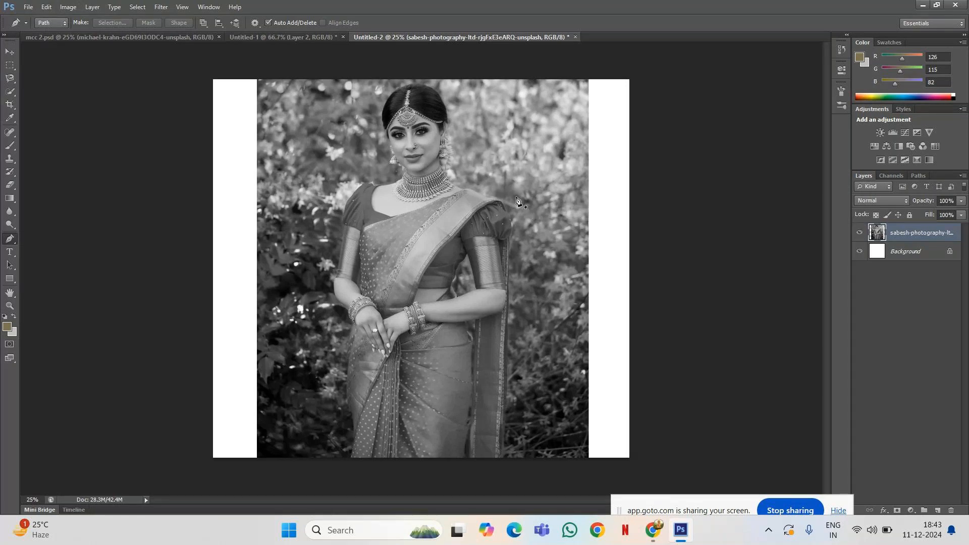
- Begin a Pen path with its first anchor at the top of the woman's right earring
key(ctrl+plus)
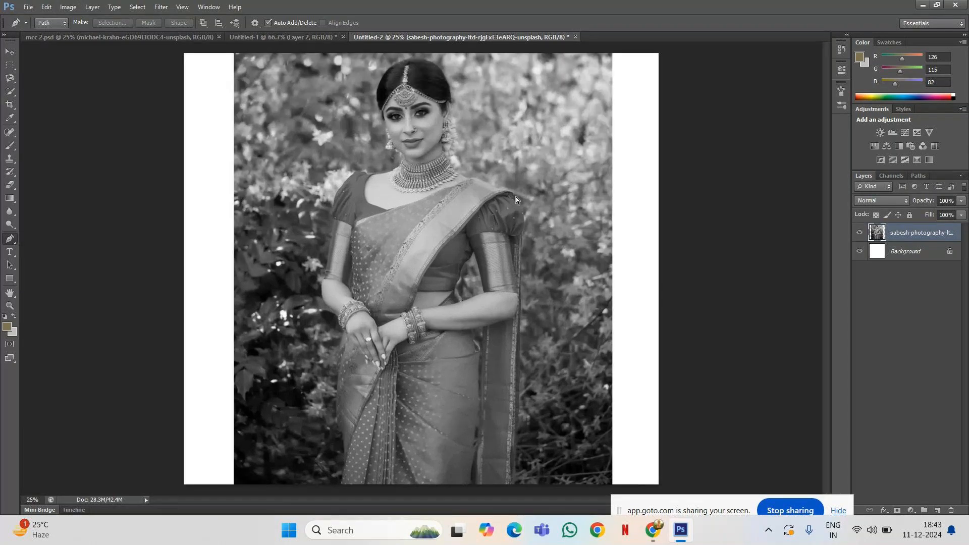
key(ctrl+plus)
key(ctrl+plus)
key(ctrl+plus)
key(ctrl+plus)
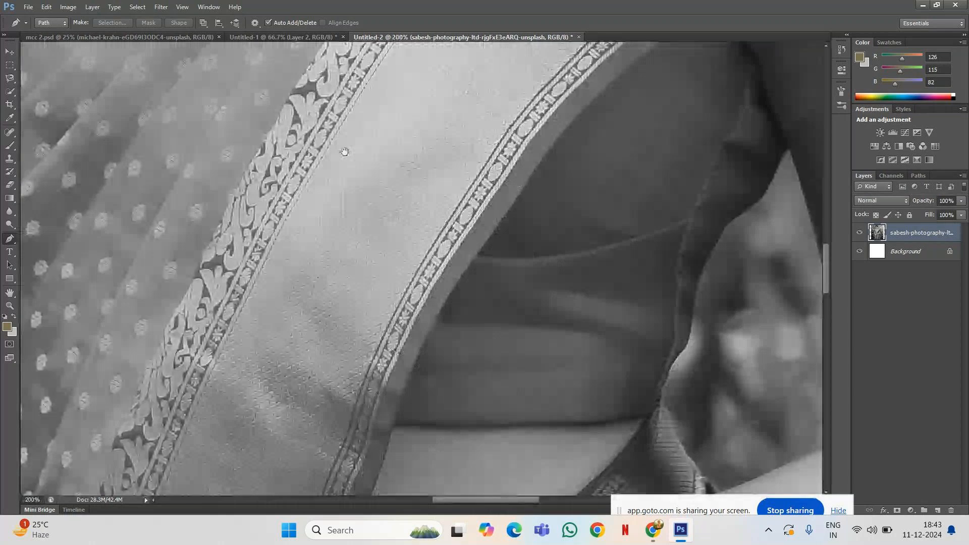
scroll(294, 264, up, 10)
drag(297, 293, 320, 318)
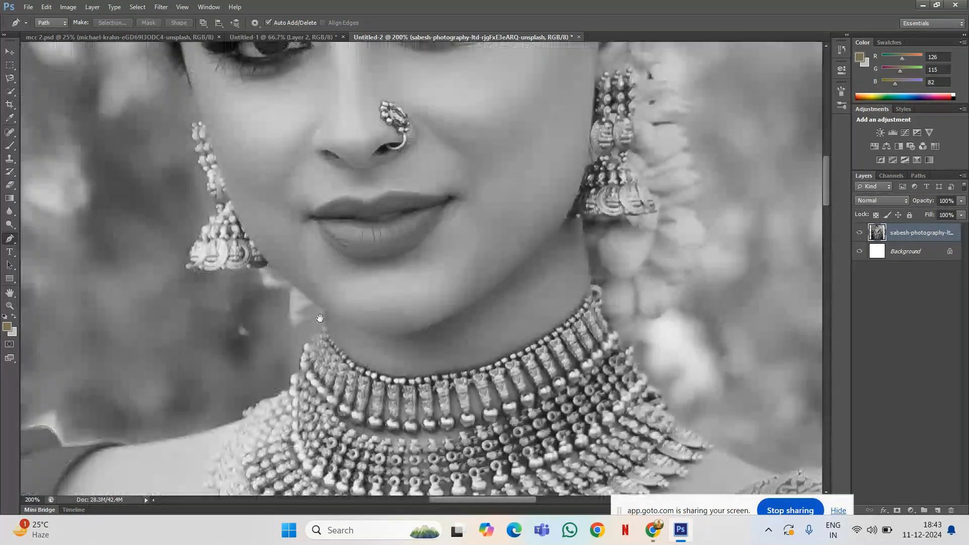
scroll(326, 320, up, 2)
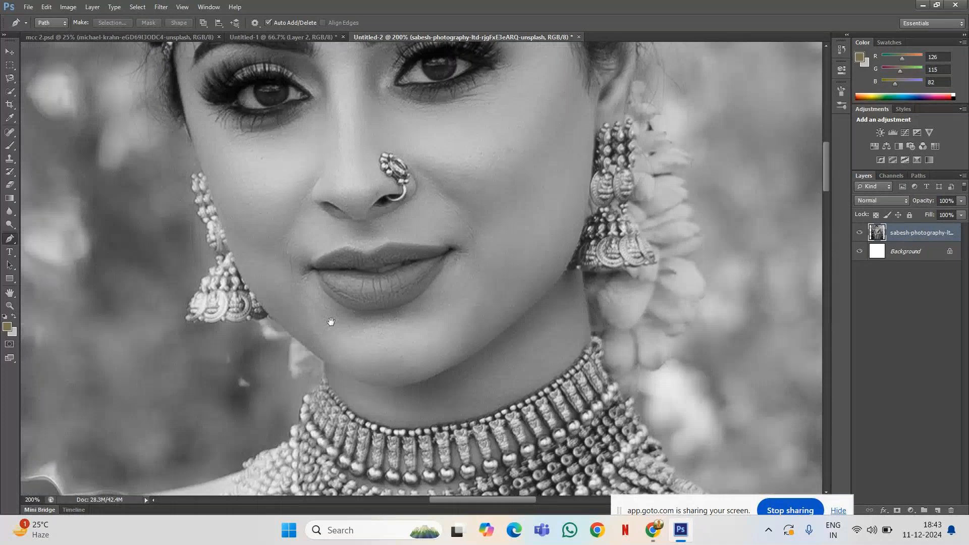
scroll(331, 322, up, 7)
scroll(405, 318, up, 1)
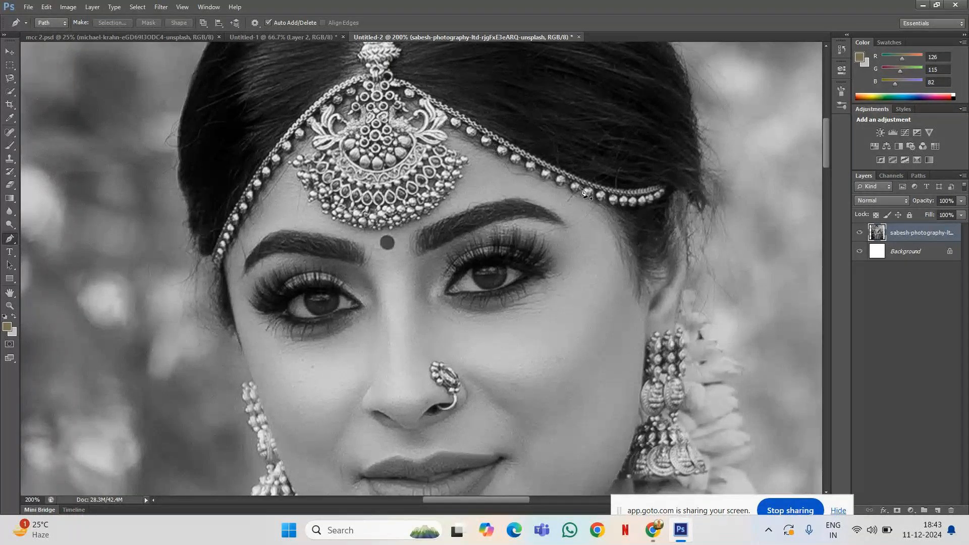
drag(431, 284, 339, 122)
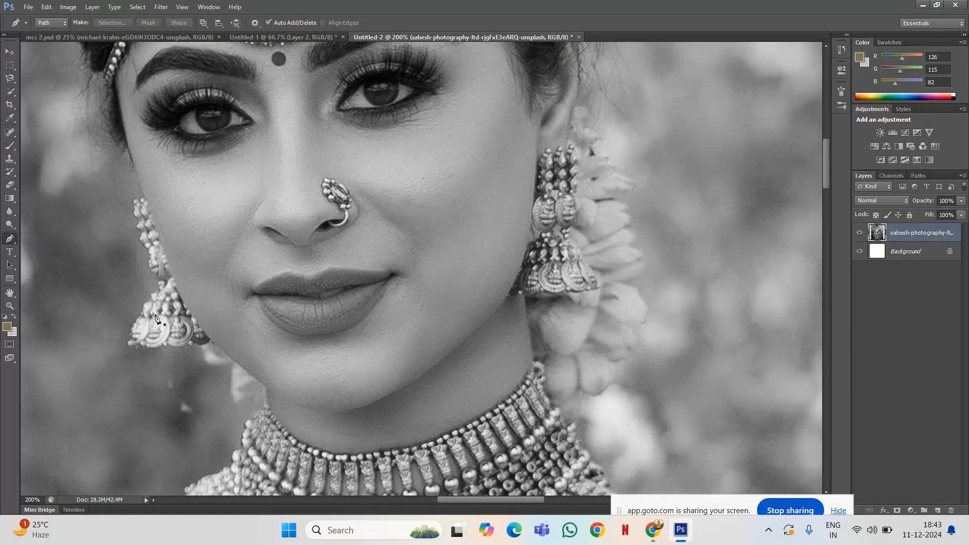
click(140, 205)
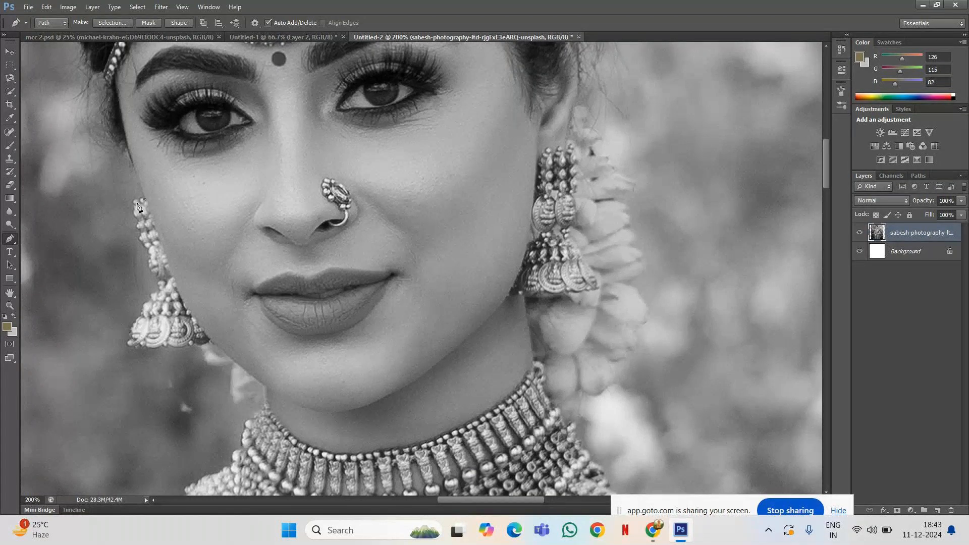
key(ctrl+z)
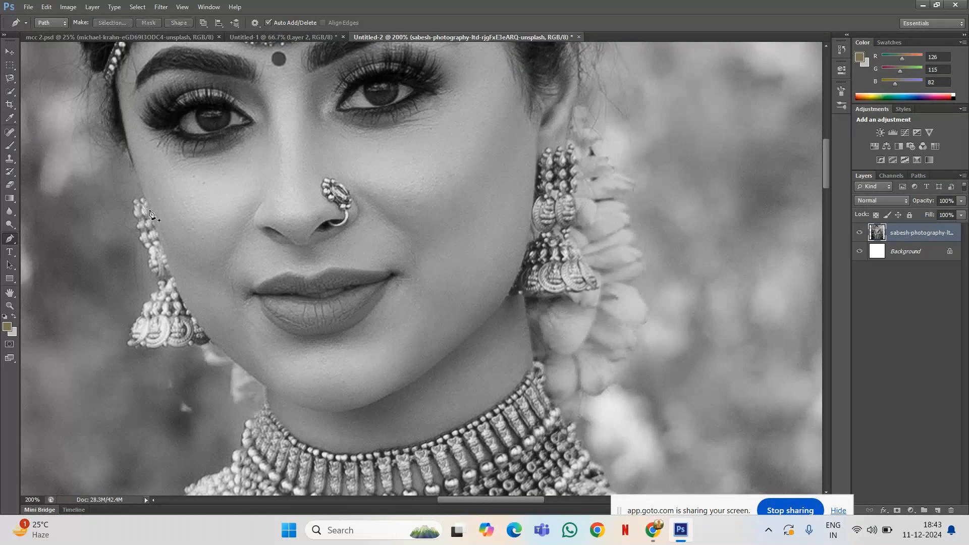
click(145, 199)
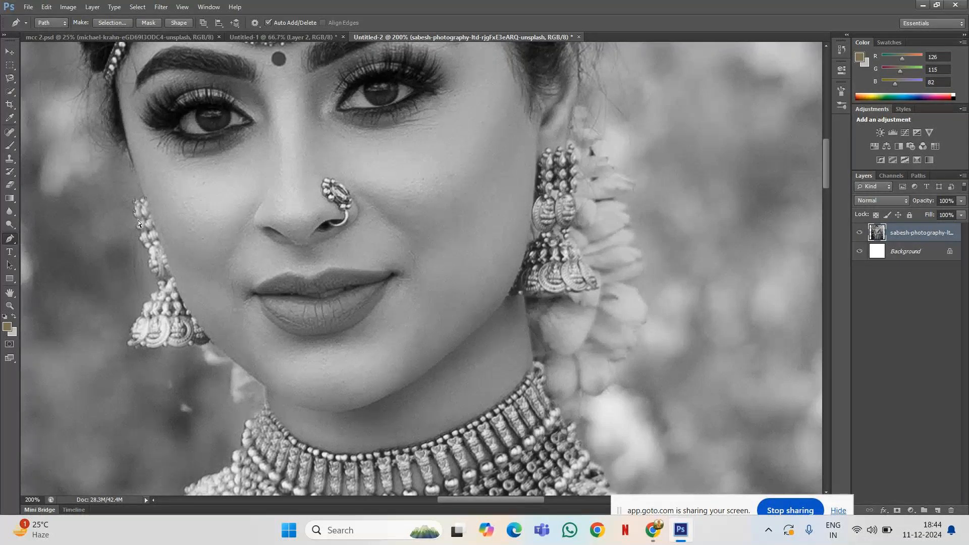
- Trace the outer edge of the right earring's beaded strand with the Pen tool down to the bell-shaped pendant
key(ctrl+plus)
key(ctrl+plus)
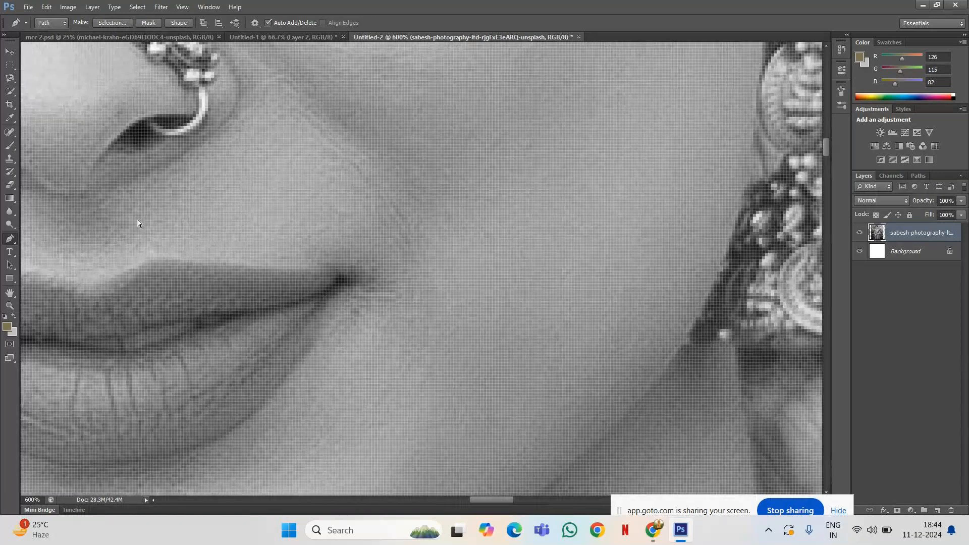
key(ctrl+minus)
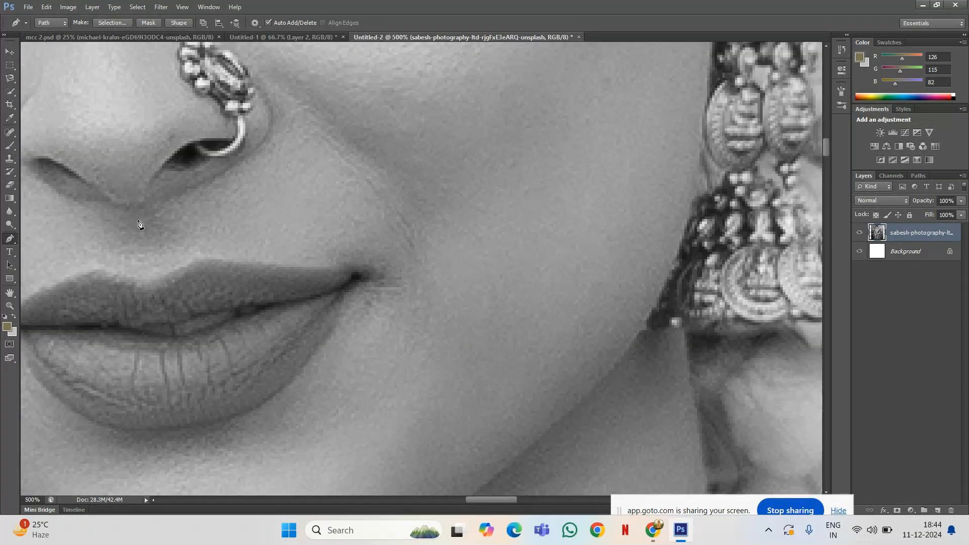
scroll(138, 224, left, 10)
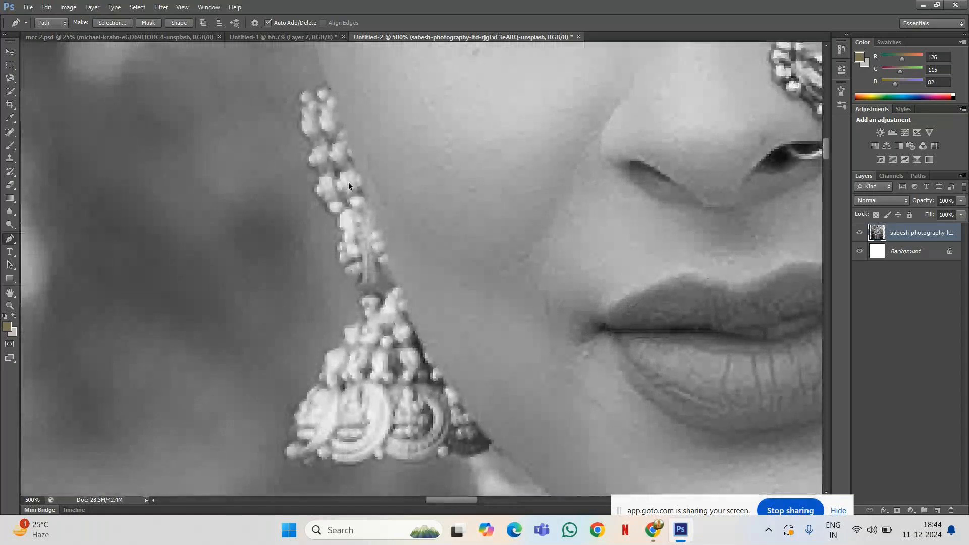
click(303, 110)
drag(310, 143, 331, 152)
alt+click(310, 143)
click(320, 182)
click(325, 203)
alt+click(325, 202)
alt+click(338, 217)
click(338, 240)
click(335, 258)
click(346, 270)
click(353, 277)
click(360, 281)
- Continue the path around the upper tiers of the earring's bell-shaped pendant along its outer edge
drag(365, 312, 376, 318)
alt+click(365, 312)
click(360, 321)
click(345, 326)
click(340, 335)
click(341, 346)
click(325, 350)
click(319, 383)
- Trace the pendant's flared bottom edge across to the jawline and close the path at the earring's top
drag(289, 438, 294, 467)
alt+click(289, 442)
alt+click(301, 460)
click(312, 467)
click(332, 462)
click(388, 457)
click(441, 449)
click(491, 444)
drag(489, 434, 490, 421)
alt+click(491, 442)
drag(330, 89, 343, 11)
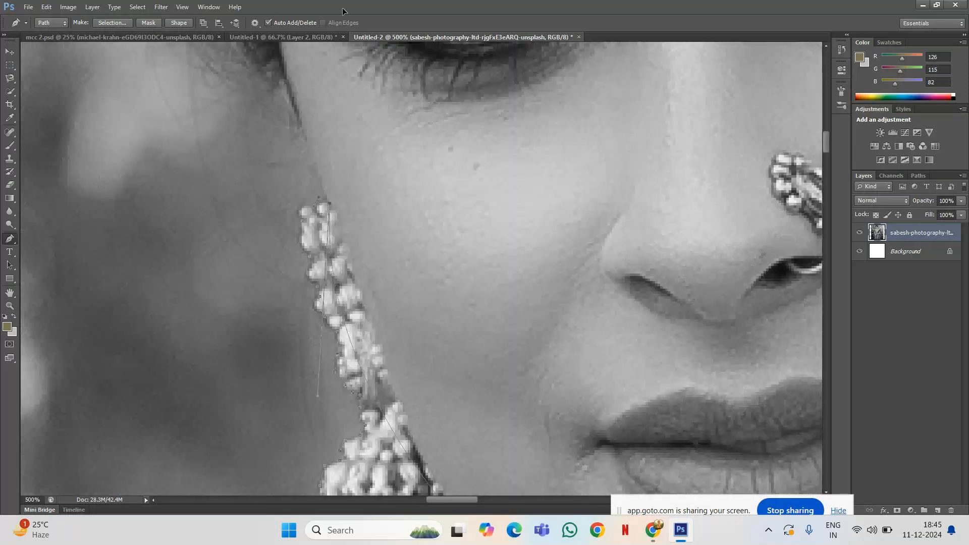
drag(343, 11, 378, 258)
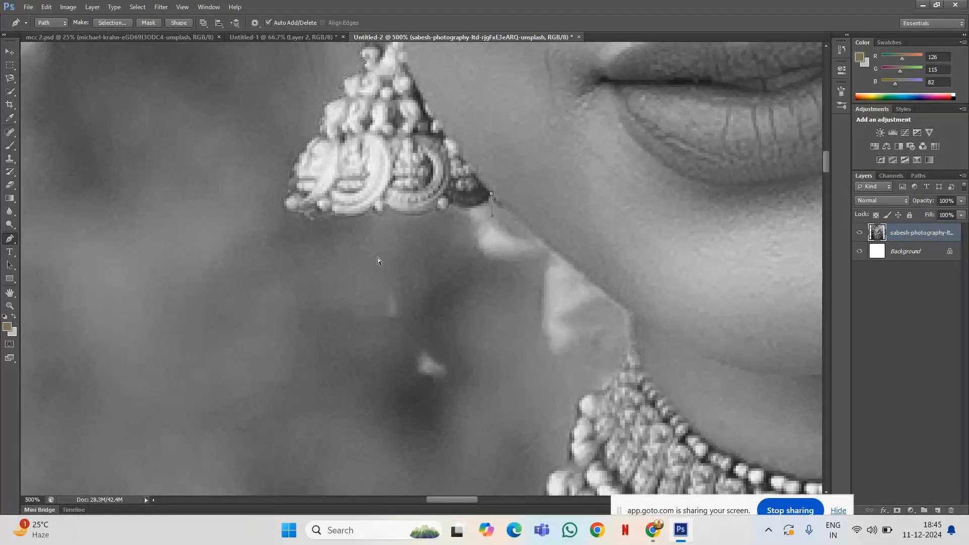
scroll(377, 260, down, 1)
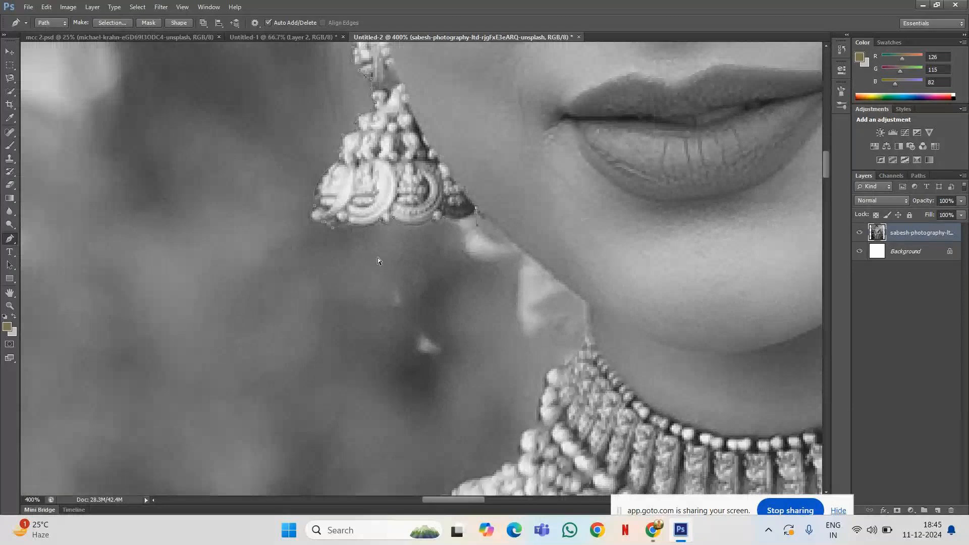
scroll(378, 260, down, 1)
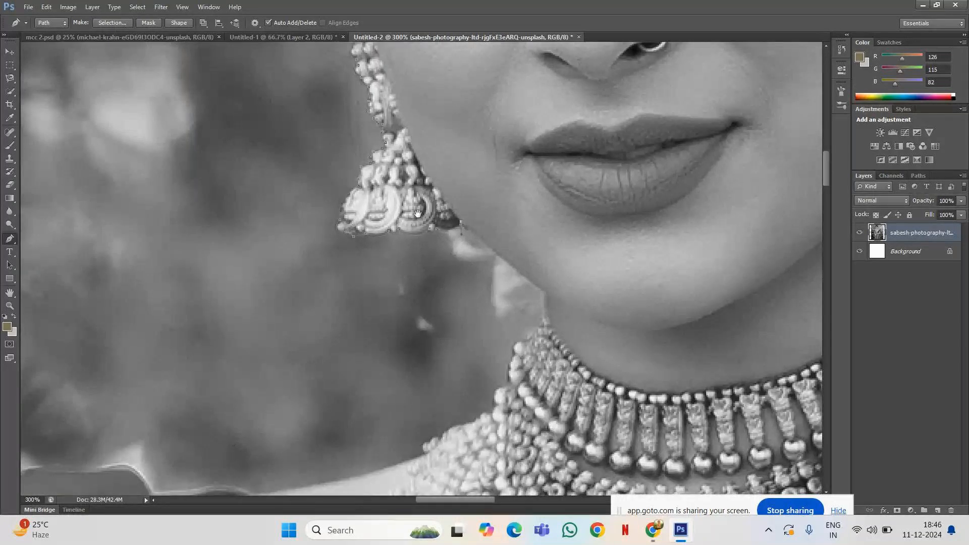
drag(418, 213, 368, 395)
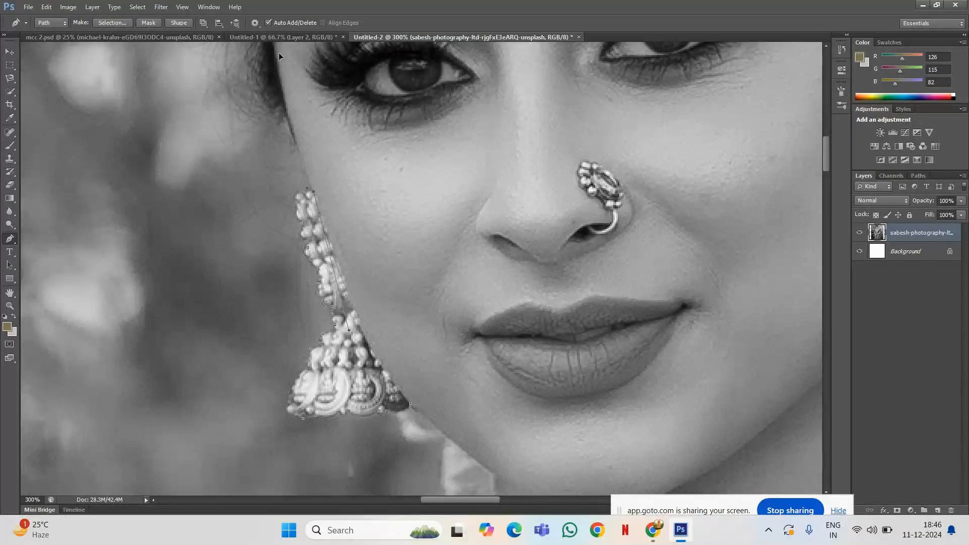
drag(279, 53, 280, 56)
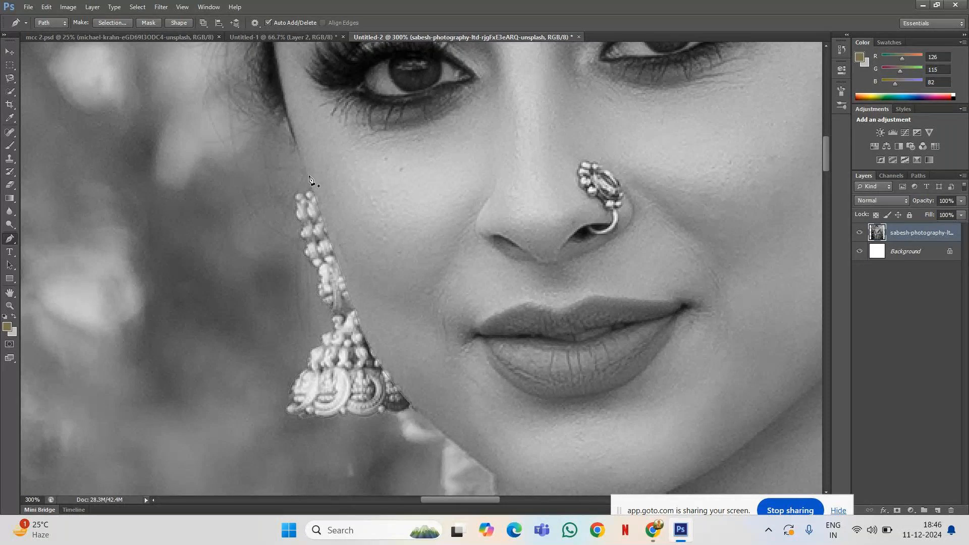
- Turn the earring path into a selection and copy the right earring onto its own layer
click(109, 23)
key(Return)
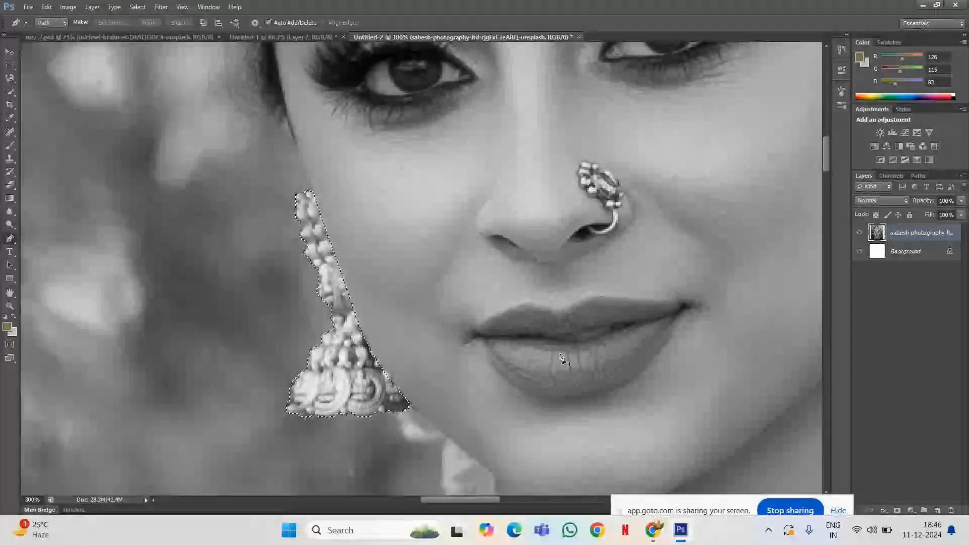
key(ctrl+j)
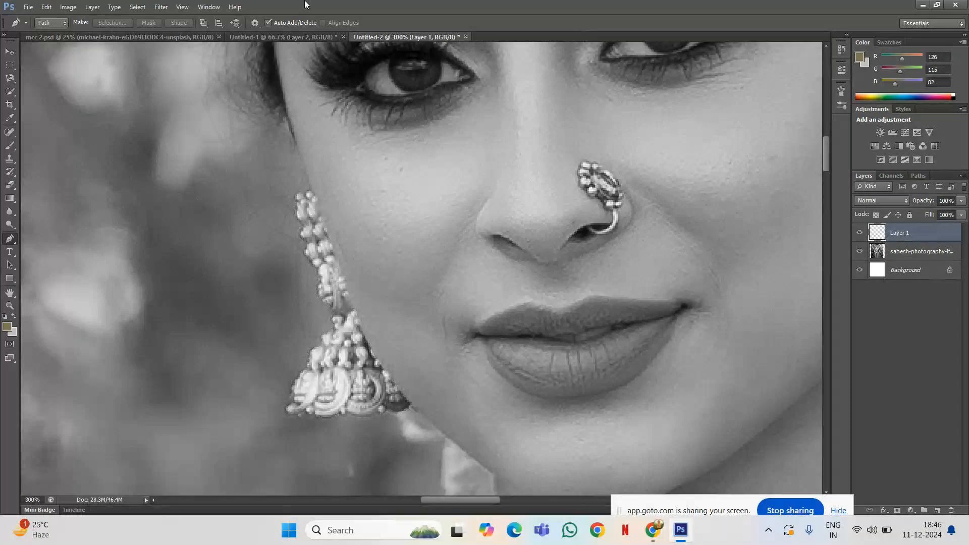
- Apply Color Balance to the earring layer, shifting its midtones to red +35 and yellow -68
click(68, 7)
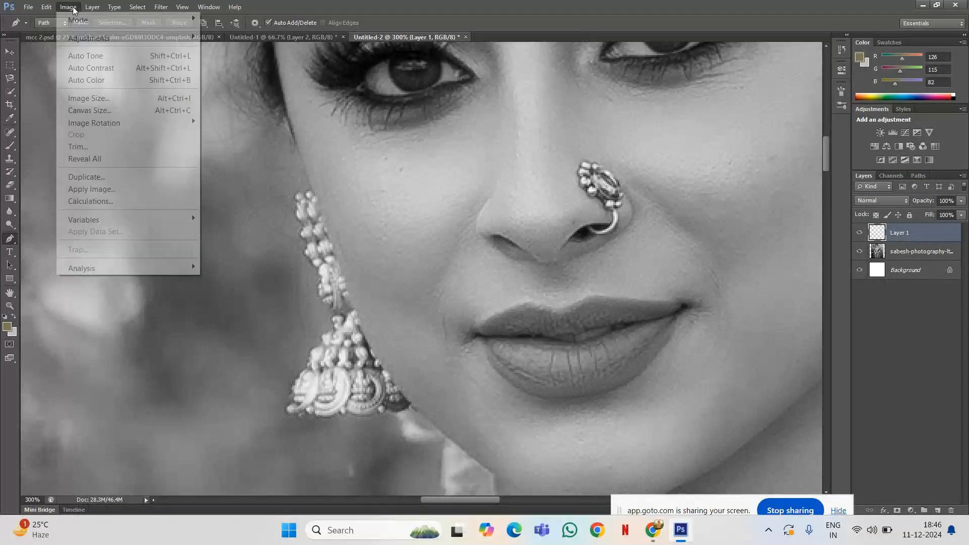
mouse_move(90, 37)
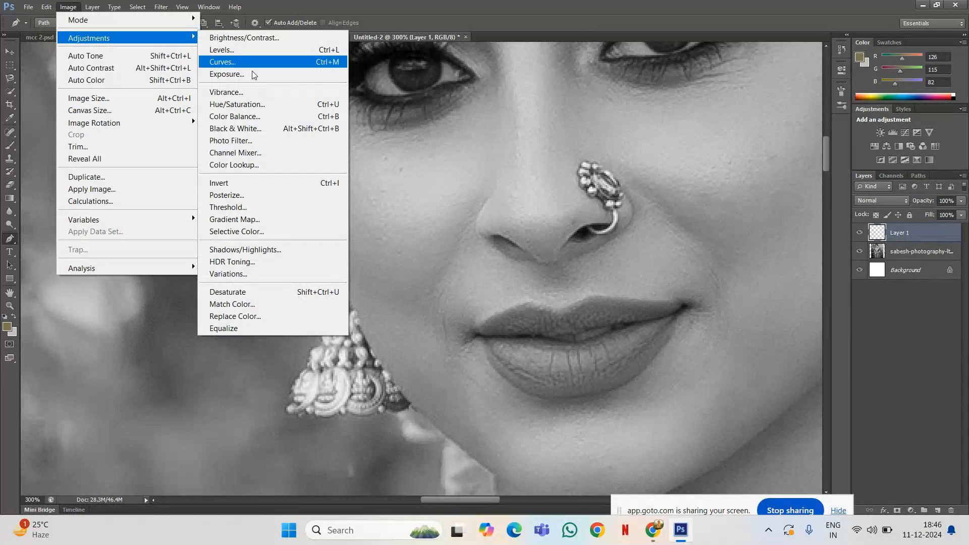
click(259, 117)
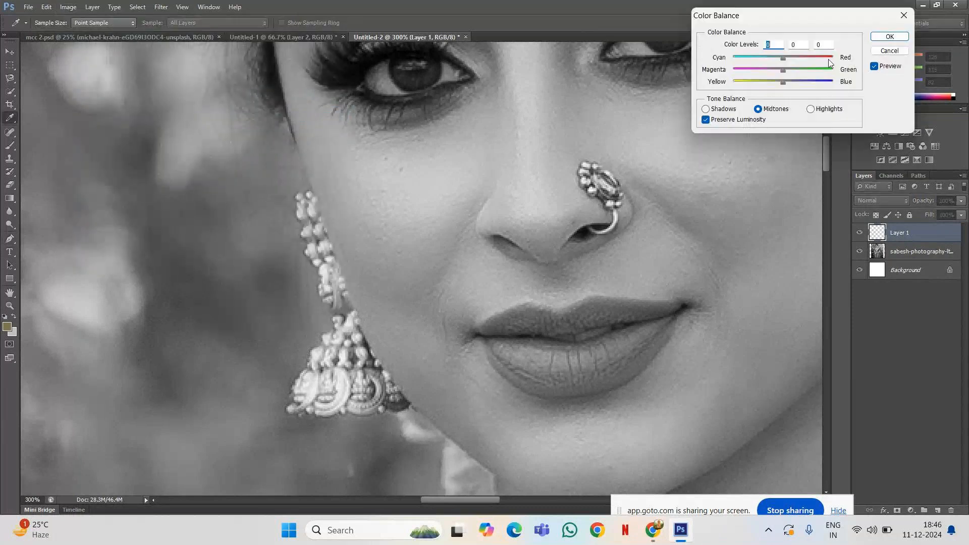
drag(823, 20, 817, 14)
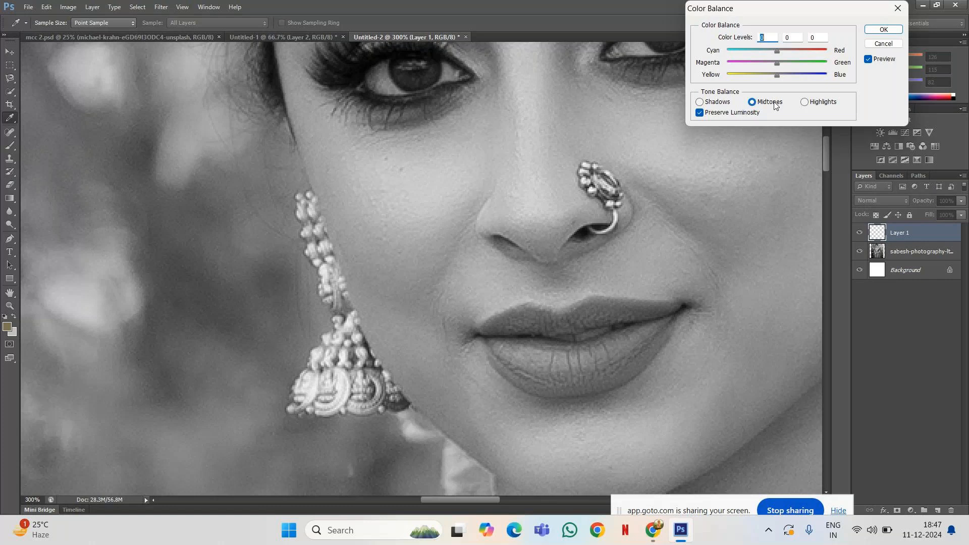
drag(778, 75, 737, 77)
drag(730, 83, 729, 83)
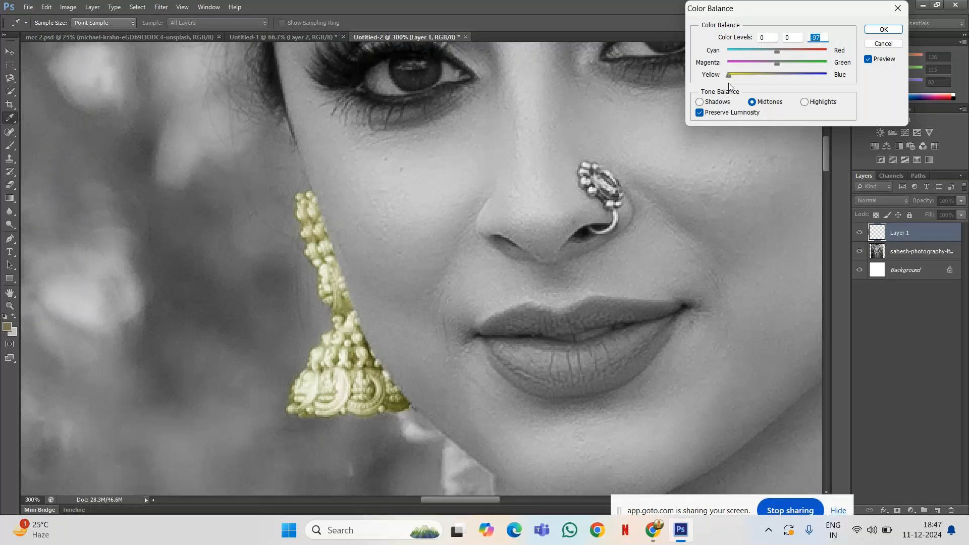
key(ctrl+minus)
key(ctrl+minus)
drag(729, 78, 744, 78)
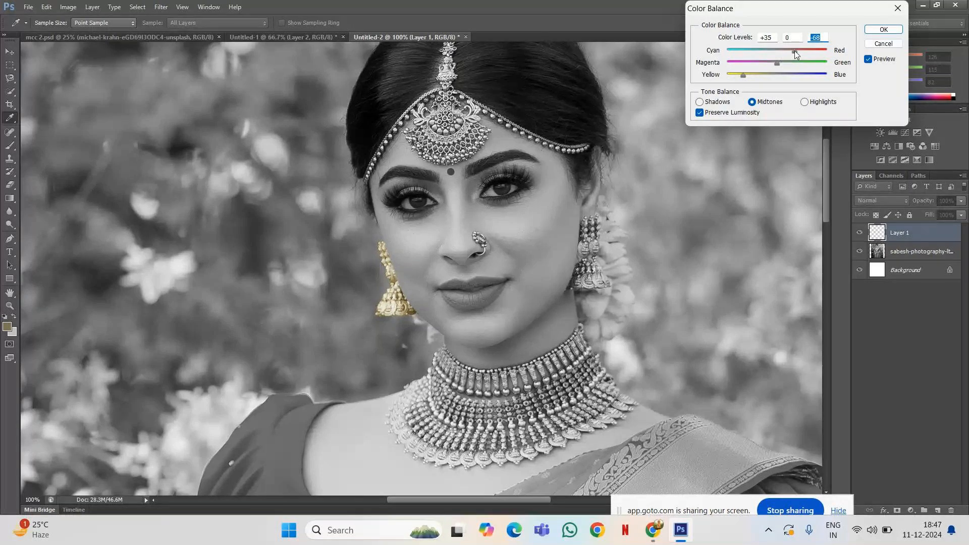
- Fine-tune the red and yellow midtone balance until the earring looks warm gold and accept the adjustment
drag(797, 51, 800, 51)
drag(743, 75, 743, 75)
drag(801, 53, 804, 52)
drag(804, 52, 785, 53)
click(765, 75)
drag(768, 74, 745, 79)
drag(746, 79, 740, 80)
click(813, 49)
drag(739, 80, 744, 81)
drag(814, 52, 805, 52)
click(883, 31)
key(p)
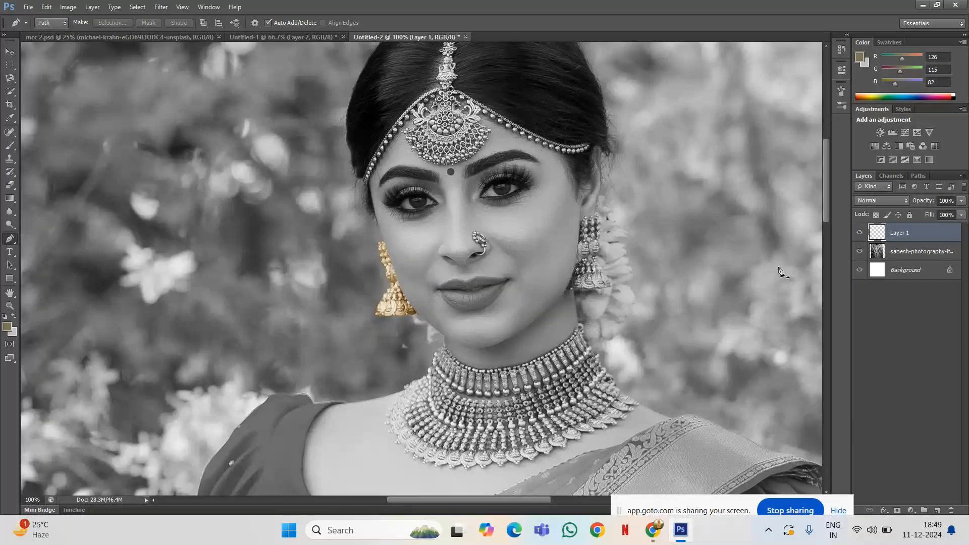
scroll(757, 243, down, 5)
scroll(657, 224, up, 1)
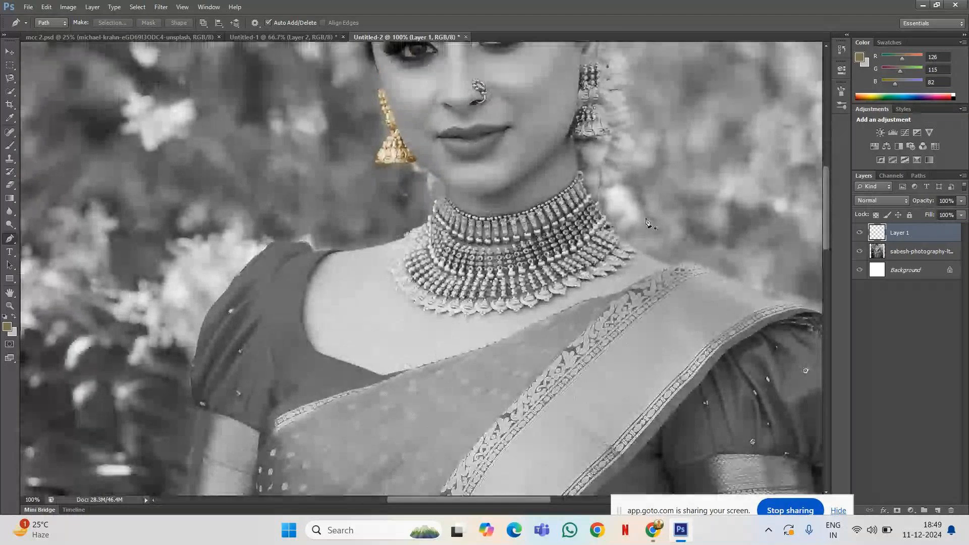
scroll(648, 223, up, 2)
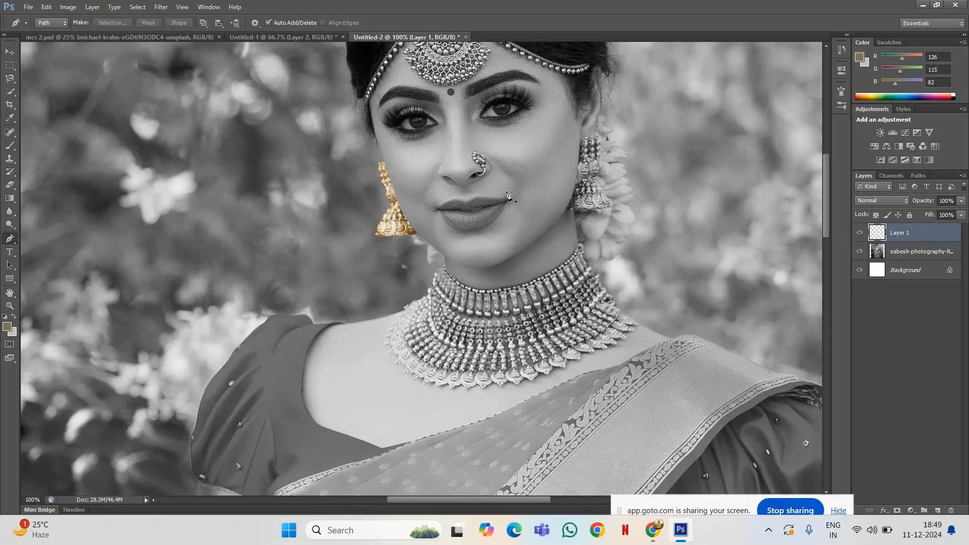
scroll(507, 195, up, 1)
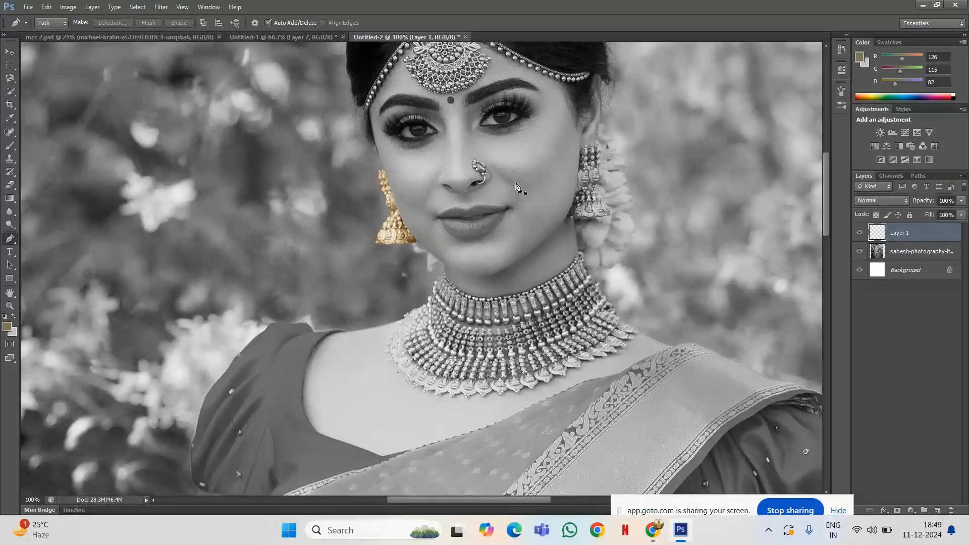
scroll(469, 154, up, 3)
click(468, 152)
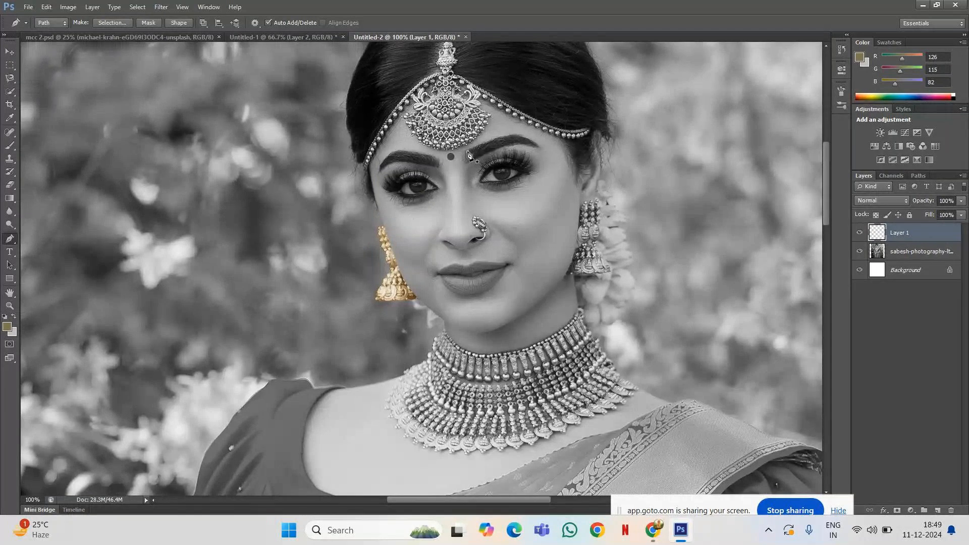
click(566, 147)
key(ctrl+alt+z)
key(ctrl+alt+z)
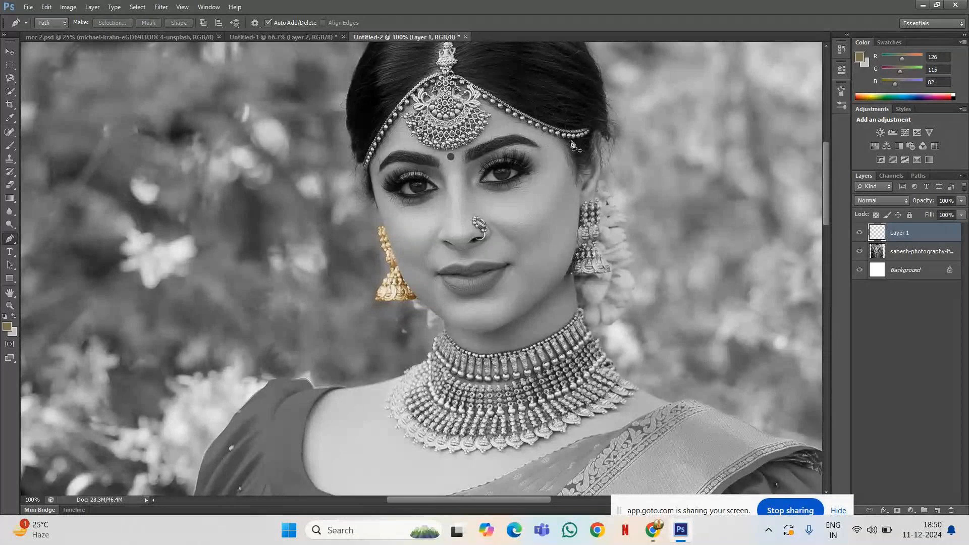
- Begin a Pen path at the woman's left temple and trace the forehead below the headpiece to her right temple
click(566, 142)
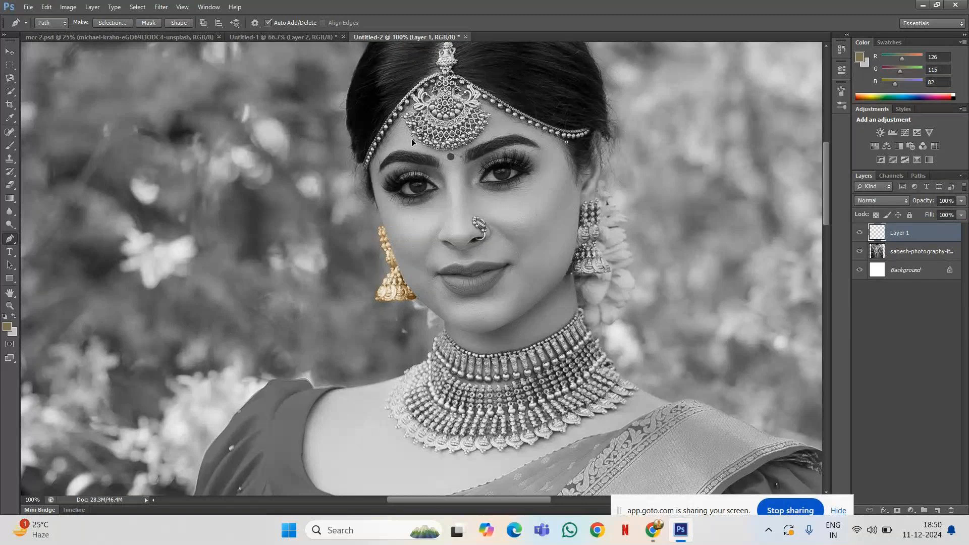
drag(499, 145, 464, 146)
alt+click(438, 150)
drag(406, 114, 403, 93)
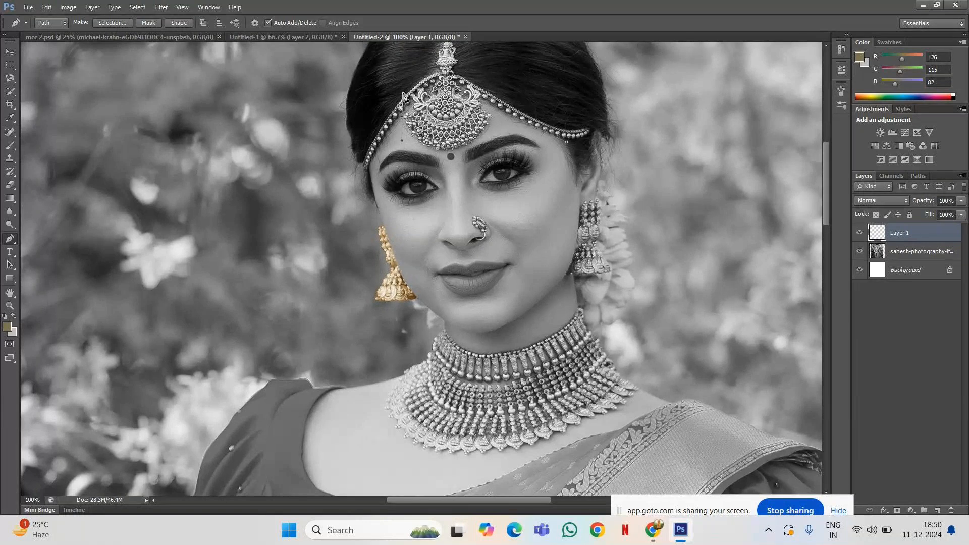
alt+click(403, 121)
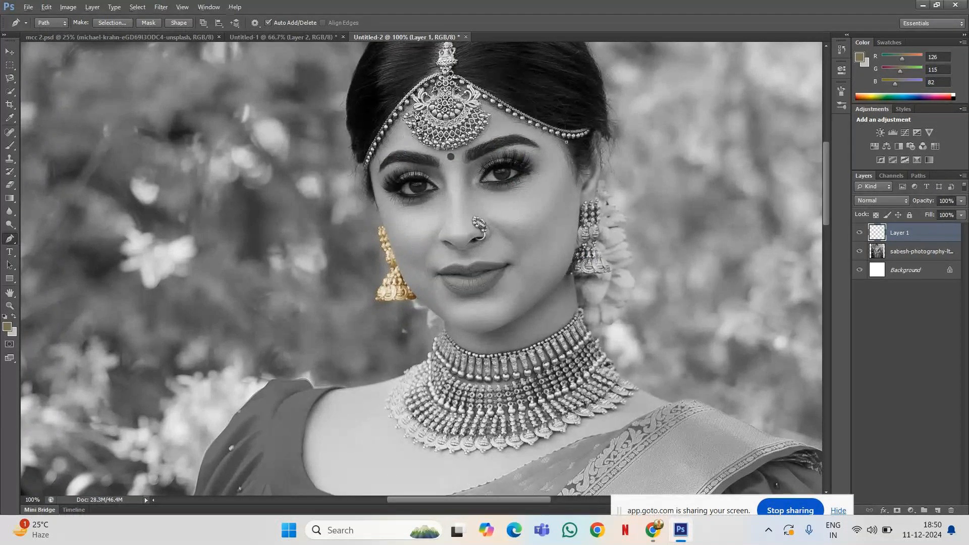
click(368, 163)
- Continue the path down the cheek and jaw, along the necklace's upper edge and up around the left ear, closing it at the temple
click(445, 321)
click(442, 332)
click(479, 356)
click(579, 313)
click(572, 271)
click(599, 183)
drag(597, 138, 588, 157)
click(567, 143)
- Convert the face path to a selection and copy that area of the sari photo layer onto a new layer
click(117, 23)
key(Return)
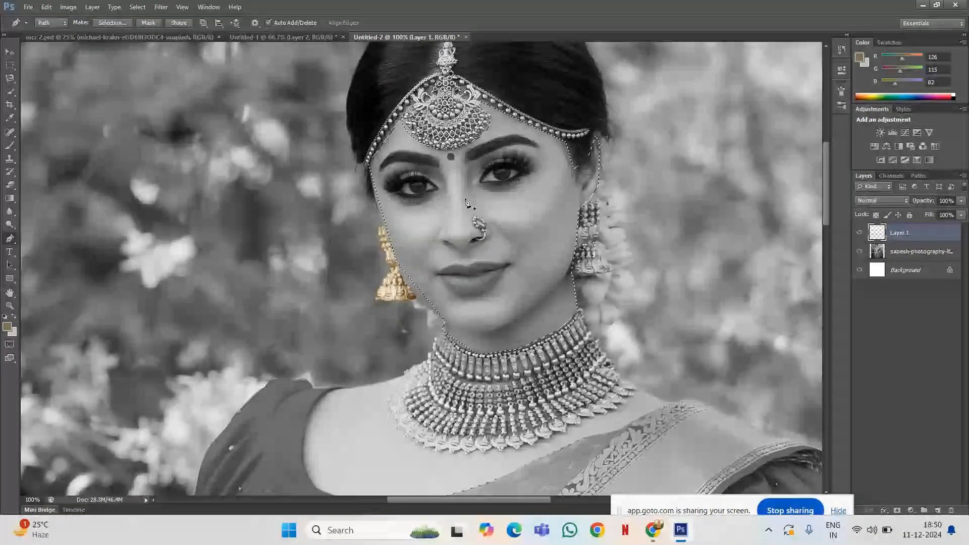
click(924, 252)
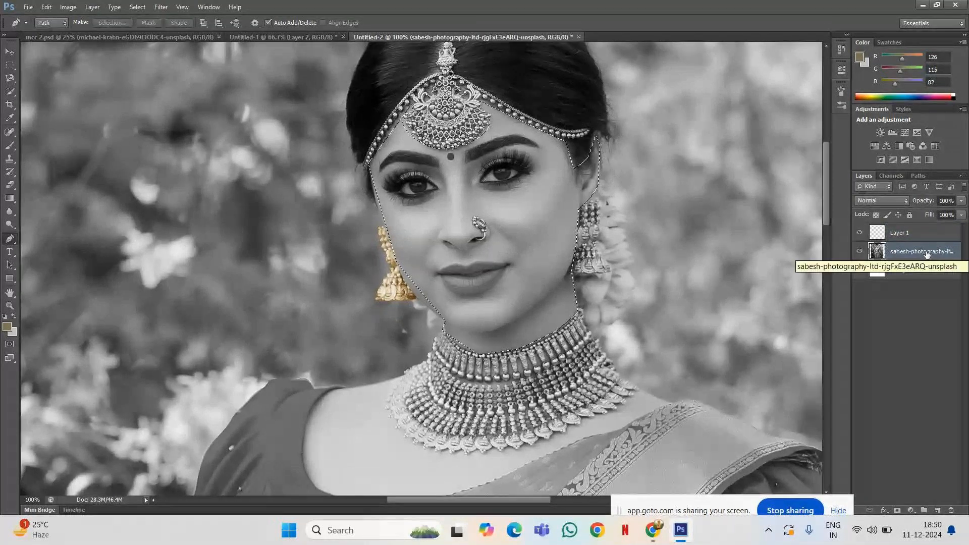
key(ctrl+j)
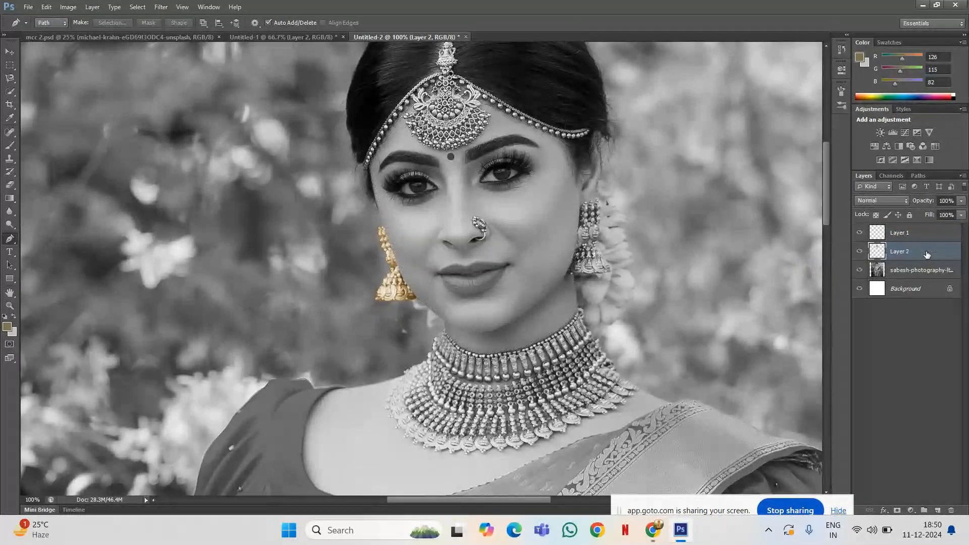
- Try to tint the face layer with Hue/Saturation by shifting the hue and setting saturation to +27
click(68, 7)
mouse_move(84, 45)
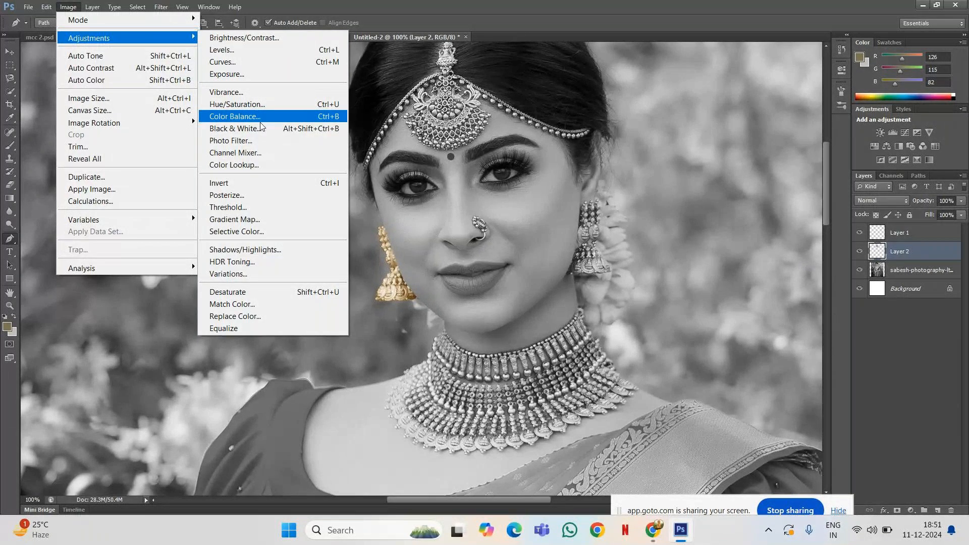
click(252, 105)
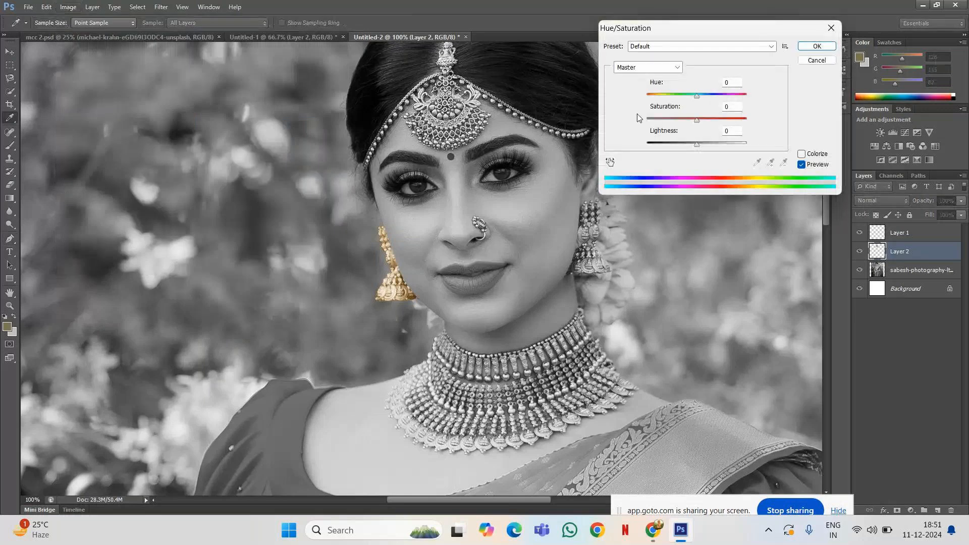
drag(696, 96, 741, 120)
drag(695, 95, 656, 98)
mouse_move(699, 146)
mouse_down()
mouse_move(724, 147)
mouse_move(695, 144)
mouse_up()
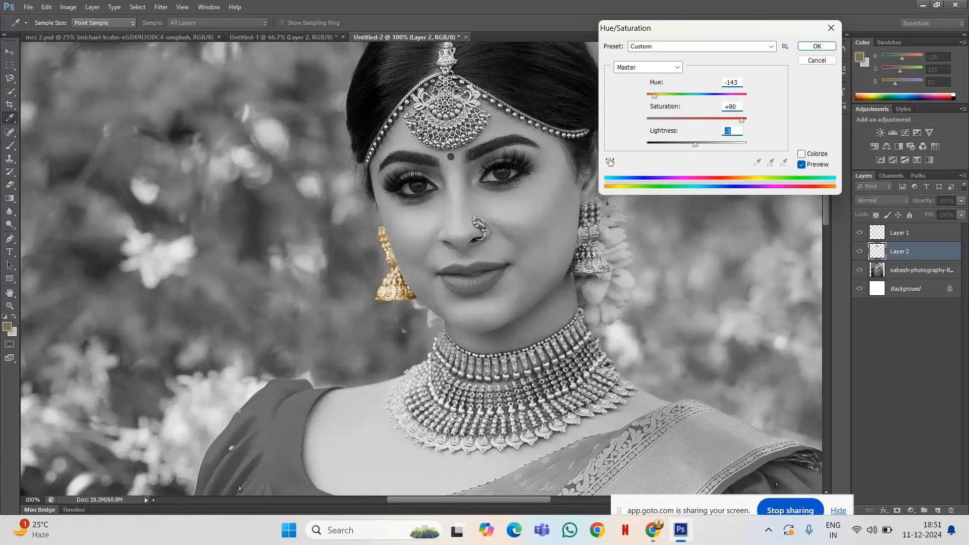
text(0)
drag(744, 119, 710, 124)
drag(669, 100, 747, 90)
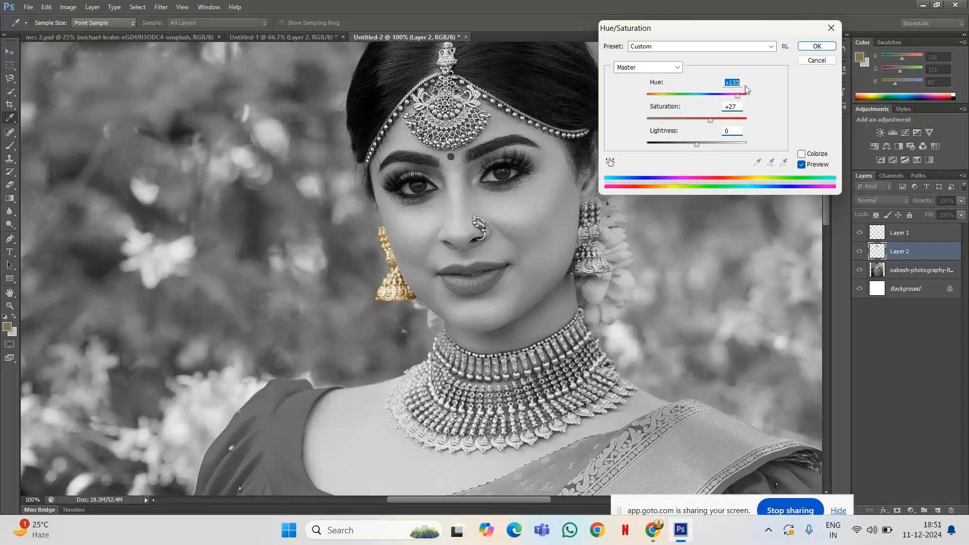
click(830, 29)
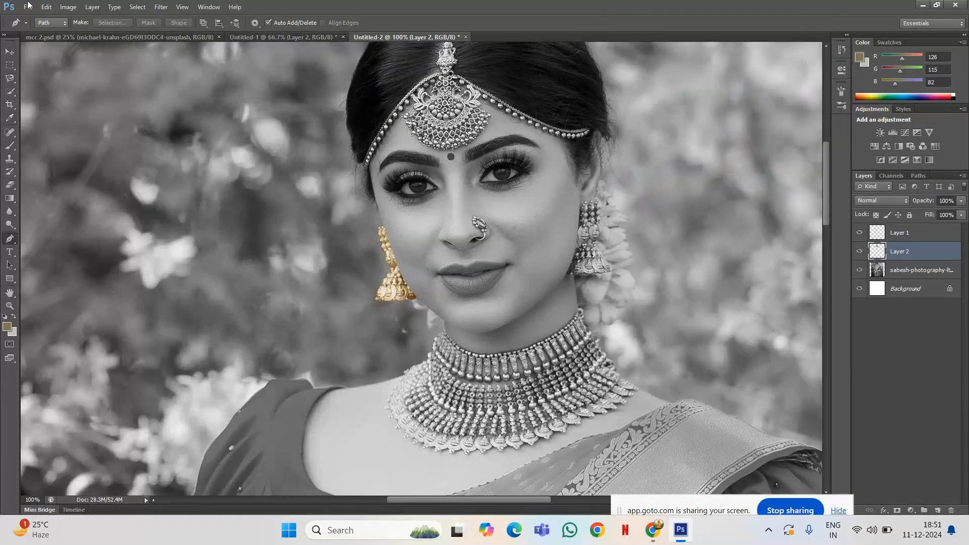
- Apply Color Balance to the face layer, shifting its midtones toward red and yellow for a warm skin tone
click(68, 7)
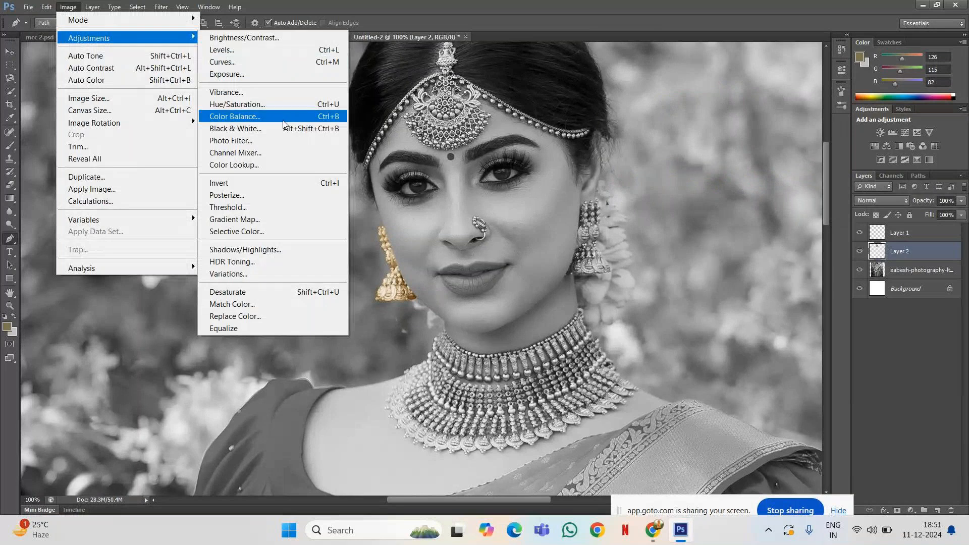
click(284, 116)
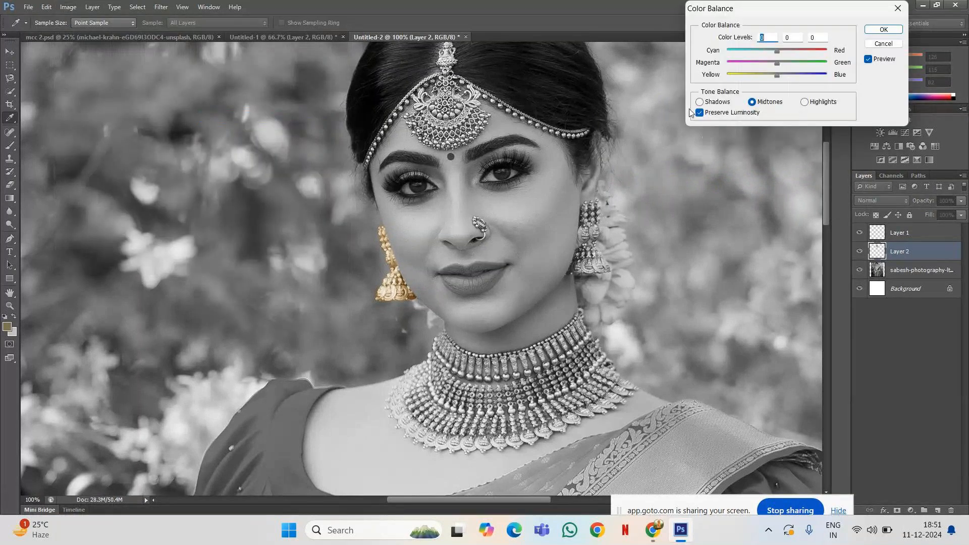
drag(777, 52, 803, 53)
drag(778, 76, 751, 75)
drag(800, 52, 791, 51)
drag(752, 77, 796, 54)
click(884, 29)
key(p)
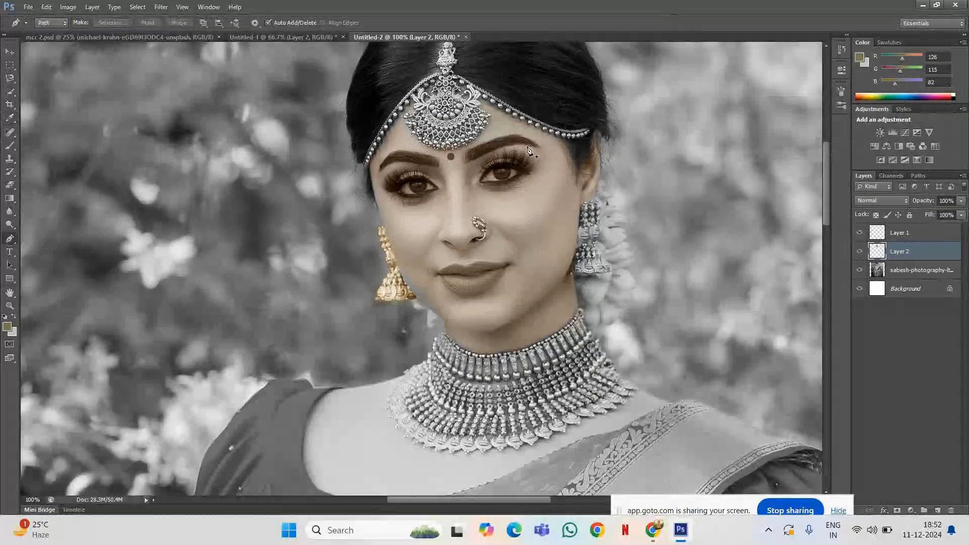
- Begin a Pen path at the inner end of the woman's left eyebrow and trace it to the outer end
click(469, 163)
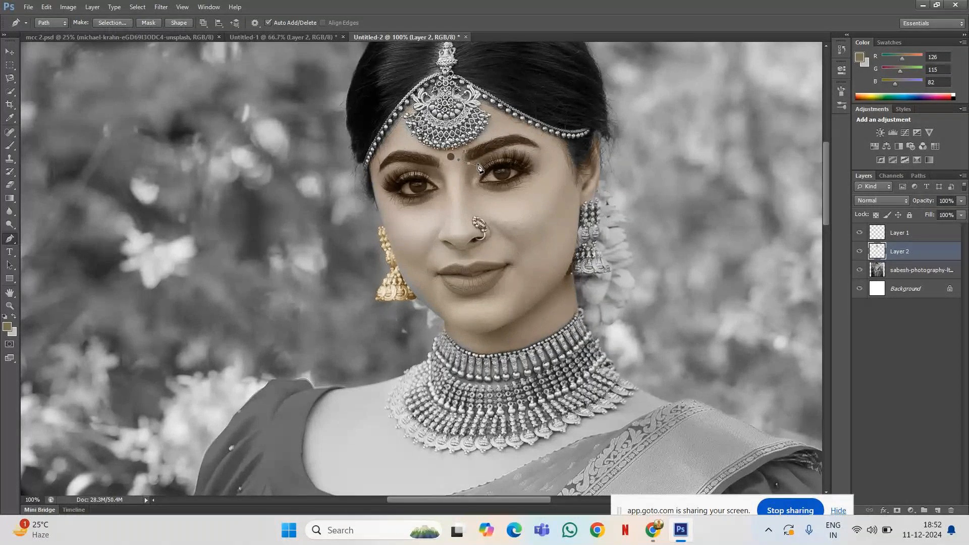
alt+click(525, 144)
click(537, 146)
drag(489, 140, 459, 157)
click(913, 270)
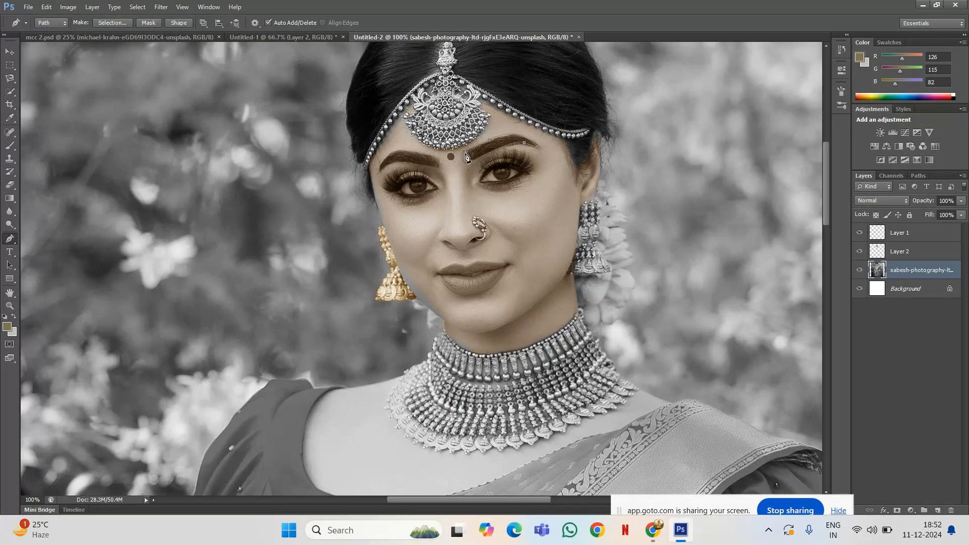
drag(465, 153, 469, 164)
key(alt+bracketright)
key(ctrl+alt+z)
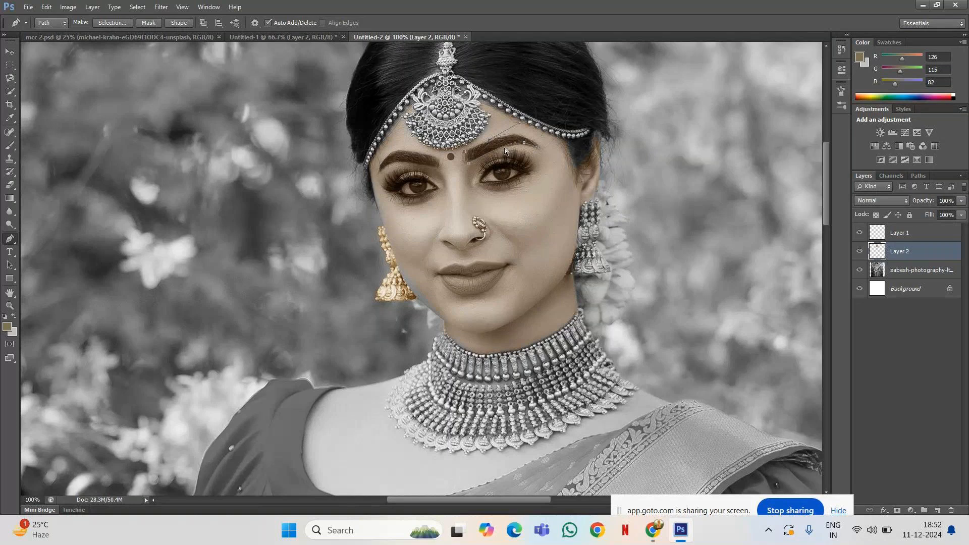
- Complete the Pen path around the left eyebrow and close it at the brow's inner end
key(ctrl+equal)
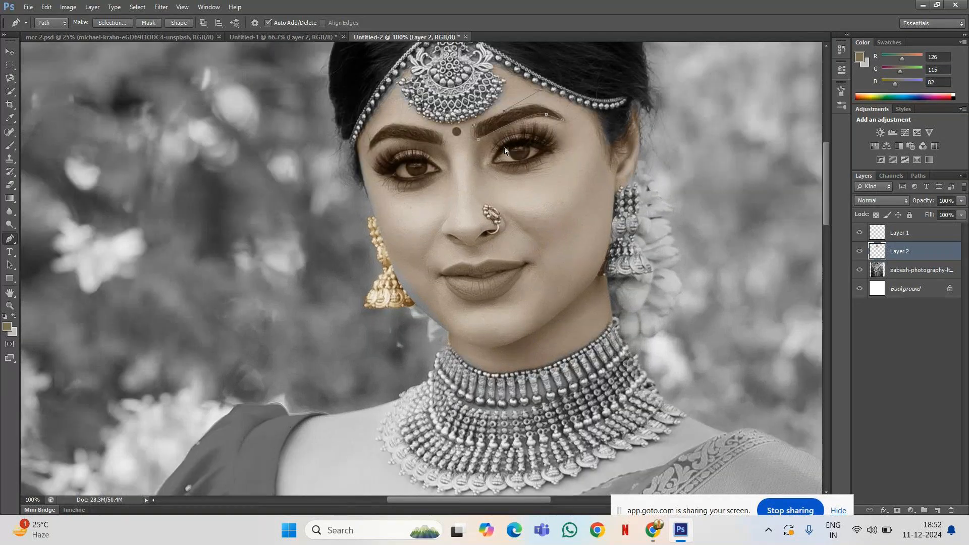
key(ctrl+equal)
key(ctrl+equal)
drag(505, 148, 466, 324)
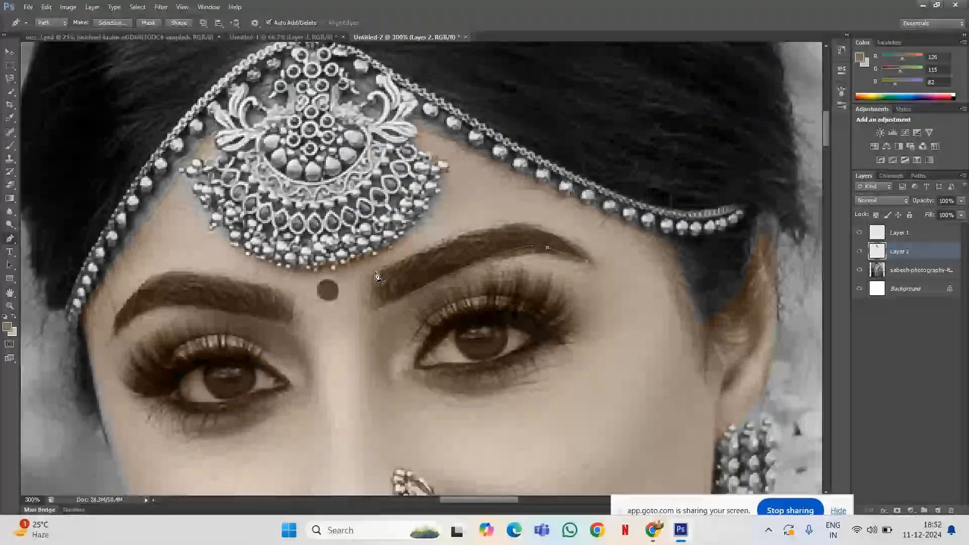
click(376, 273)
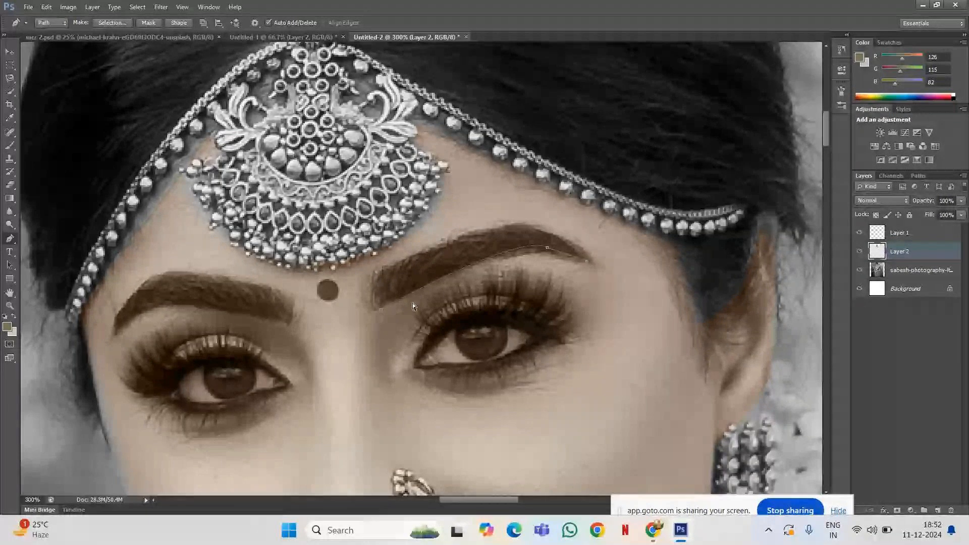
click(376, 273)
click(371, 280)
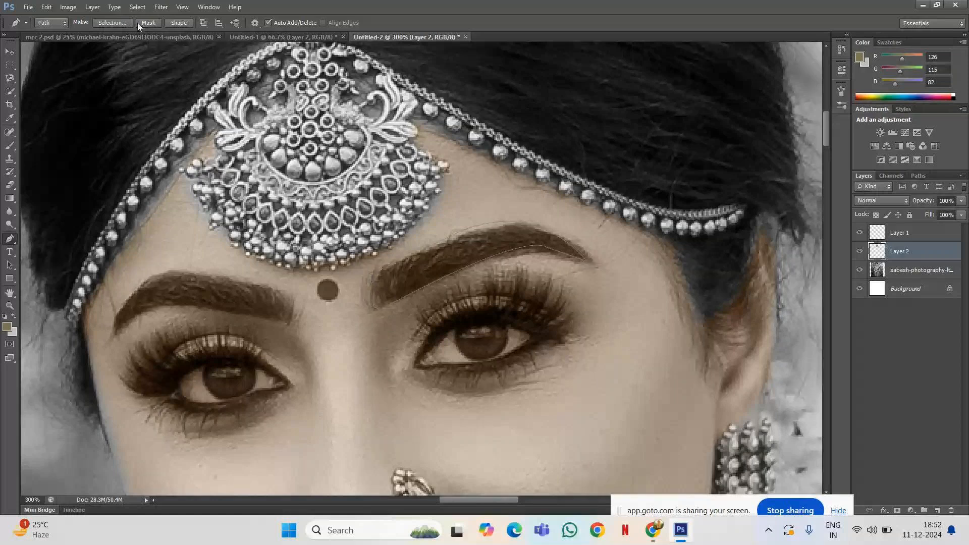
- Turn the left eyebrow path into a selection, copy it from the photo layer to a new layer, and place that above the face layer
click(121, 23)
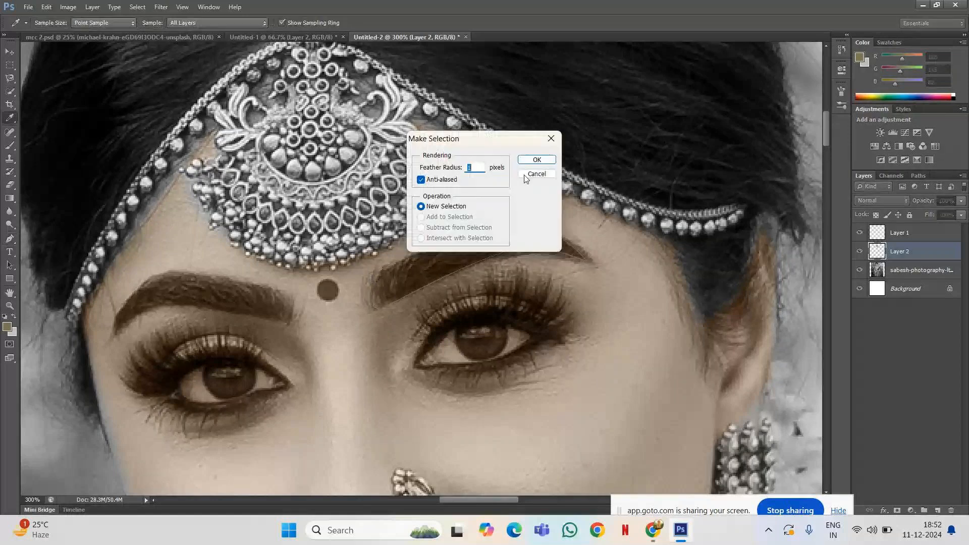
click(547, 162)
click(912, 272)
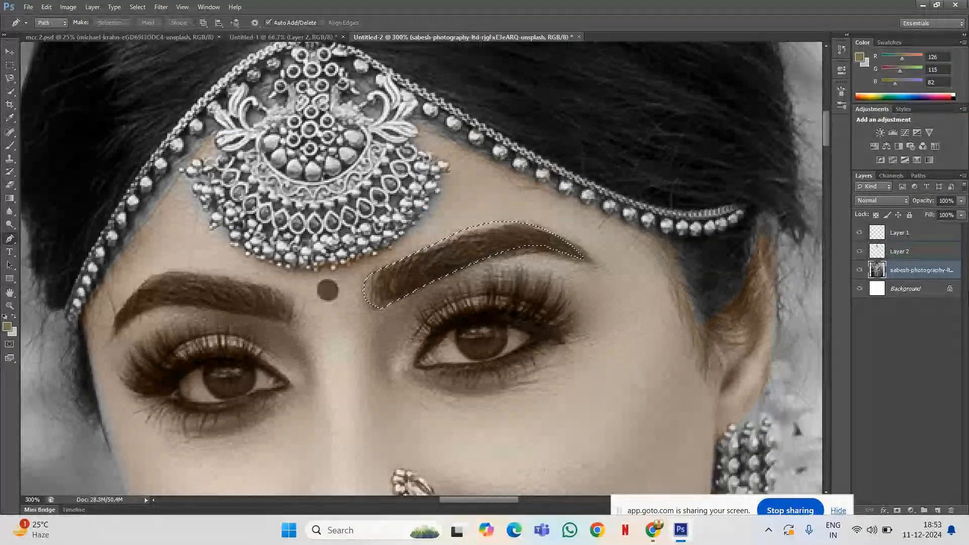
key(ctrl+j)
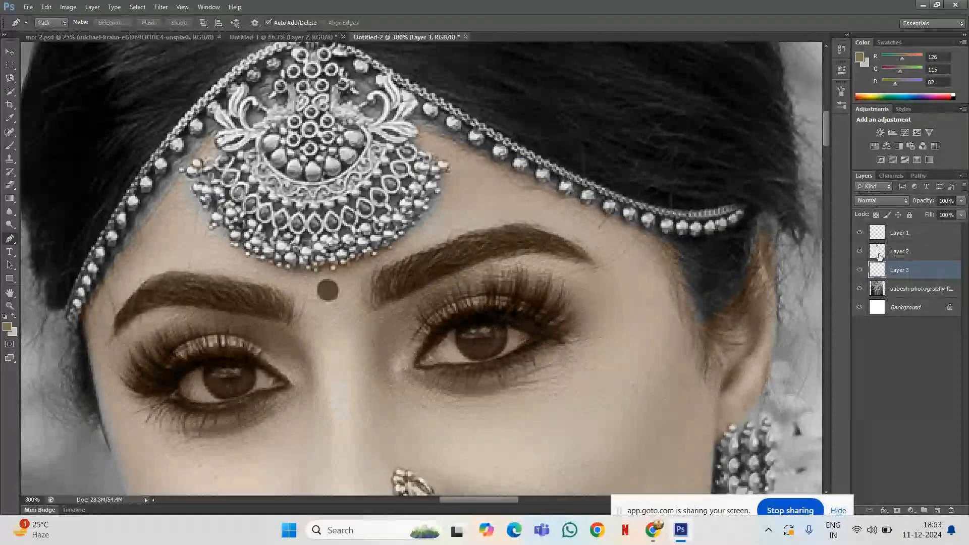
drag(898, 254, 896, 279)
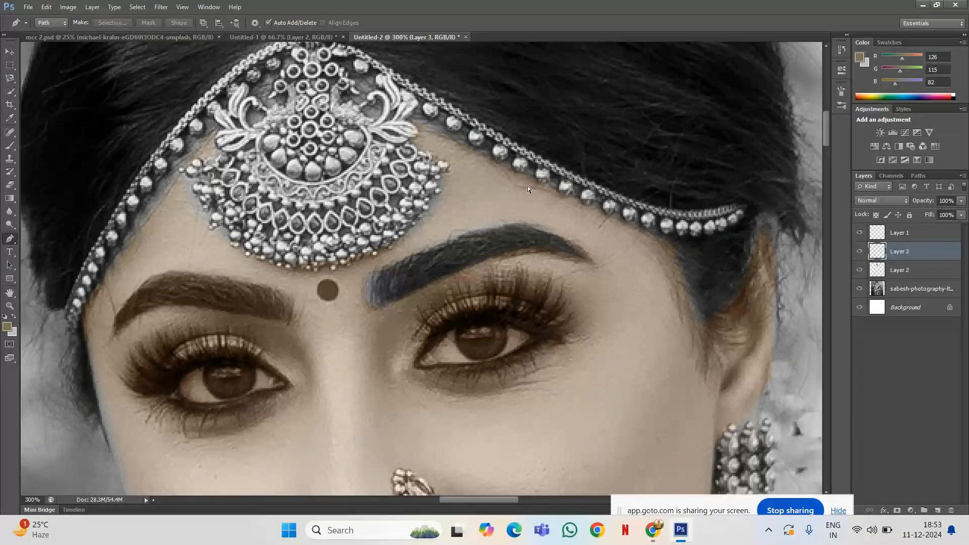
- Try to darken the left eyebrow layer with Hue/Saturation by lowering its lightness to -42 and adjusting it to -31
key(ctrl+minus)
key(ctrl+minus)
key(ctrl+minus)
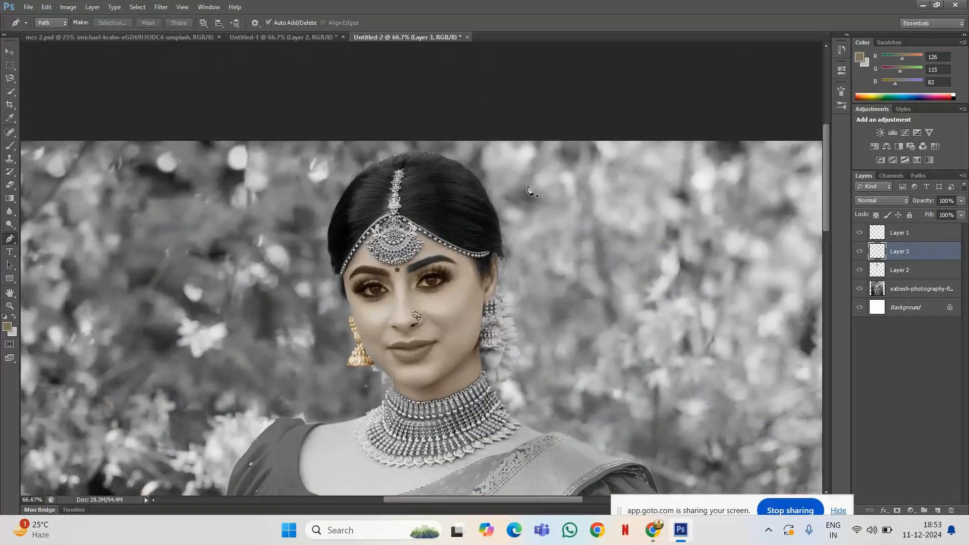
click(69, 7)
mouse_move(91, 46)
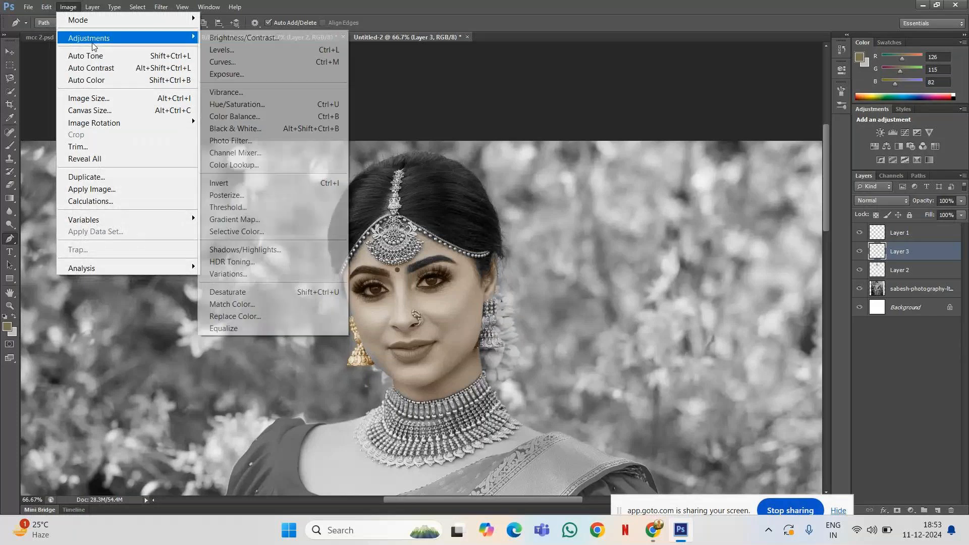
click(269, 105)
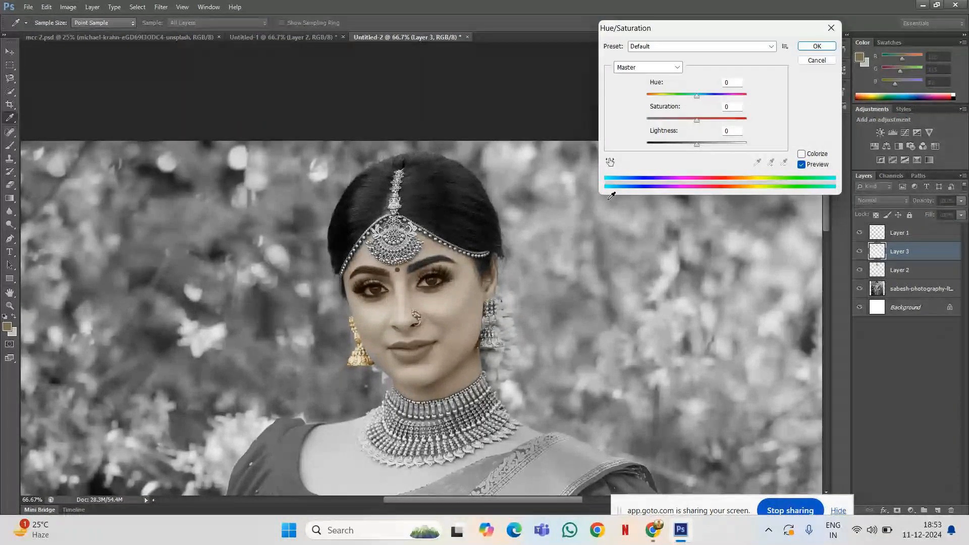
key(ctrl+plus)
key(ctrl+plus)
key(ctrl+plus)
drag(697, 143, 680, 152)
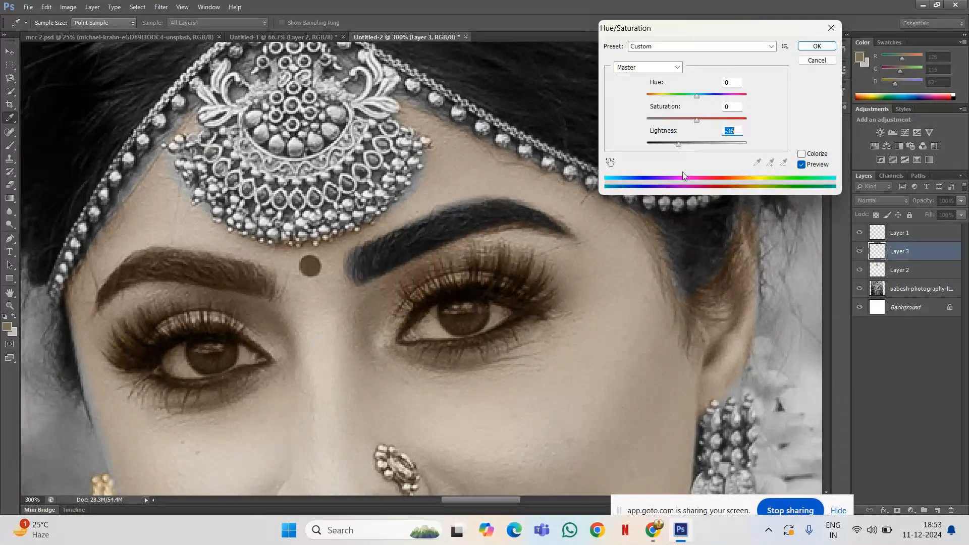
mouse_move(679, 145)
mouse_down()
mouse_move(745, 155)
mouse_move(667, 154)
mouse_move(686, 151)
mouse_move(675, 146)
mouse_up()
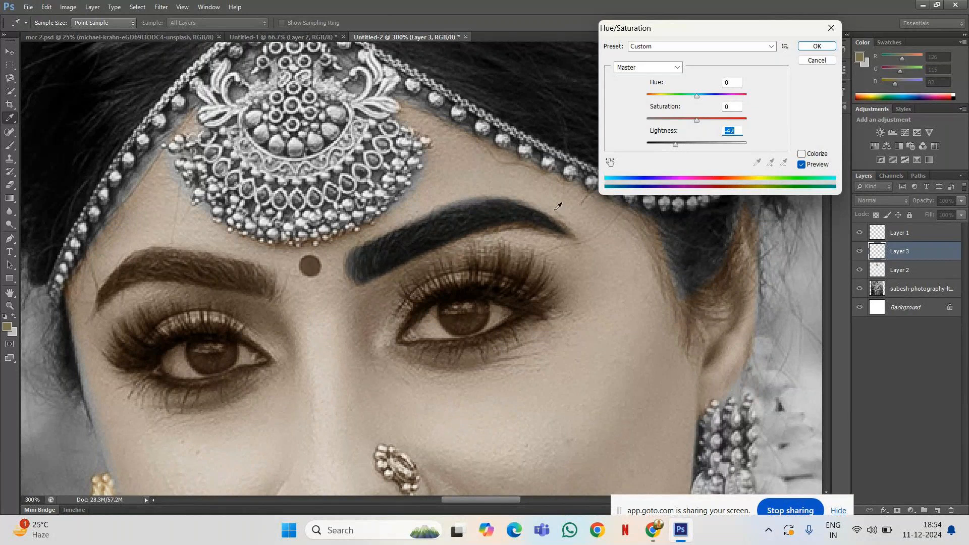
click(677, 144)
drag(677, 145, 682, 145)
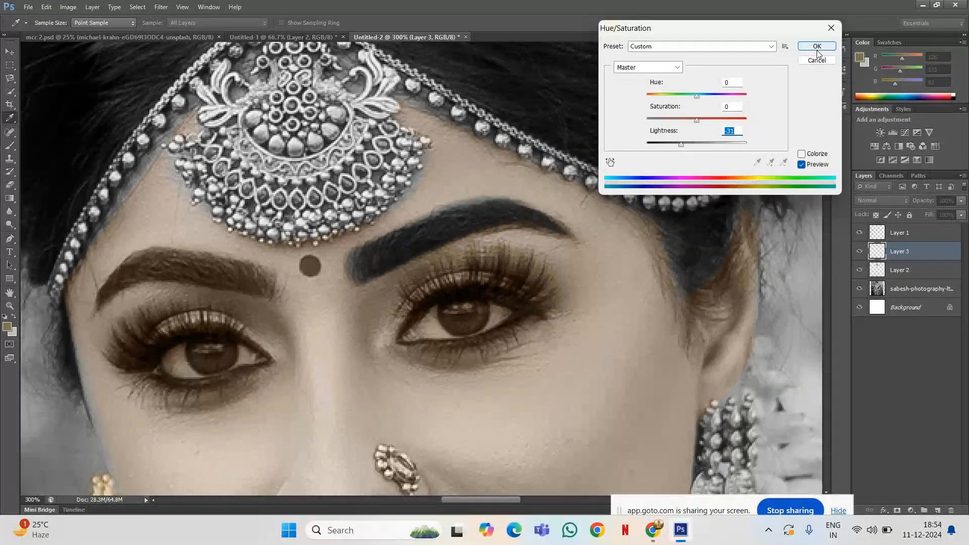
click(831, 28)
- Examine the eyes, nose ring, lips, earrings and necklace for parts of the portrait that still need recolouring
key(p)
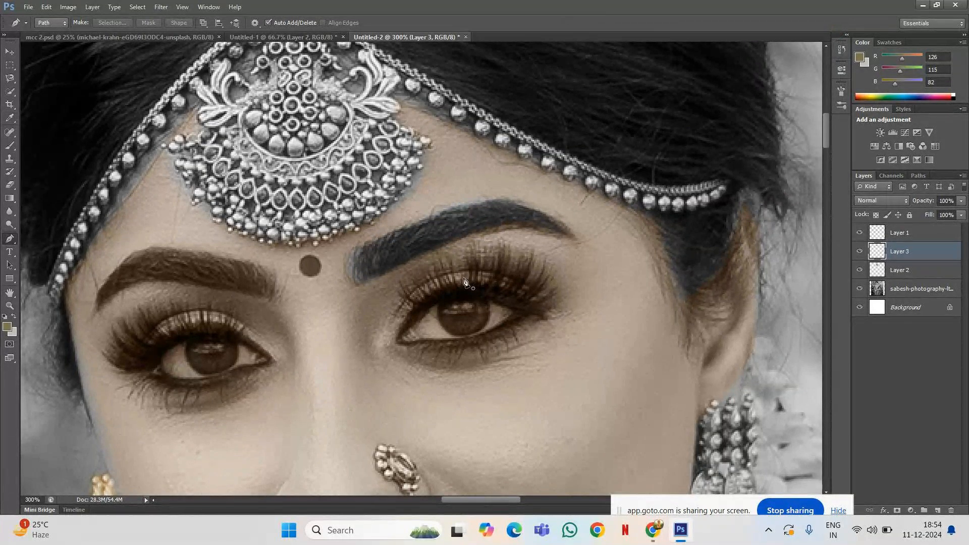
scroll(461, 262, down, 5)
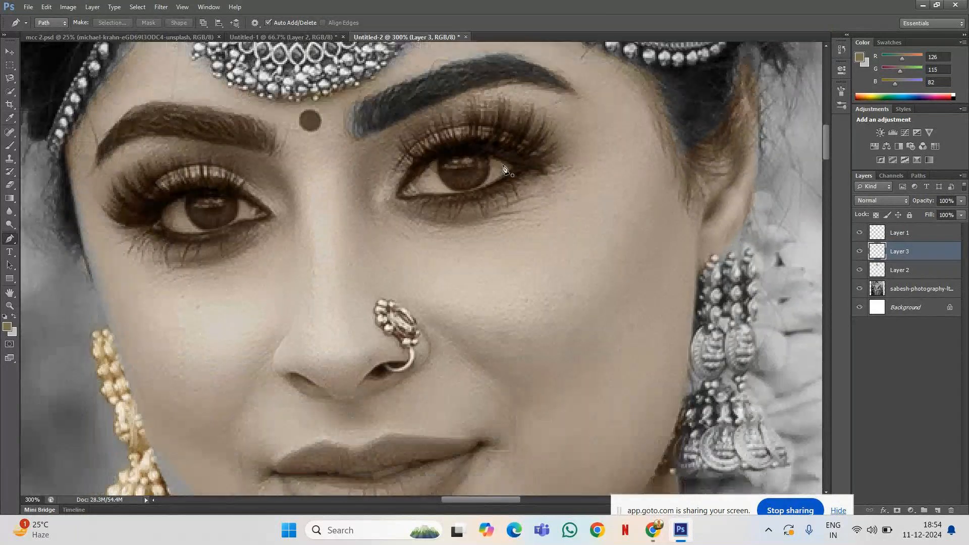
scroll(407, 227, down, 2)
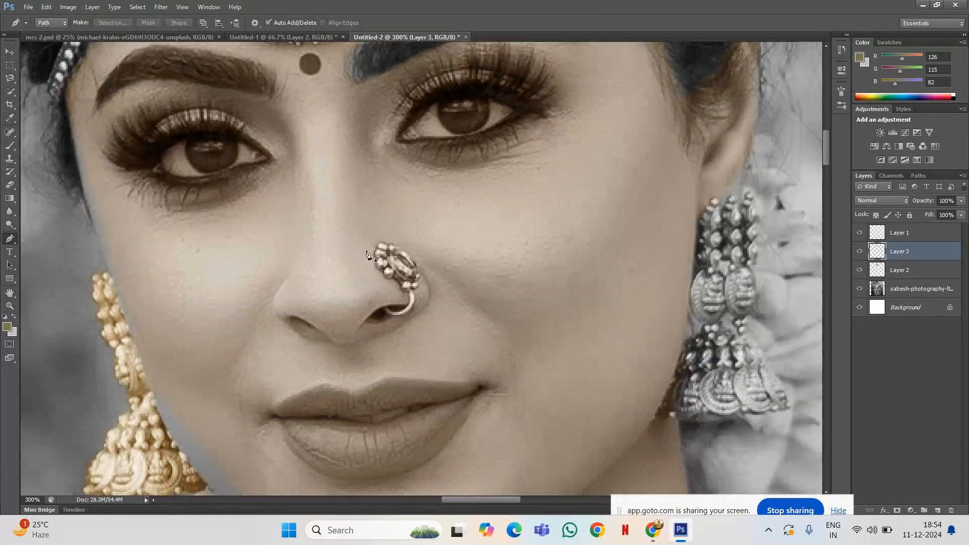
scroll(384, 255, down, 1)
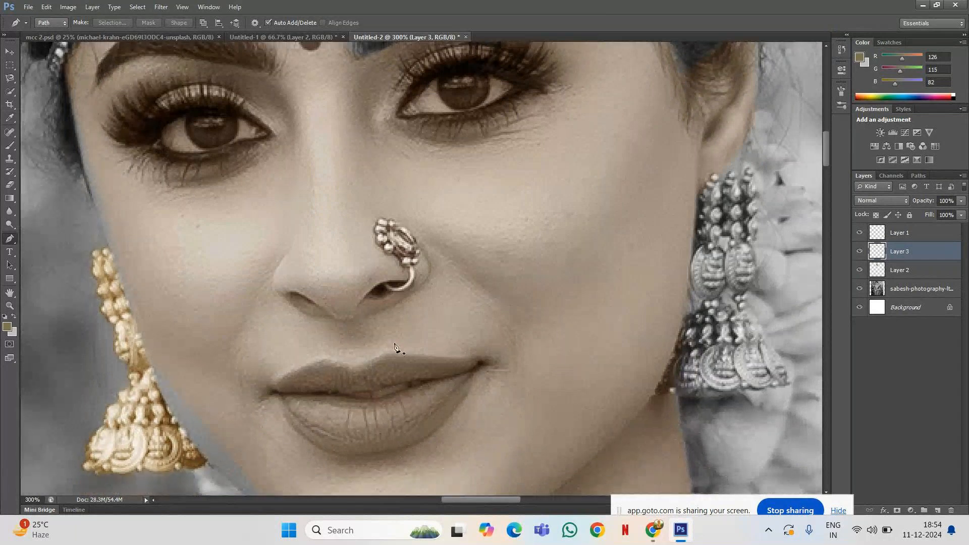
scroll(520, 277, down, 2)
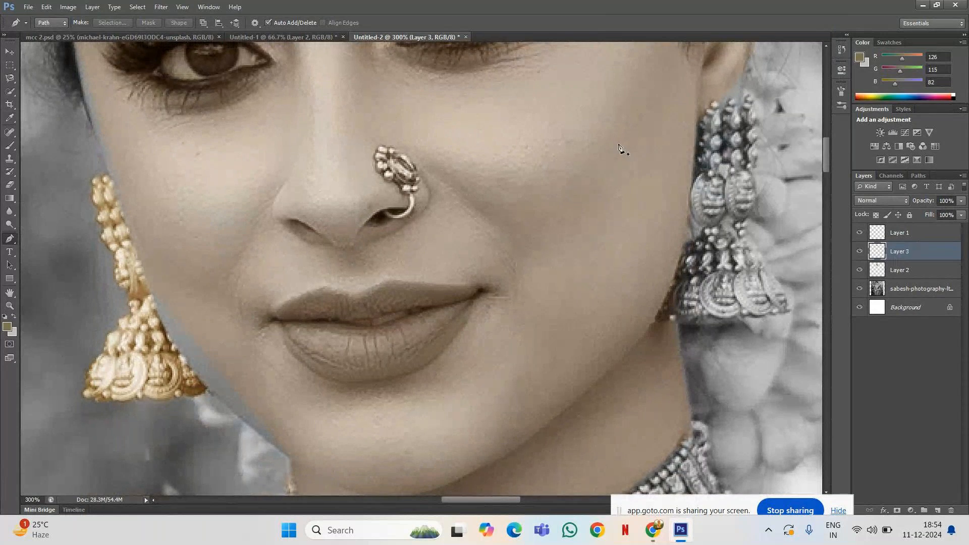
scroll(468, 253, down, 2)
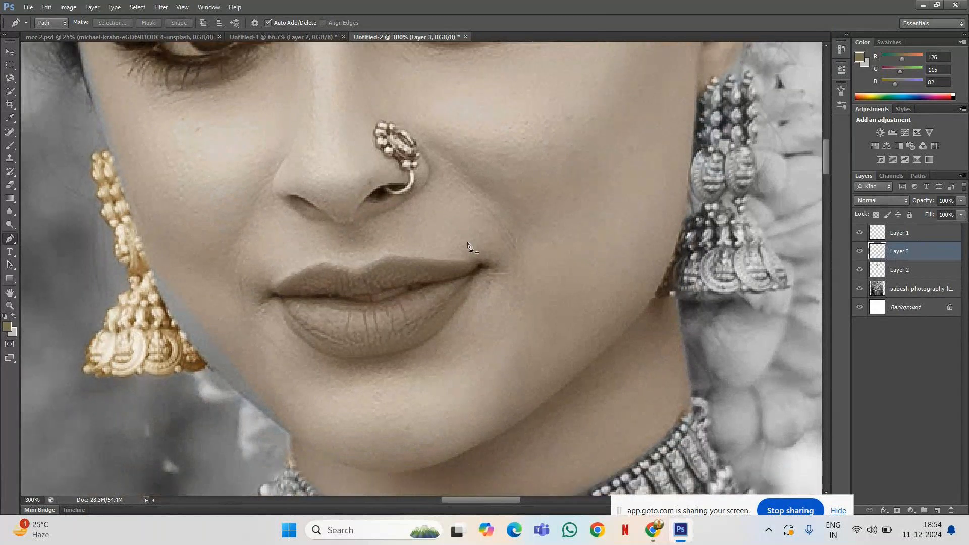
scroll(482, 202, down, 1)
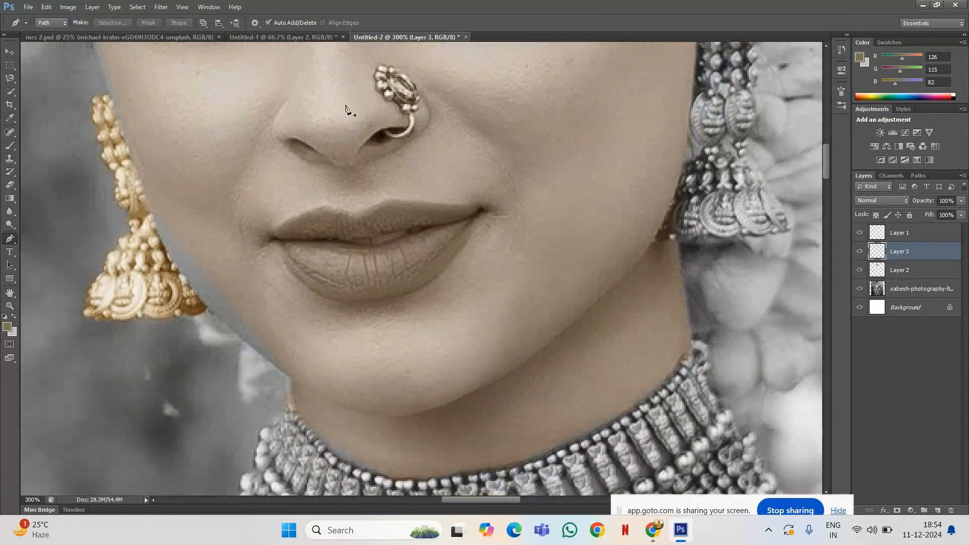
scroll(396, 120, up, 6)
scroll(396, 120, up, 1)
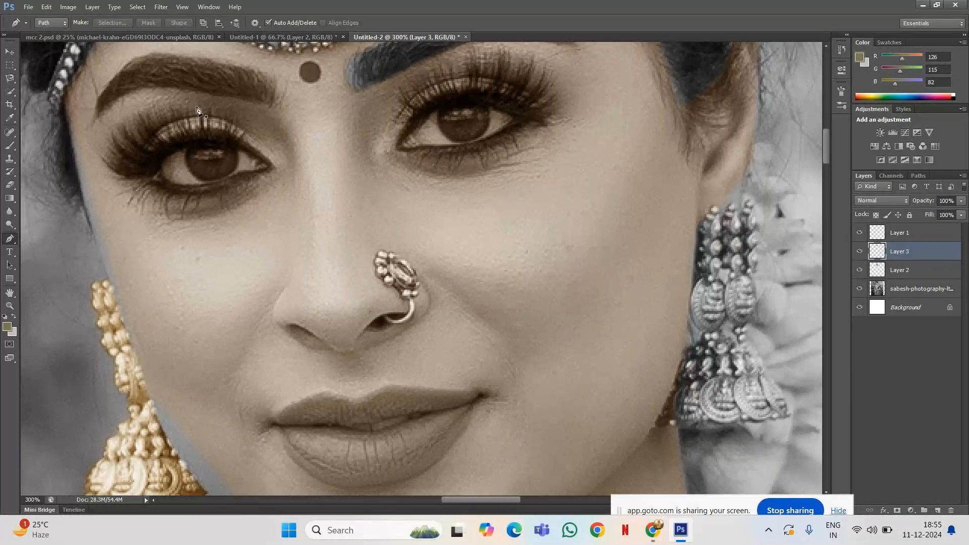
click(191, 145)
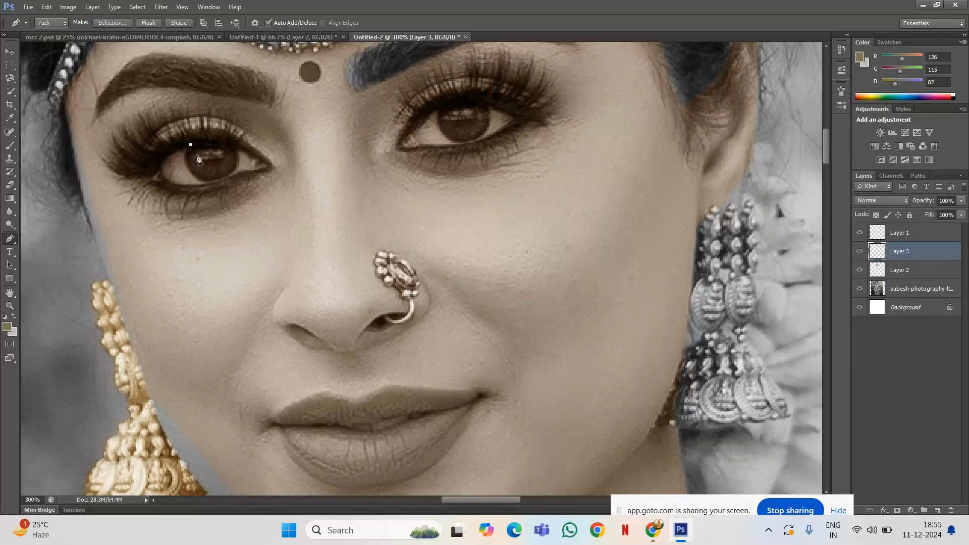
drag(210, 182, 252, 193)
key(ctrl+z)
drag(207, 180, 241, 189)
key(ctrl+z)
key(ctrl+z)
- Trace a closed, curved Pen path around the iris of the woman's right eye
click(184, 146)
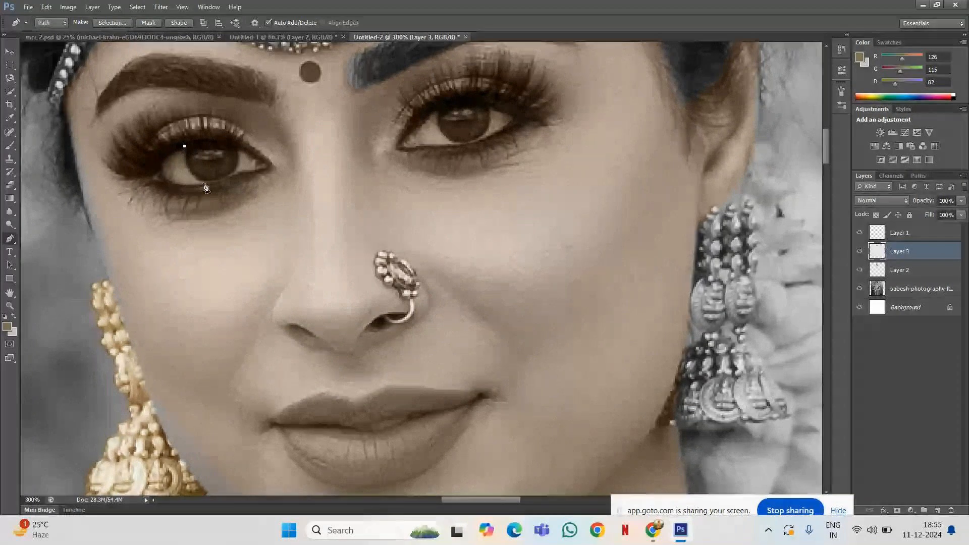
drag(205, 183, 230, 189)
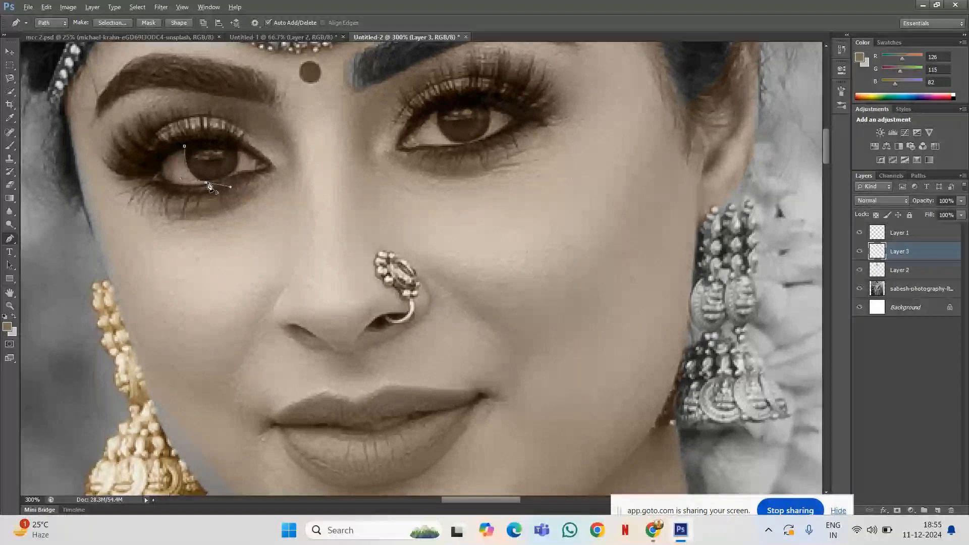
alt+click(206, 183)
click(236, 146)
drag(184, 146, 166, 166)
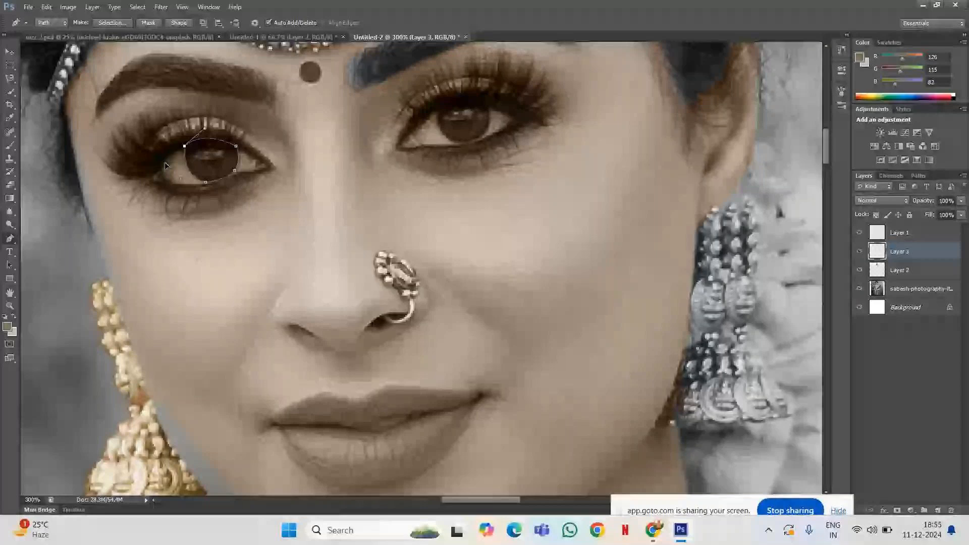
- Convert the right iris path to a selection, copy it from the photo layer to a new layer, and raise it above the face layer
click(920, 288)
key(ctrl+Return)
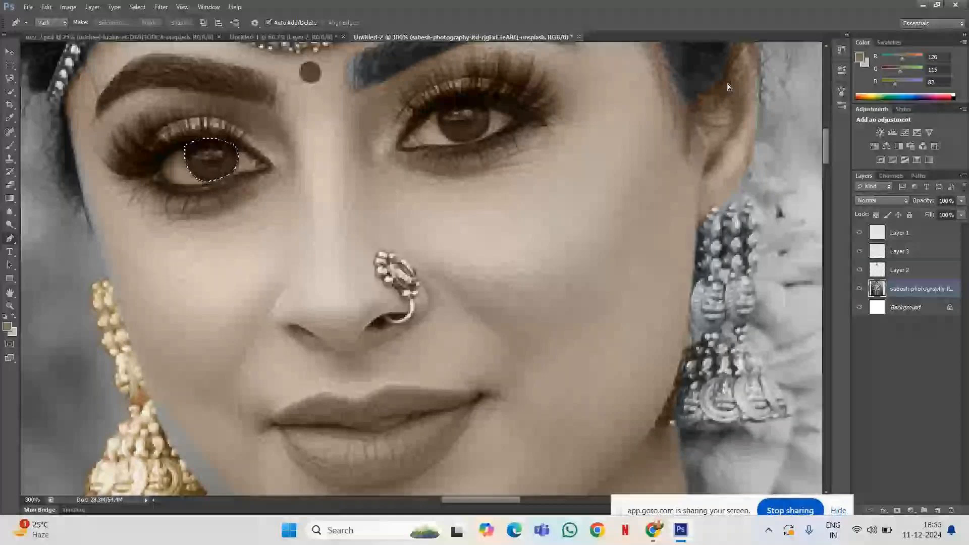
key(ctrl+j)
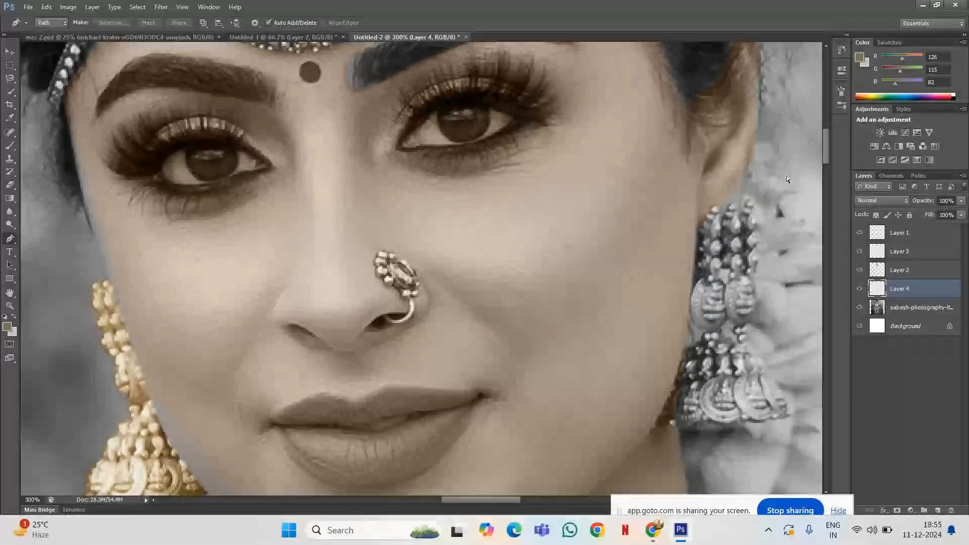
key(ctrl+bracketright)
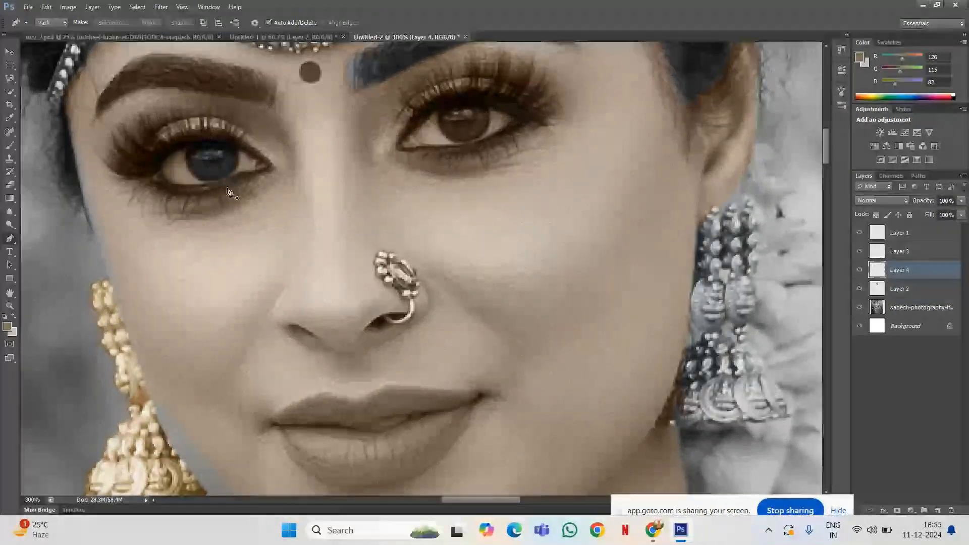
- Apply Color Balance to the right iris layer, shifting its midtones toward cyan and slightly toward green
click(68, 7)
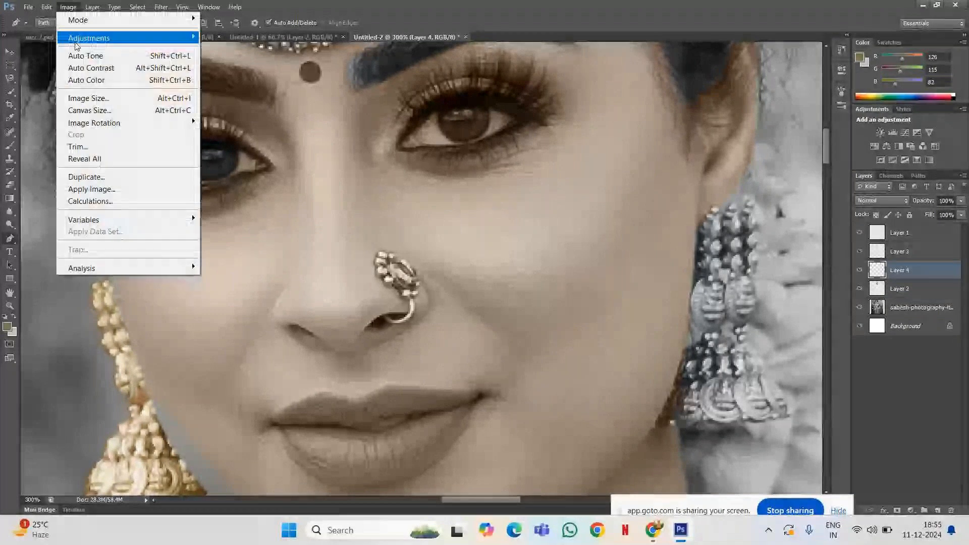
mouse_move(189, 38)
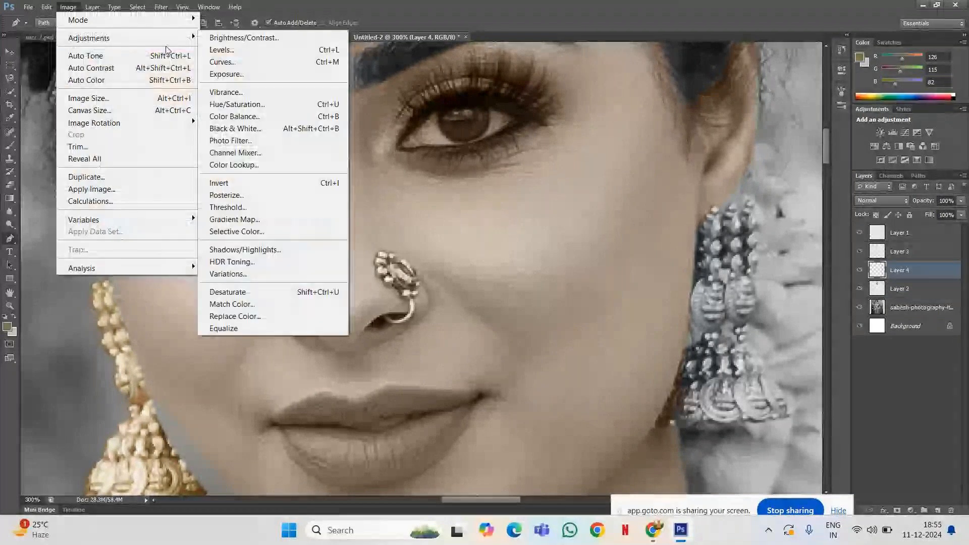
click(251, 116)
drag(777, 53, 763, 53)
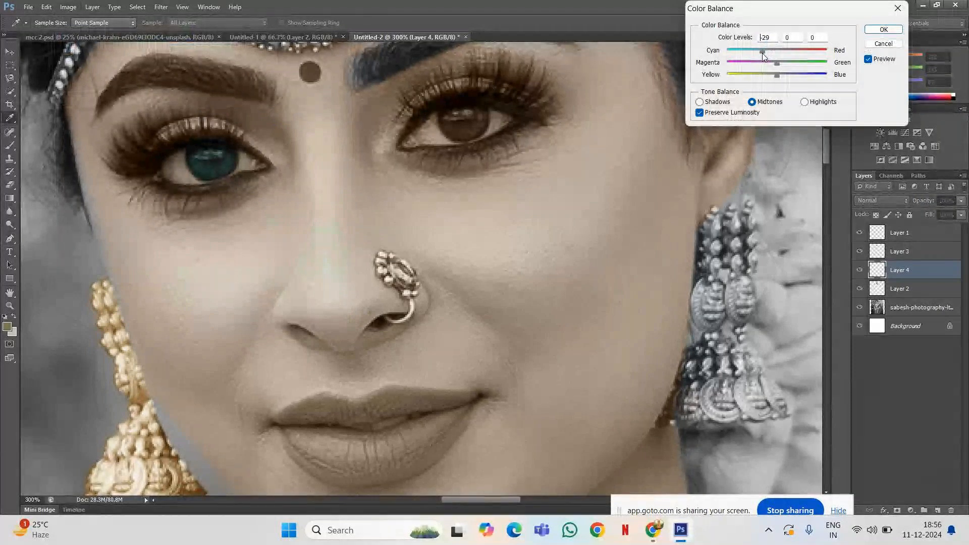
drag(770, 53, 769, 53)
drag(782, 64, 779, 64)
click(893, 30)
- Begin a Pen path around the iris of the woman's left eye with a curved segment to its lower edge
key(p)
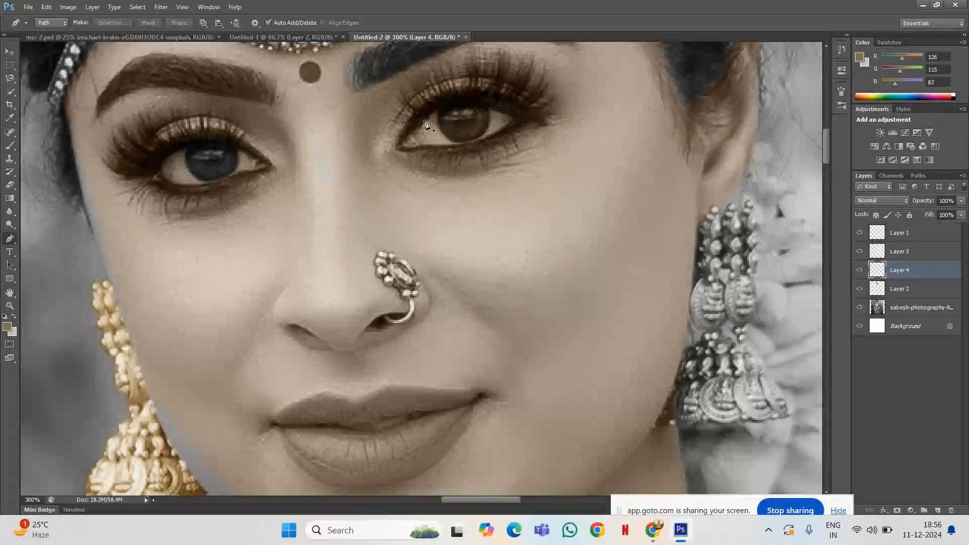
click(440, 108)
drag(468, 143, 510, 145)
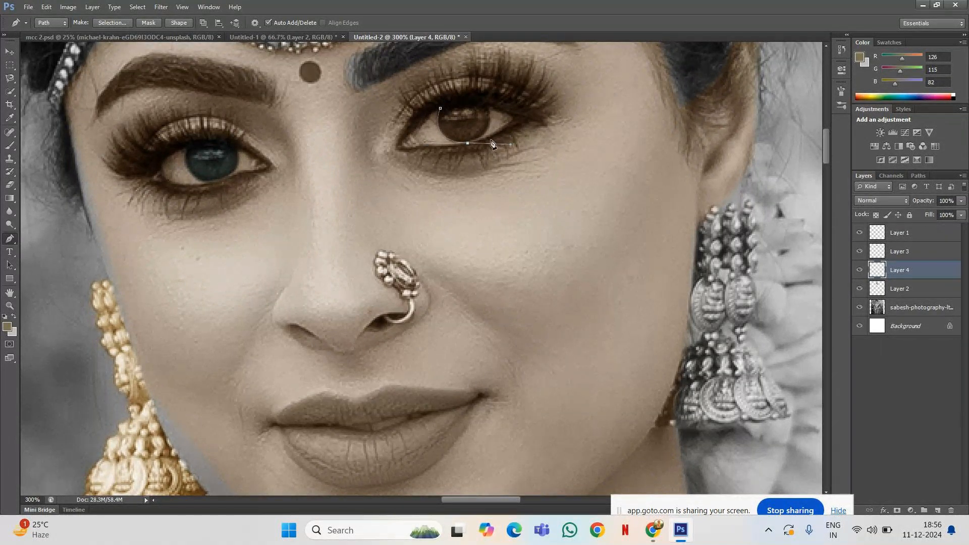
- Switch to the GoTo Meeting window and mute the microphone briefly before turning it back on
mouse_move(661, 531)
click(652, 467)
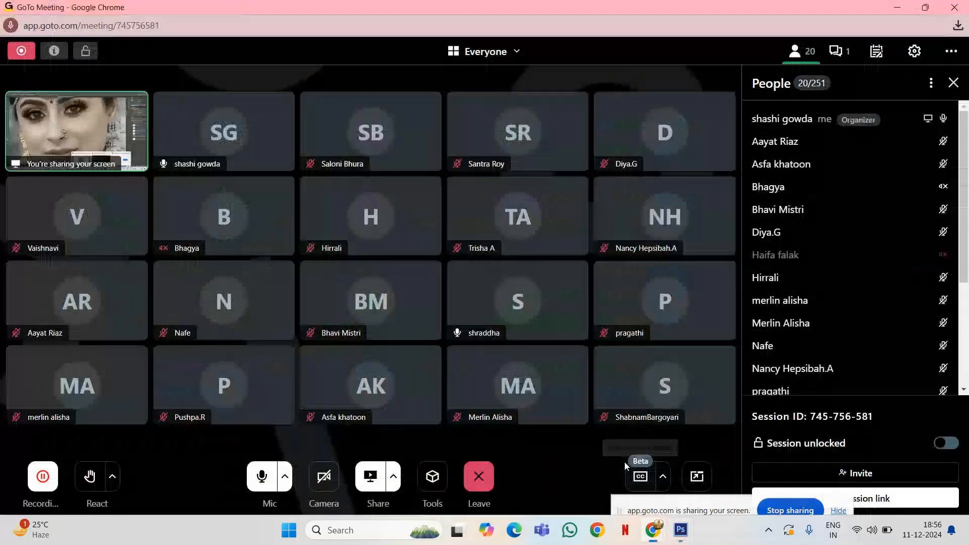
click(265, 488)
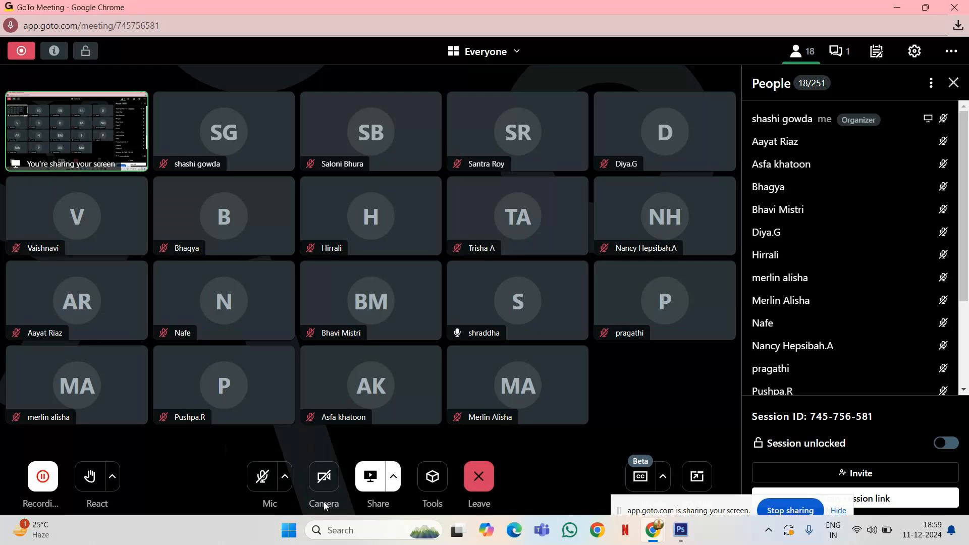
click(269, 483)
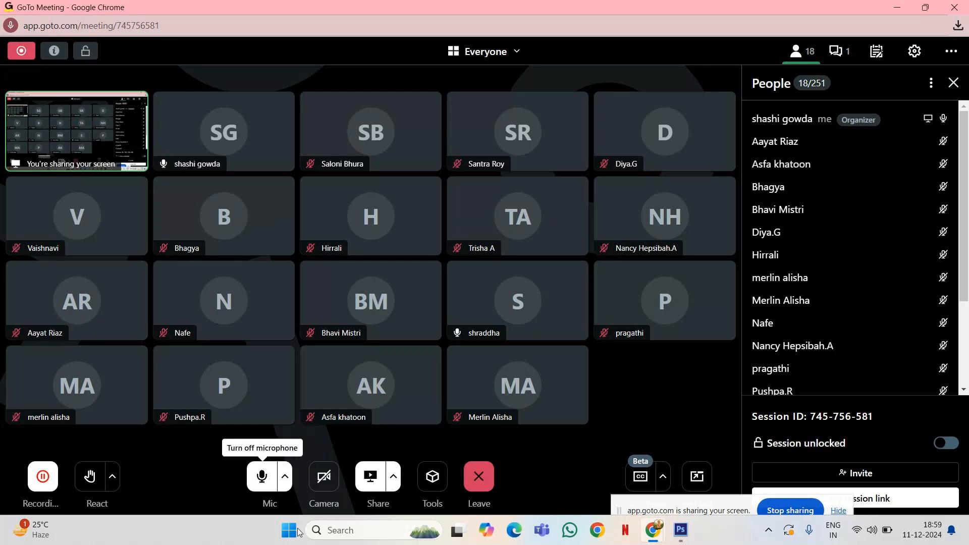
- Check the messages in the meeting chat and close it again
click(841, 52)
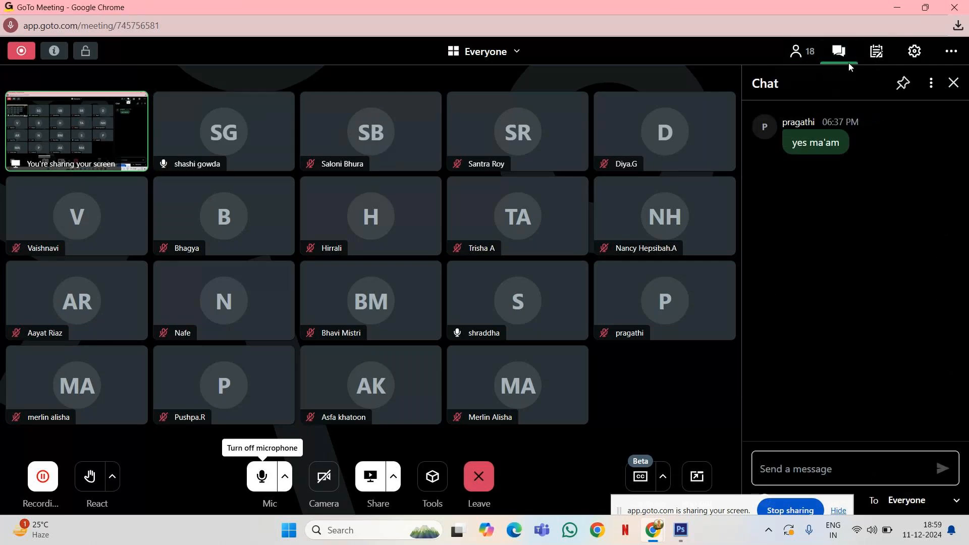
click(846, 57)
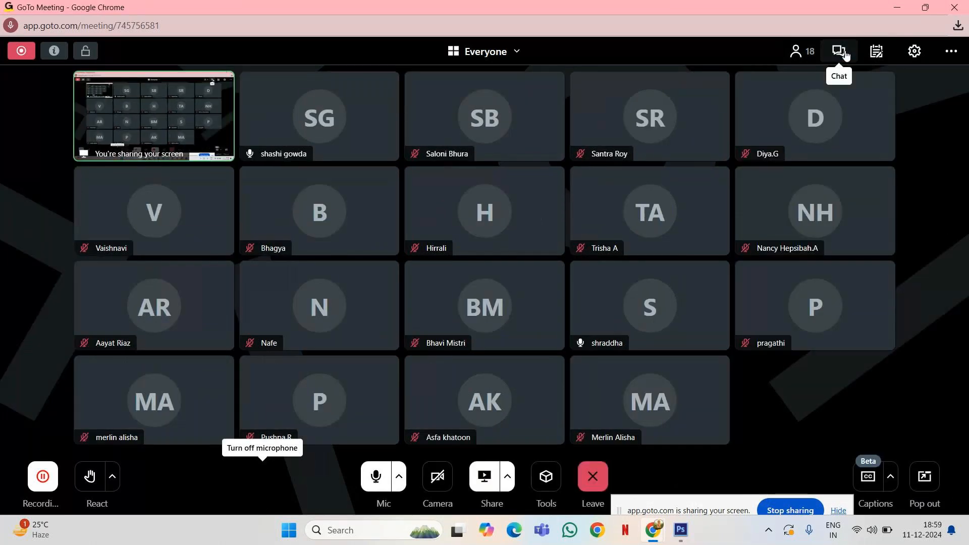
- Show the meeting's participant list and mute the microphone for a while before turning it back on
click(814, 53)
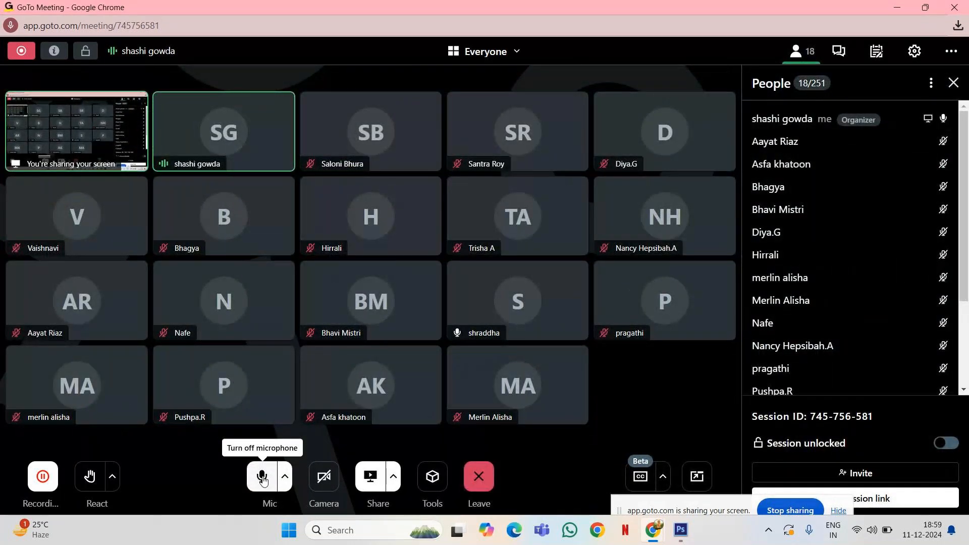
click(262, 477)
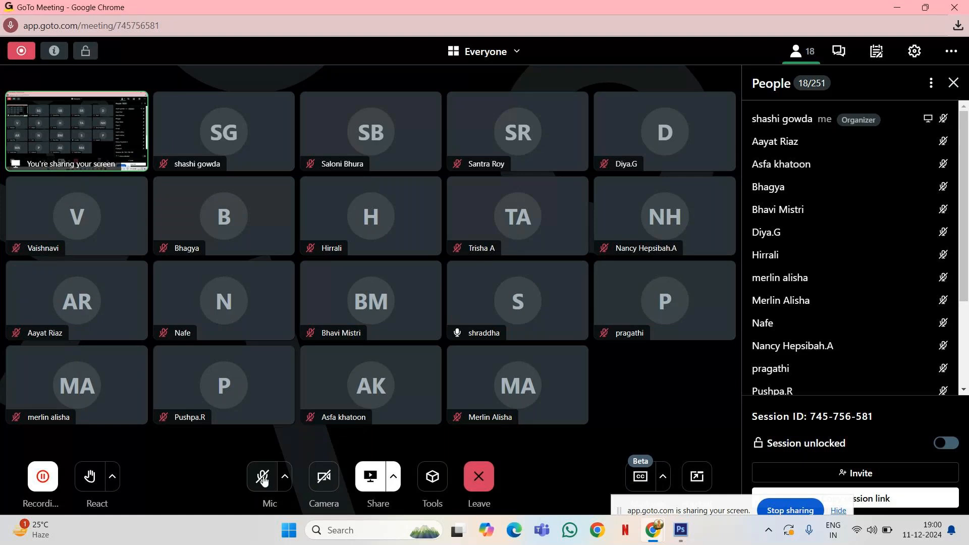
click(262, 480)
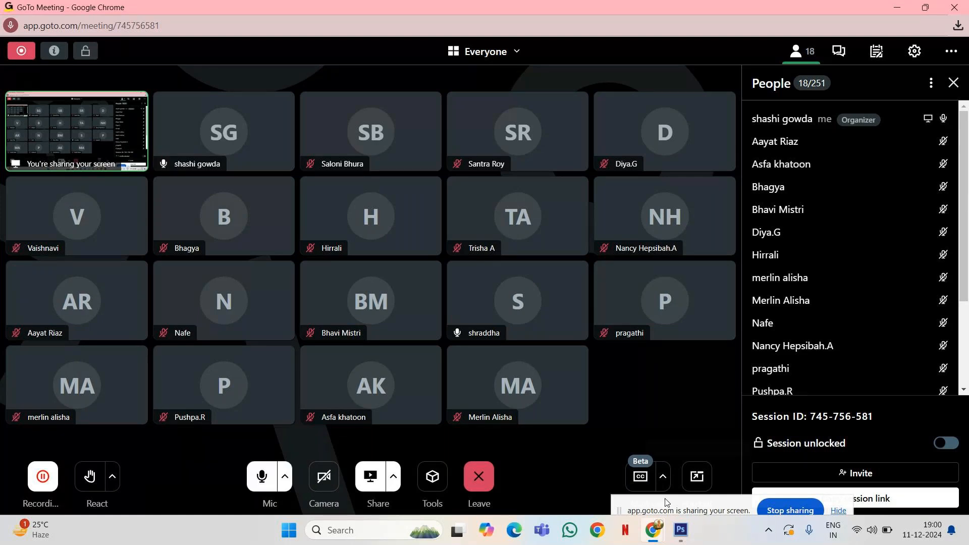
- Switch back to Photoshop and complete the closed, curved Pen path around the iris of the woman's left eye
click(683, 534)
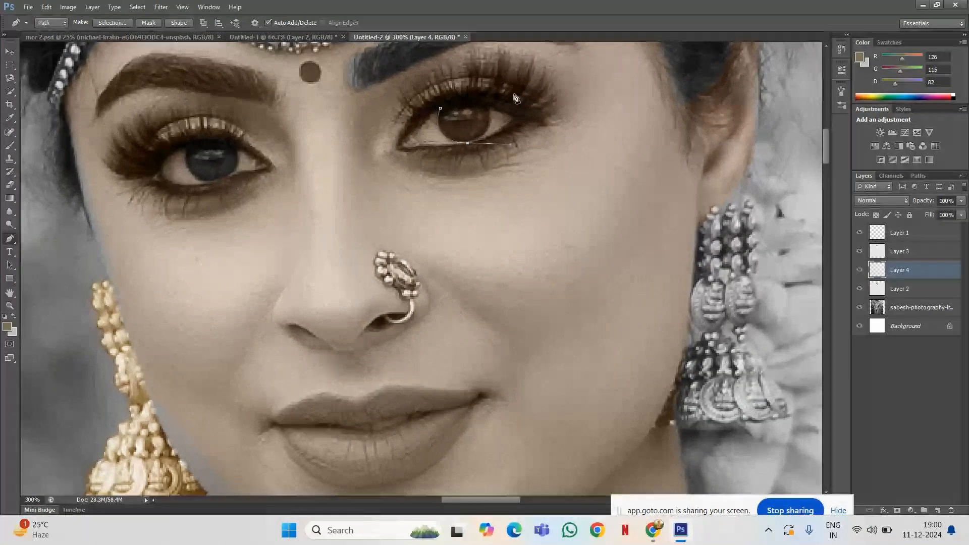
drag(487, 103, 474, 70)
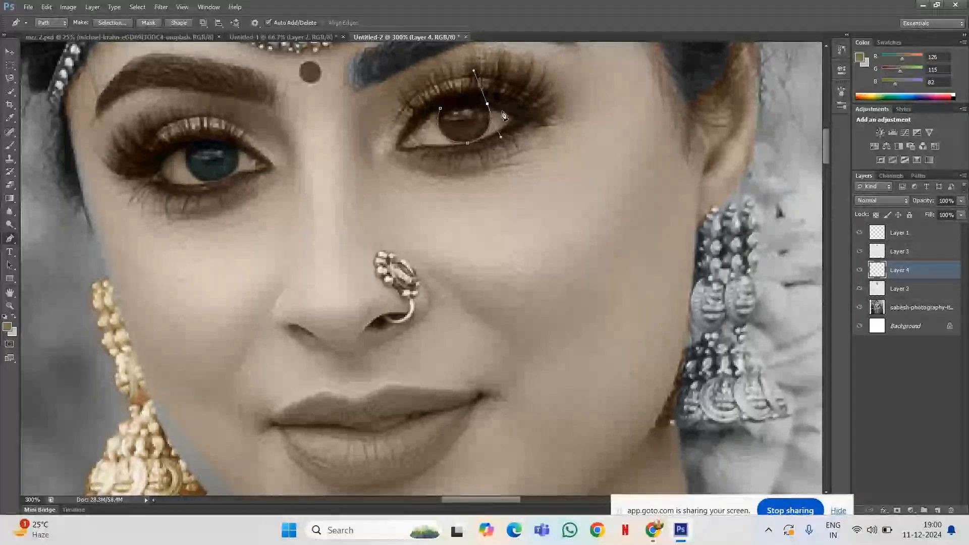
click(488, 105)
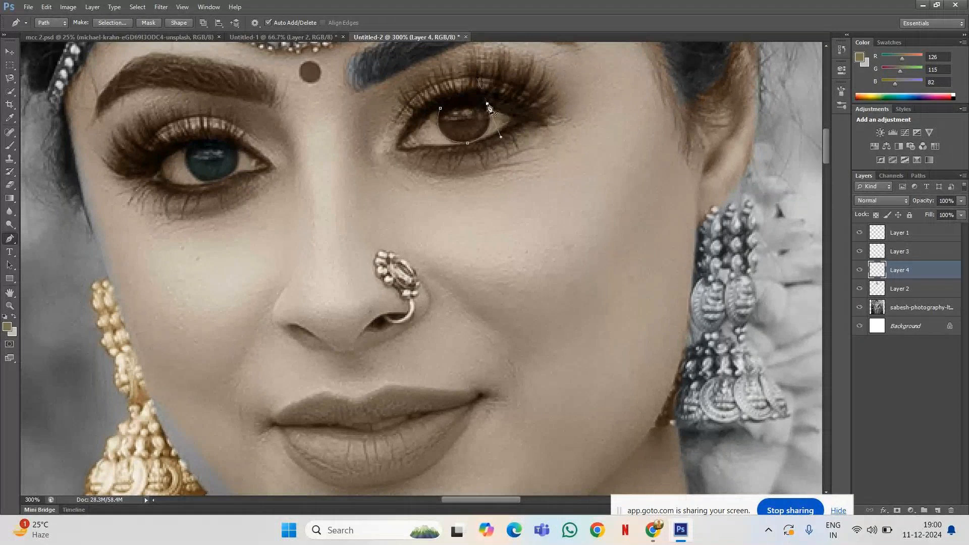
drag(441, 108, 428, 132)
drag(428, 133, 421, 122)
- Turn the iris path into a selection, copy it from the photo layer to a new layer, and move that layer above the face layer
click(925, 310)
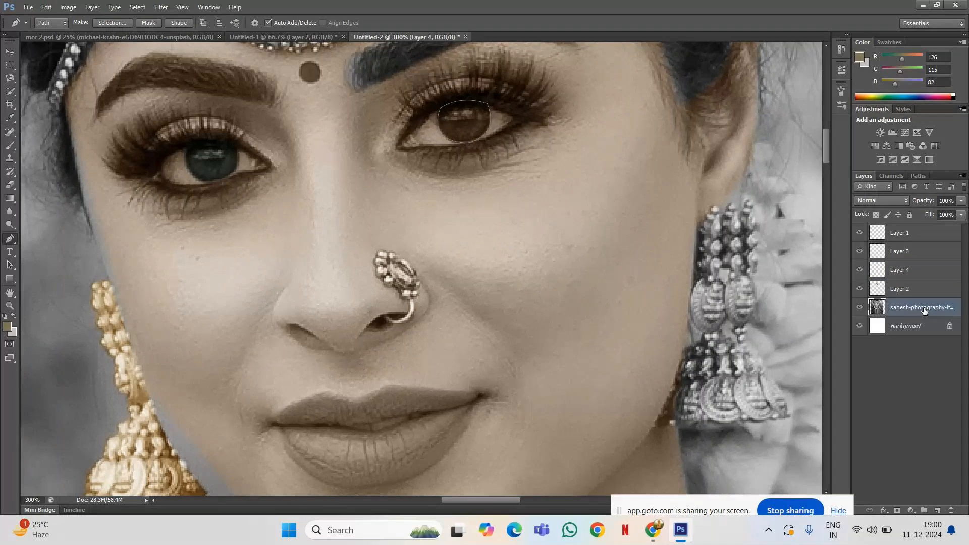
click(111, 23)
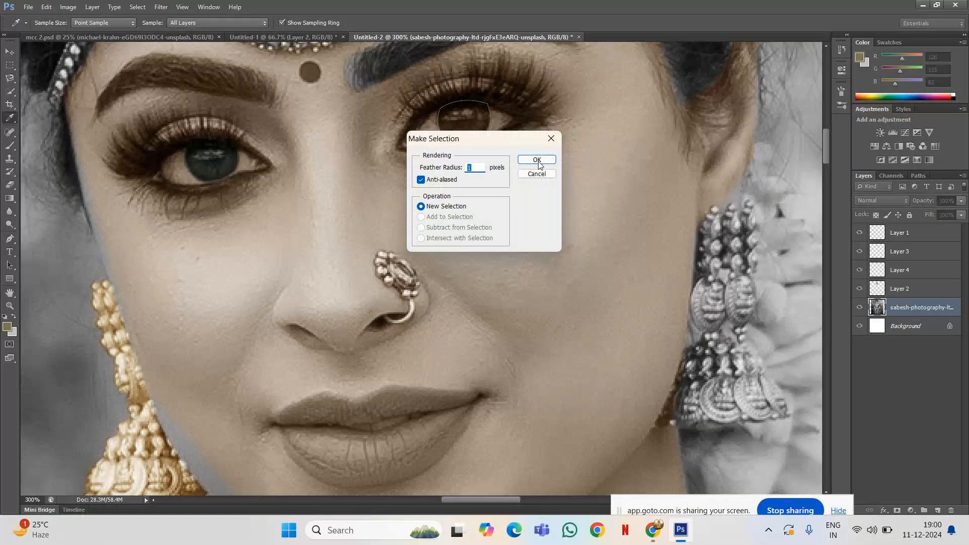
click(537, 160)
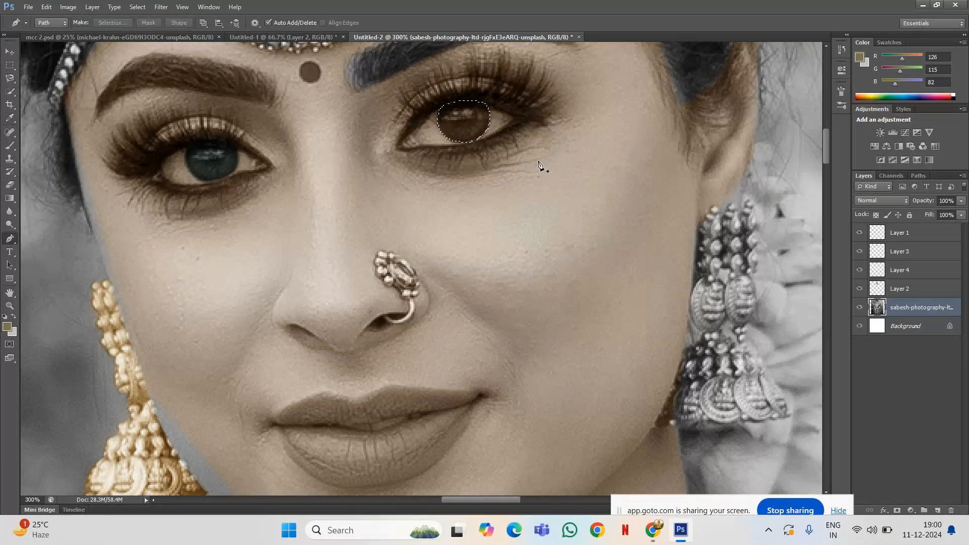
key(ctrl+j)
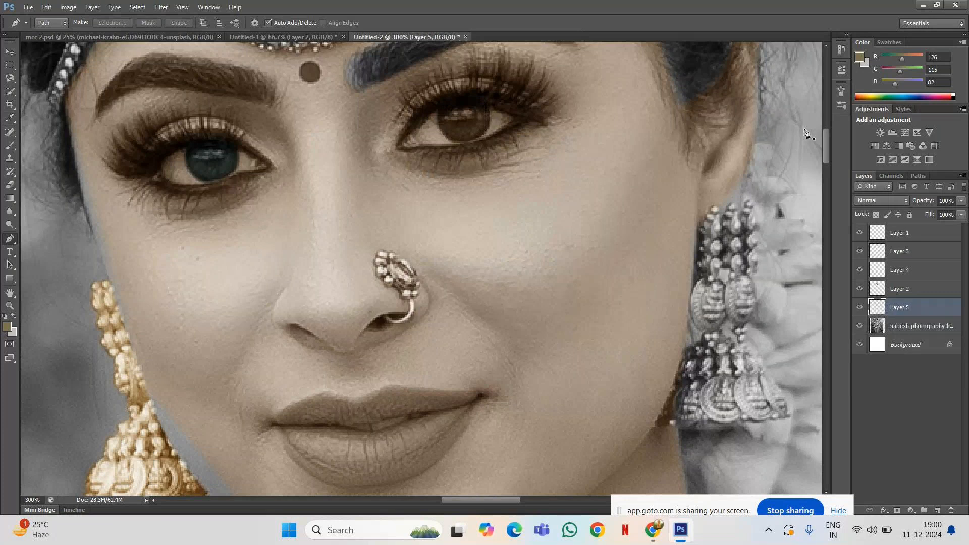
drag(929, 315, 920, 281)
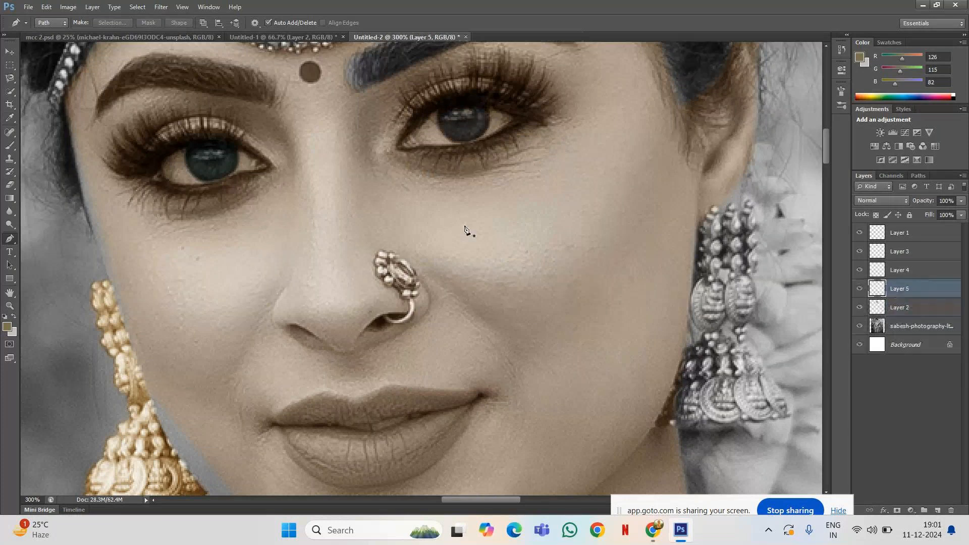
click(68, 7)
mouse_move(146, 44)
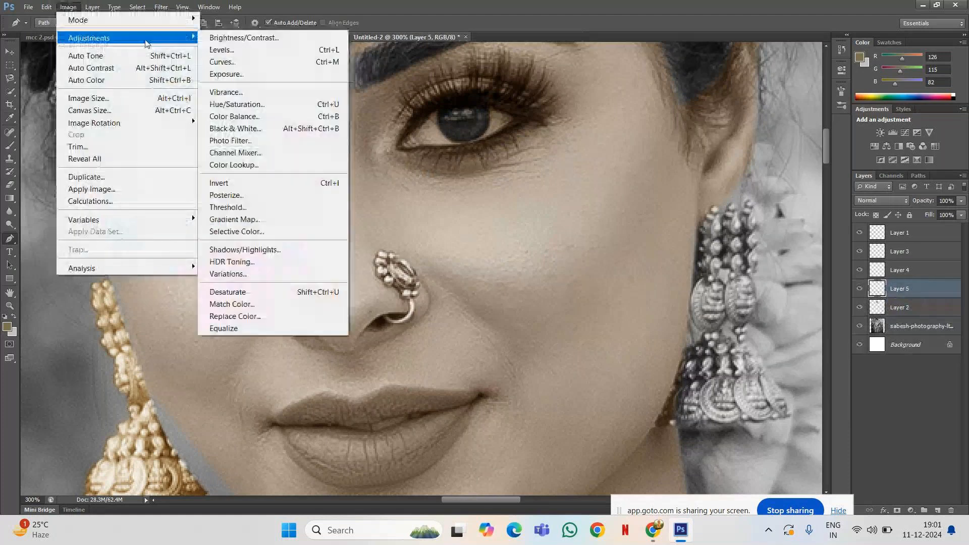
click(266, 105)
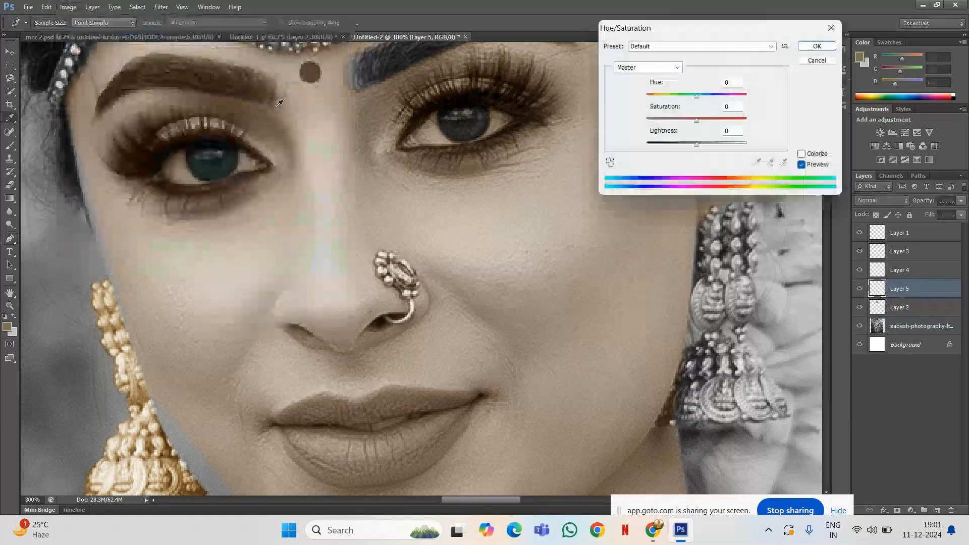
click(817, 46)
- Apply Color Balance to the left iris layer, tinting it dark teal green to match the woman's other iris
click(63, 8)
mouse_move(72, 43)
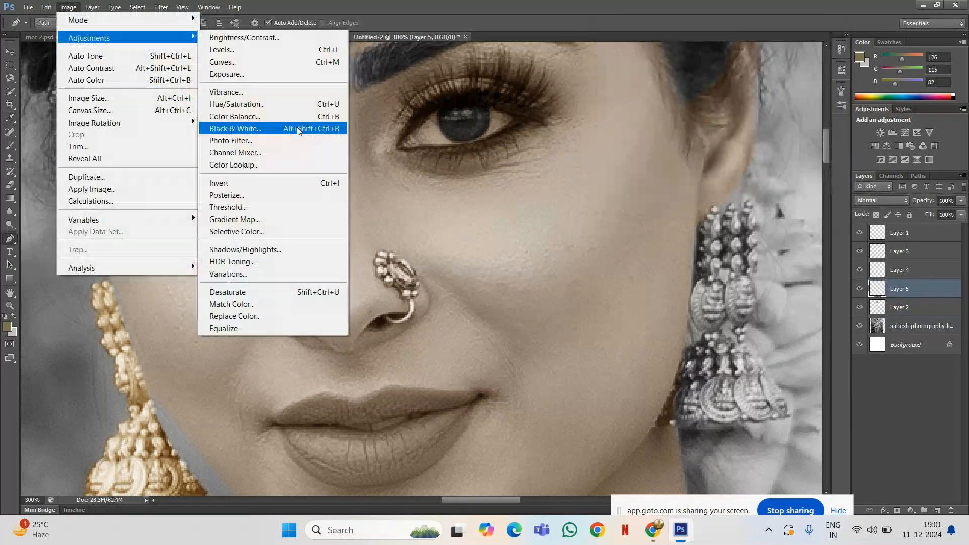
click(301, 117)
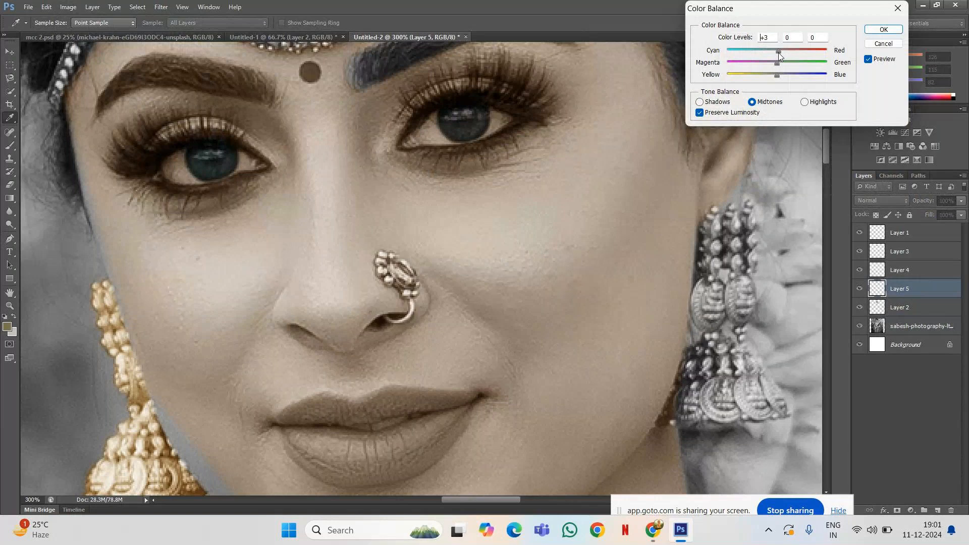
double_click(771, 37)
text(+6)
drag(779, 66, 783, 66)
click(873, 32)
click(873, 31)
key(p)
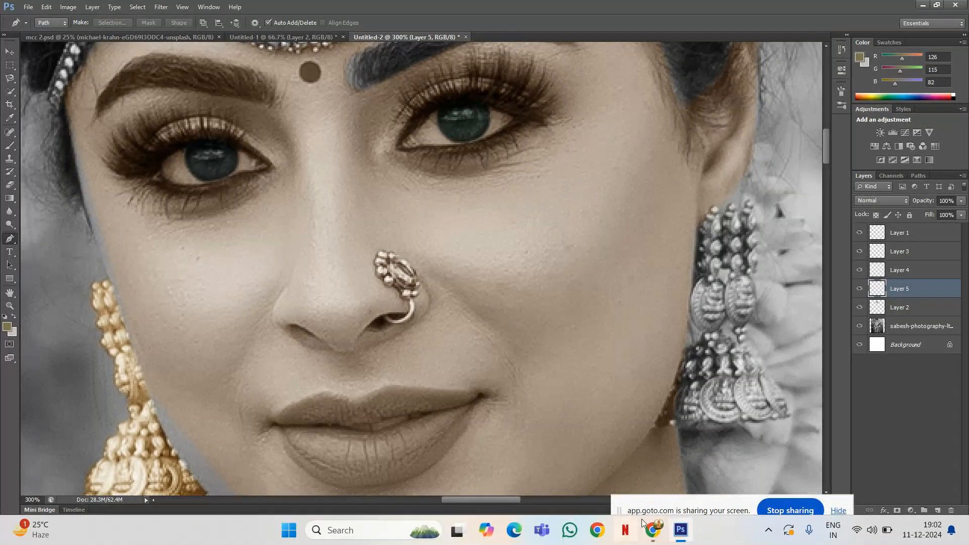
- Switch to the GoTo Meeting window and mute the microphone for a few minutes before turning it on again
mouse_move(652, 532)
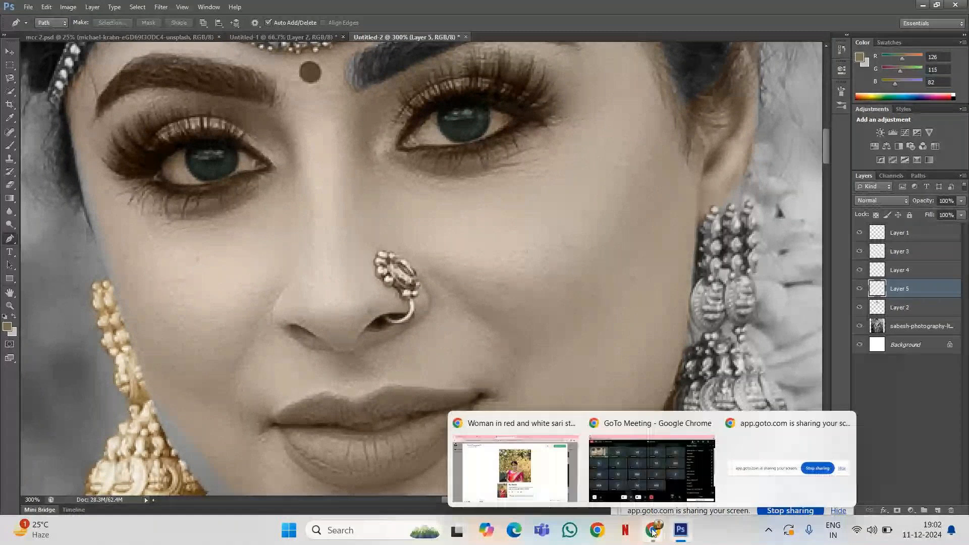
click(651, 470)
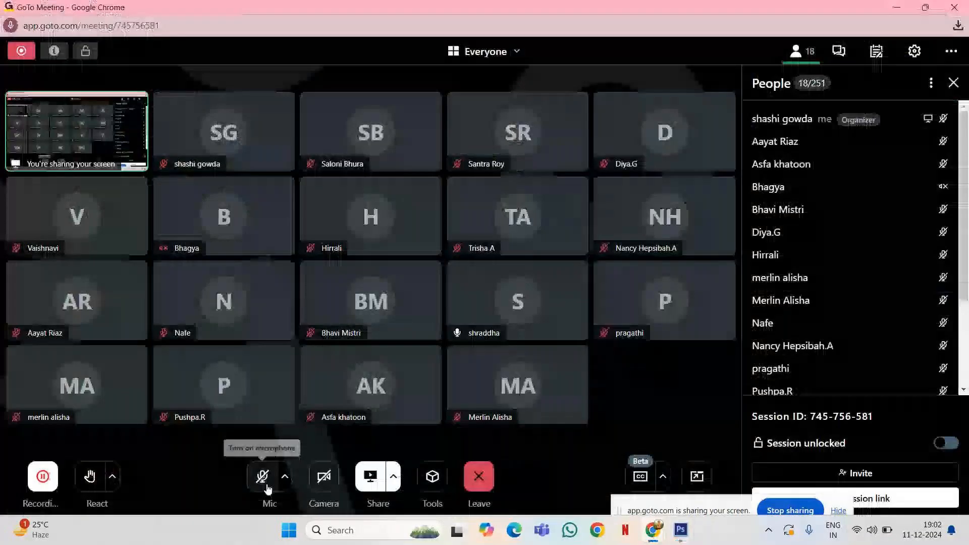
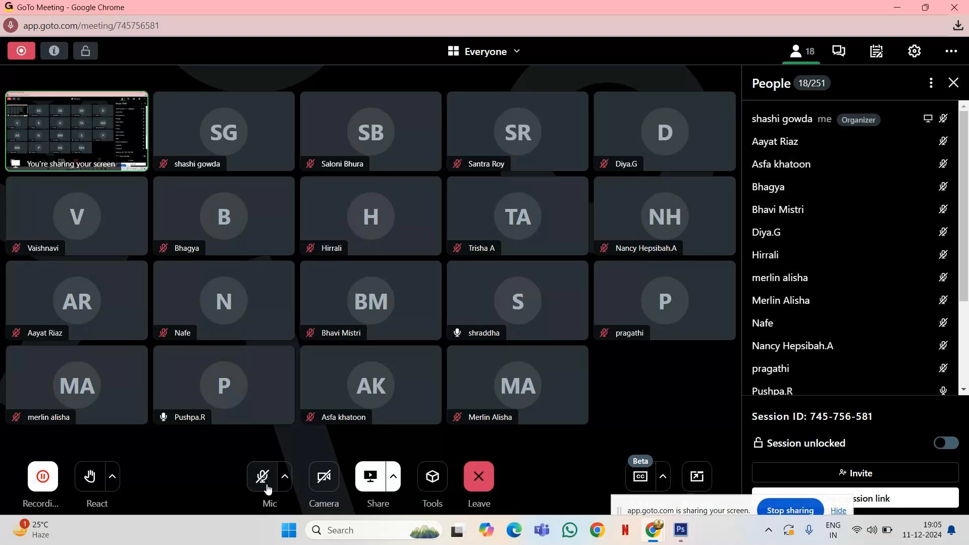
click(268, 489)
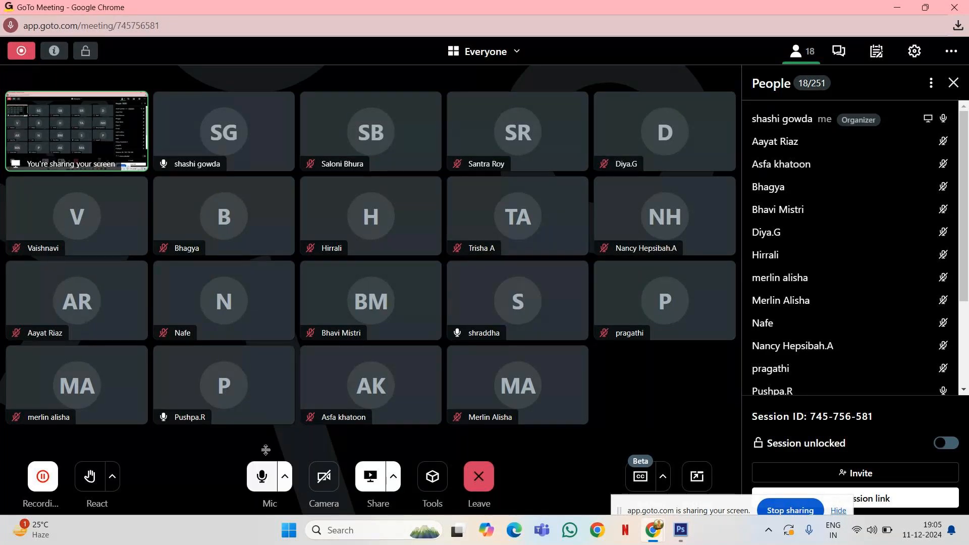
- Return to Photoshop and draw a Pen path around the white of the woman's right eye, following the iris's lower edge
key(alt+Tab)
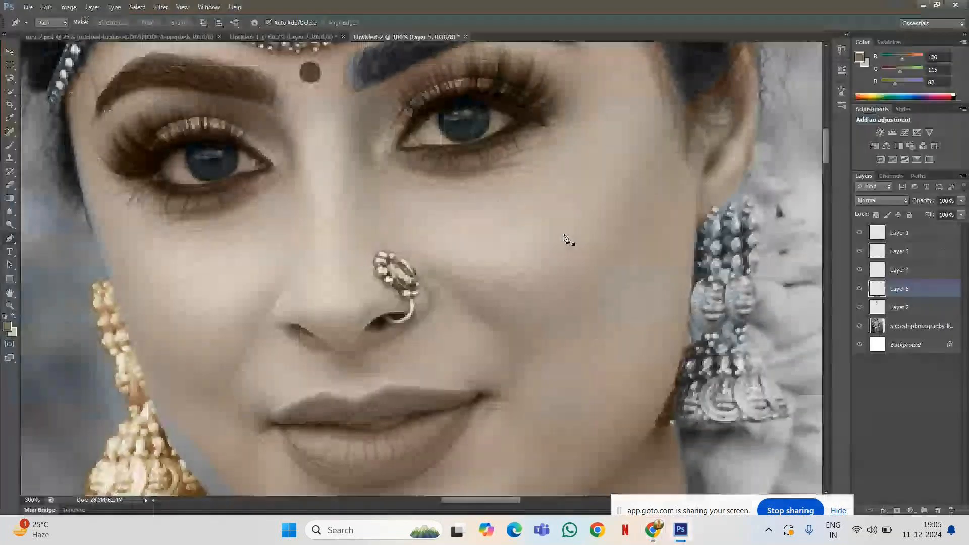
click(183, 151)
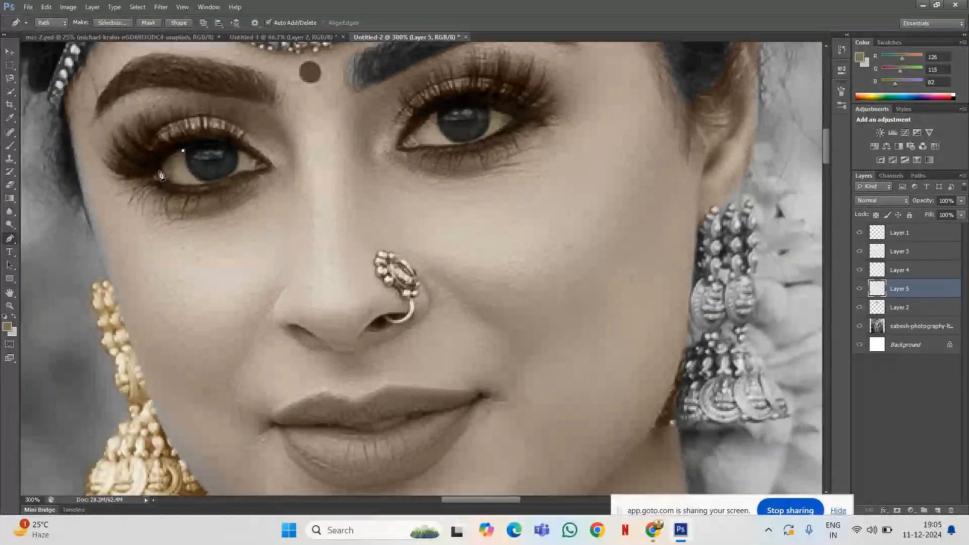
drag(161, 166, 153, 181)
alt+click(161, 166)
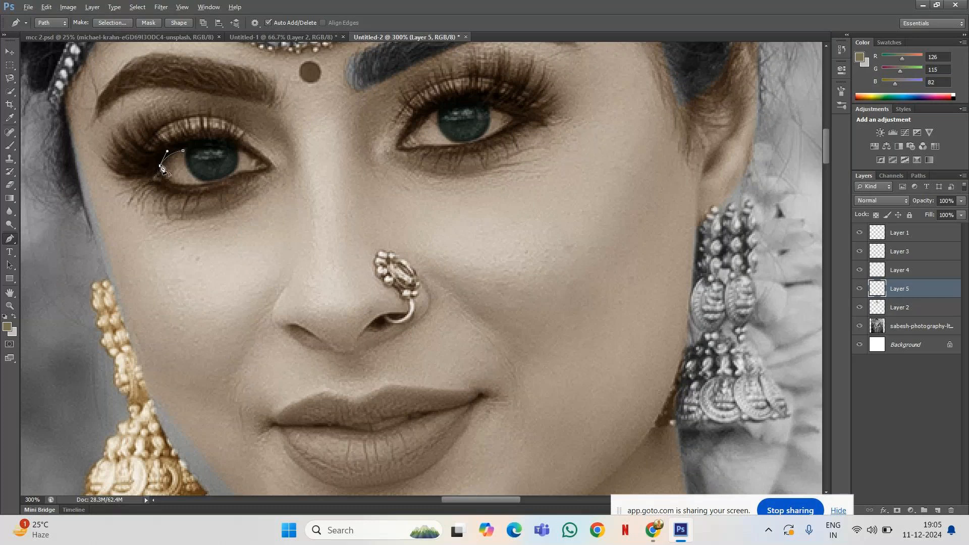
click(163, 179)
click(201, 186)
key(ctrl+z)
drag(260, 149, 289, 149)
click(240, 174)
drag(195, 180, 147, 161)
- Visit the GoTo Meeting window, turn the muted microphone back on, and return to Photoshop
mouse_move(653, 530)
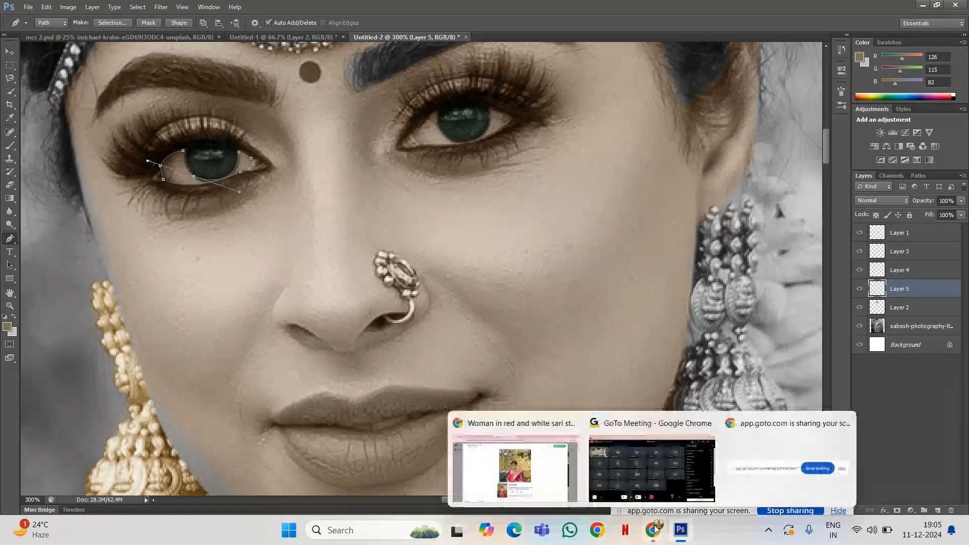
click(606, 465)
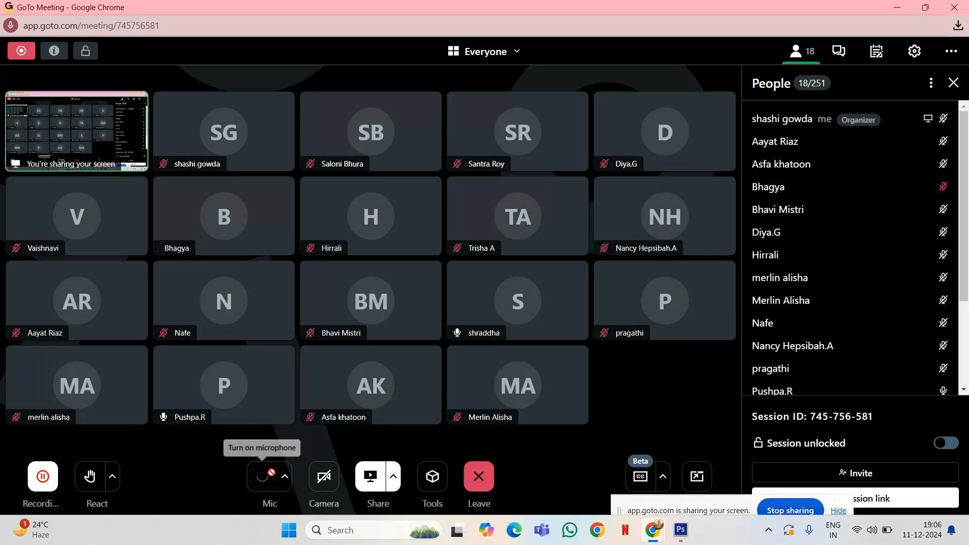
click(682, 534)
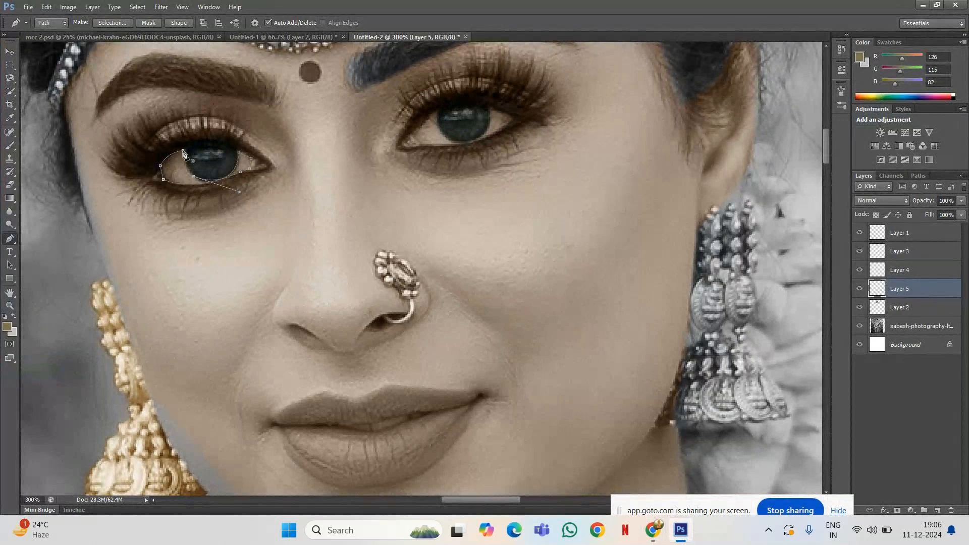
- Close the eye-white path, convert it to a selection, and copy that area from the photo layer to a new layer
drag(184, 153, 186, 132)
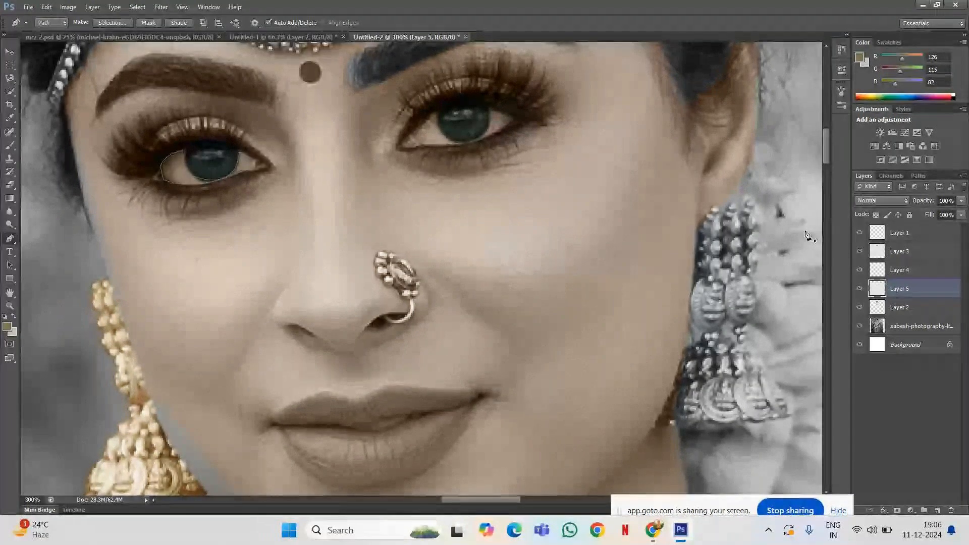
click(914, 325)
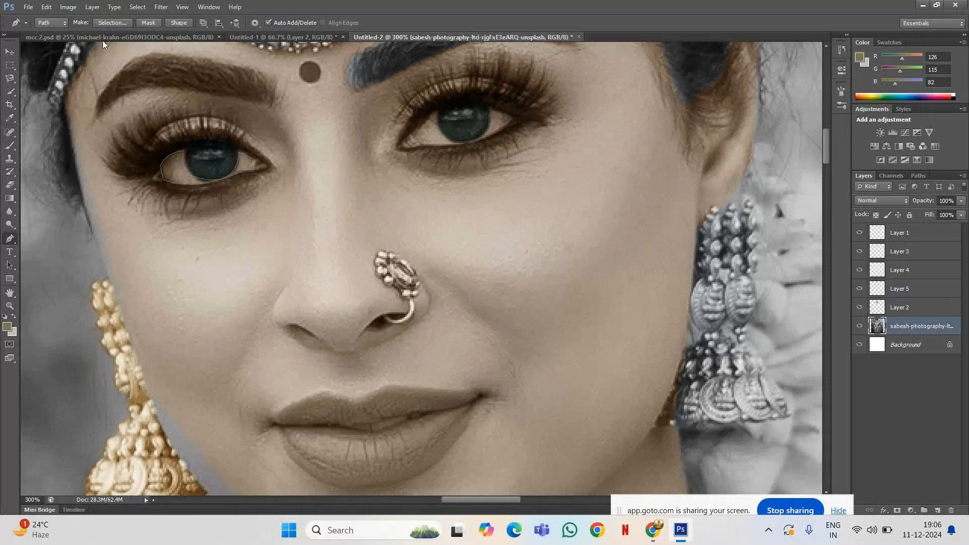
click(106, 22)
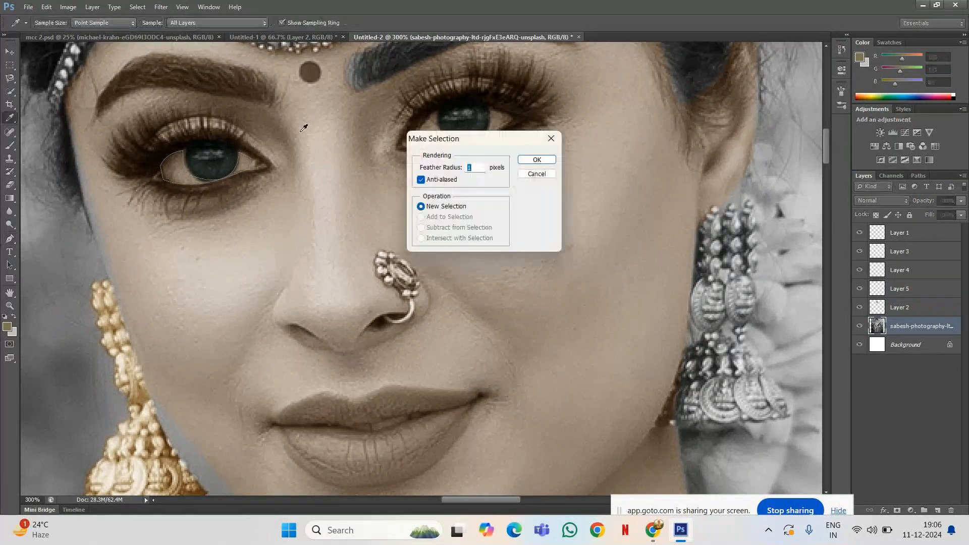
click(538, 160)
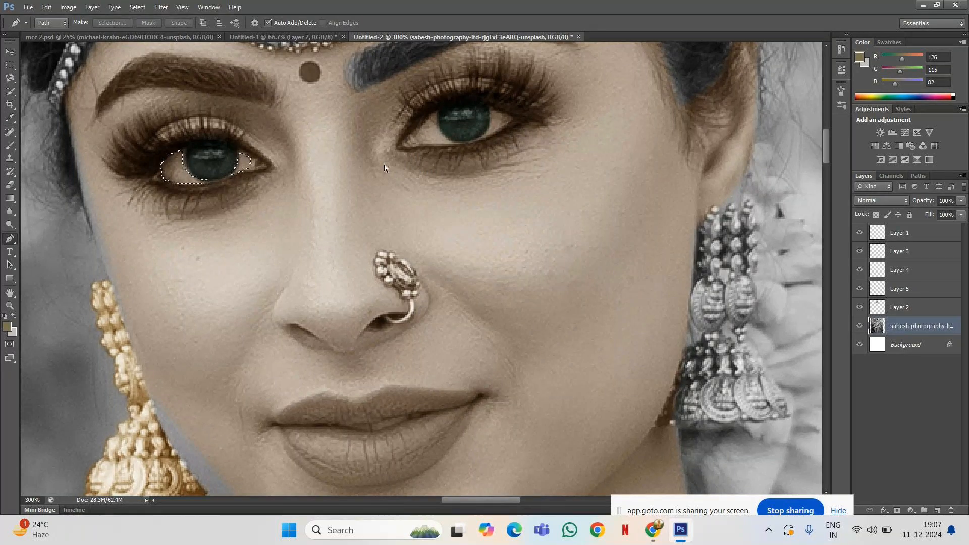
key(ctrl+j)
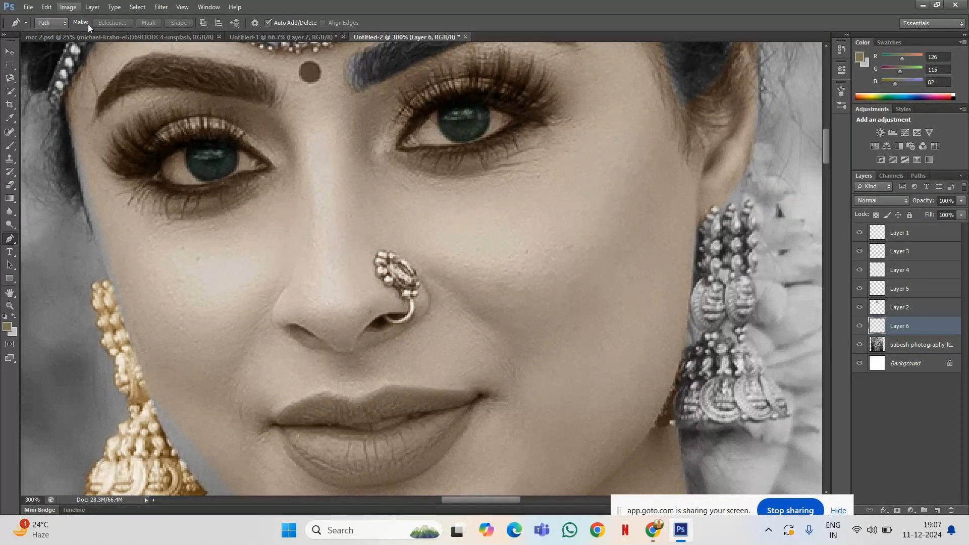
- Move the eye-white layer above the face layer, undoing the mistaken reordering of the photo layer
drag(916, 345, 905, 298)
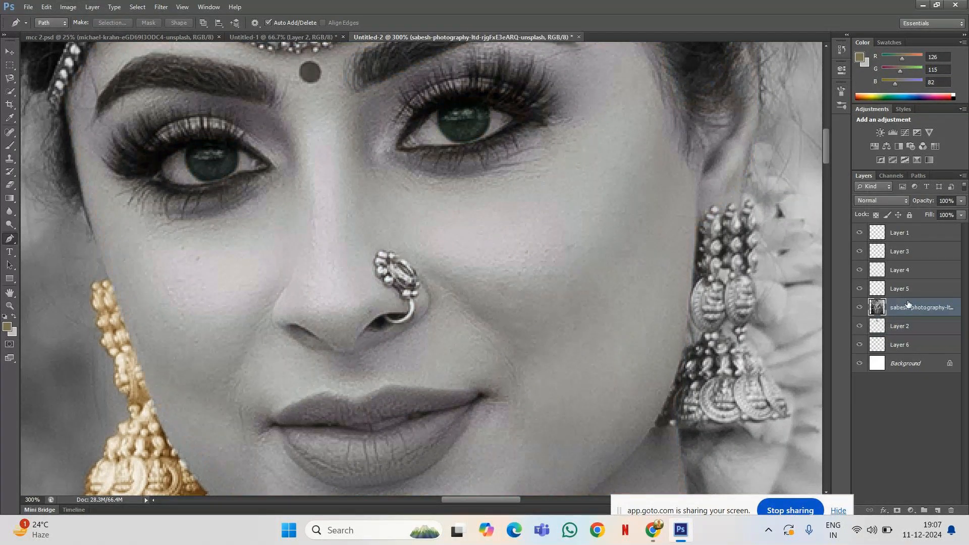
key(ctrl+z)
drag(912, 329, 912, 316)
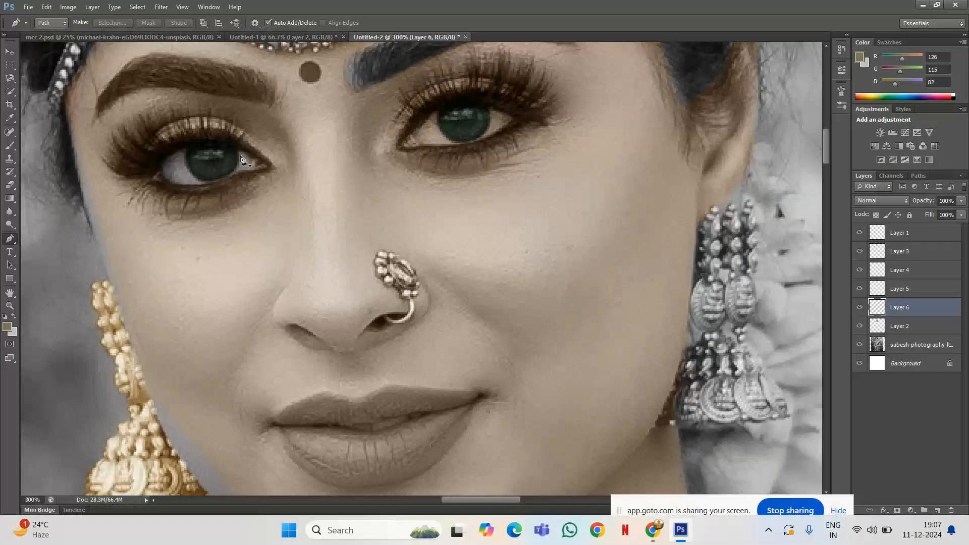
- Brighten the eye-white layer by setting its lightness to 15 with Hue/Saturation
click(69, 8)
mouse_move(84, 43)
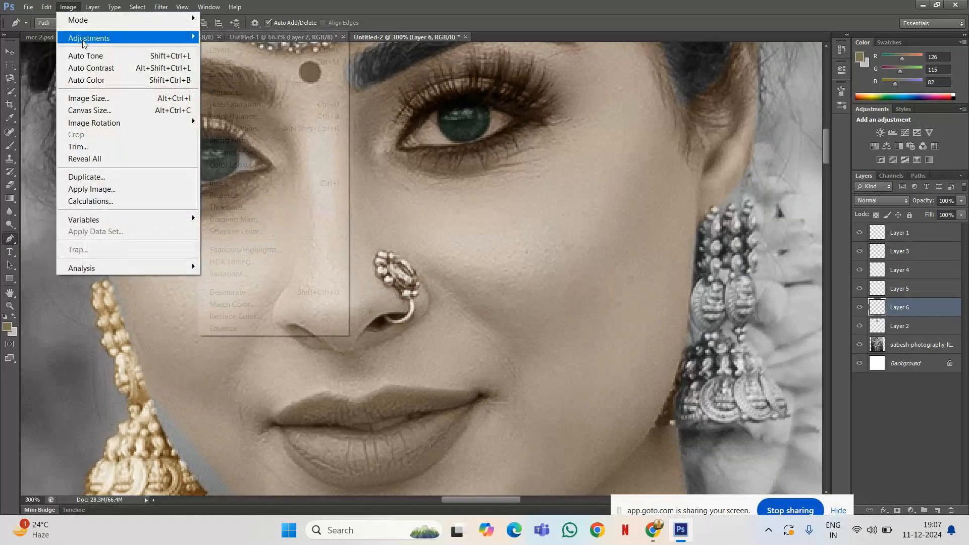
click(286, 104)
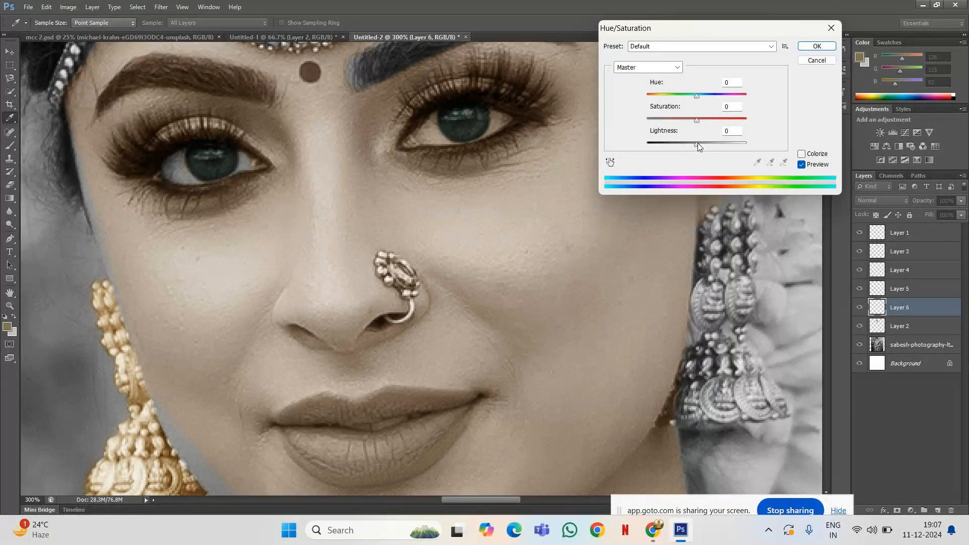
drag(696, 144, 707, 144)
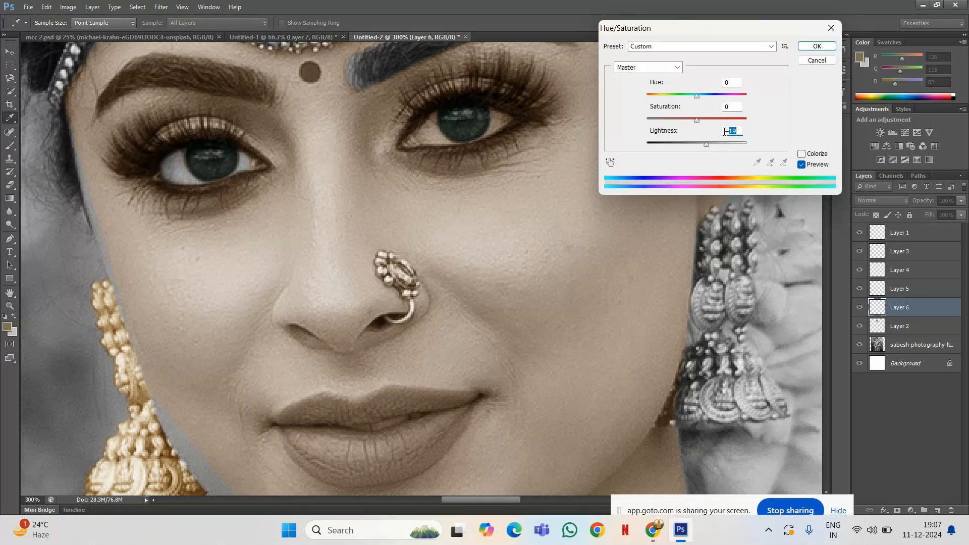
key(BackSpace)
text(20)
key(BackSpace)
key(BackSpace)
text(15)
key(Return)
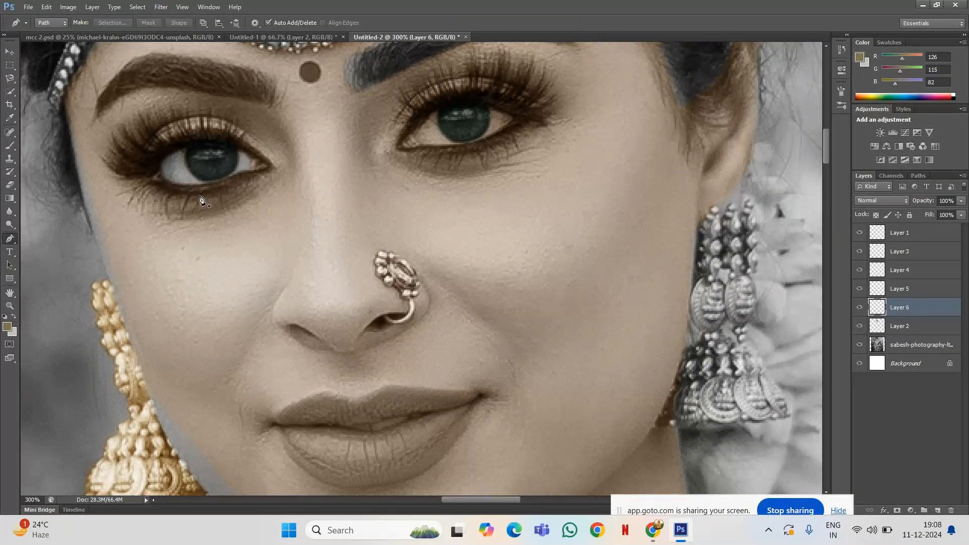
- Draw a Pen path around the inner corner of the woman's right eye and copy that area from the photo layer to a new layer
click(254, 162)
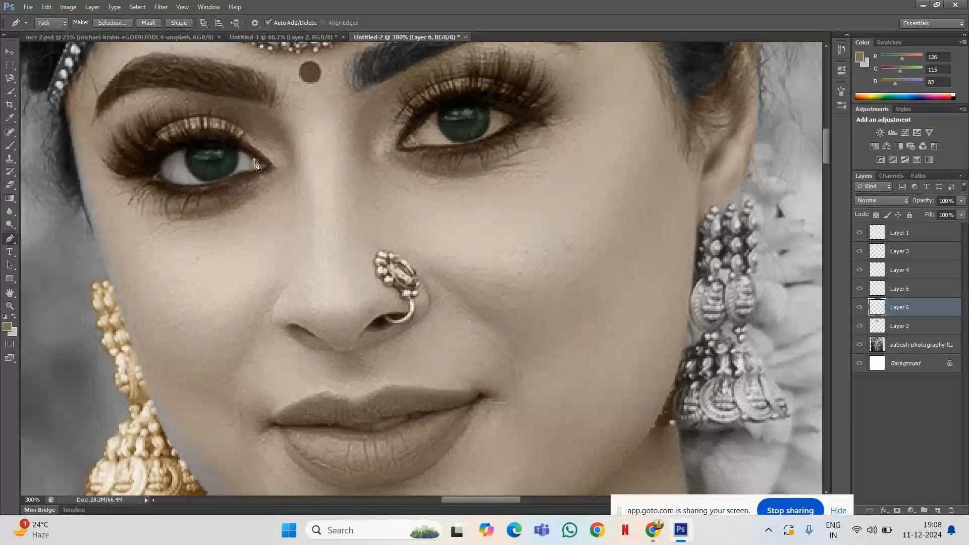
click(251, 170)
click(269, 168)
click(254, 159)
click(909, 346)
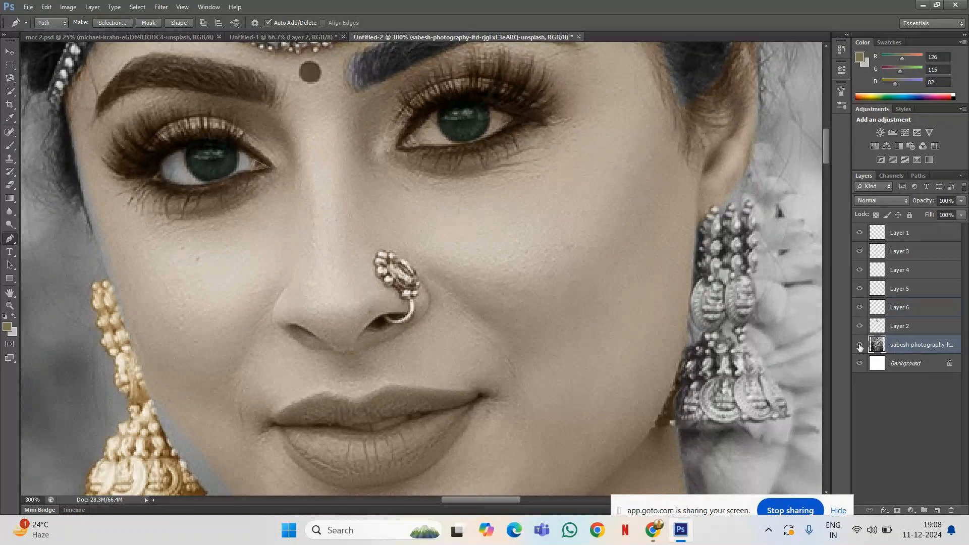
click(104, 24)
click(543, 158)
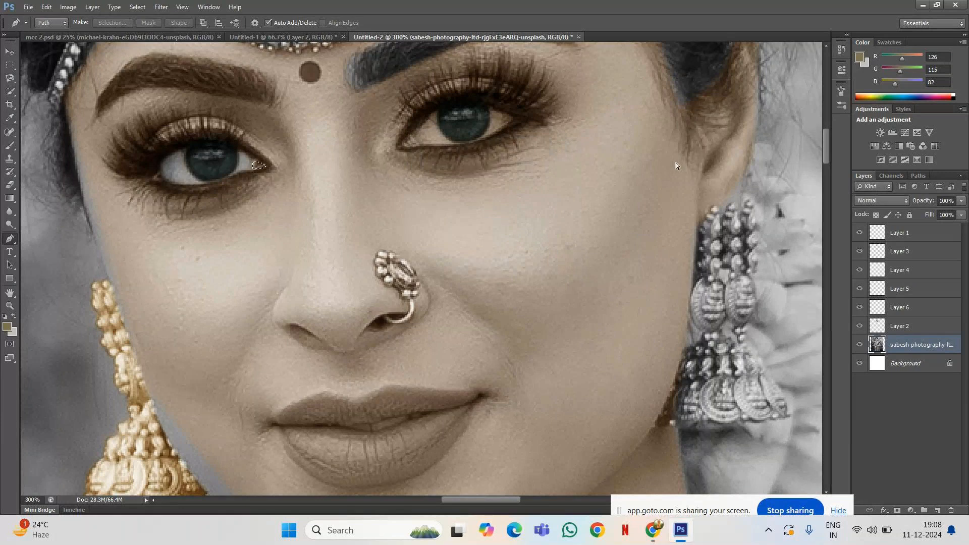
key(ctrl+j)
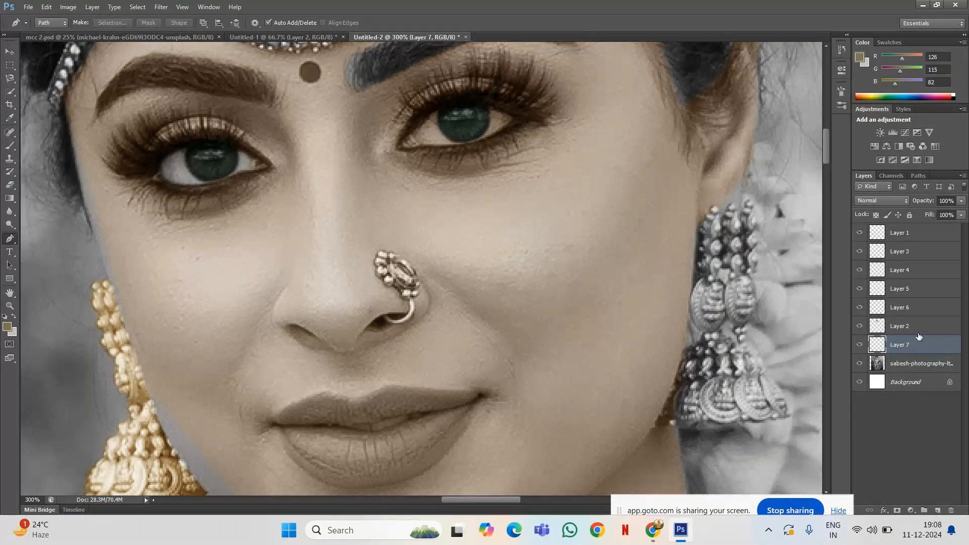
- Move the eye-corner layer above the face layer and shift its midtones toward red with Color Balance
drag(916, 346, 909, 326)
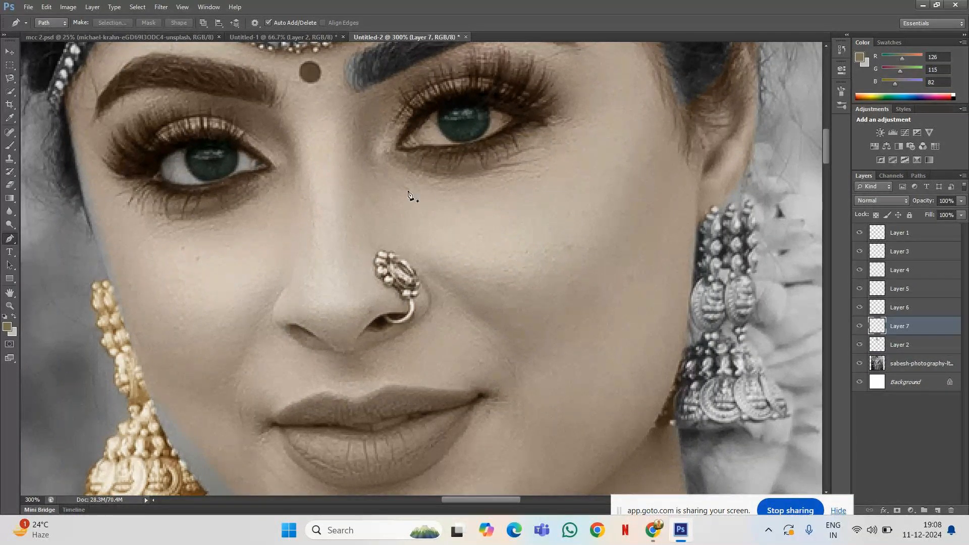
click(68, 7)
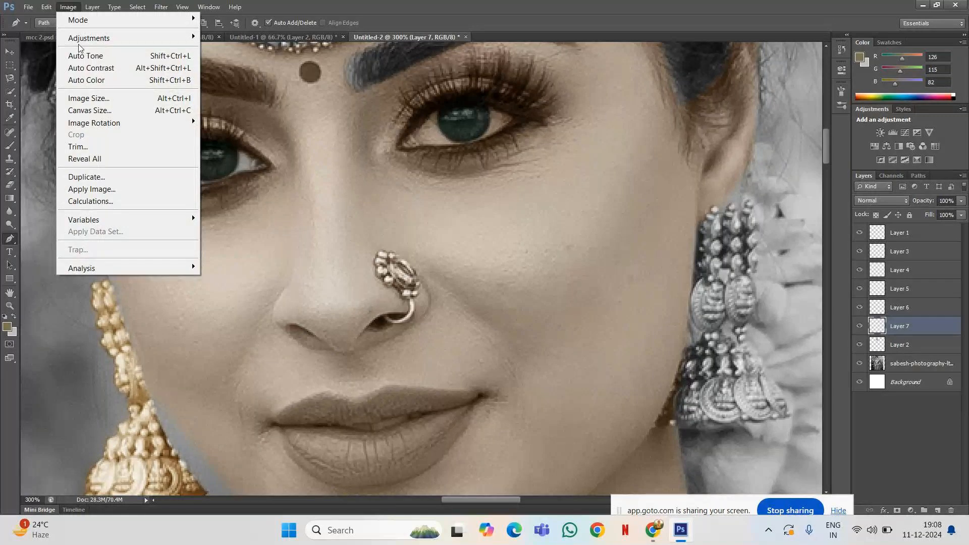
mouse_move(81, 40)
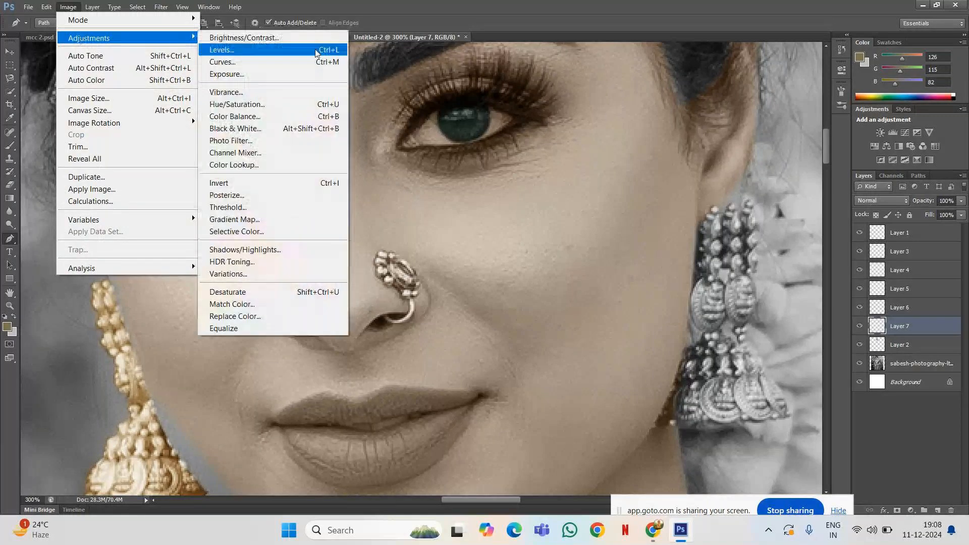
key(ctrl+b)
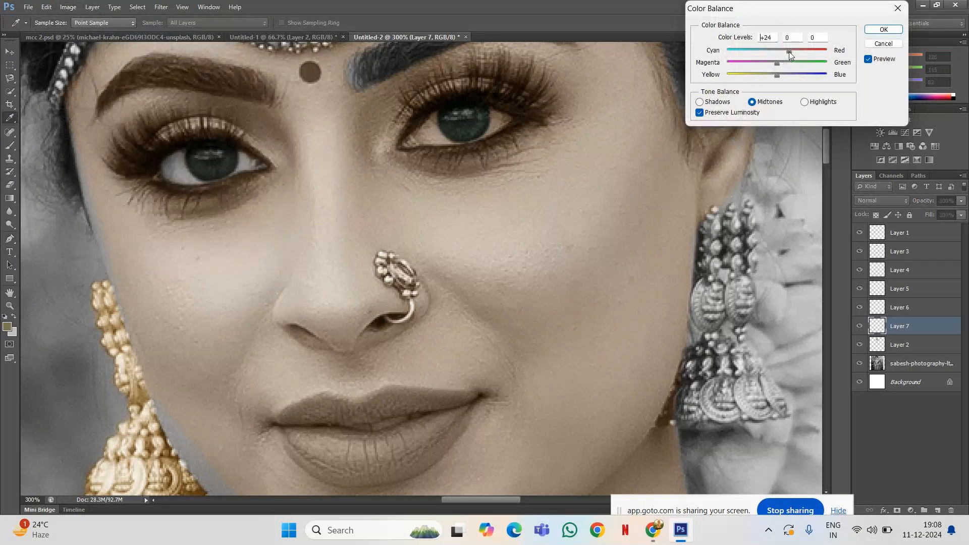
drag(791, 51, 804, 51)
drag(805, 52, 793, 58)
click(884, 31)
key(p)
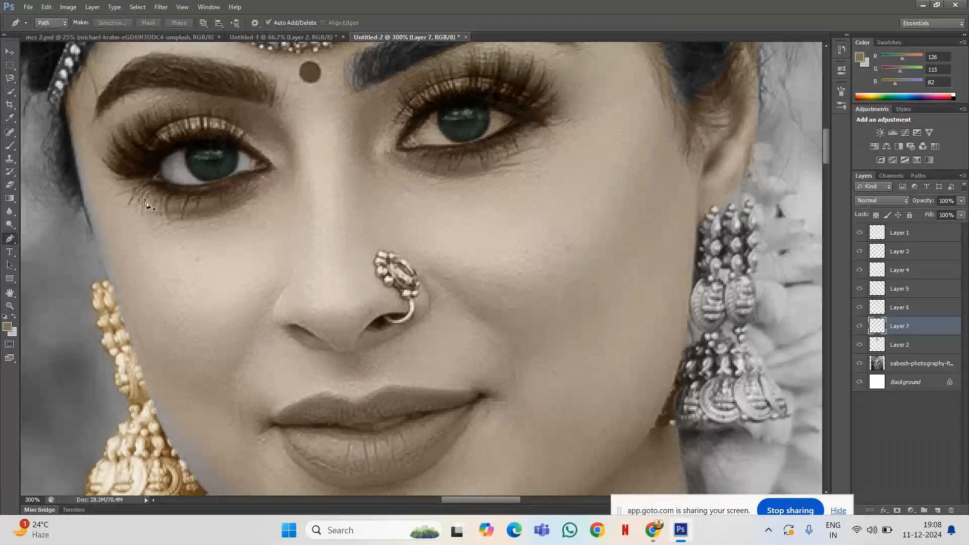
- Look over the portrait from the hair and head jewellery down to the necklace for remaining uncoloured areas
scroll(300, 222, down, 1)
scroll(300, 220, down, 1)
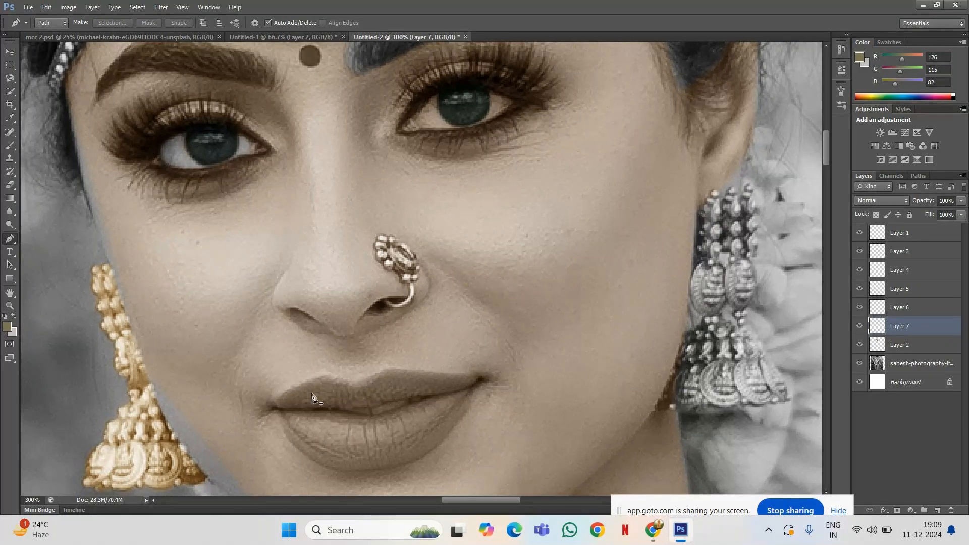
scroll(343, 167, up, 1)
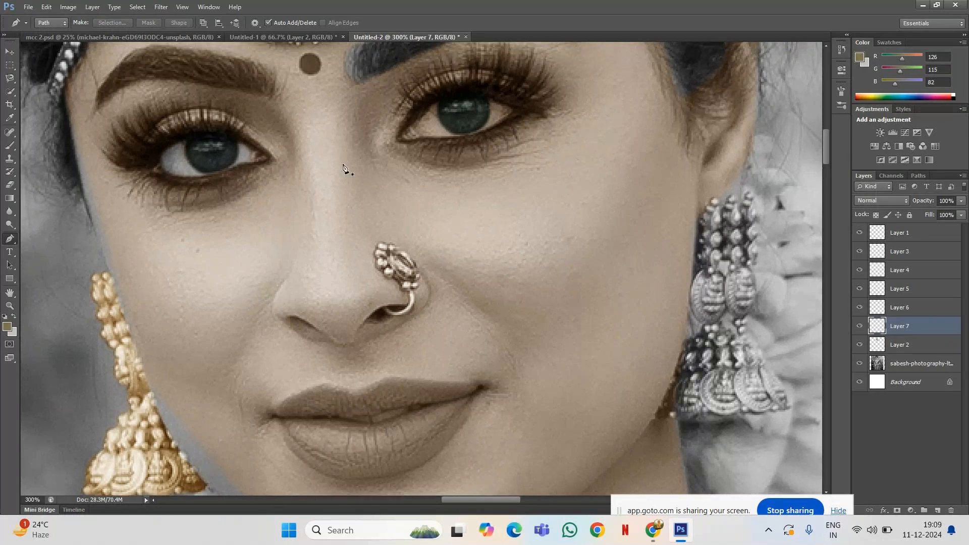
scroll(343, 166, up, 10)
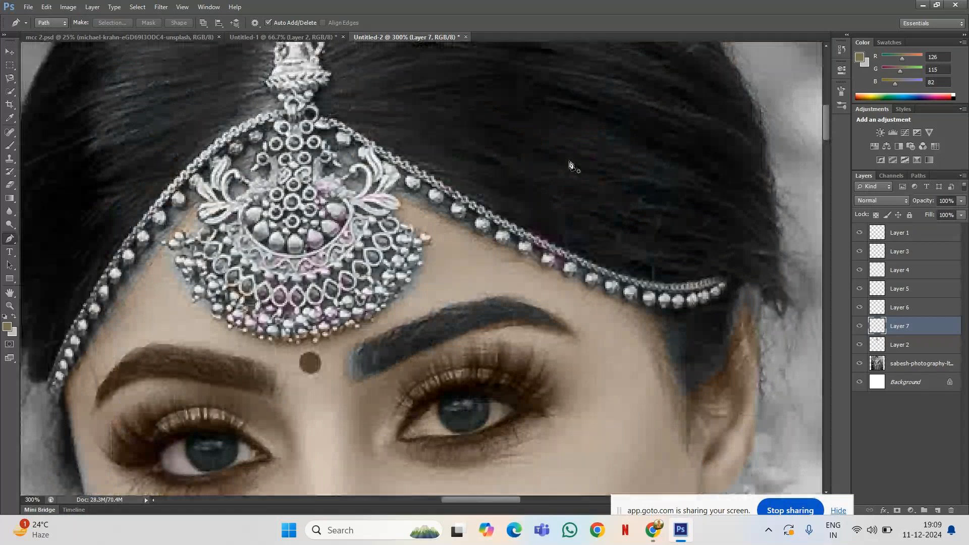
scroll(571, 165, up, 2)
scroll(596, 187, down, 5)
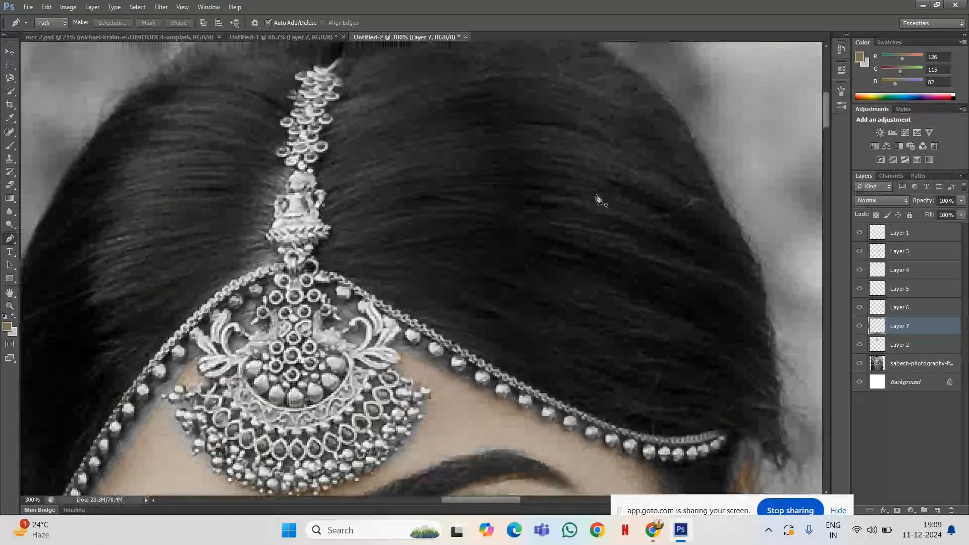
scroll(598, 199, down, 2)
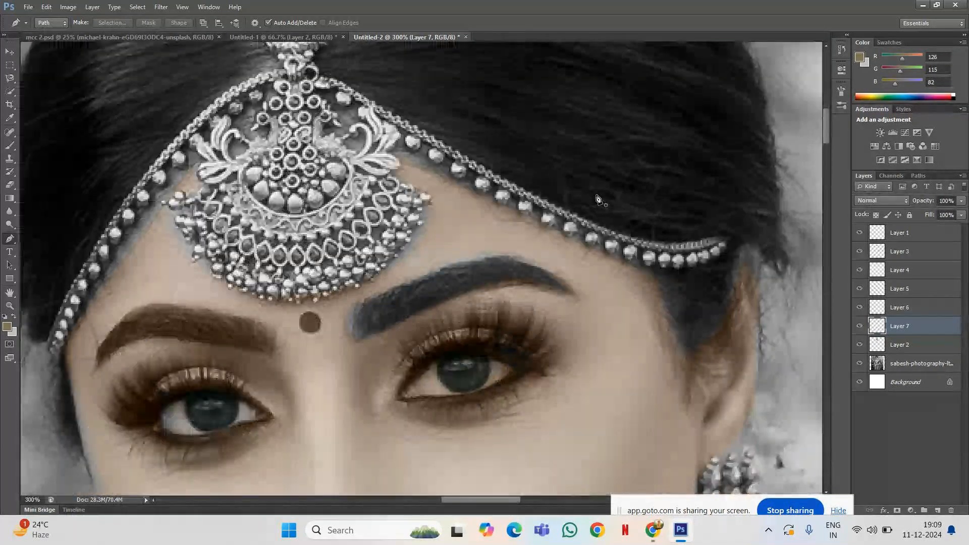
scroll(597, 199, down, 12)
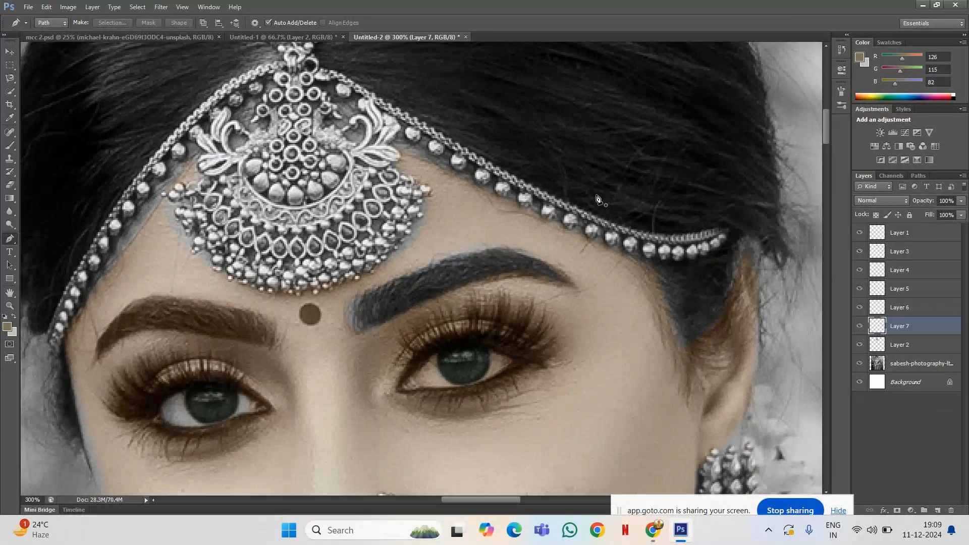
scroll(598, 197, down, 2)
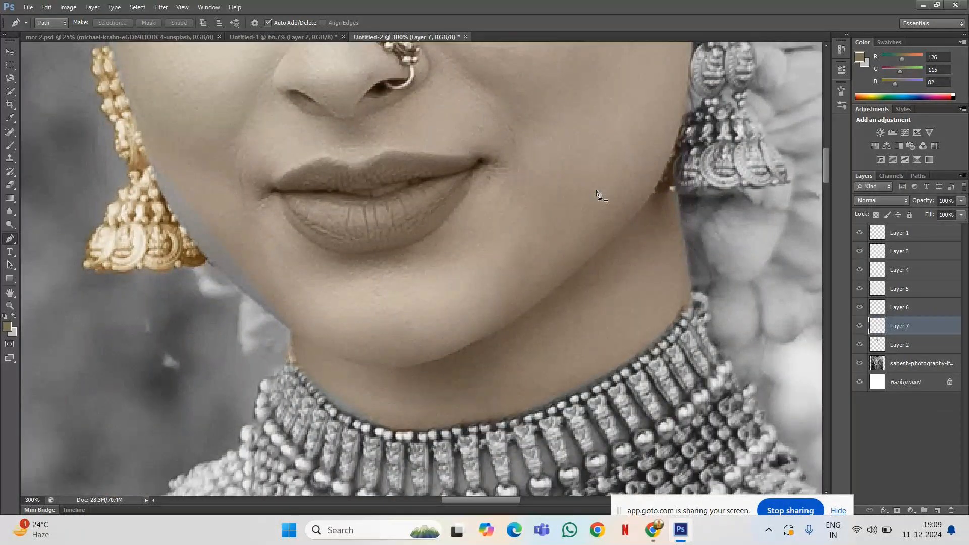
scroll(598, 196, down, 5)
scroll(601, 178, down, 4)
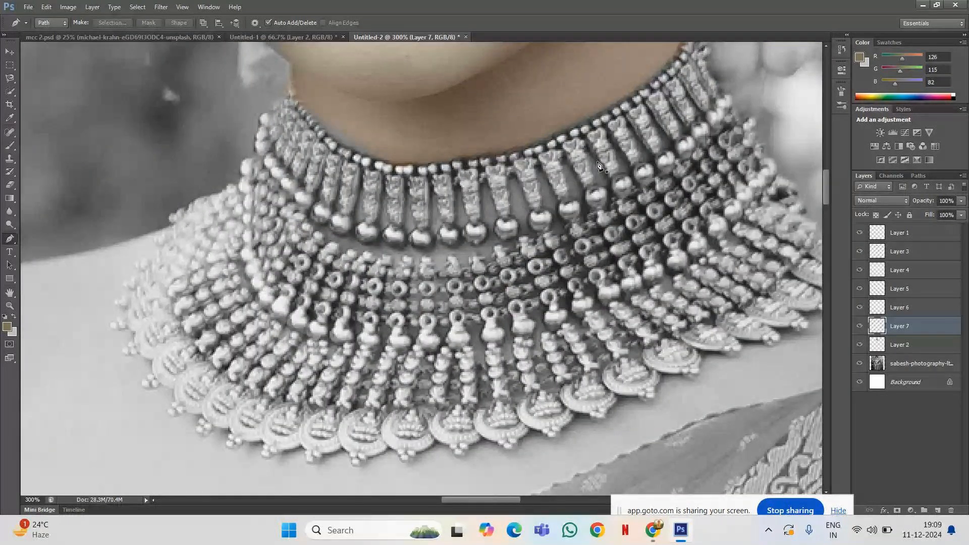
- Draw a Pen path along the blouse neckline from the shoulder down to the point where it meets the sari
key(ctrl+1)
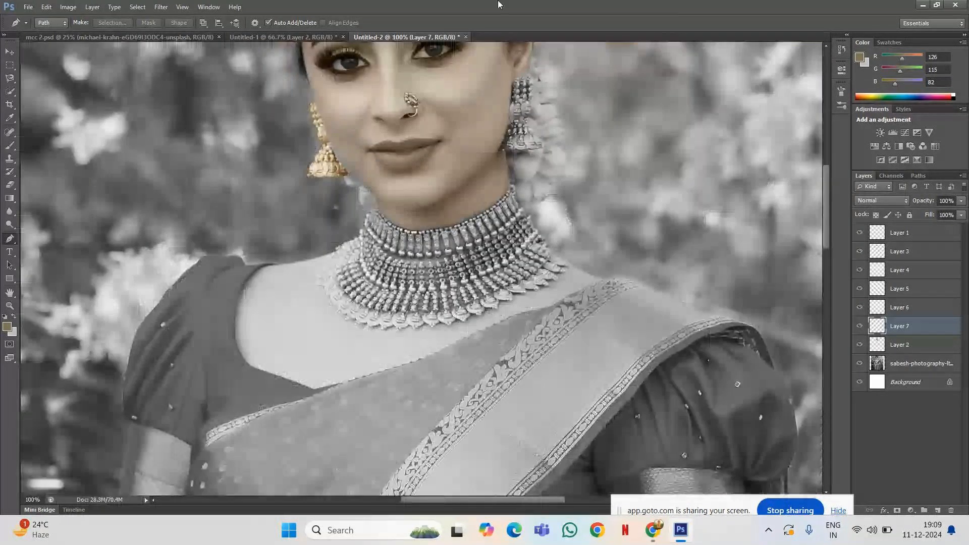
click(276, 264)
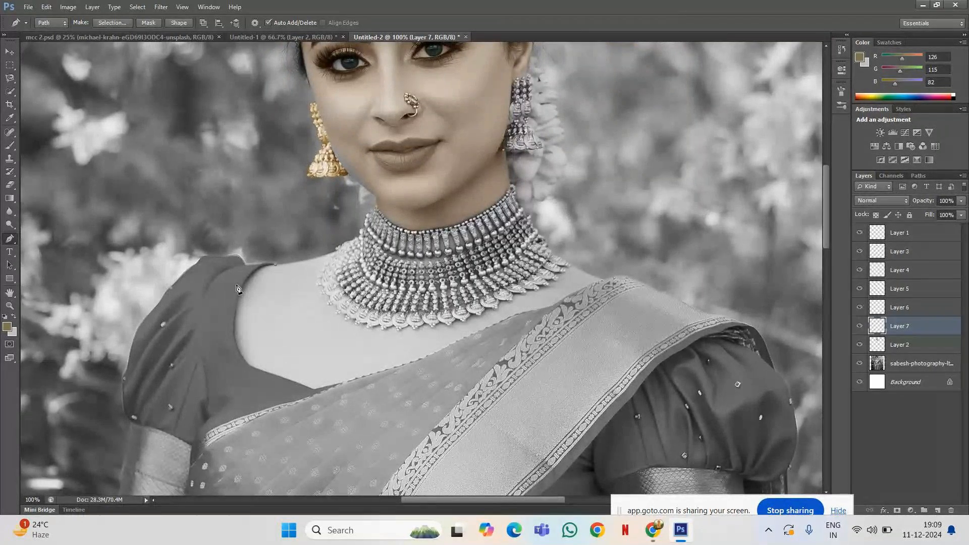
drag(234, 324, 235, 393)
click(234, 327)
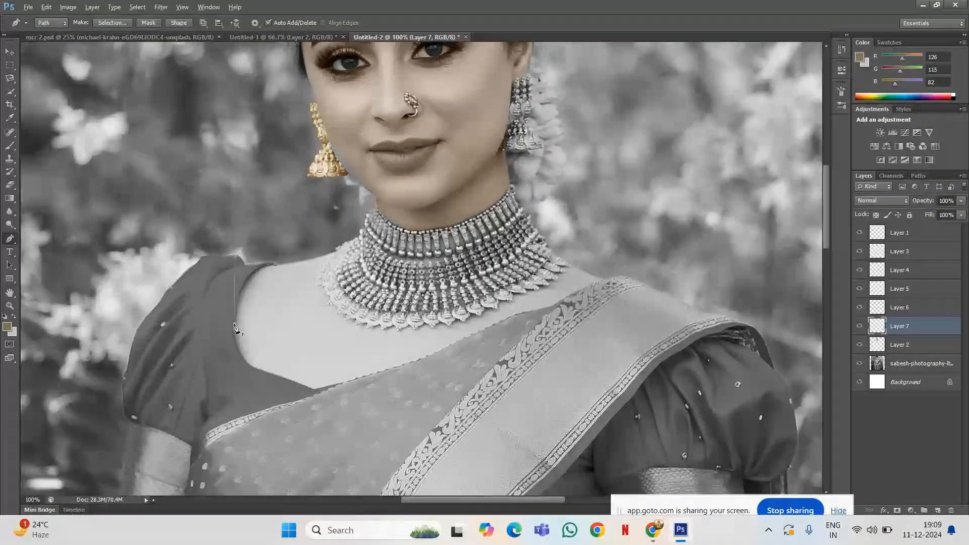
drag(249, 365, 265, 378)
alt+click(249, 366)
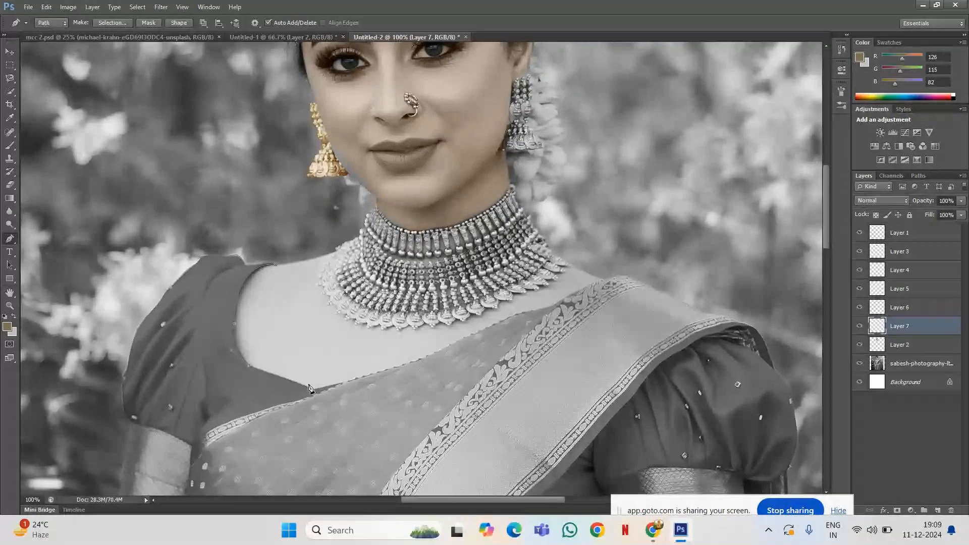
click(313, 387)
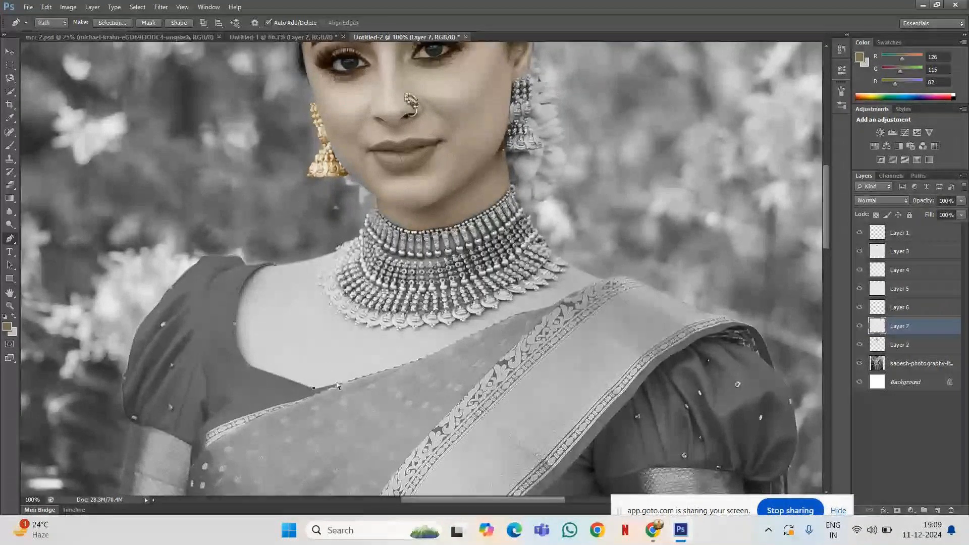
key(ctrl+plus)
key(ctrl+plus)
drag(337, 382, 446, 154)
drag(212, 362, 329, 223)
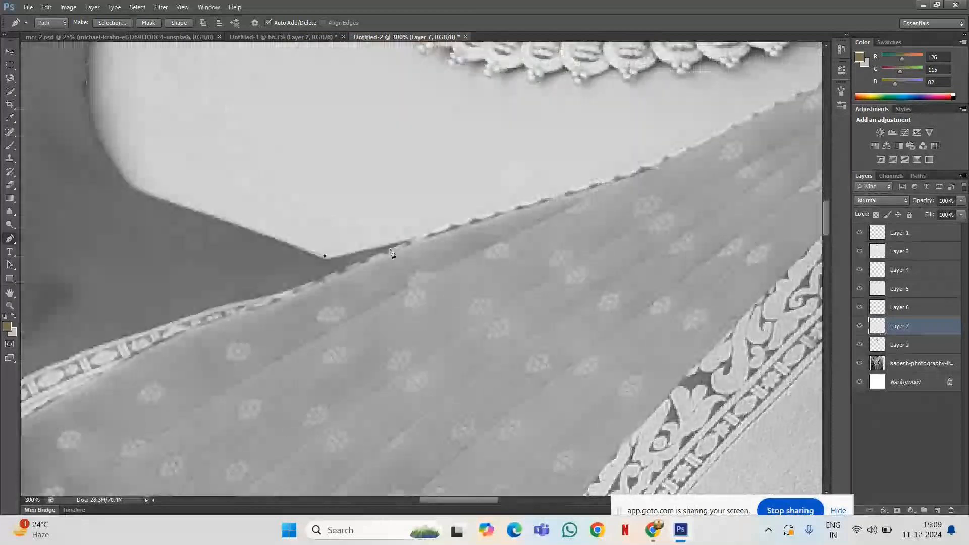
click(405, 242)
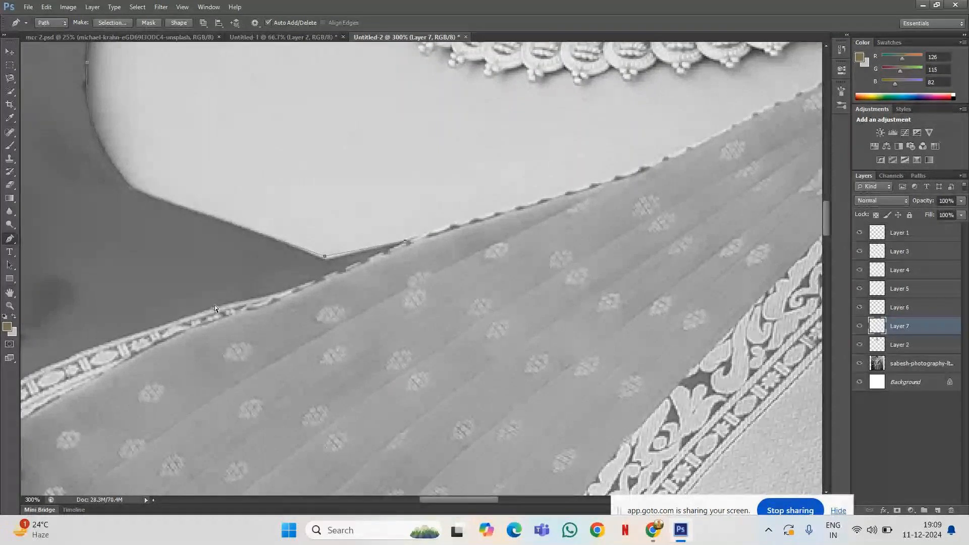
click(290, 290)
click(258, 294)
drag(242, 301, 453, 218)
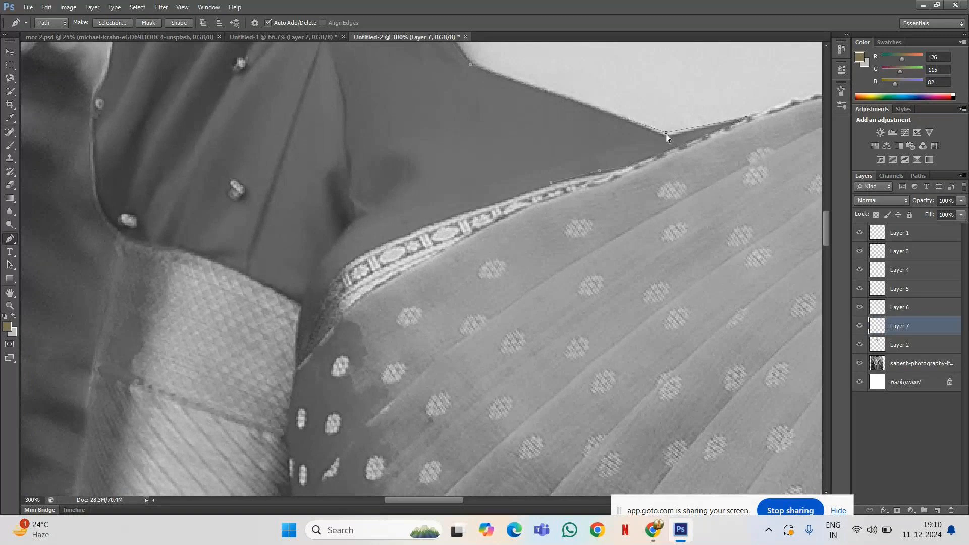
key(ctrl+alt+z)
key(ctrl+alt+z)
- Continue the blouse path from the neckline point above the sari border and along the upper edge of the patterned sleeve band
click(664, 135)
drag(322, 269, 297, 296)
alt+click(322, 256)
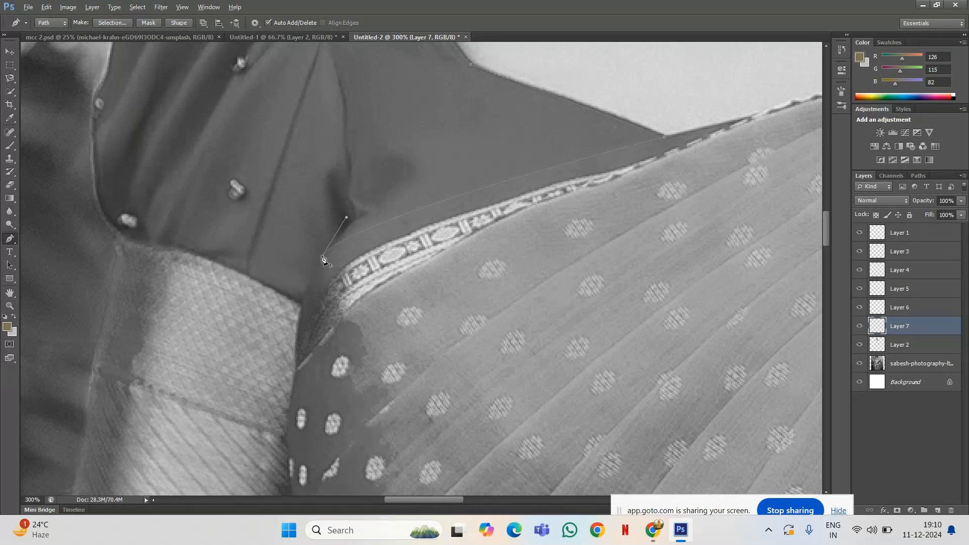
click(303, 302)
click(294, 301)
click(238, 271)
click(121, 233)
- Curve the blouse path around the lower outer edge of the puffed sleeve
drag(201, 129, 315, 249)
drag(206, 210, 217, 79)
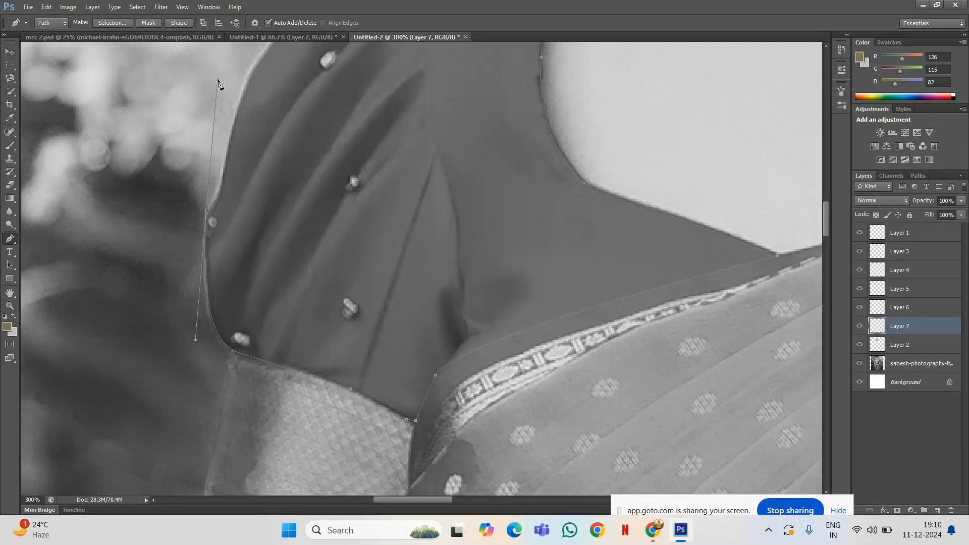
alt+click(206, 210)
click(219, 192)
- Continue the blouse path with anchor points up the sleeve's outer edge toward the shoulder
drag(320, 70, 252, 206)
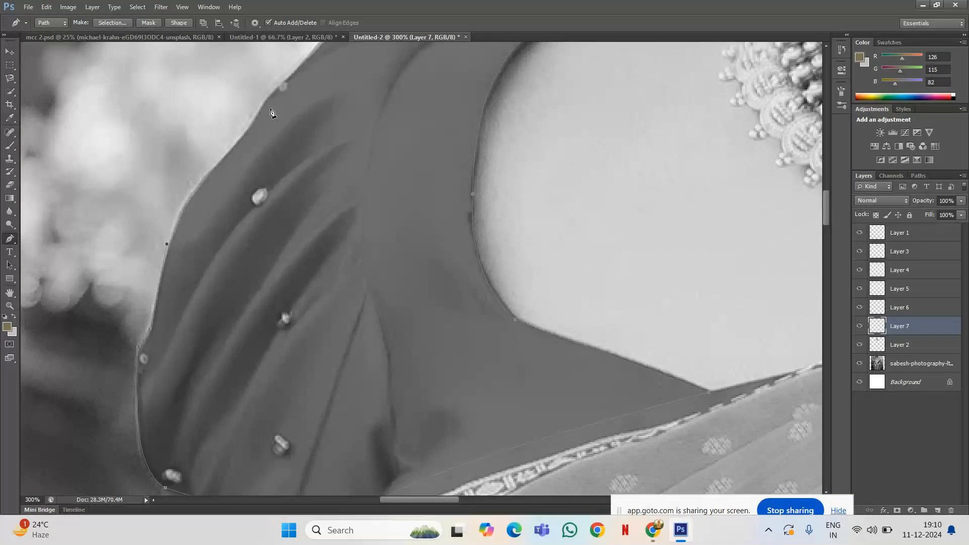
click(184, 202)
click(217, 165)
click(247, 130)
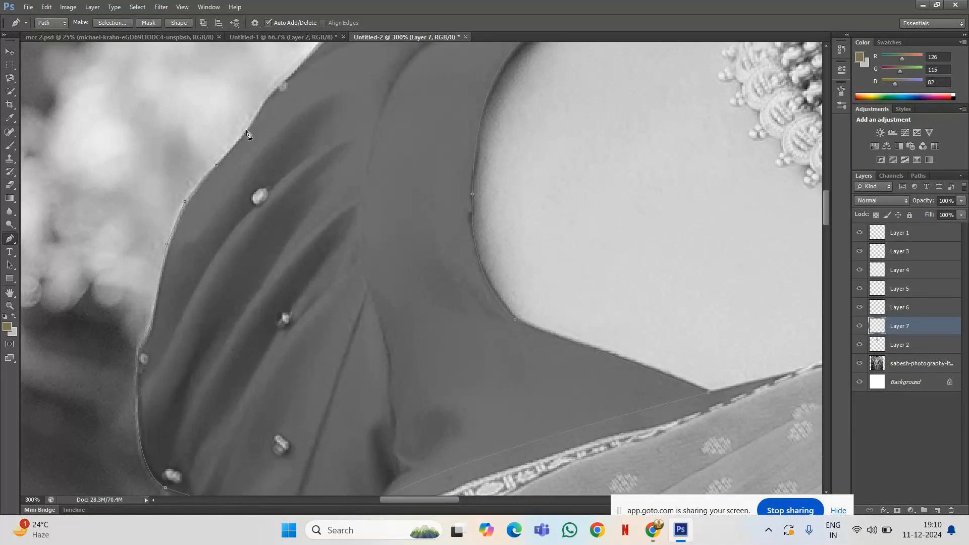
click(262, 103)
drag(302, 101, 272, 248)
click(274, 205)
click(301, 180)
click(329, 158)
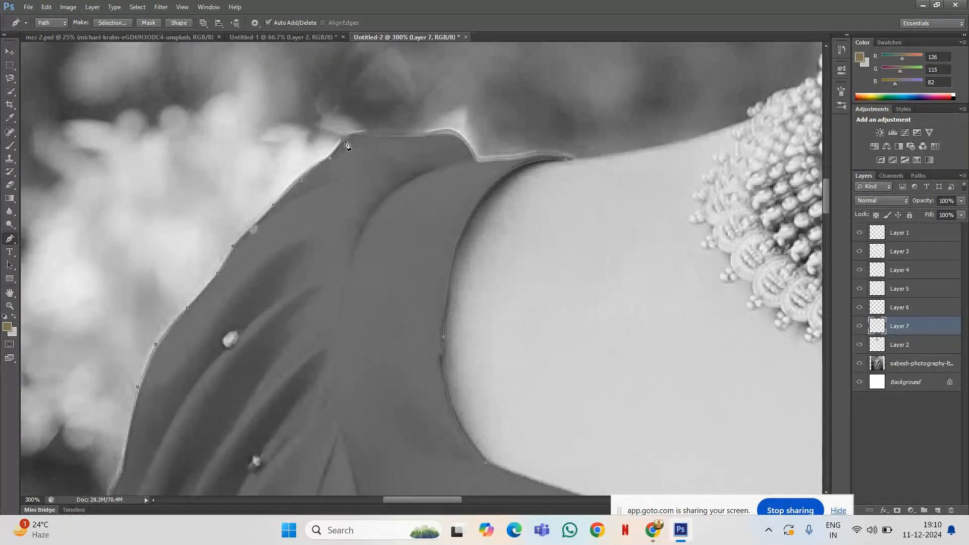
- Trace the blouse path along the top shoulder edge and close it at the neckline's starting point
click(346, 142)
click(363, 135)
click(390, 137)
click(425, 137)
click(442, 131)
drag(478, 158, 497, 195)
alt+click(479, 159)
click(567, 161)
click(567, 160)
- Turn the closed blouse path into a new selection and copy that area of the portrait photo onto its own layer
right_click(567, 160)
click(596, 209)
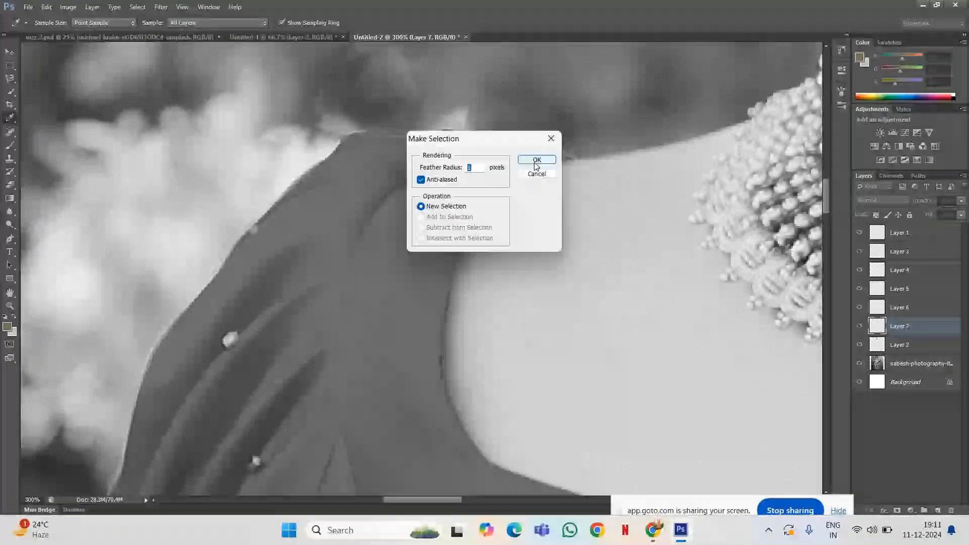
click(536, 161)
click(913, 364)
scroll(337, 413, down, 3)
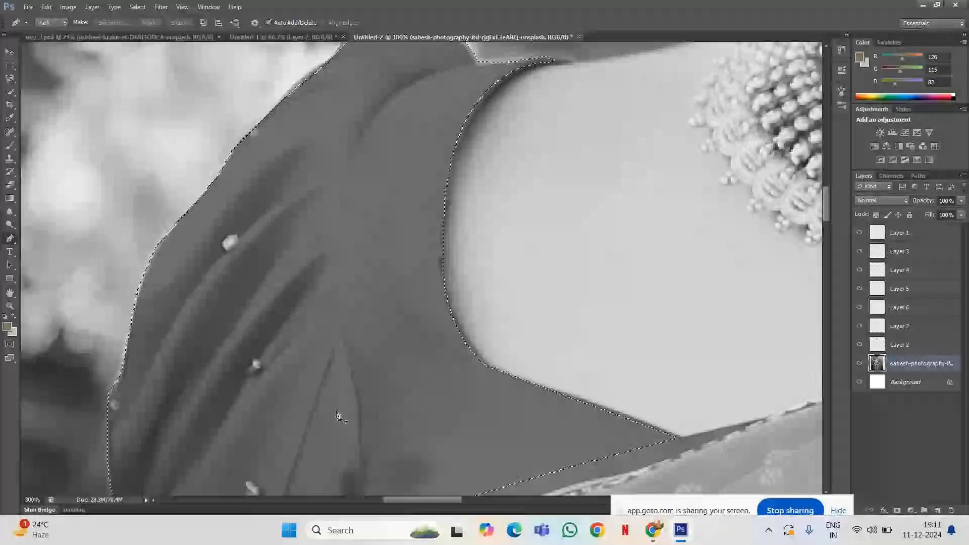
key(ctrl+j)
scroll(337, 413, down, 5)
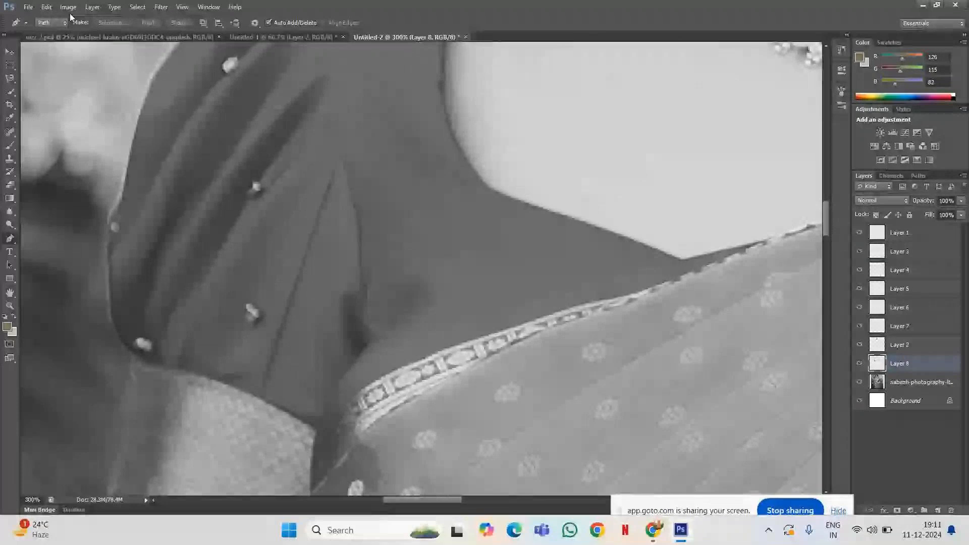
- Open Color Balance for the cut-out blouse piece and try a teal tint with midtone levels of about -40, +2, +10
key(ctrl+minus)
key(ctrl+minus)
key(ctrl+minus)
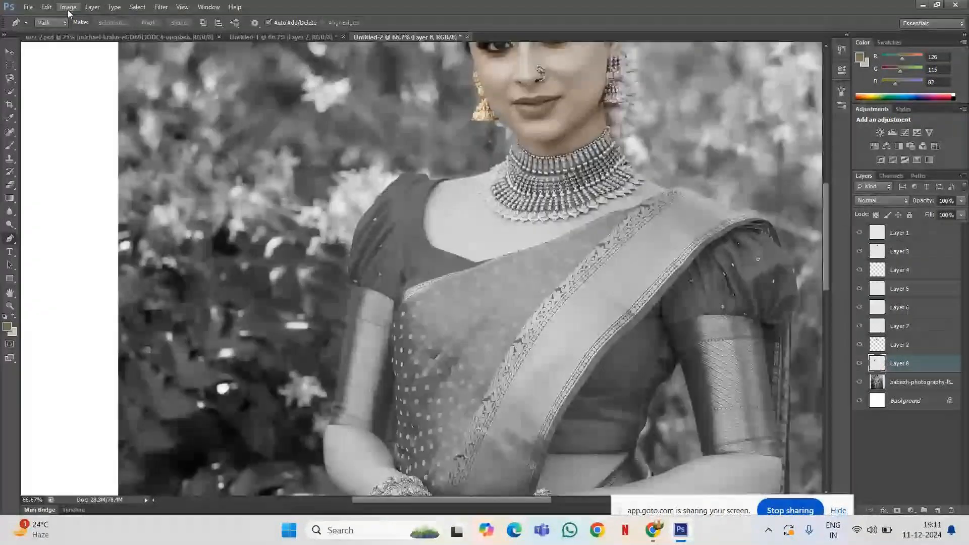
click(68, 7)
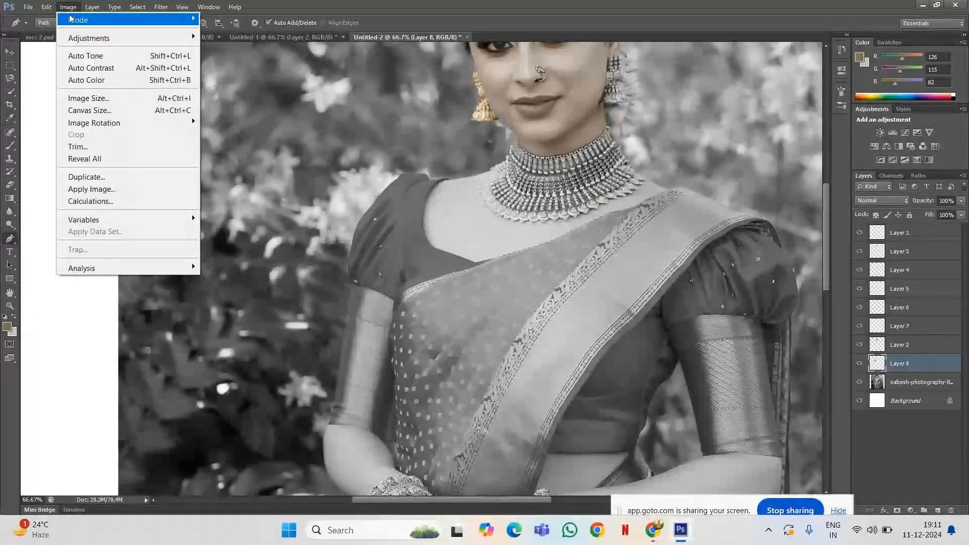
mouse_move(101, 38)
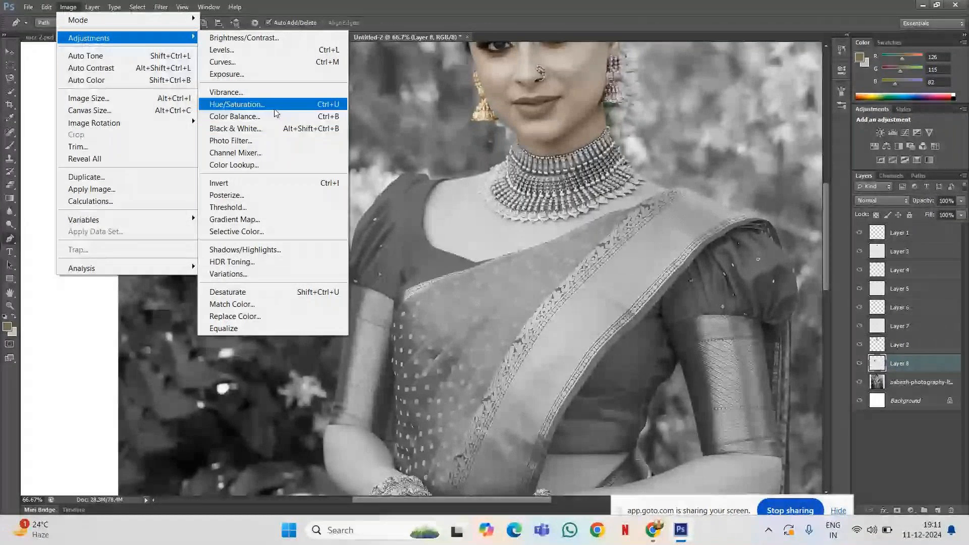
click(277, 115)
mouse_move(778, 74)
mouse_down()
mouse_move(810, 76)
mouse_move(750, 58)
mouse_move(800, 61)
mouse_move(782, 79)
mouse_up()
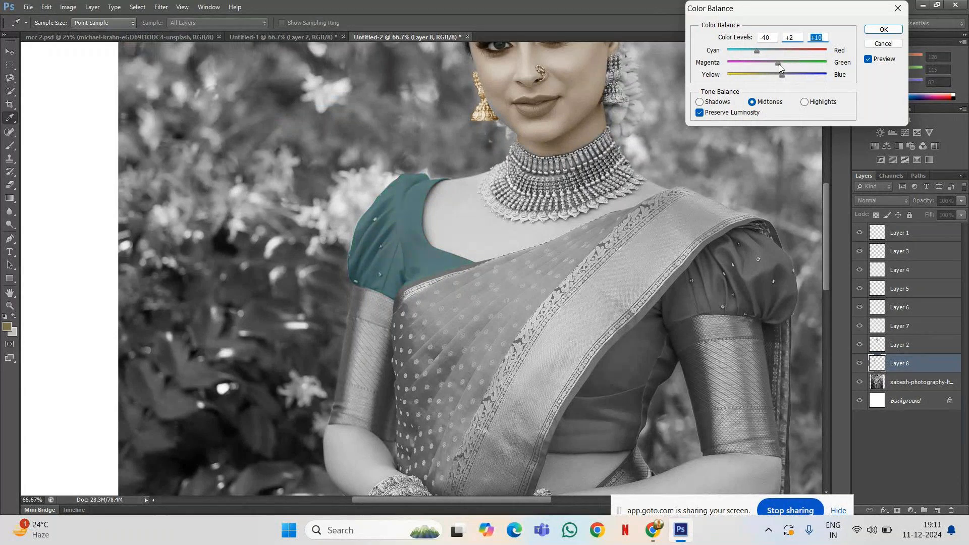
drag(782, 62, 783, 63)
- Shift the blouse piece's midtones to maroon with Color Balance levels around +46, -35, -2 and apply the adjustment
drag(758, 51, 780, 51)
drag(783, 62, 760, 65)
key(Tab)
drag(782, 75, 776, 74)
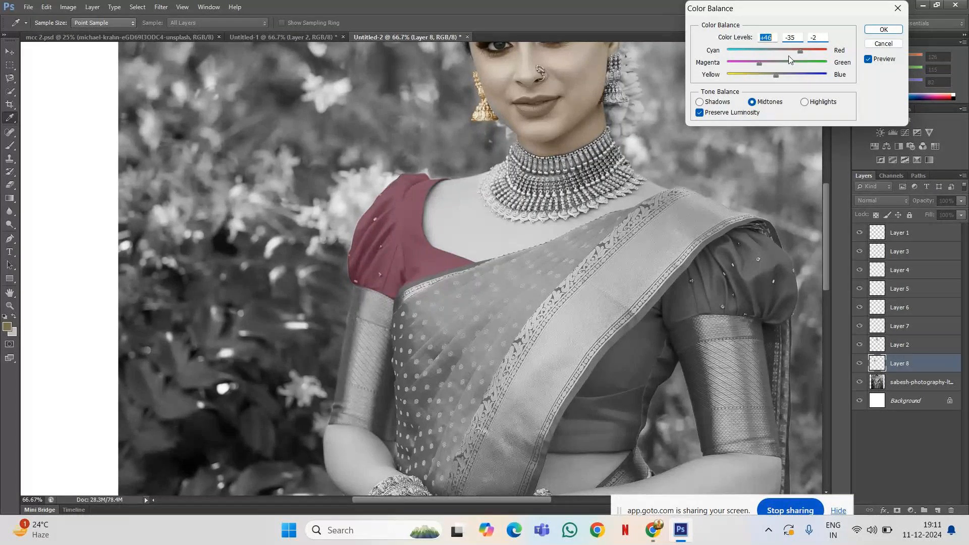
mouse_move(776, 75)
mouse_down()
mouse_move(752, 78)
mouse_move(776, 72)
mouse_up()
drag(759, 63, 784, 83)
click(883, 29)
- Look over the sari, hands, bangles, sleeves and jewellery across the portrait to review which areas still need colouring
key(p)
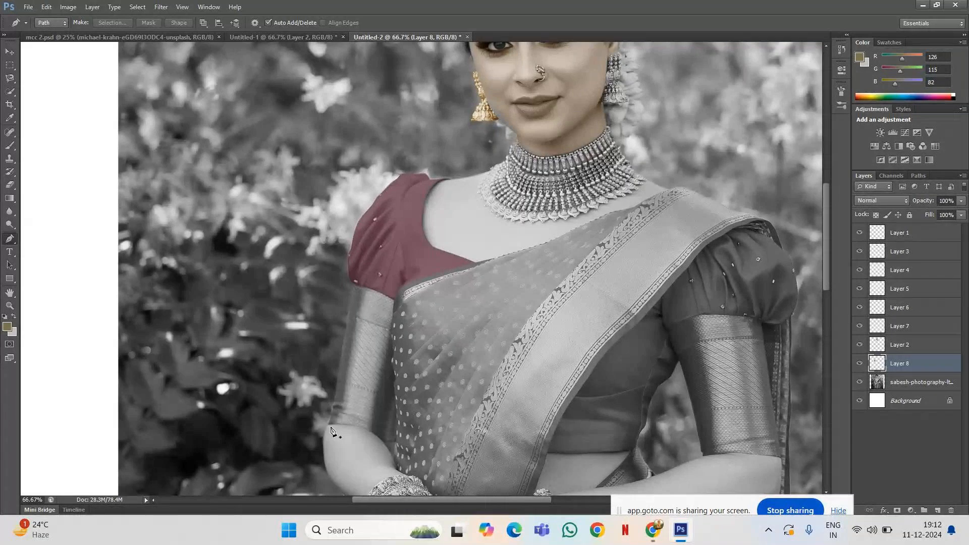
drag(529, 408, 524, 278)
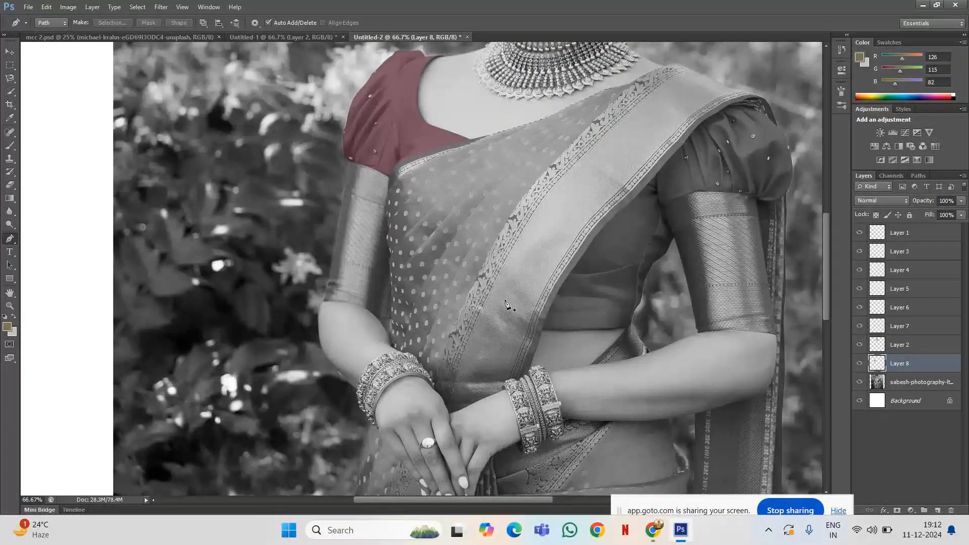
scroll(507, 303, down, 5)
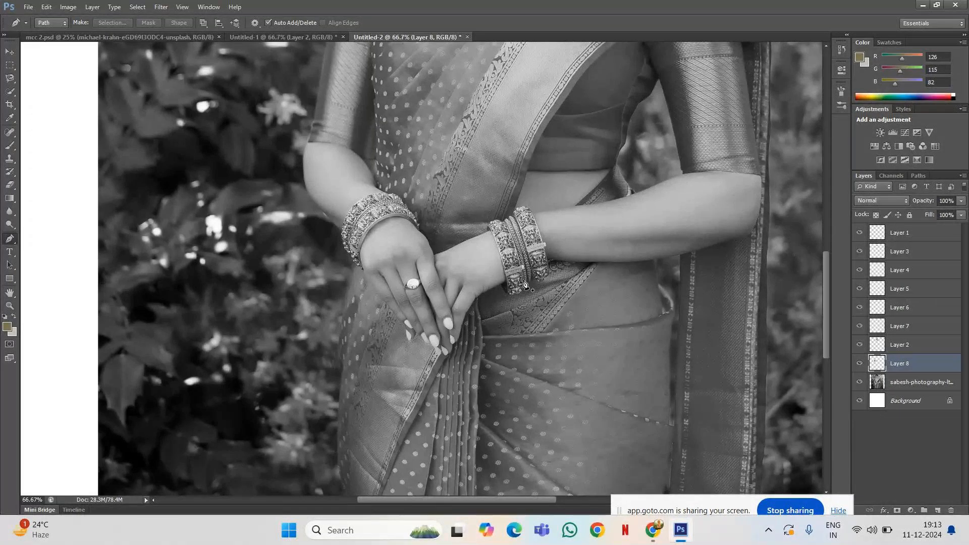
drag(525, 404, 526, 379)
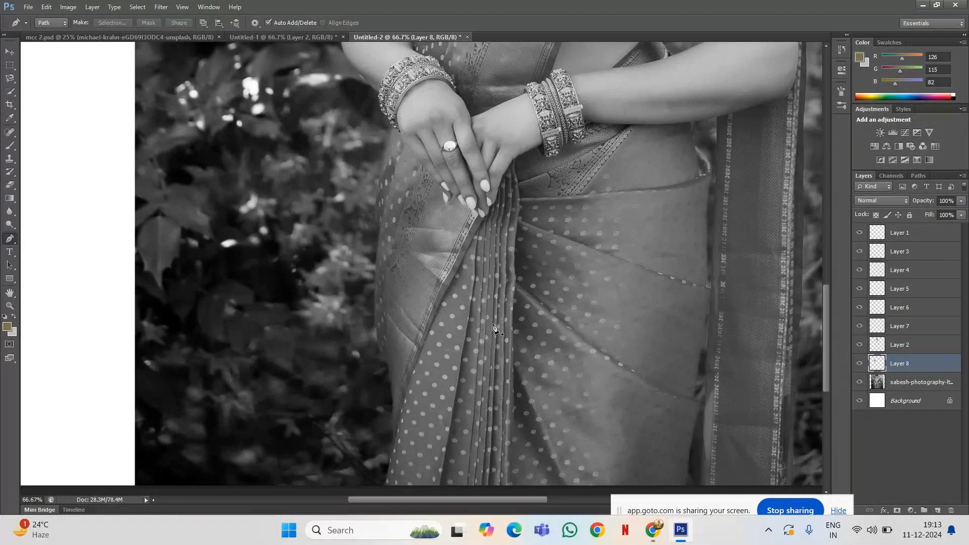
drag(543, 281, 526, 302)
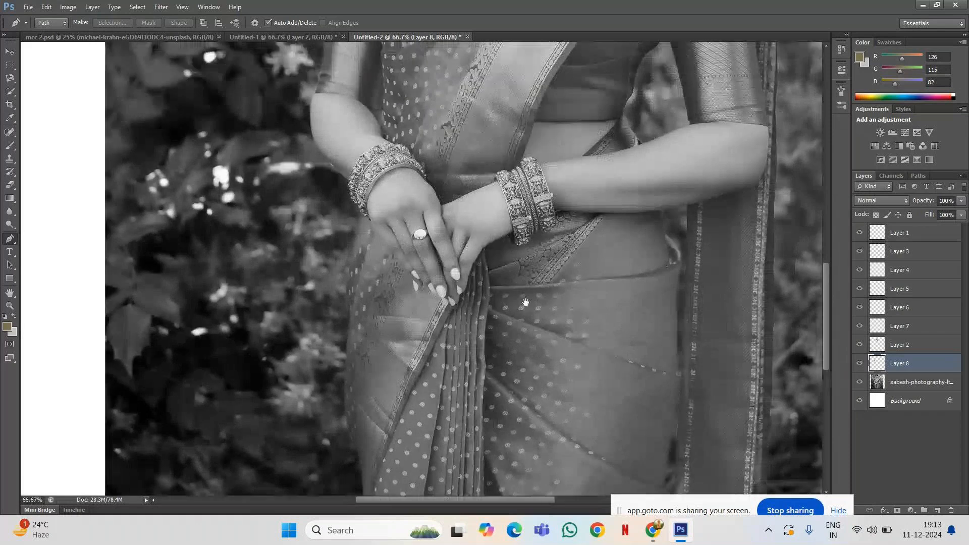
drag(510, 257, 461, 320)
drag(502, 119, 426, 341)
drag(438, 293, 425, 326)
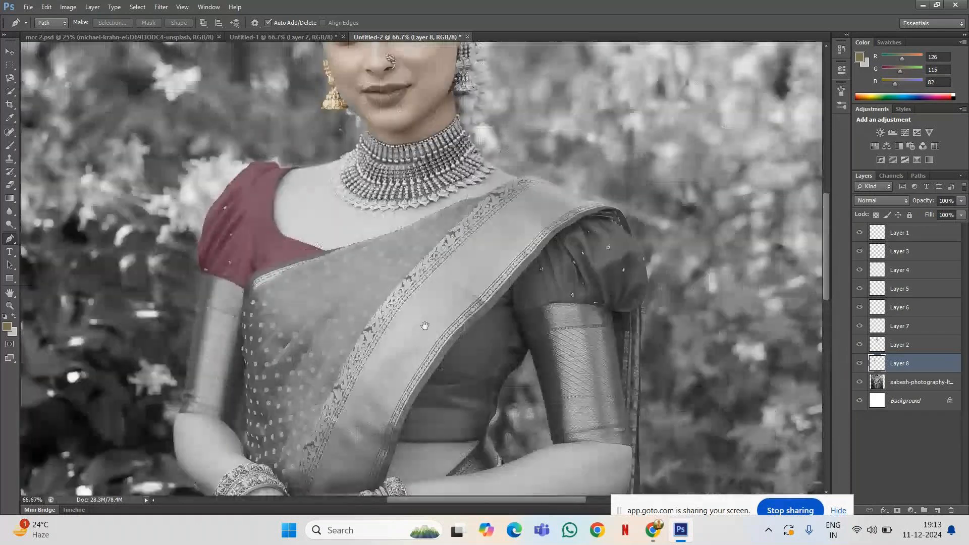
drag(460, 265, 436, 337)
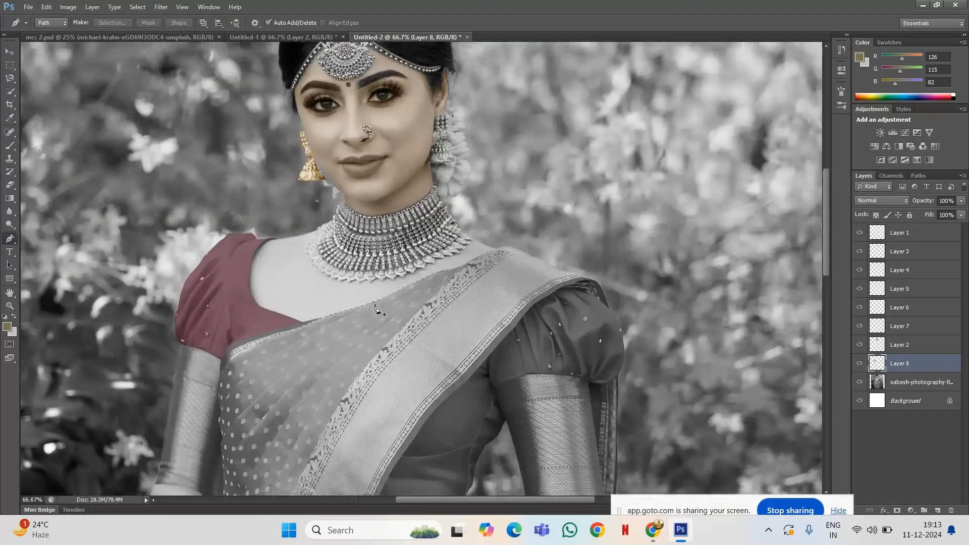
drag(377, 282, 432, 304)
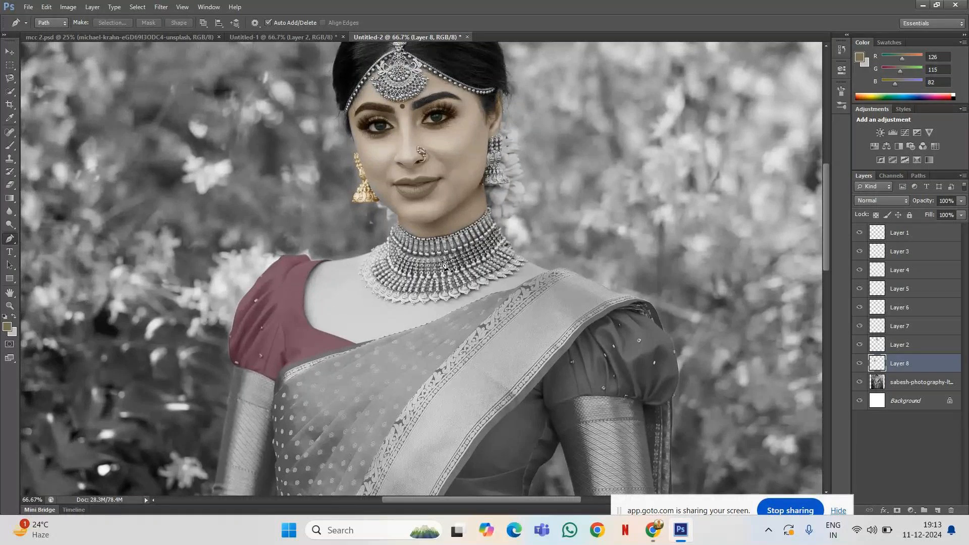
drag(442, 263, 467, 275)
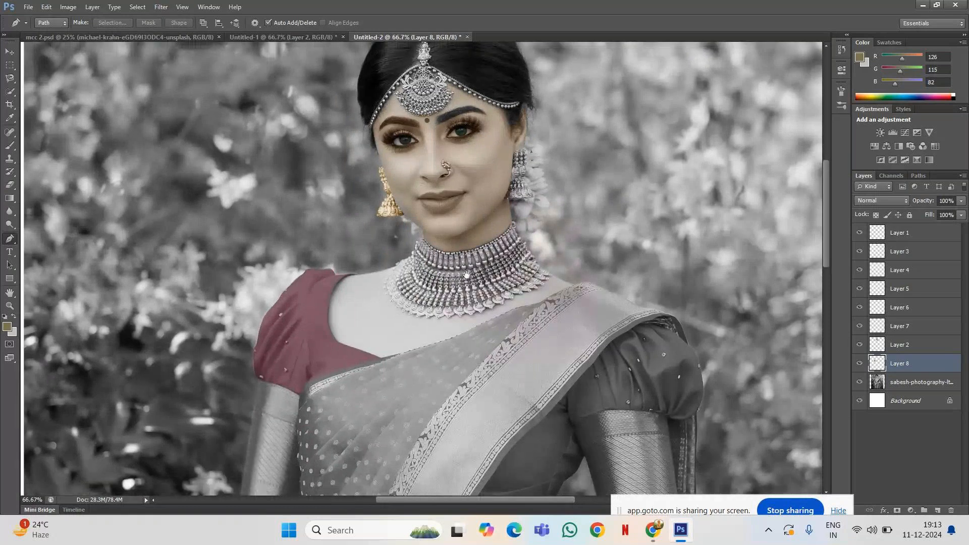
- Draw a Pen path around the patterned sleeve band below the maroon puffed sleeve, down to the bare forearm and back up
drag(443, 443, 481, 278)
click(296, 216)
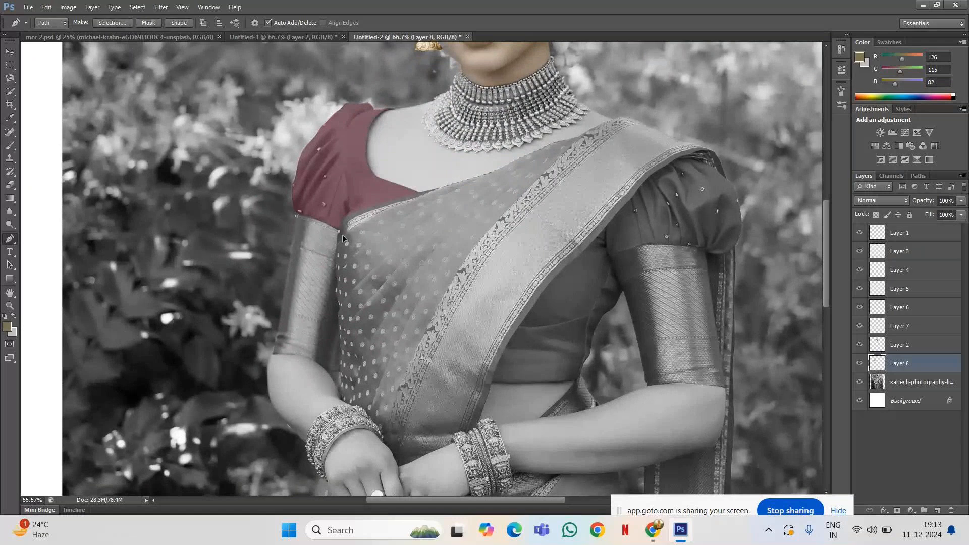
click(338, 231)
click(335, 277)
click(339, 309)
click(341, 357)
click(328, 370)
click(315, 362)
click(291, 355)
click(273, 354)
click(279, 314)
- Convert the sleeve band path into a new selection and copy that area of the portrait photo onto its own layer
click(914, 382)
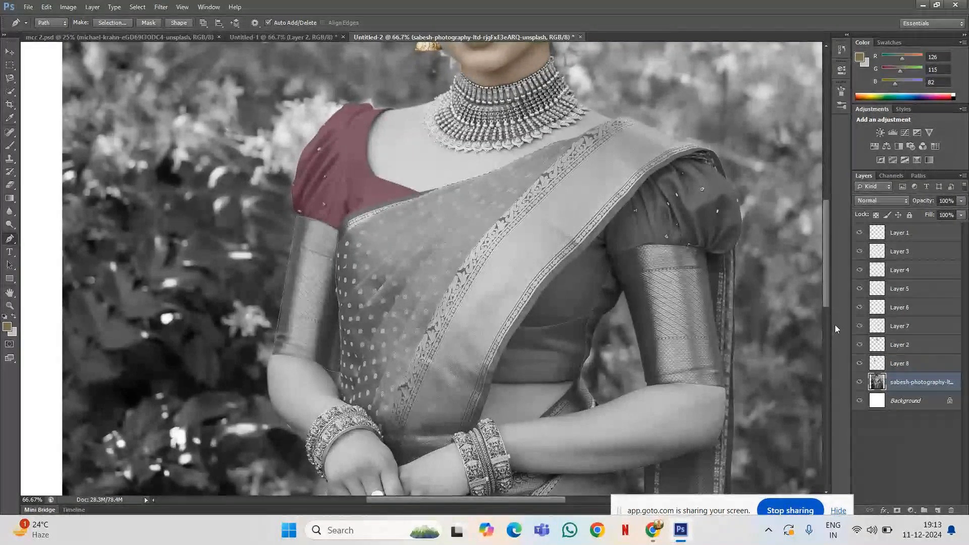
click(112, 23)
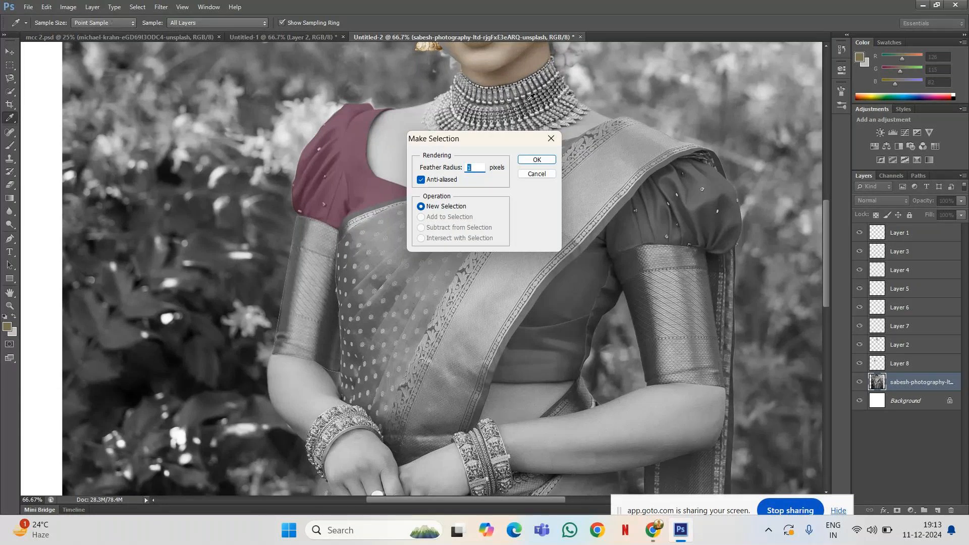
click(534, 160)
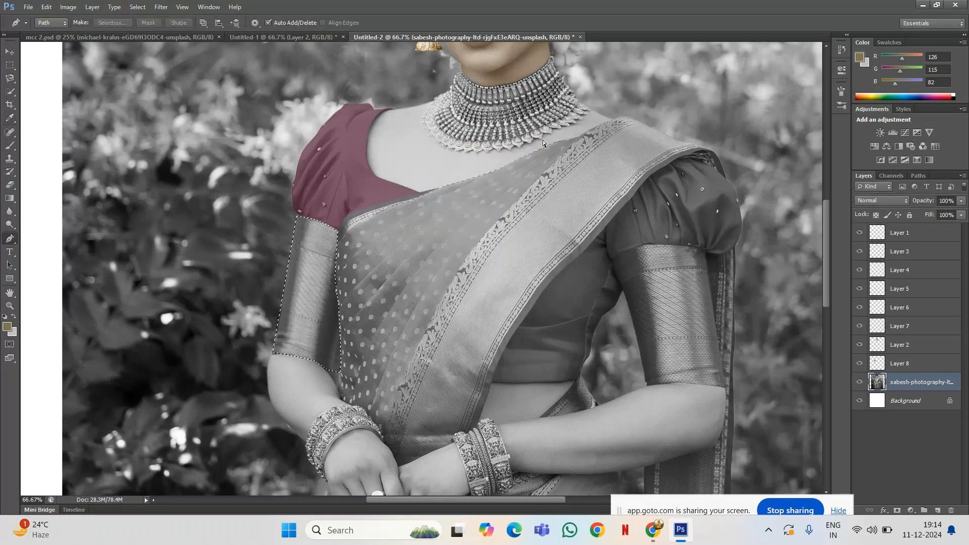
key(ctrl+j)
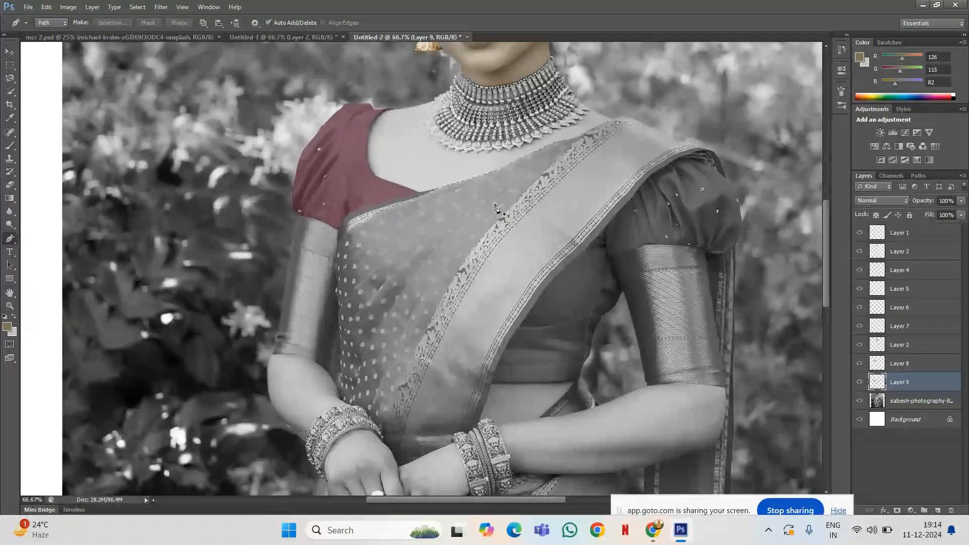
- Open Color Balance for the sleeve band and give it a golden tint with midtone levels +28, +4, -39
click(67, 7)
mouse_move(167, 38)
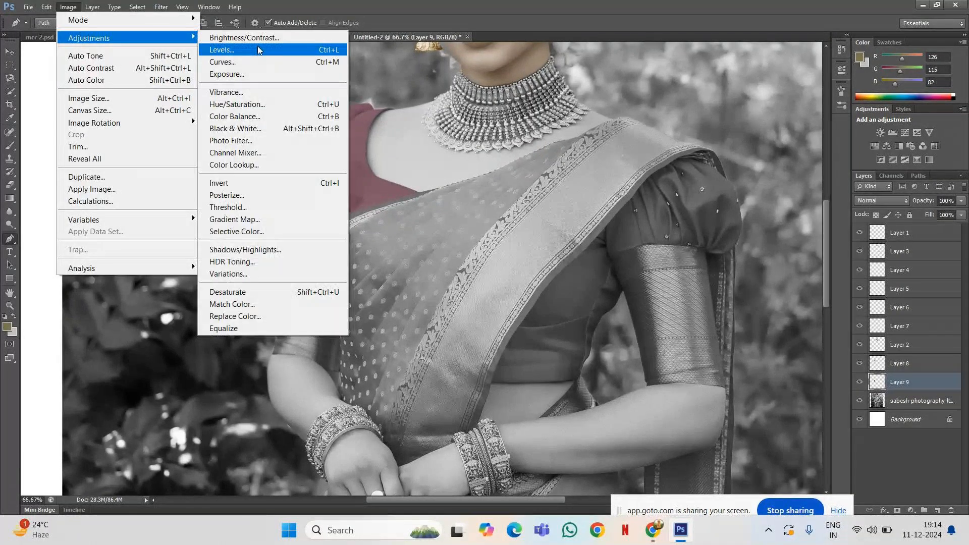
click(323, 117)
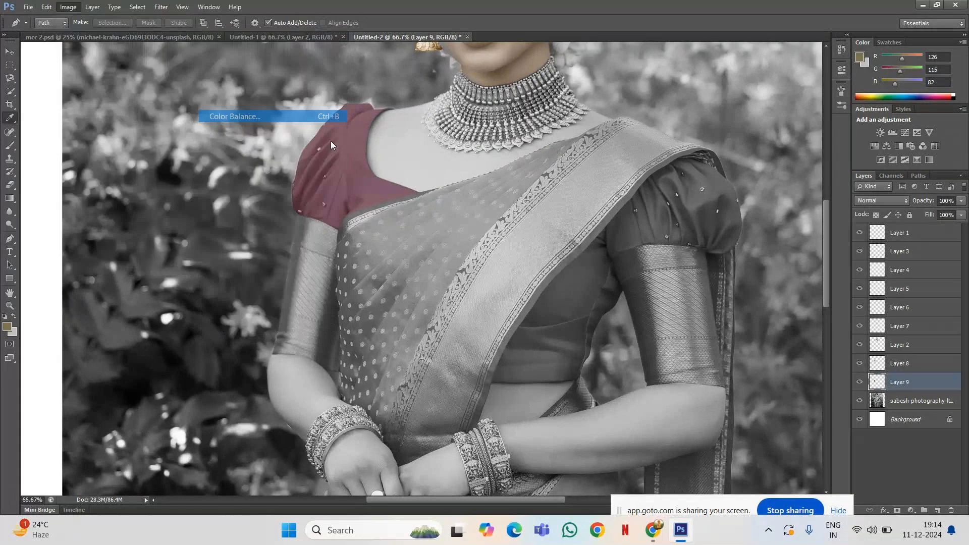
mouse_move(778, 77)
mouse_down()
mouse_move(759, 79)
mouse_move(763, 67)
mouse_up()
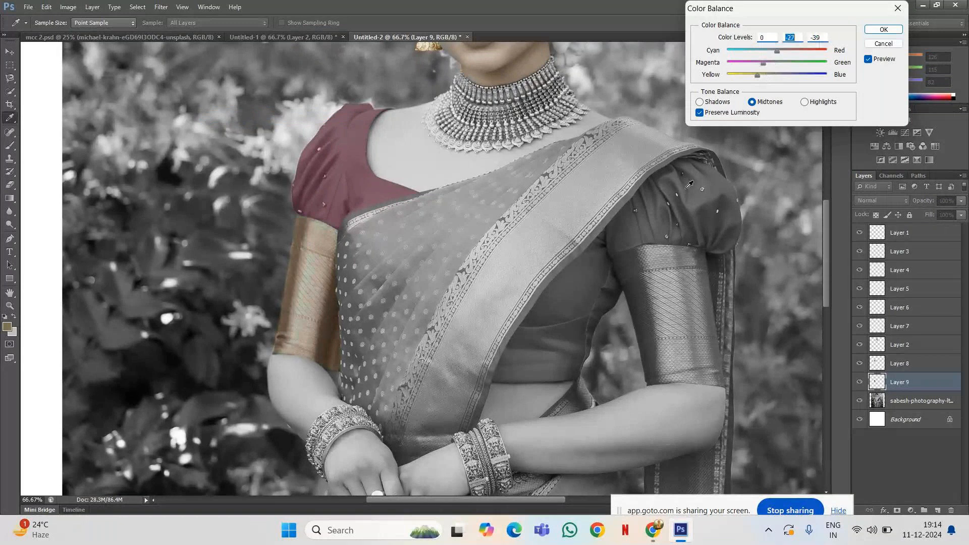
click(787, 51)
drag(787, 50, 792, 53)
drag(791, 52, 792, 52)
drag(766, 64, 780, 64)
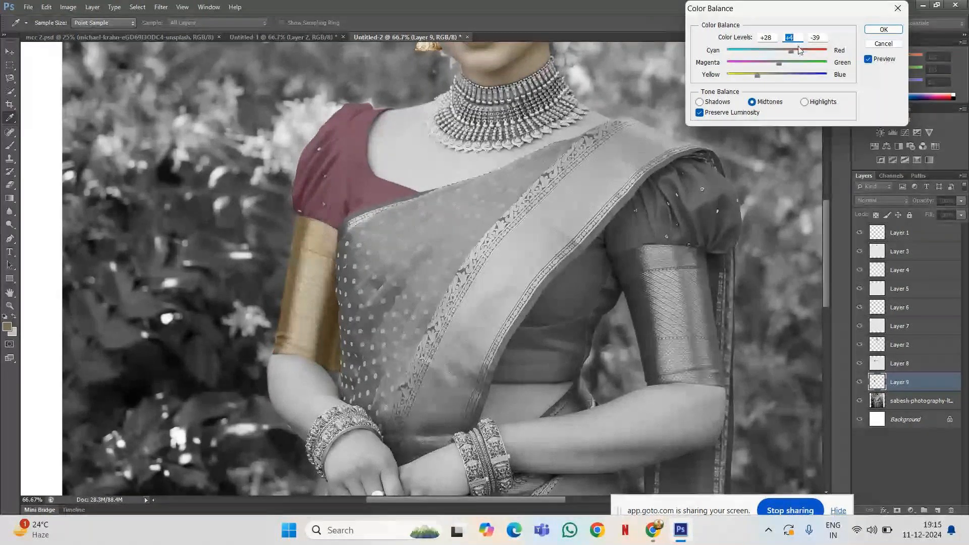
- Refine the sleeve band's midtone colour levels to a copper gold of +29, -10, -26
drag(793, 53, 768, 76)
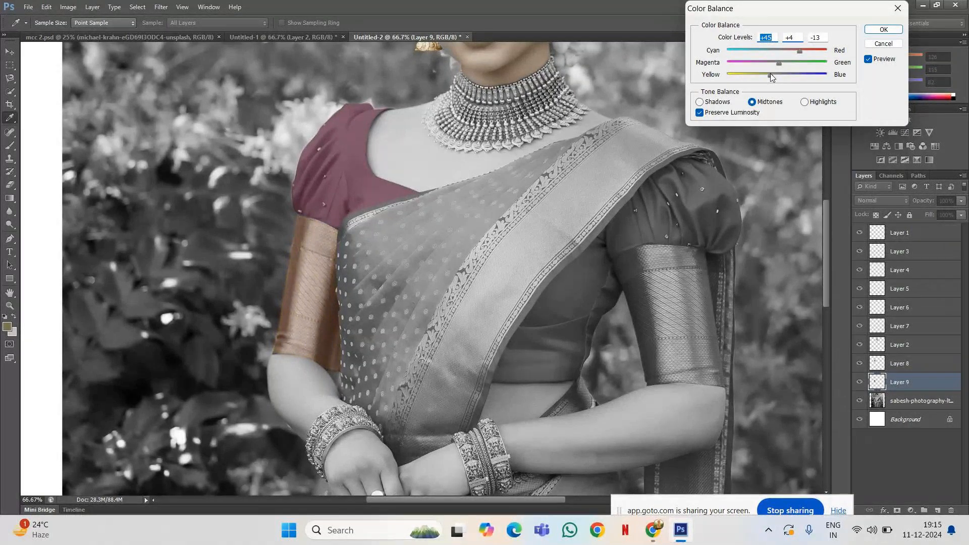
drag(771, 74, 802, 50)
drag(765, 67, 772, 64)
click(791, 53)
click(764, 76)
click(653, 530)
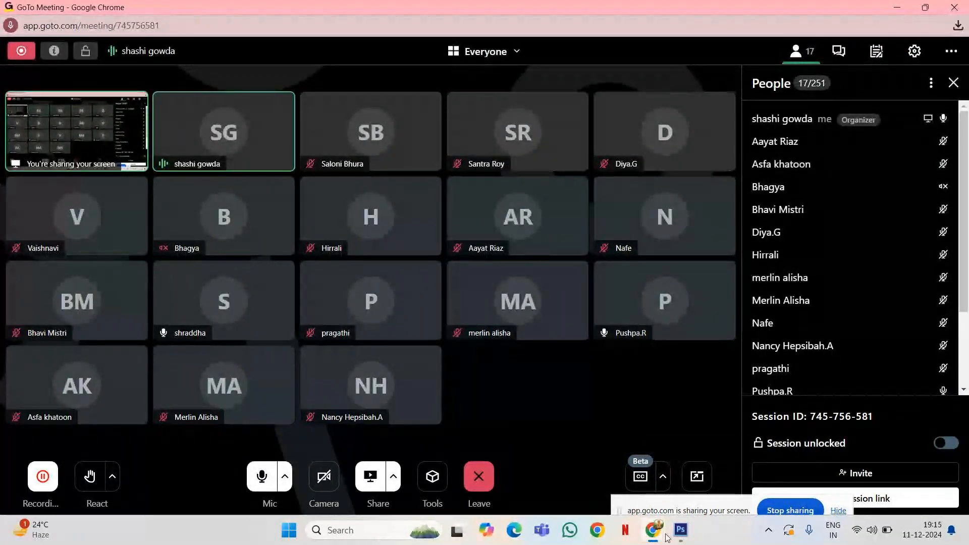
click(680, 531)
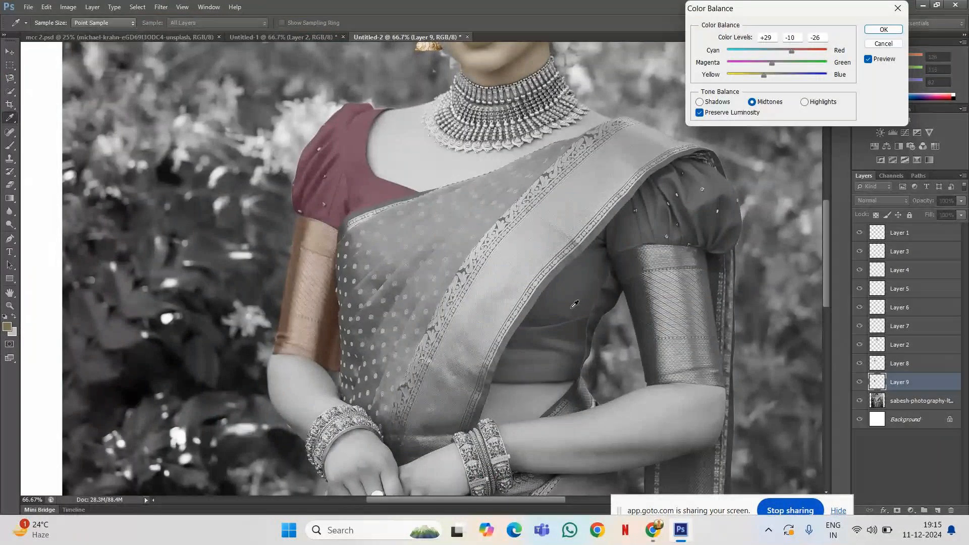
- Apply the Color Balance adjustment to the sleeve band
scroll(365, 298, down, 4)
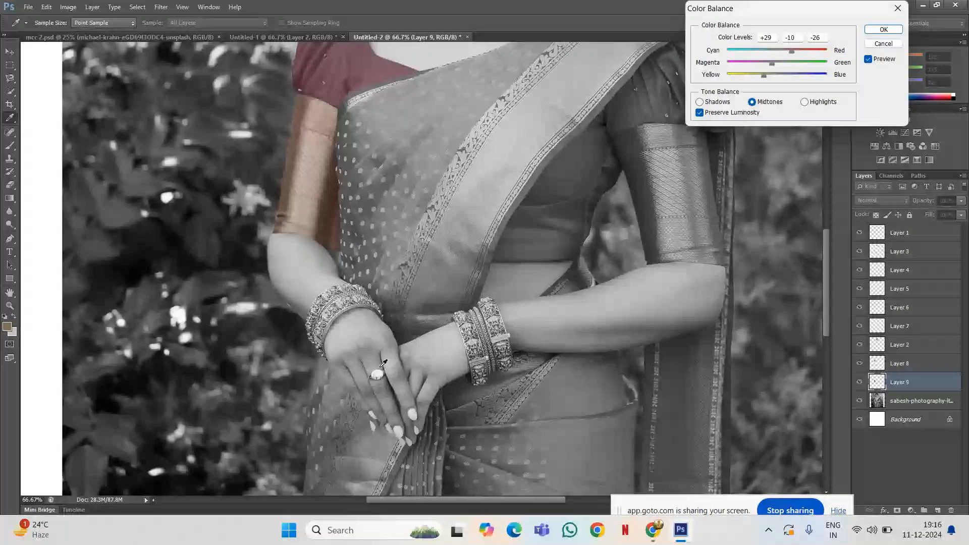
key(ctrl+plus)
key(ctrl+plus)
key(ctrl+plus)
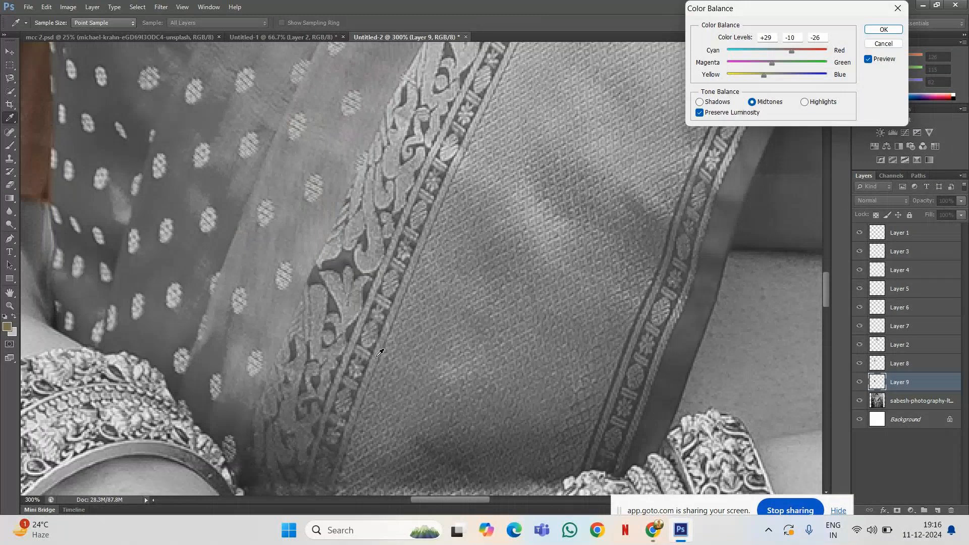
scroll(365, 187, up, 1)
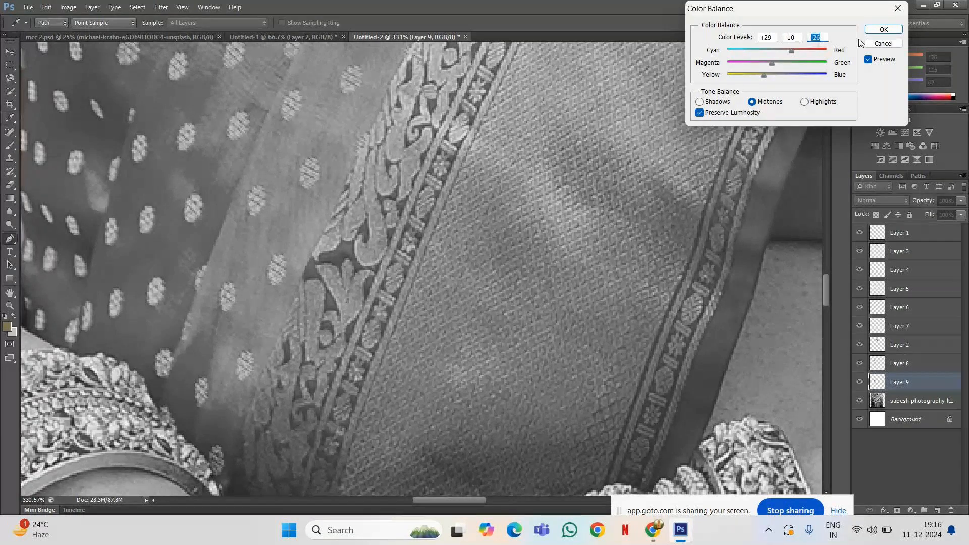
click(883, 30)
- Start a Pen path at the ring hand's wide bangle, curving along its smooth inner rim beside the back of the hand
key(p)
drag(495, 233, 341, 266)
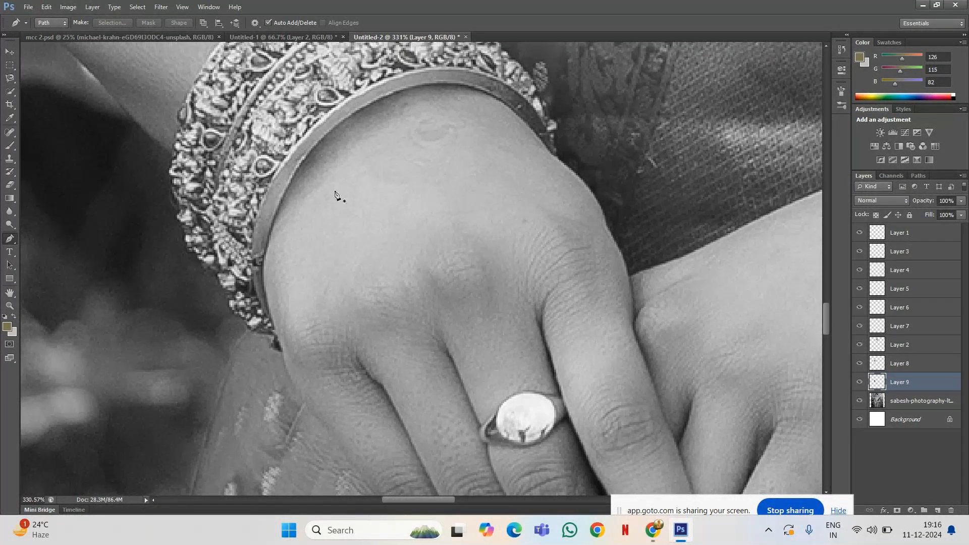
scroll(334, 195, up, 2)
scroll(334, 195, right, 2)
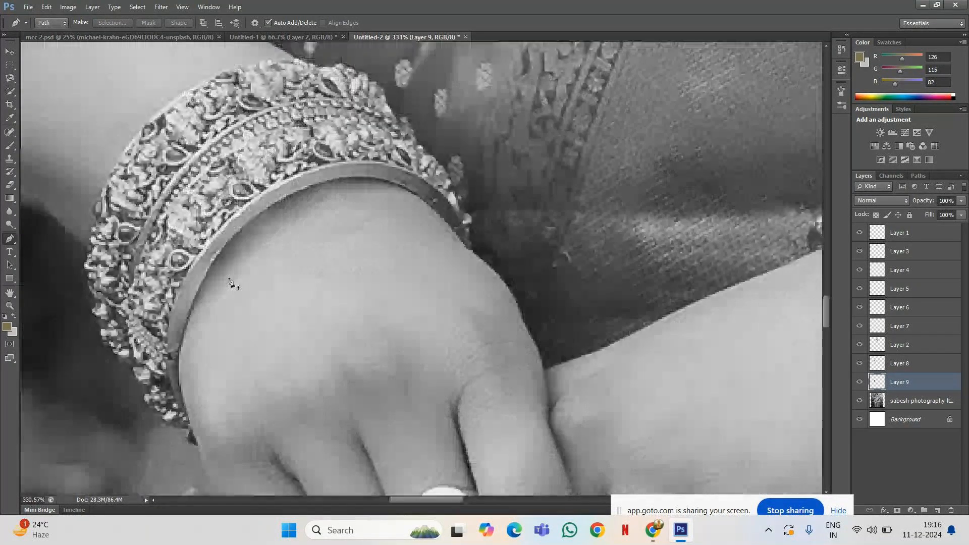
click(459, 236)
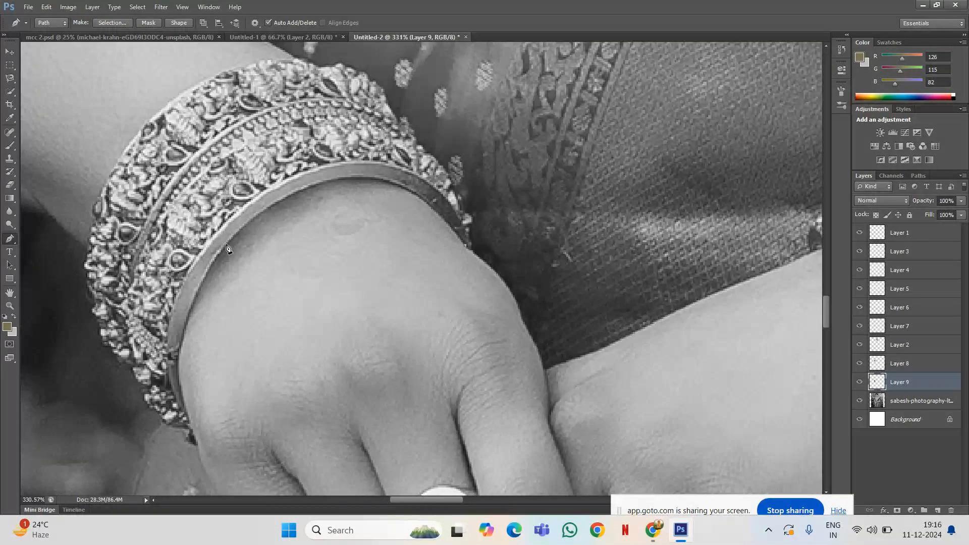
drag(226, 241, 63, 390)
alt+click(227, 242)
drag(178, 382, 187, 400)
click(178, 385)
drag(217, 387, 267, 176)
click(238, 206)
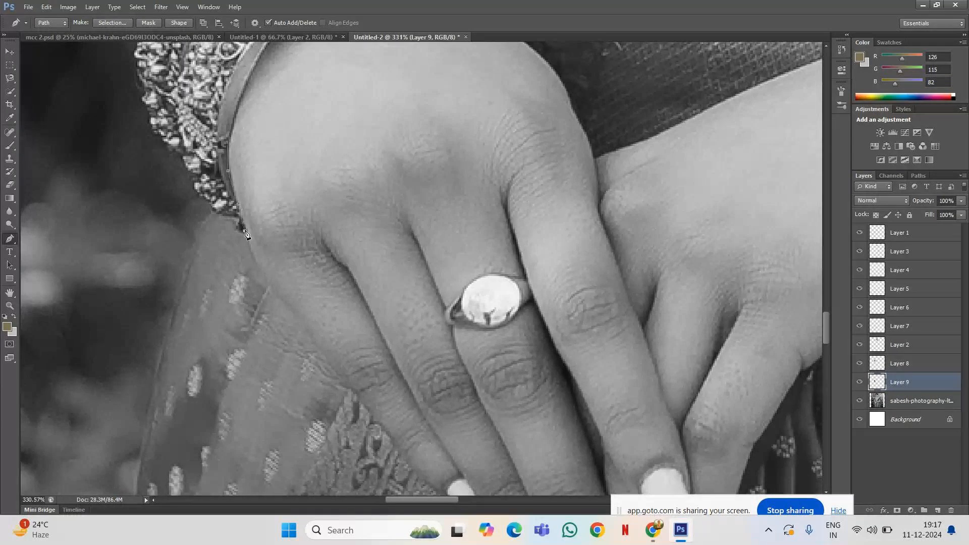
- Continue the path around the bangle's lower tip and along the ornate outer edge facing the dark background
click(243, 230)
click(201, 191)
click(192, 188)
click(191, 171)
click(180, 159)
click(164, 139)
click(156, 134)
click(147, 120)
click(146, 108)
click(142, 97)
- Continue the bangle path along the ornate edge bordering the forearm up to where the sari begins
scroll(145, 95, up, 5)
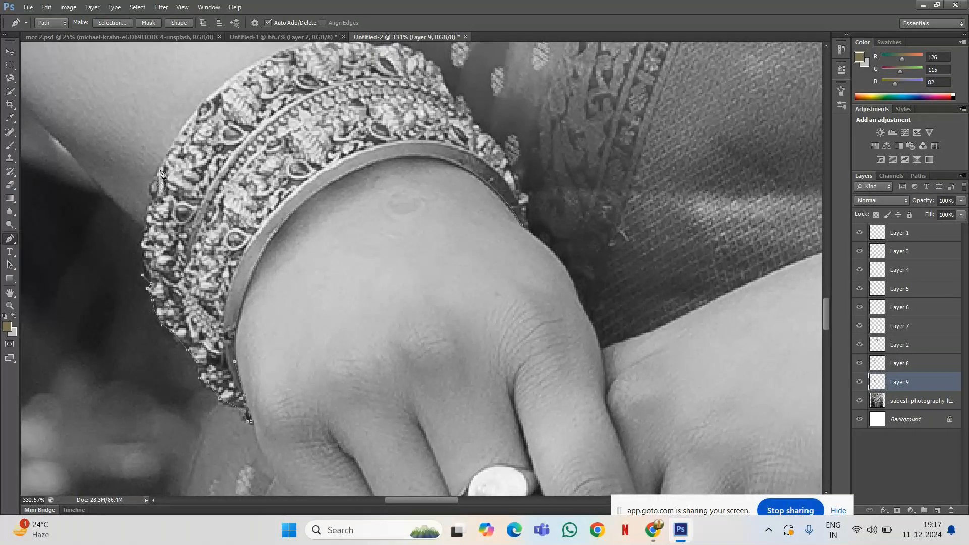
drag(191, 141, 195, 100)
key(ctrl+z)
key(ctrl+z)
drag(162, 159, 222, 101)
click(221, 86)
drag(228, 76, 254, 59)
drag(245, 120, 106, 210)
click(125, 155)
click(173, 147)
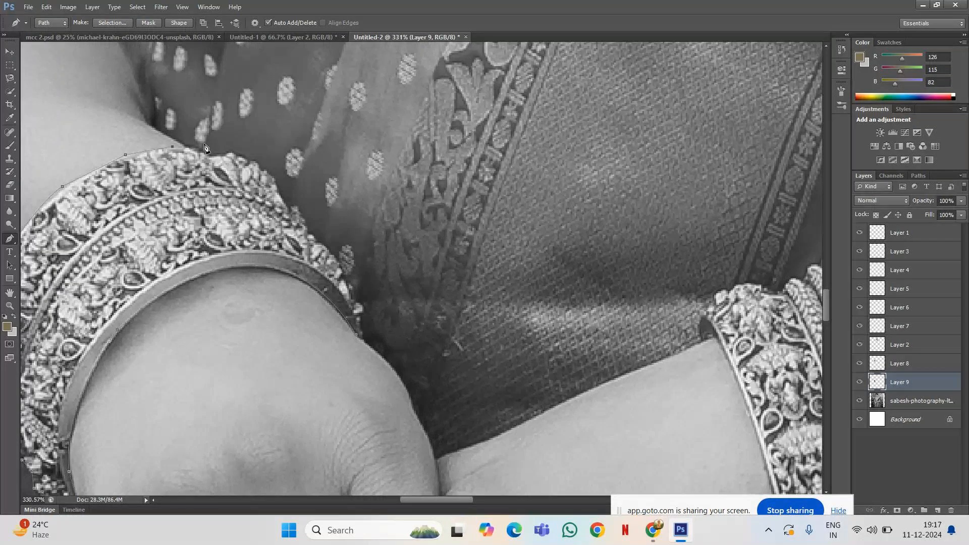
- Trace the bangle's remaining ornate edge beside the sari fabric and close the path at its starting point
click(204, 149)
click(212, 160)
click(236, 151)
click(257, 163)
click(274, 180)
click(294, 204)
click(306, 227)
click(327, 251)
click(336, 260)
drag(351, 349, 358, 374)
ctrl+click(457, 347)
click(356, 335)
- Convert the bangle path into a new selection and copy that area of the portrait photo onto its own layer
click(109, 23)
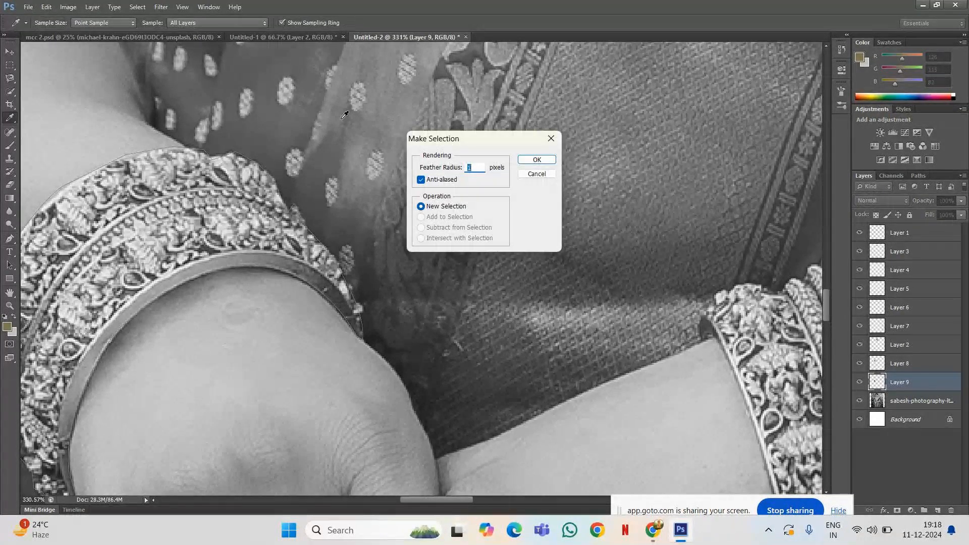
key(Return)
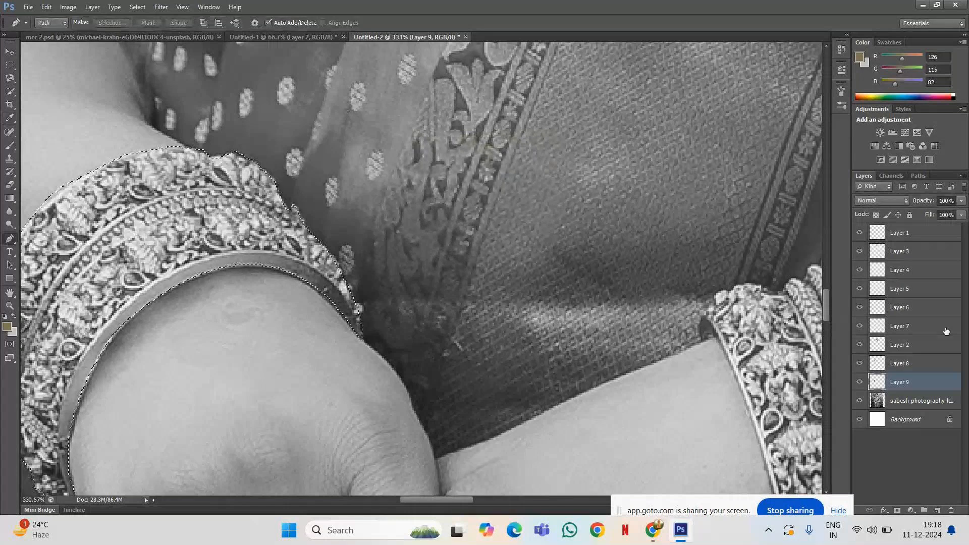
click(952, 399)
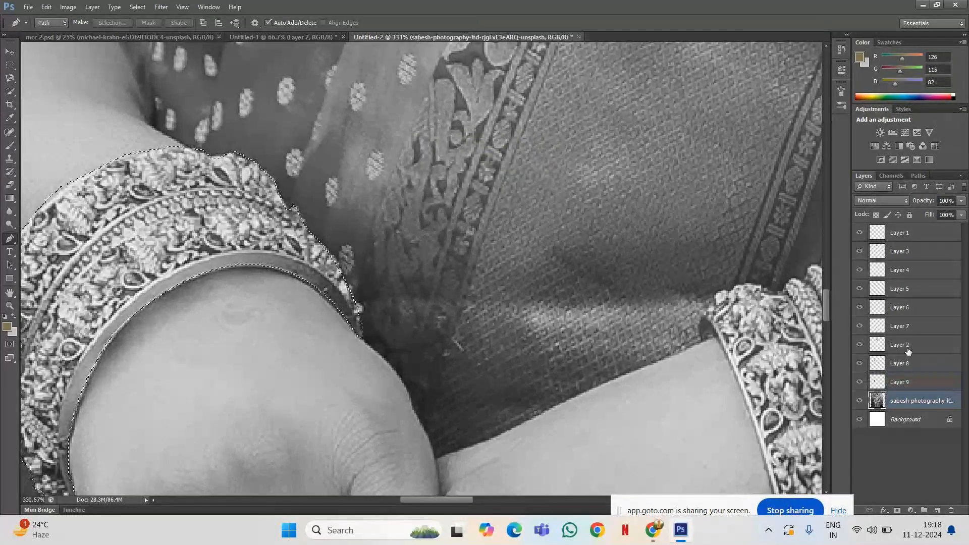
key(ctrl+j)
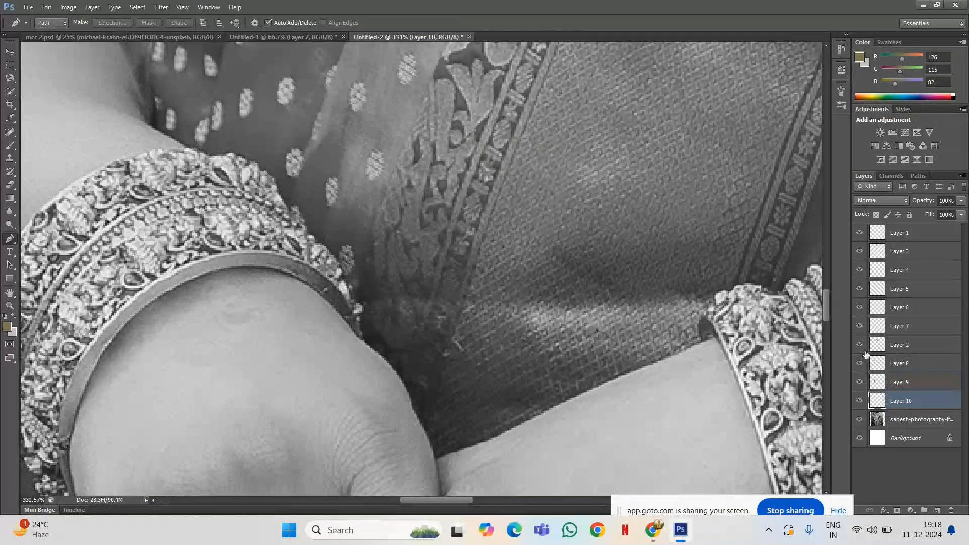
- Open Color Balance for the bangle layer and give it a golden tint with midtone levels +45, 0, -61
click(74, 5)
click(70, 7)
click(71, 6)
mouse_move(75, 39)
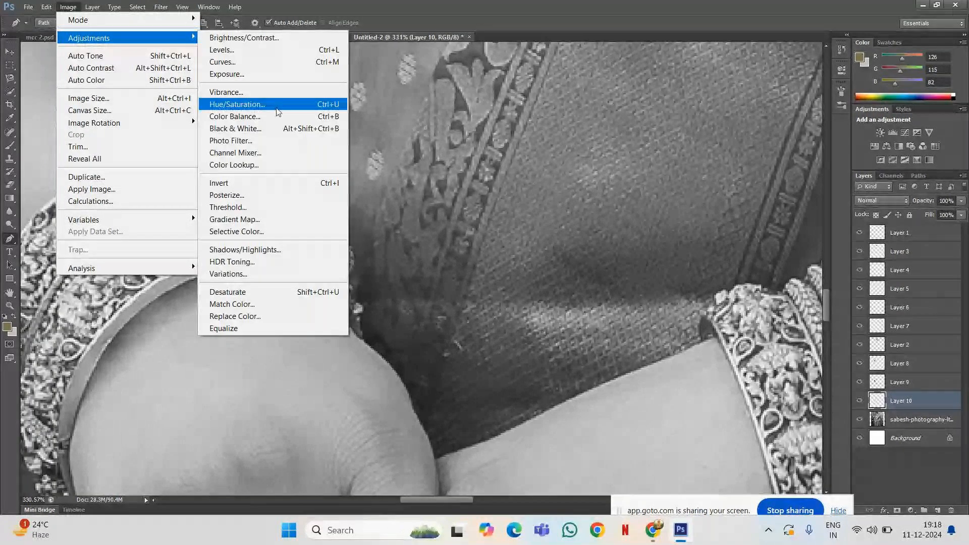
click(235, 117)
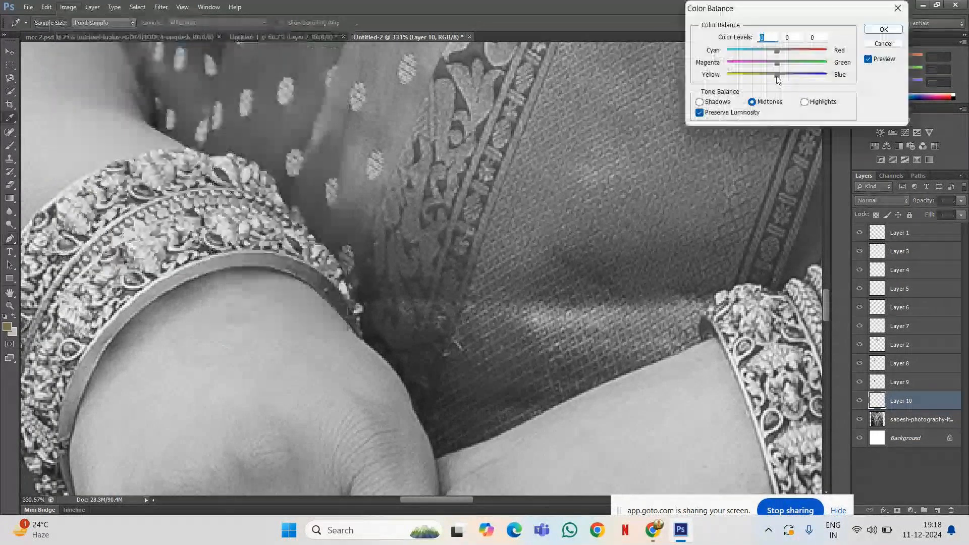
drag(777, 75, 800, 53)
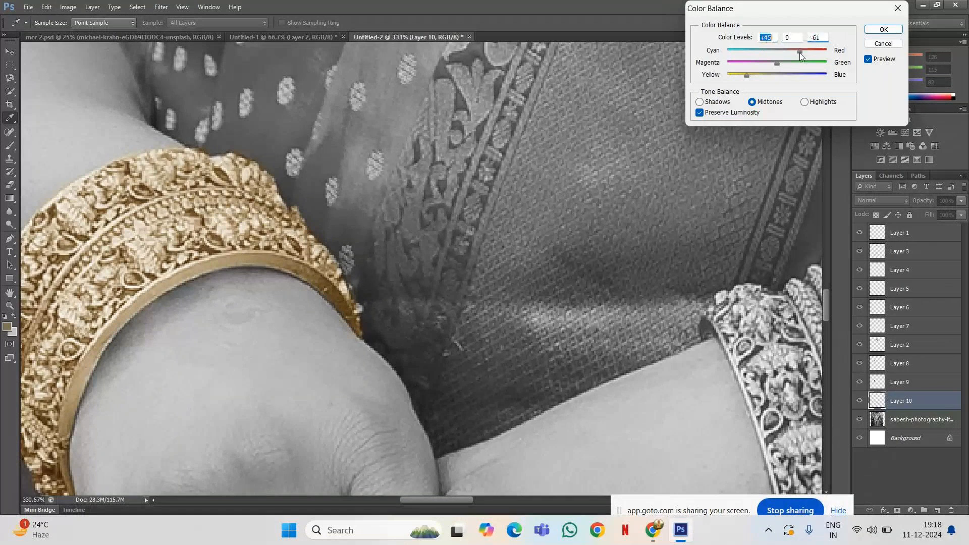
- Adjust the bangle's yellow-blue midtone level to -63 and apply the Color Balance adjustment
key(ctrl+minus)
key(ctrl+minus)
key(ctrl+minus)
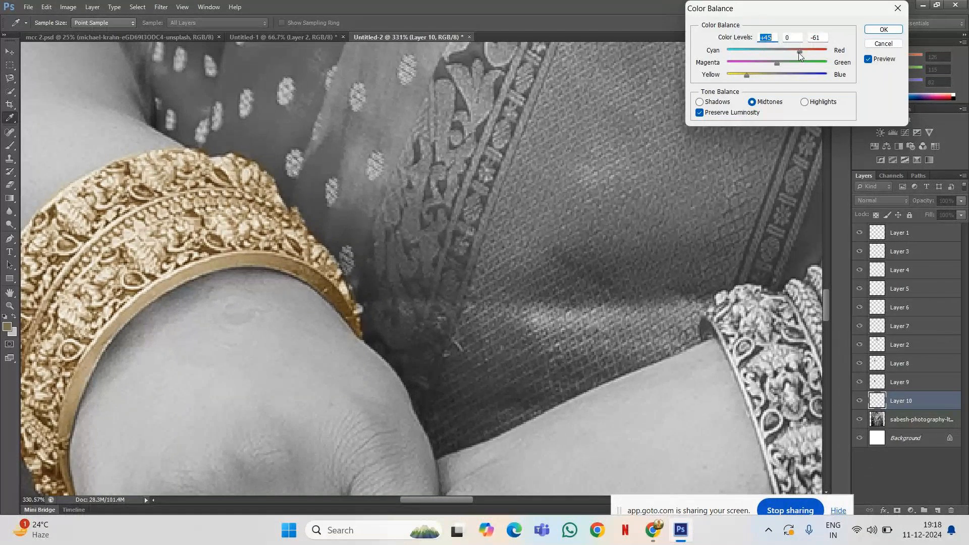
key(ctrl+minus)
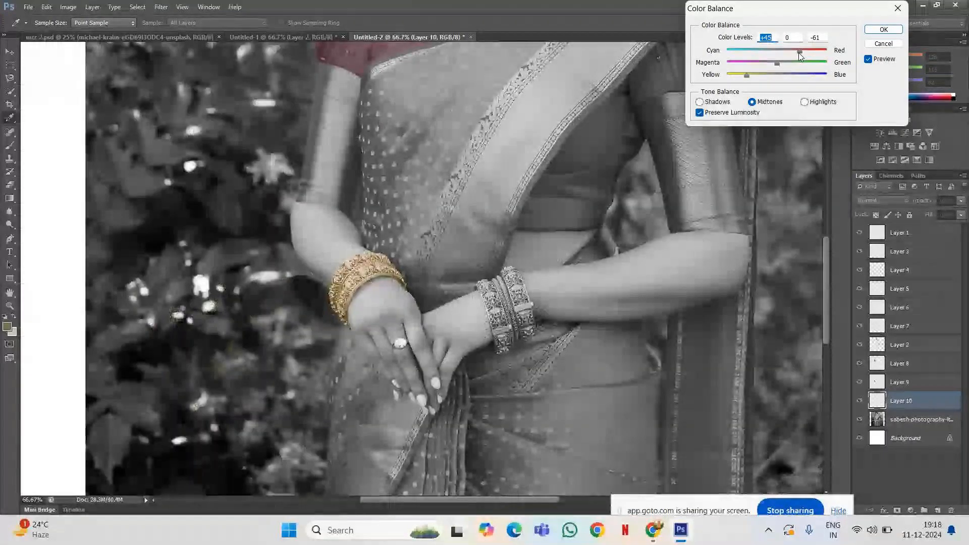
key(ctrl+minus)
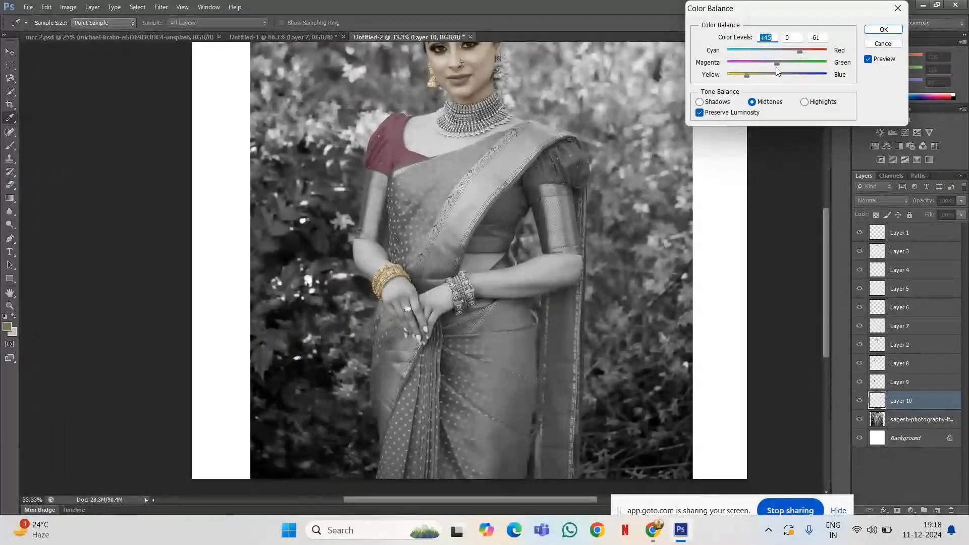
drag(748, 75, 745, 75)
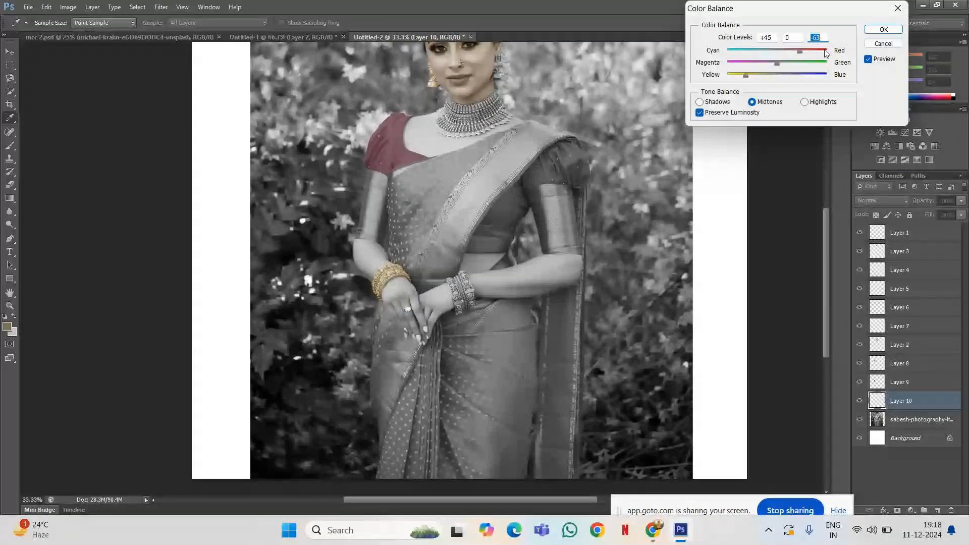
key(Return)
- Examine the recoloured bangle, the other wrist's bangles, the ring and the fingernails for the next area to colour
key(p)
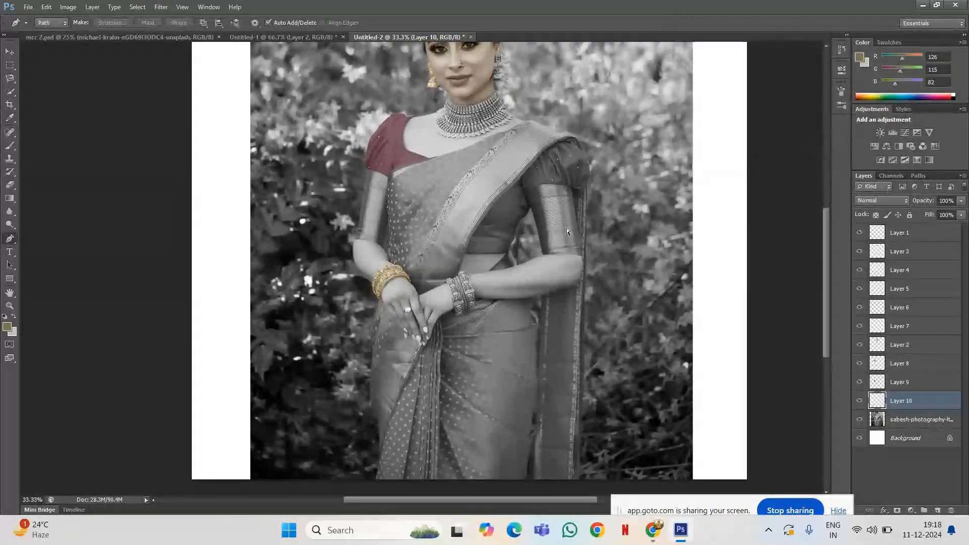
key(ctrl+plus)
key(ctrl+plus)
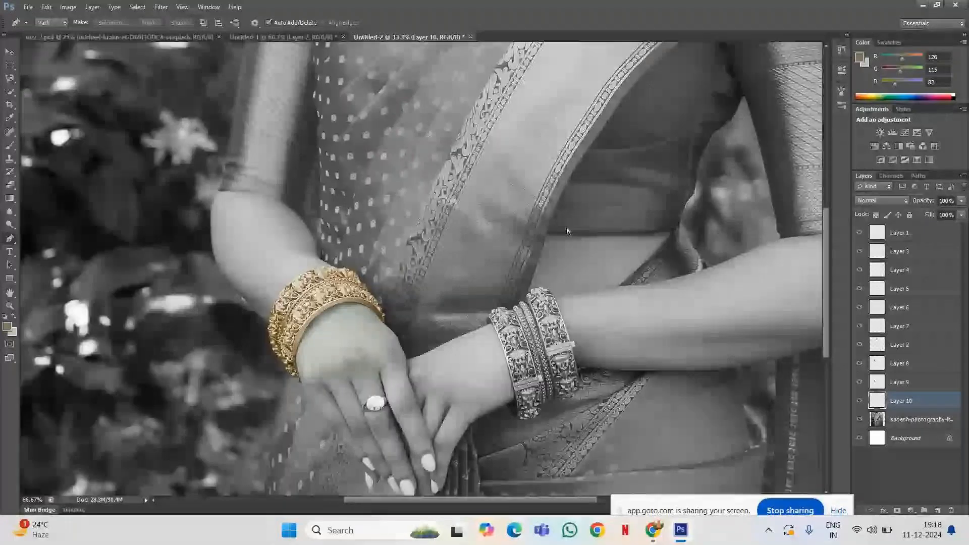
key(ctrl+plus)
key(ctrl+plus)
drag(148, 417, 323, 231)
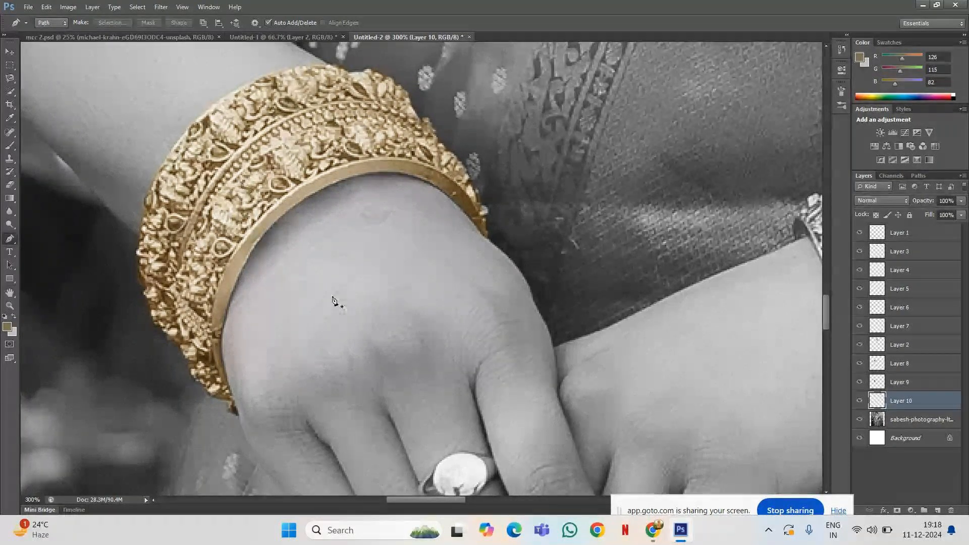
drag(381, 247, 228, 232)
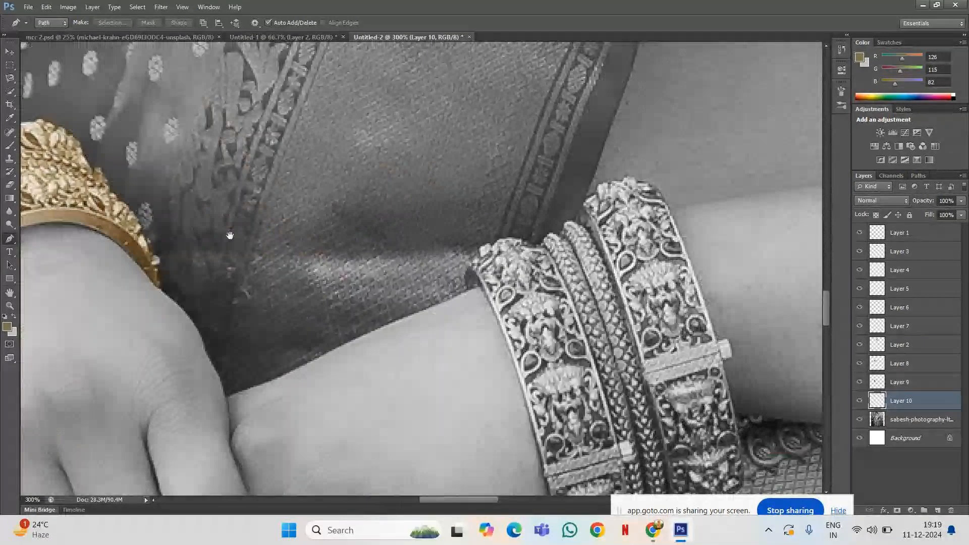
drag(101, 151, 214, 216)
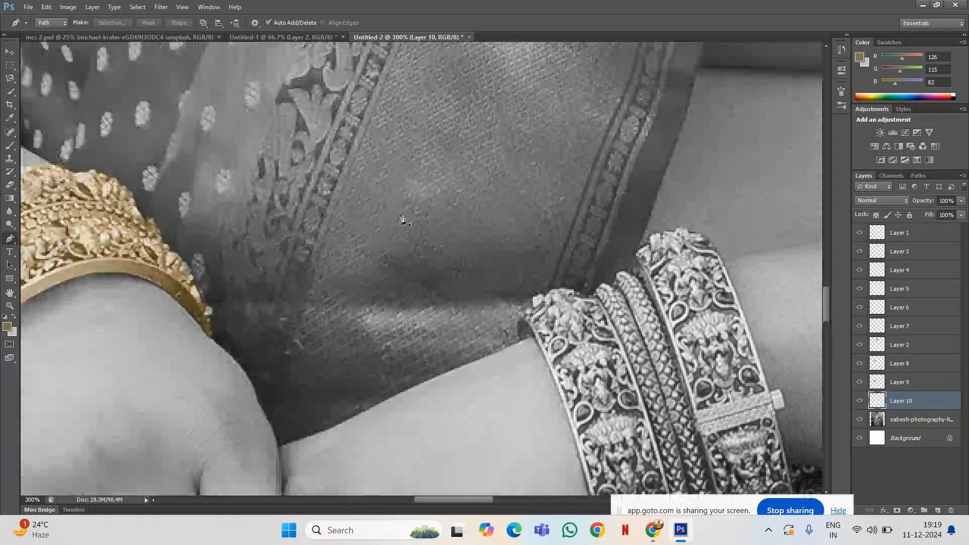
drag(524, 270, 520, 265)
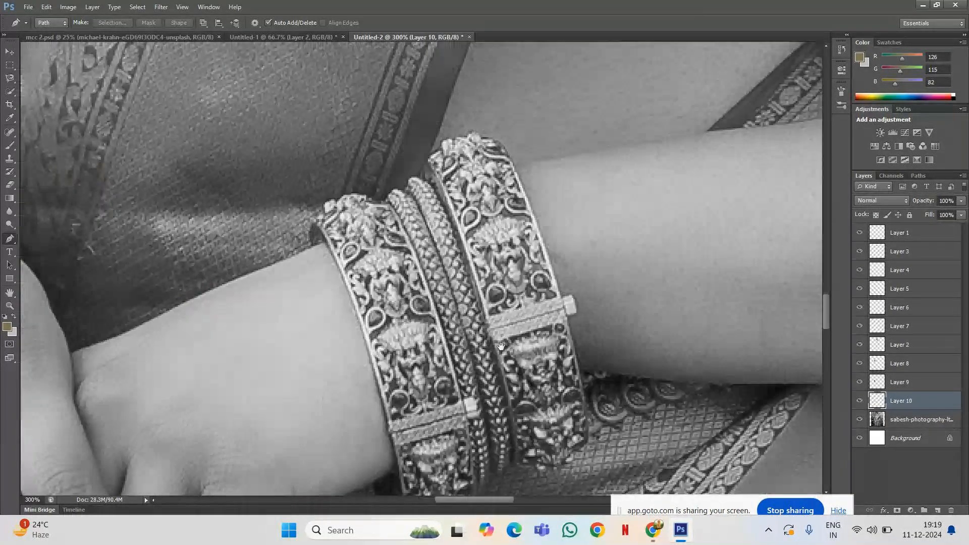
scroll(501, 347, down, 10)
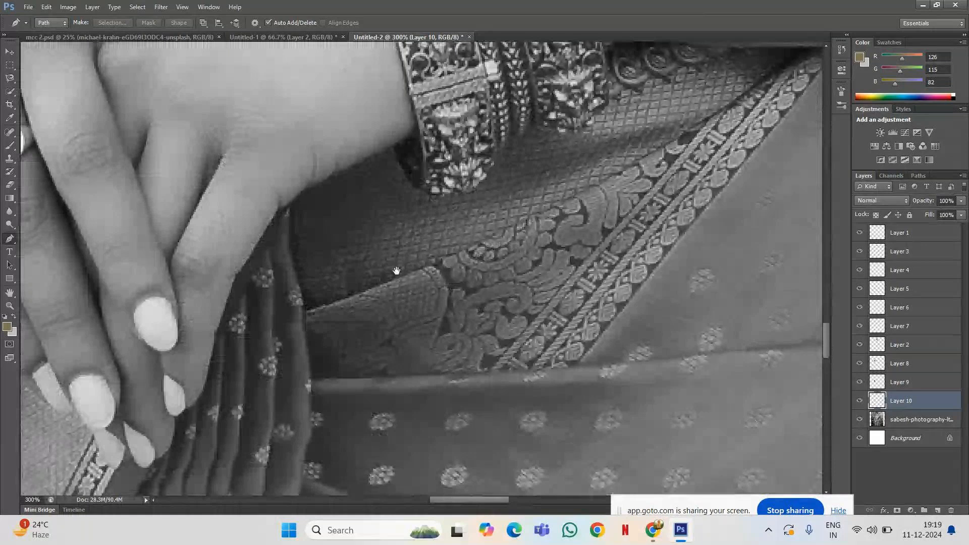
drag(396, 270, 456, 259)
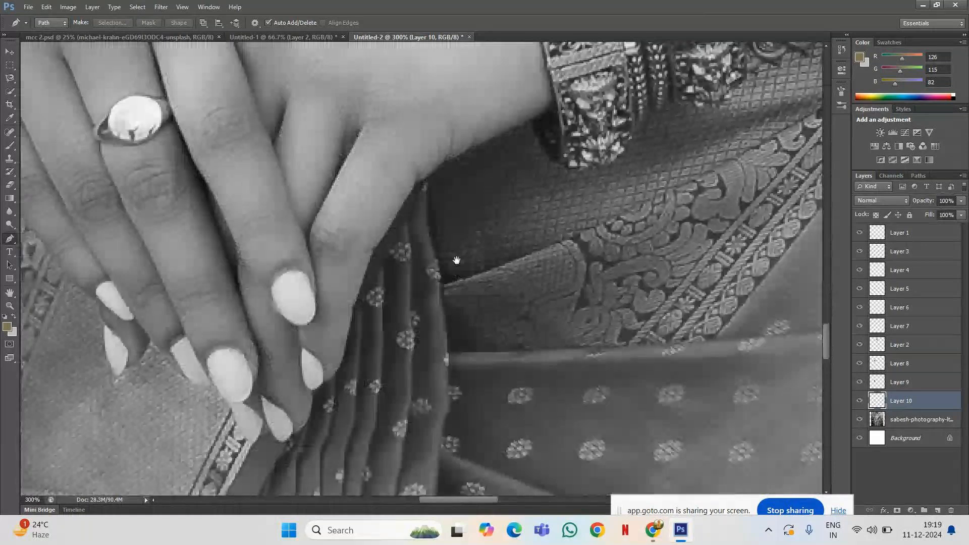
drag(323, 93, 338, 13)
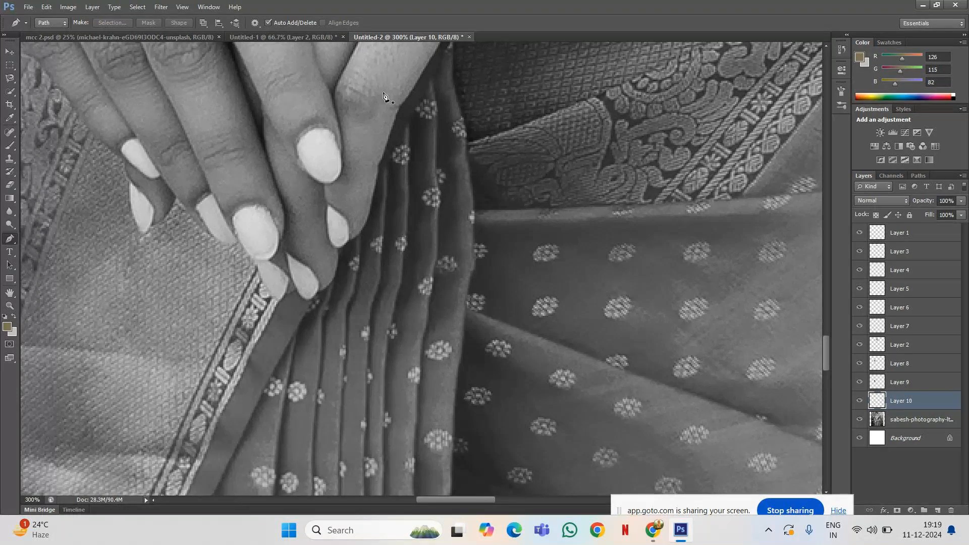
click(326, 37)
click(375, 38)
- Trace a closed Pen path around the little finger's nail on the ring hand
drag(375, 186, 500, 220)
click(261, 175)
click(246, 188)
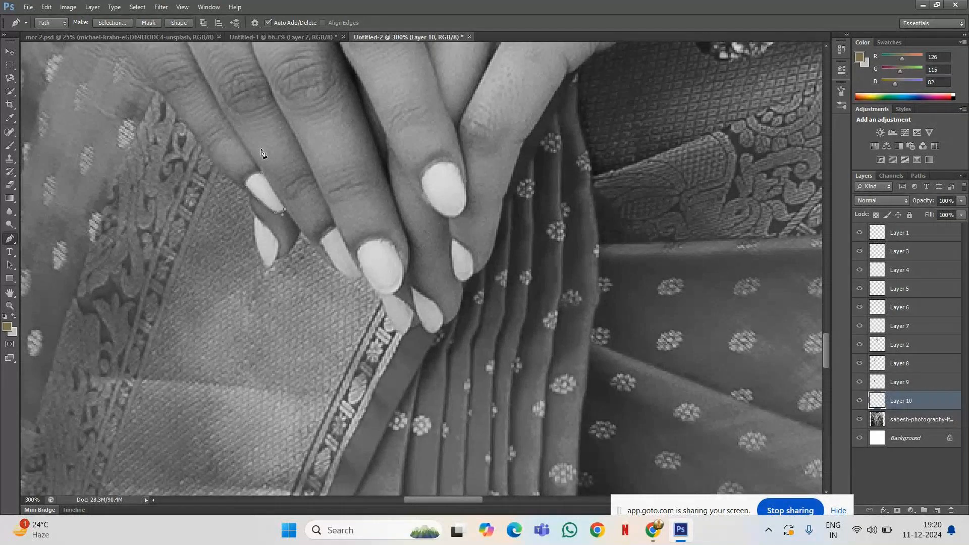
- Convert the nail path into a new selection and copy that area of the portrait photo layer onto its own layer
key(alt+bracketleft)
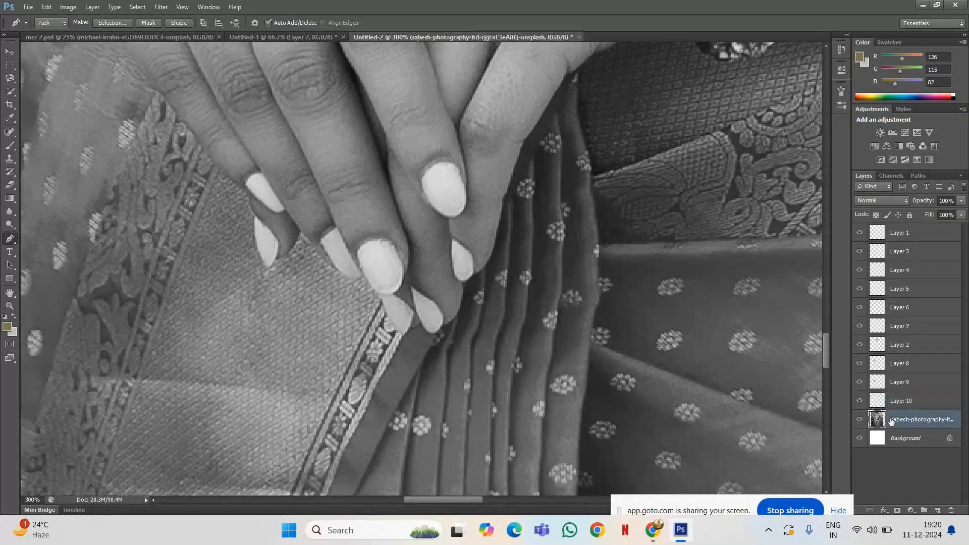
click(108, 23)
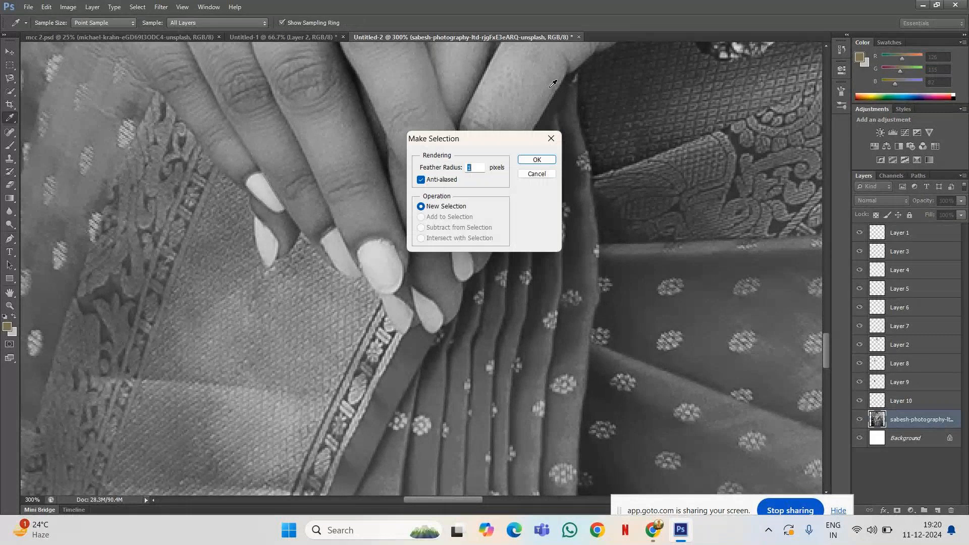
key(Return)
key(ctrl+j)
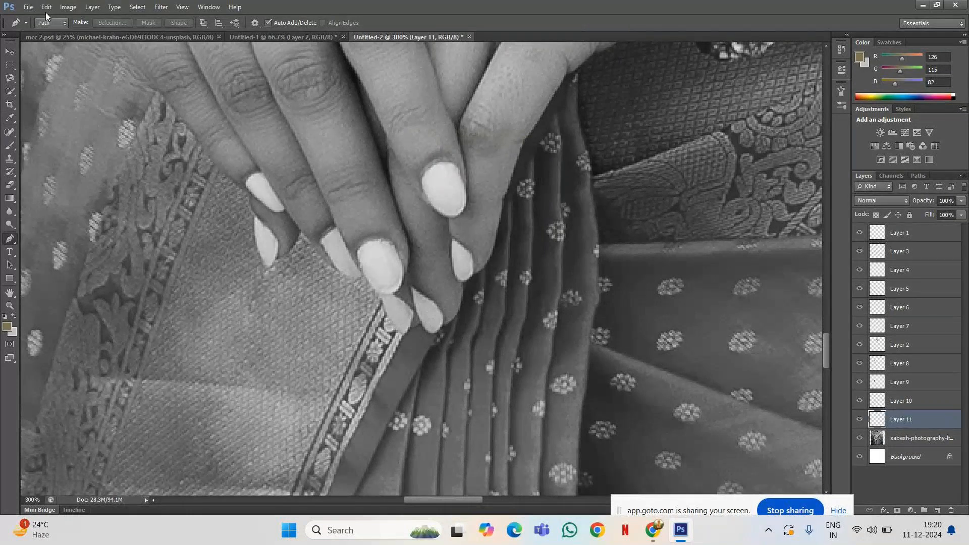
- Open Color Balance for the nail layer and give it a violet tint with midtone levels -39, -56, +85
click(68, 7)
mouse_move(126, 38)
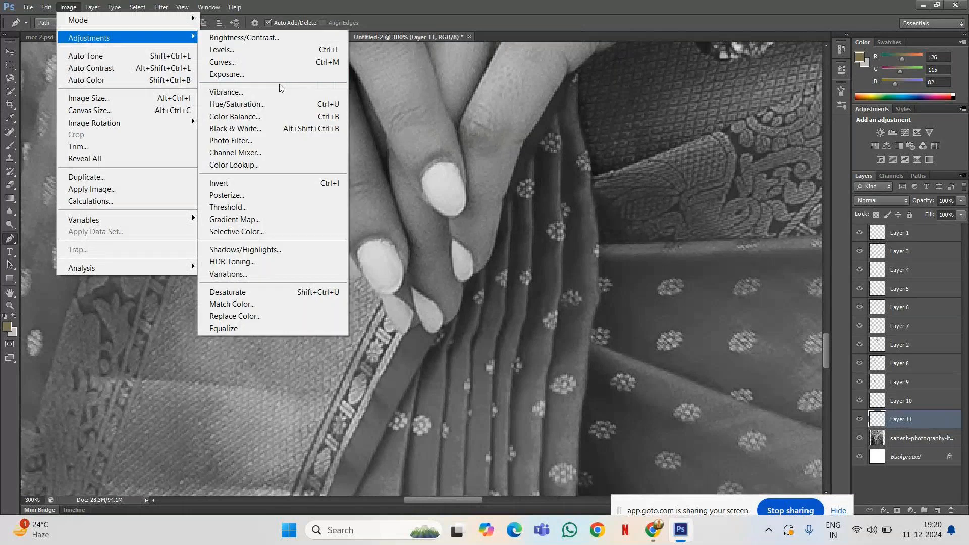
click(289, 118)
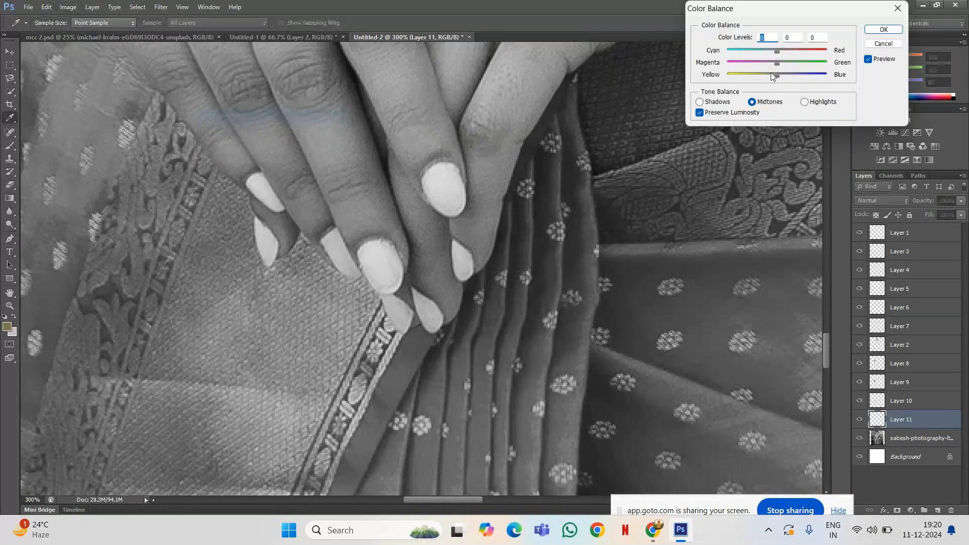
mouse_move(762, 61)
mouse_down()
mouse_move(746, 65)
mouse_move(820, 76)
mouse_move(751, 60)
mouse_move(798, 62)
mouse_move(739, 63)
mouse_move(758, 68)
mouse_move(756, 52)
mouse_up()
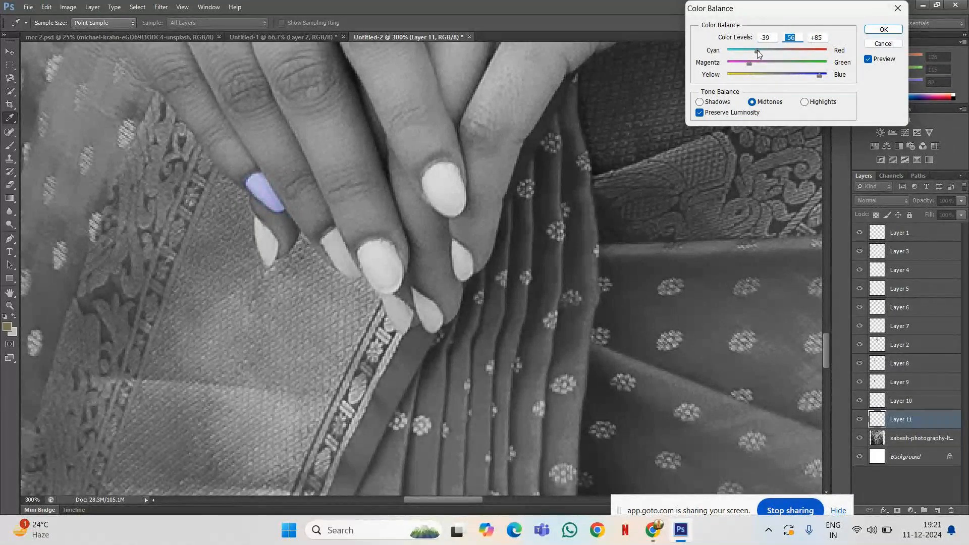
click(757, 50)
- Set the nail layer's highlight levels in Color Balance to -75, -5 and -41 for a turquoise tint
click(806, 103)
click(804, 50)
click(801, 48)
click(803, 63)
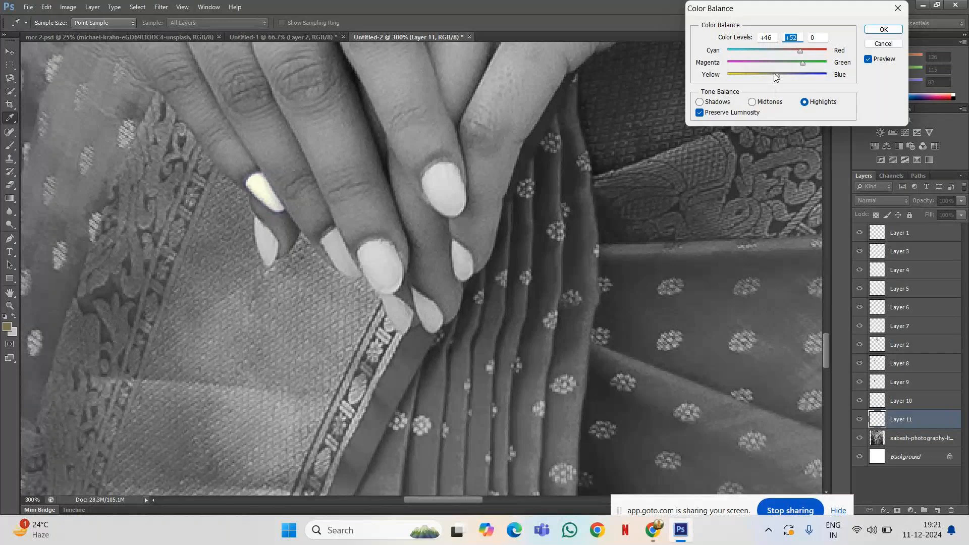
click(826, 74)
click(746, 75)
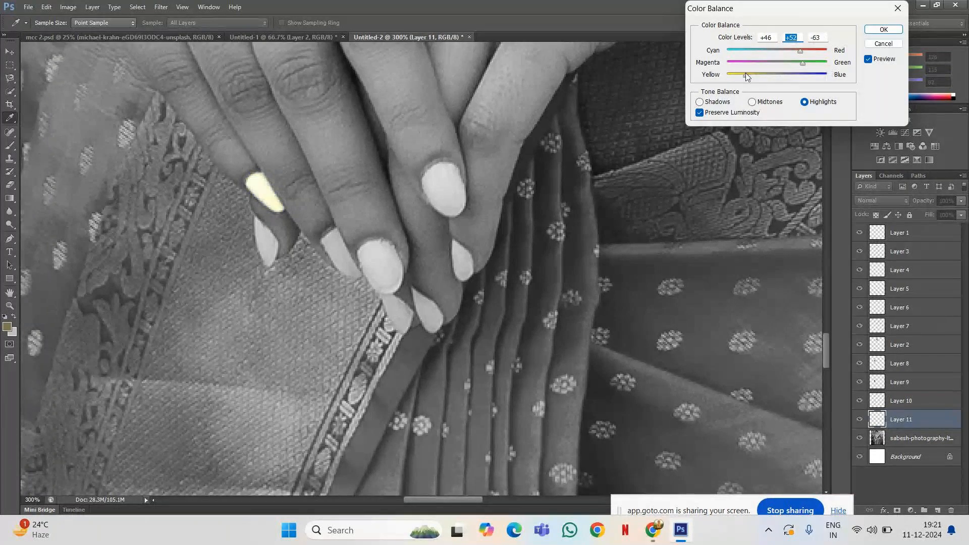
drag(743, 75, 756, 75)
click(757, 62)
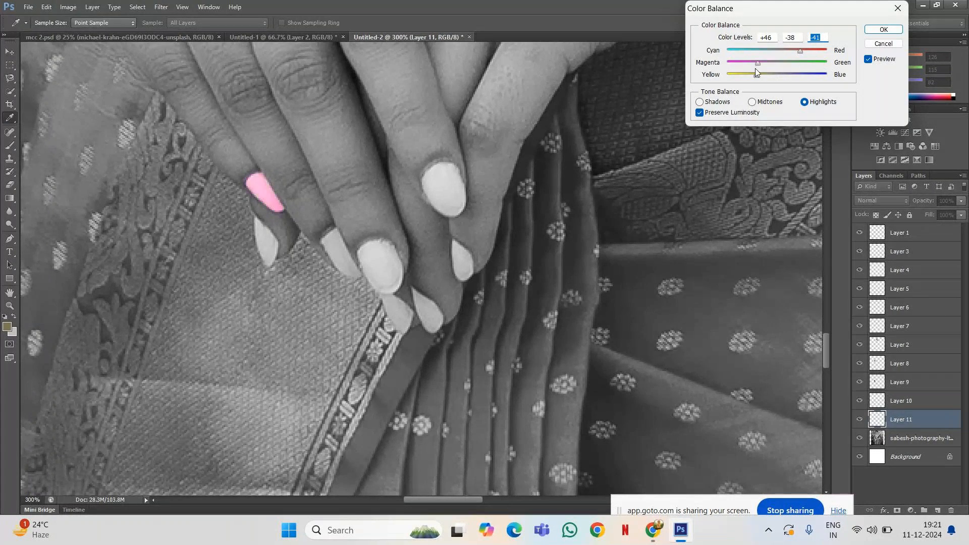
drag(760, 67, 851, 50)
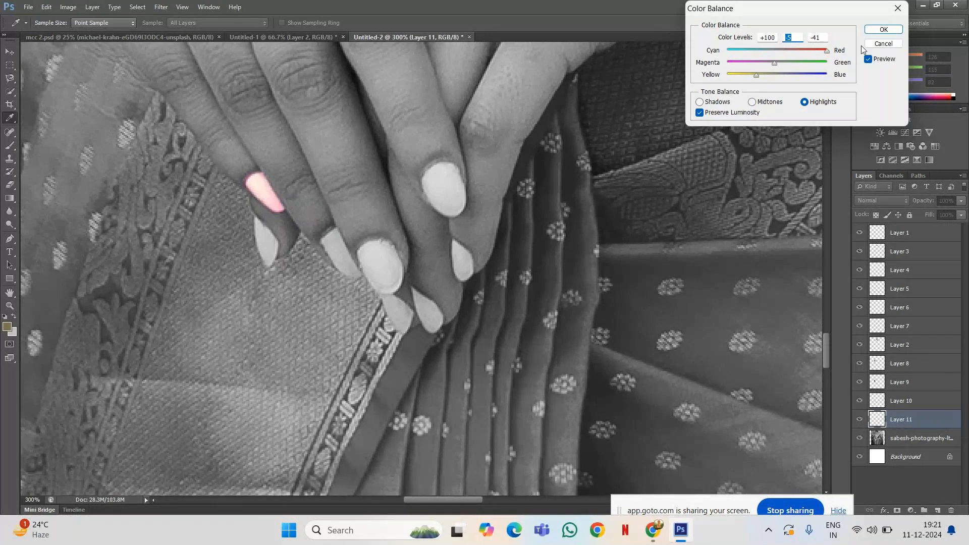
click(740, 51)
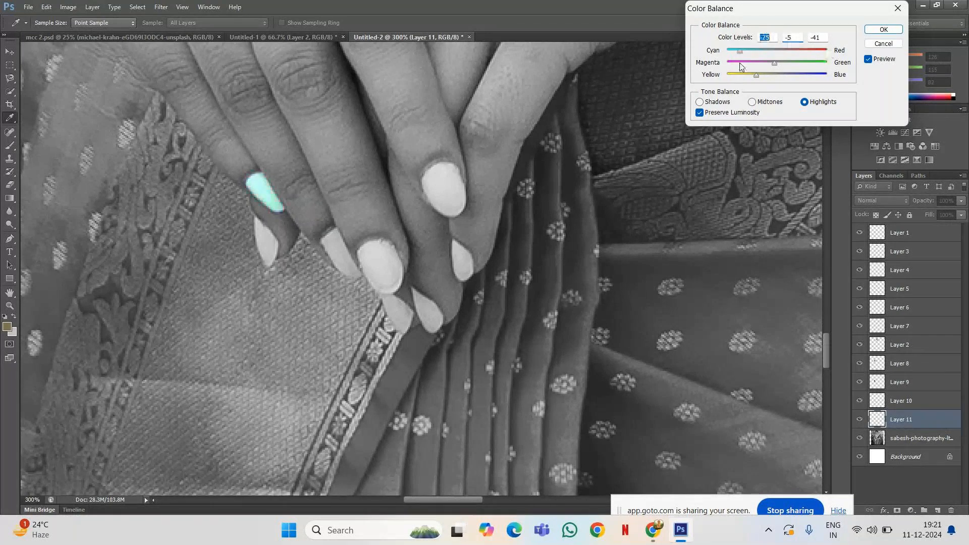
- Set the nail's shadow levels to +100 red and +75 green, shift them strongly towards blue, and apply the Color Balance
click(700, 102)
drag(780, 62, 836, 55)
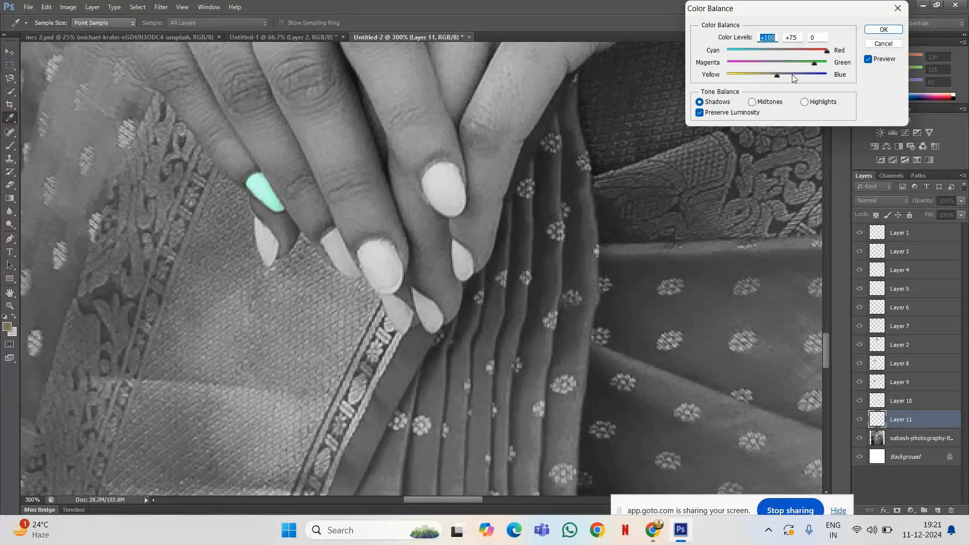
drag(780, 77, 824, 74)
click(763, 103)
click(882, 30)
key(p)
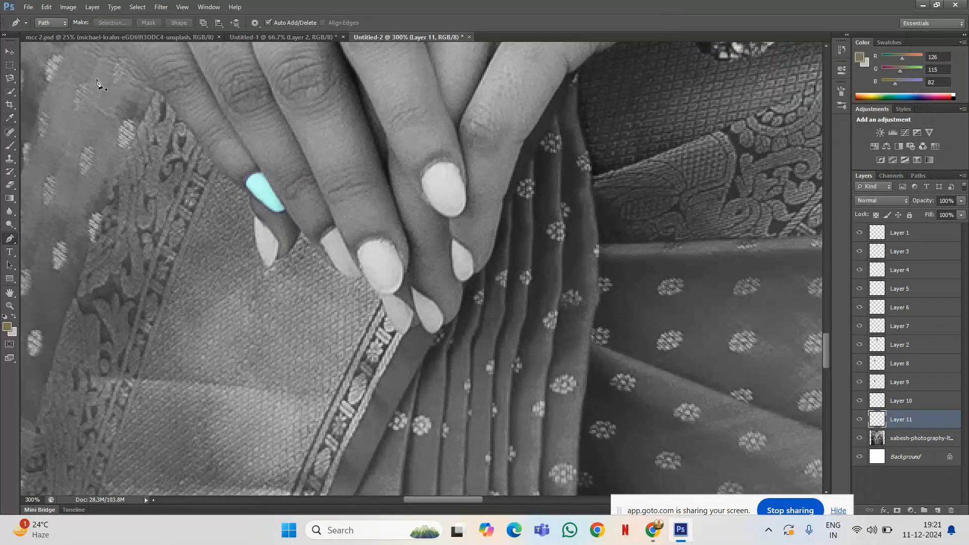
- Try Hue/Saturation on the nail layer with master hue +45 and saturation +100
click(68, 7)
mouse_move(86, 35)
click(303, 104)
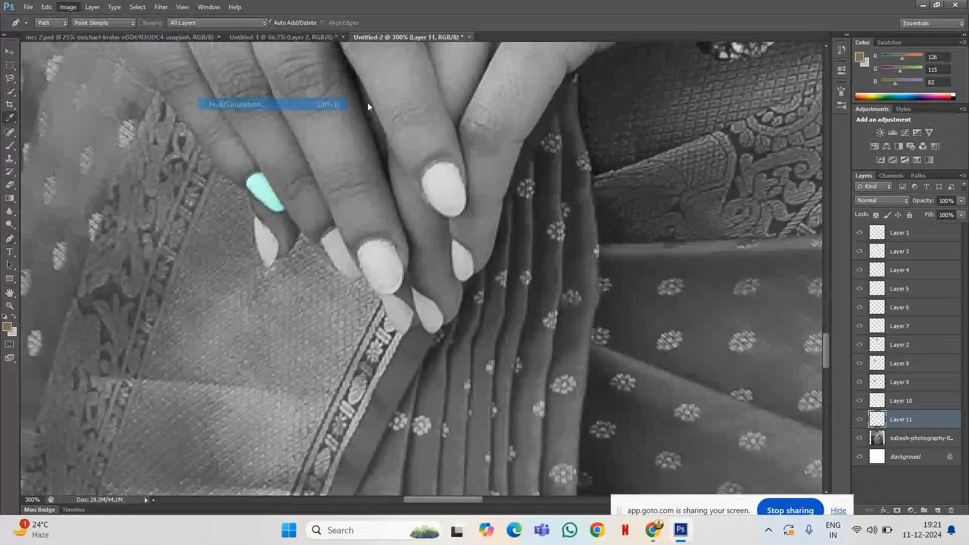
drag(698, 95, 741, 96)
drag(696, 119, 720, 98)
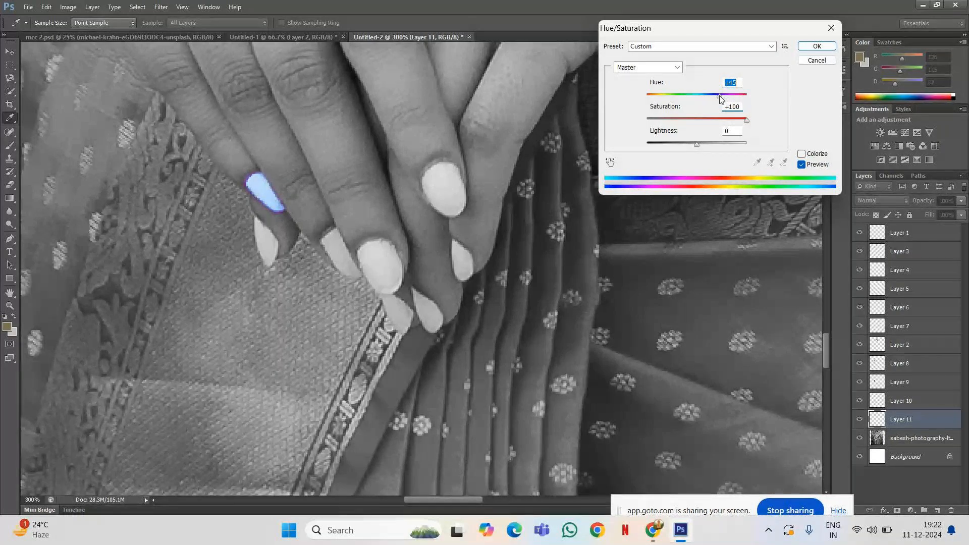
- Try a narrowed Magentas range with hue +111, saturation +73 and lightness -62, and discard the Hue/Saturation adjustment
click(677, 67)
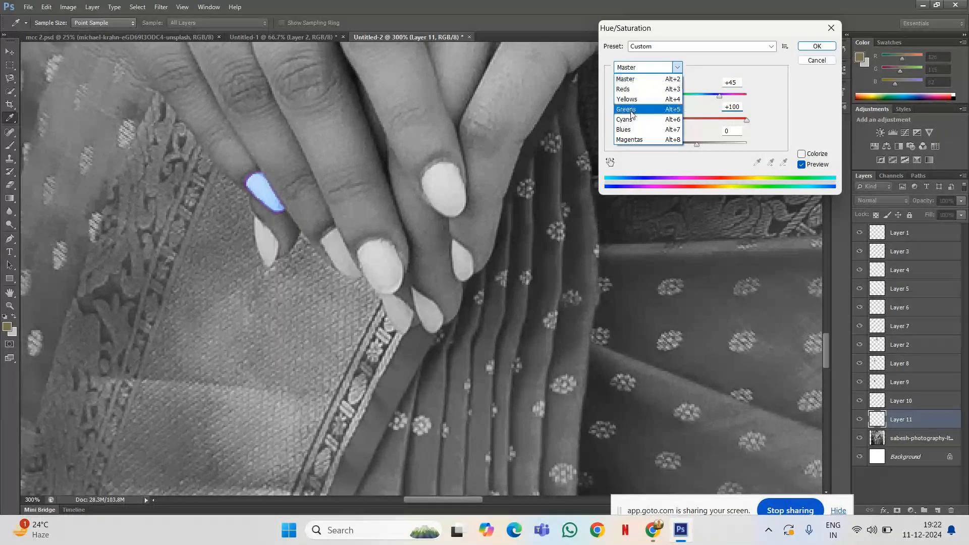
click(631, 139)
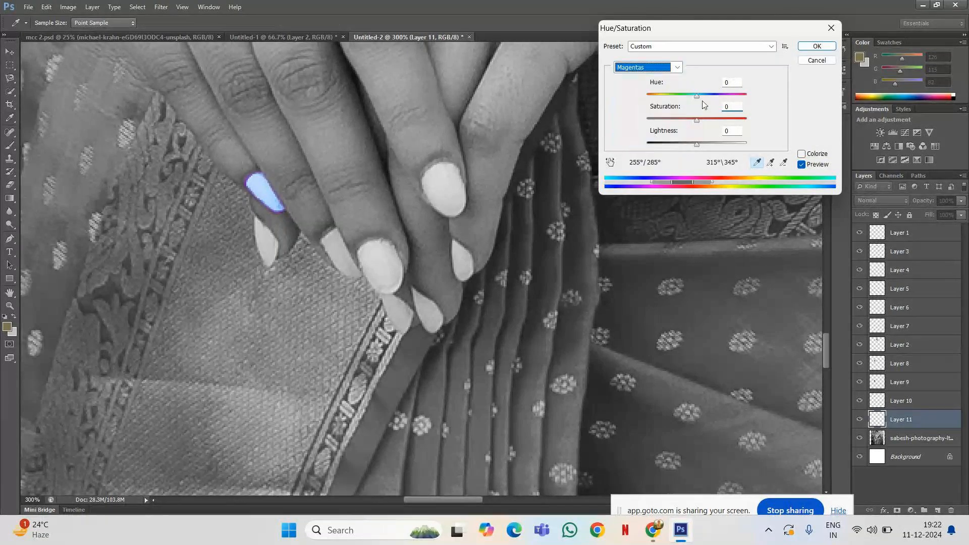
drag(697, 96, 749, 94)
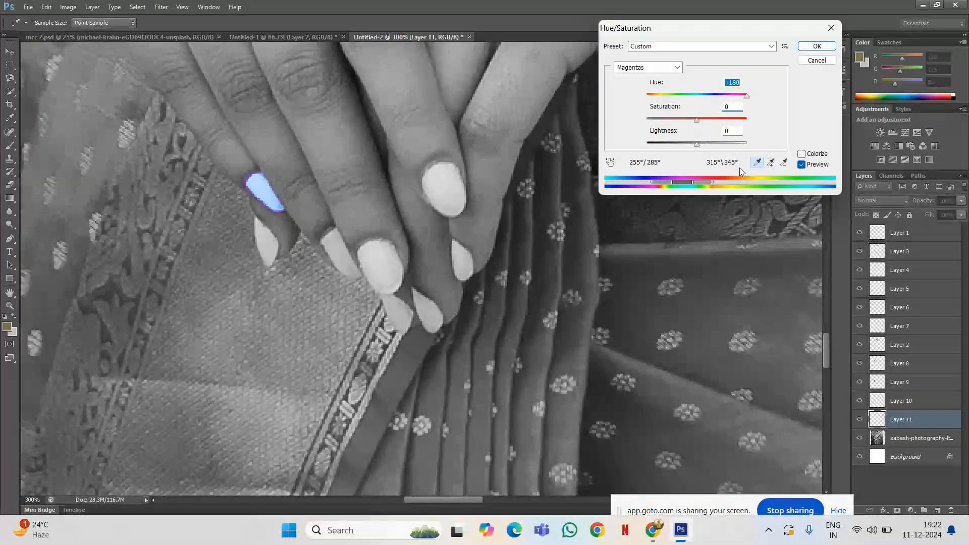
click(772, 162)
drag(693, 181, 673, 182)
drag(673, 180, 662, 186)
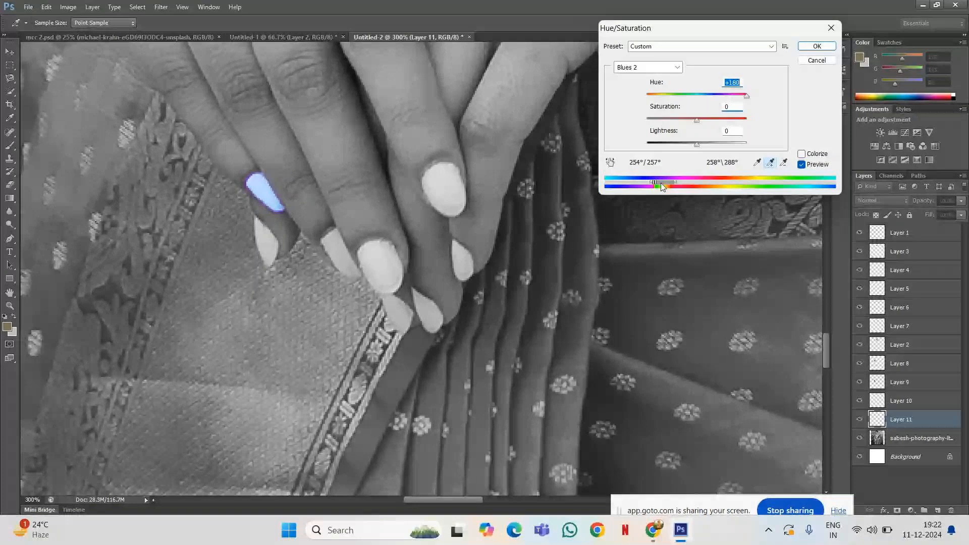
drag(653, 180, 682, 182)
drag(697, 144, 666, 144)
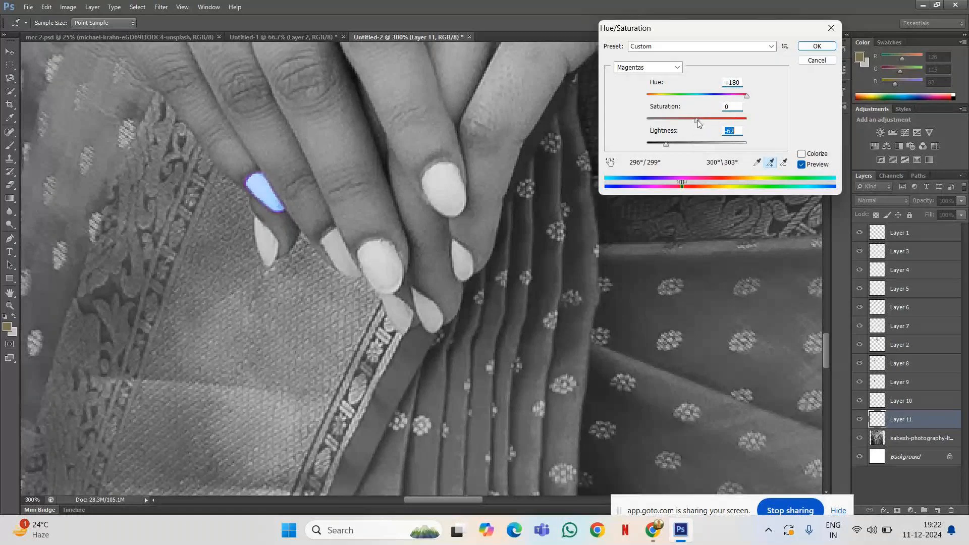
drag(697, 120, 741, 117)
click(747, 96)
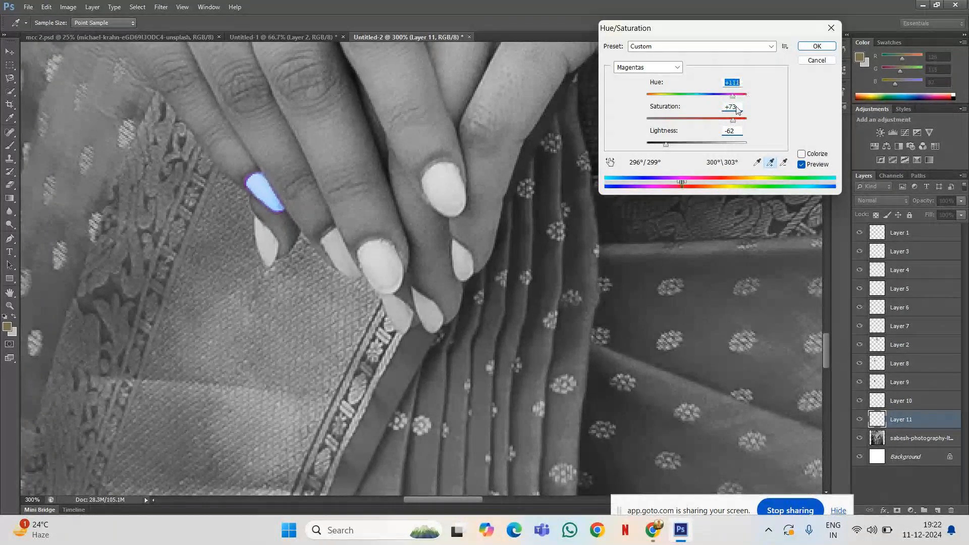
click(830, 29)
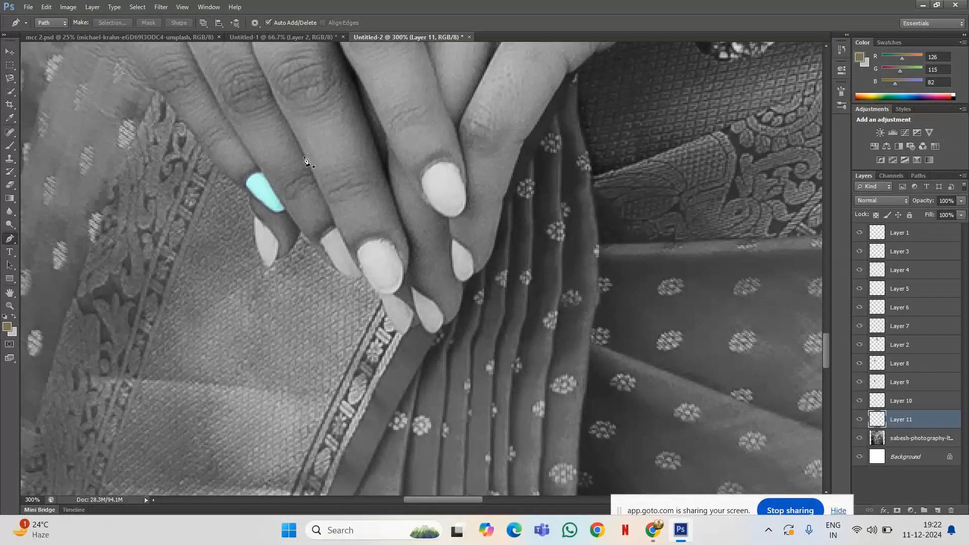
- Examine the coloured nail, the ring and both wrists' bangles, and review the whole portrait at 25% zoom
scroll(302, 215, up, 2)
scroll(305, 215, up, 4)
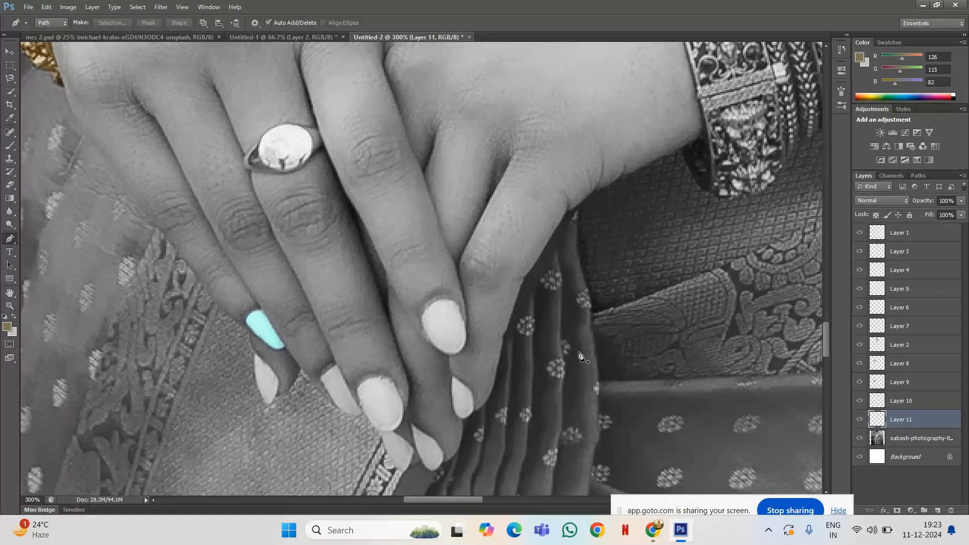
scroll(367, 251, up, 4)
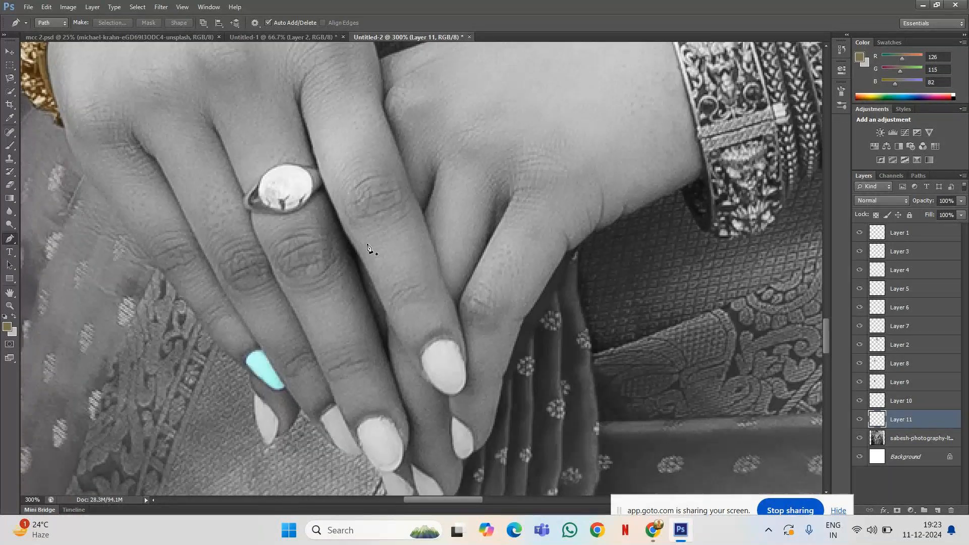
scroll(373, 244, up, 5)
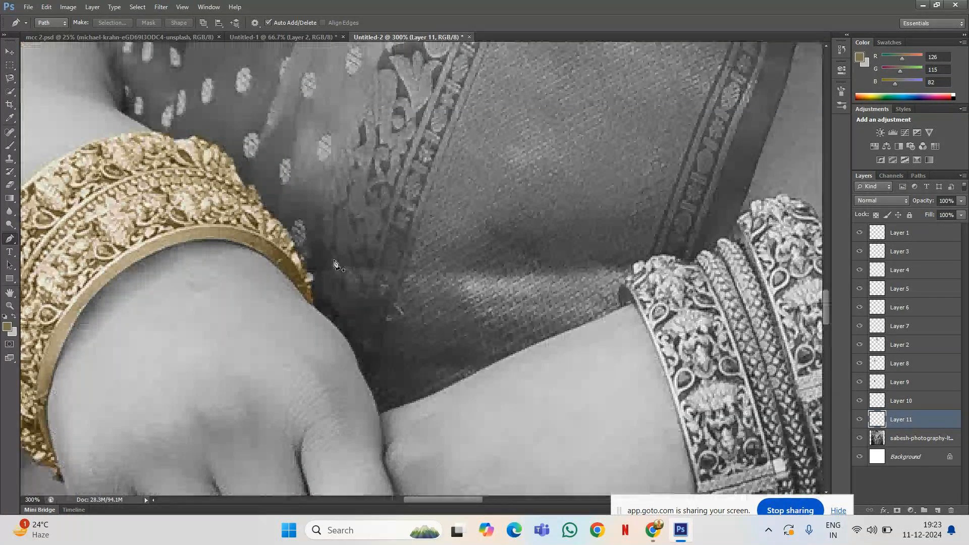
scroll(335, 264, up, 1)
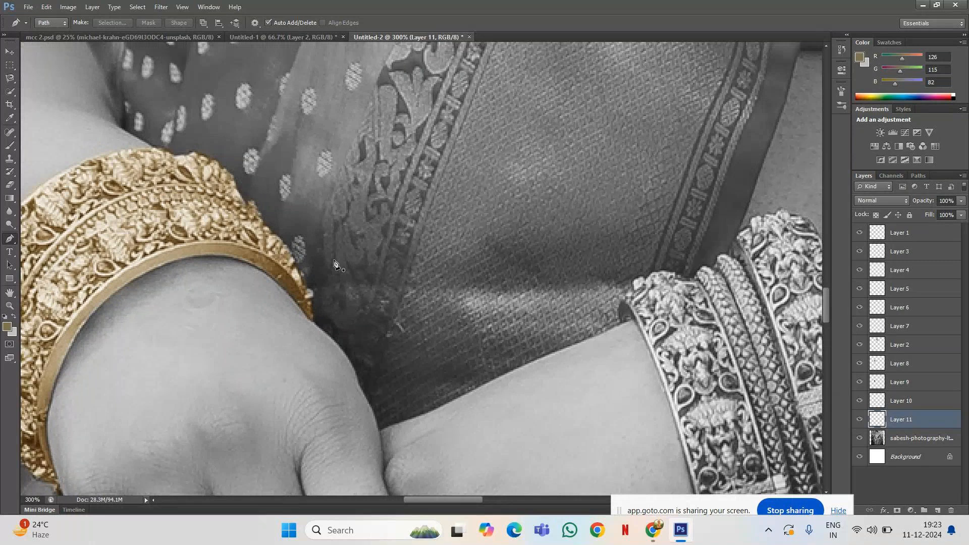
scroll(334, 264, up, 1)
key(ctrl+0)
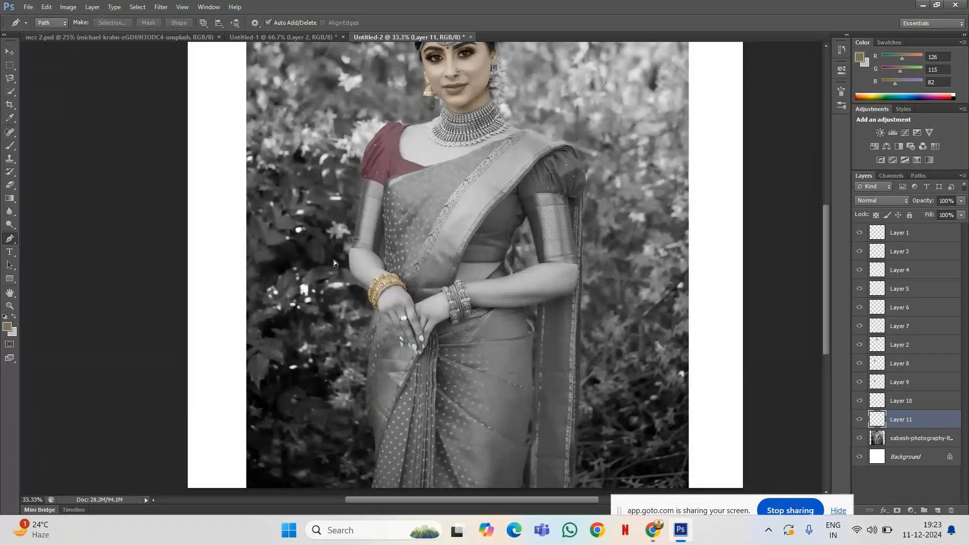
key(ctrl+minus)
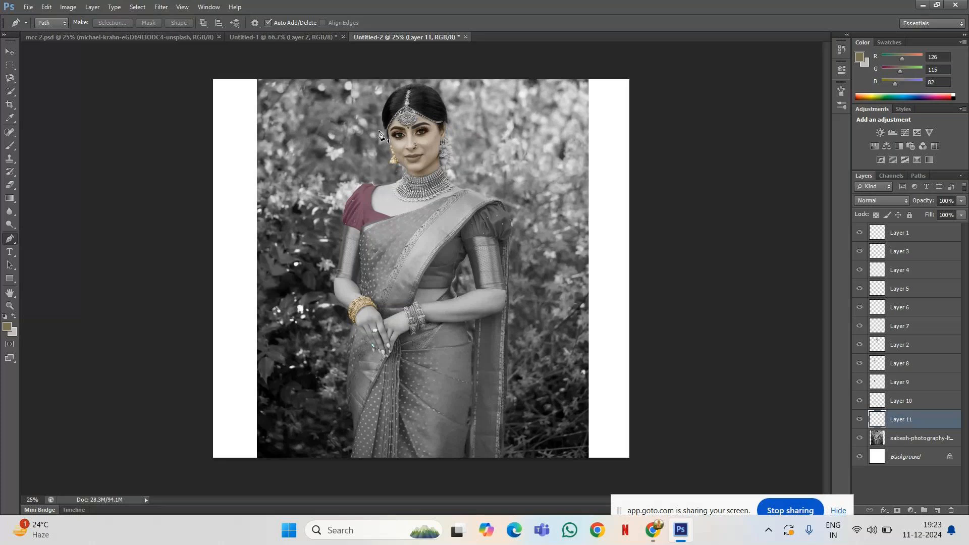
- Switch to the GoTo Meeting window and show the meeting chat
mouse_move(653, 530)
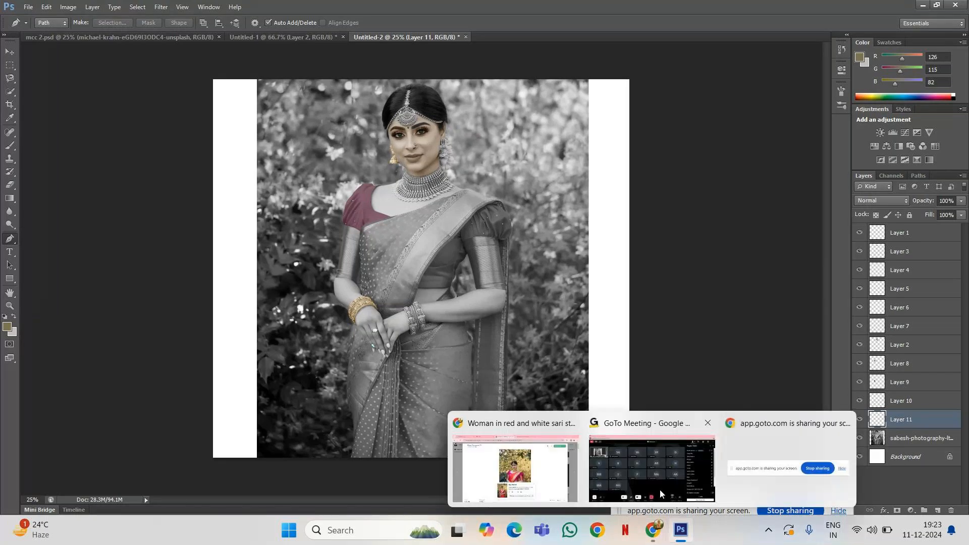
click(656, 474)
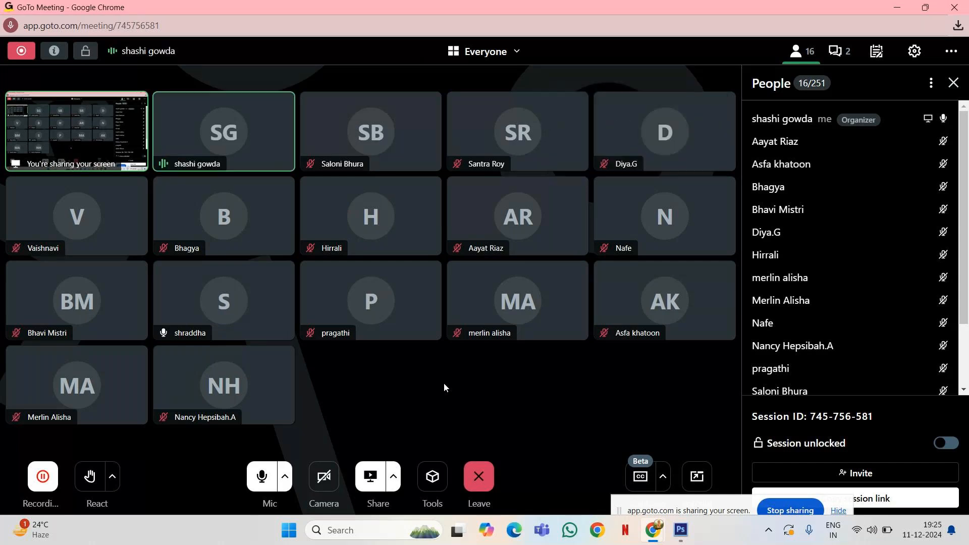
click(839, 51)
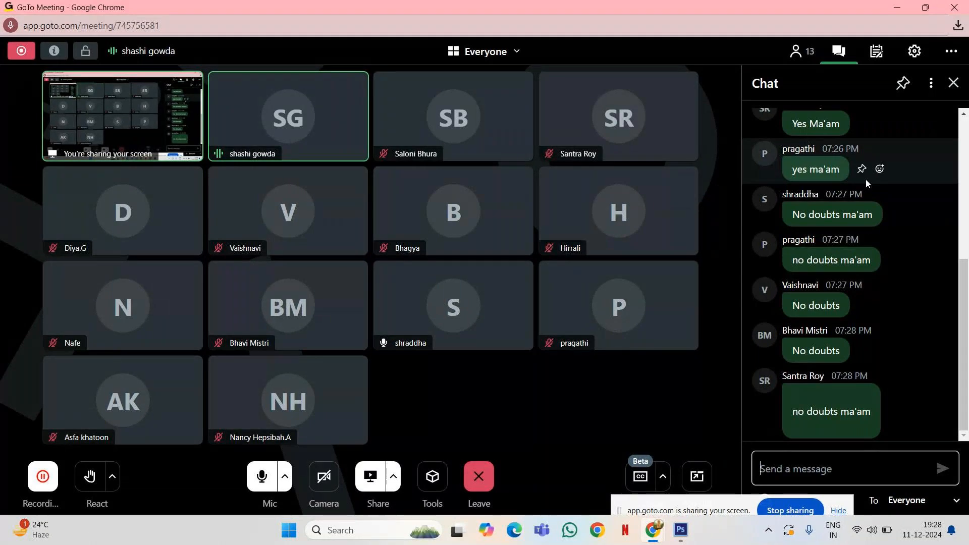
- Switch to Photoshop to view the deer composite in mcc 2.psd, and return to the GoTo Meeting window
click(681, 530)
click(101, 36)
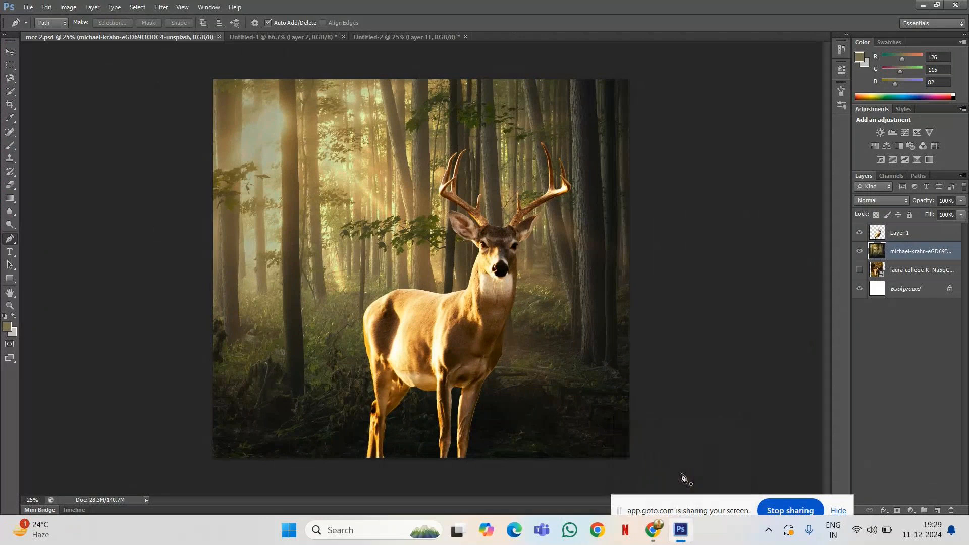
click(653, 530)
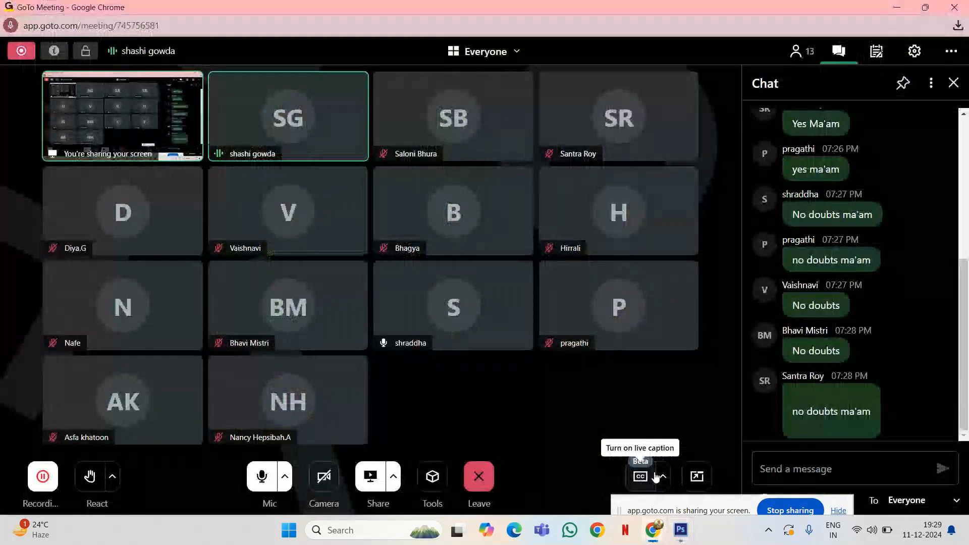